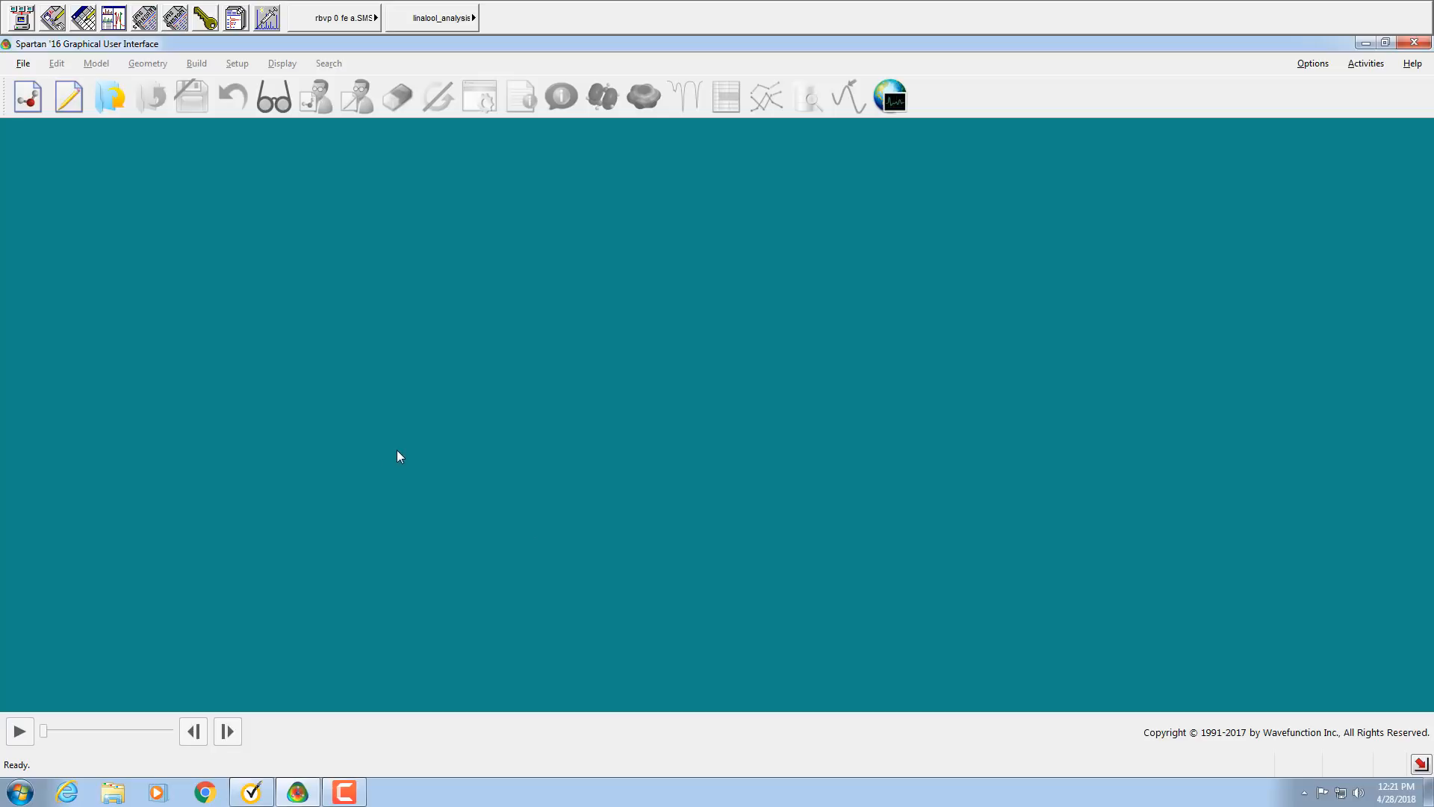
Start a new molecule build and view the functional groups offered in the organic model kit, keeping Alkenyl.
{"action": "left_click", "coordinate": [27, 67]}
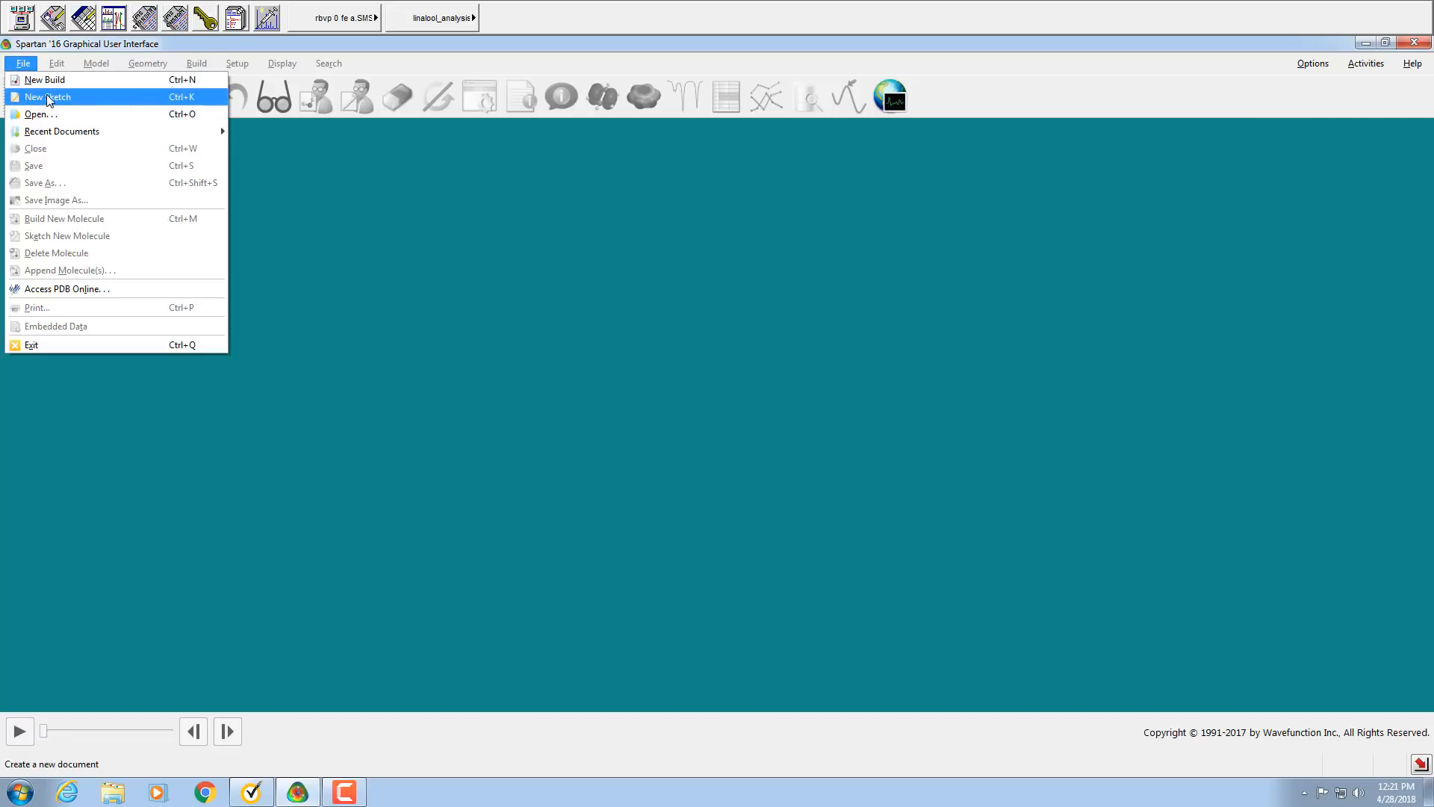
{"action": "left_click", "coordinate": [48, 79]}
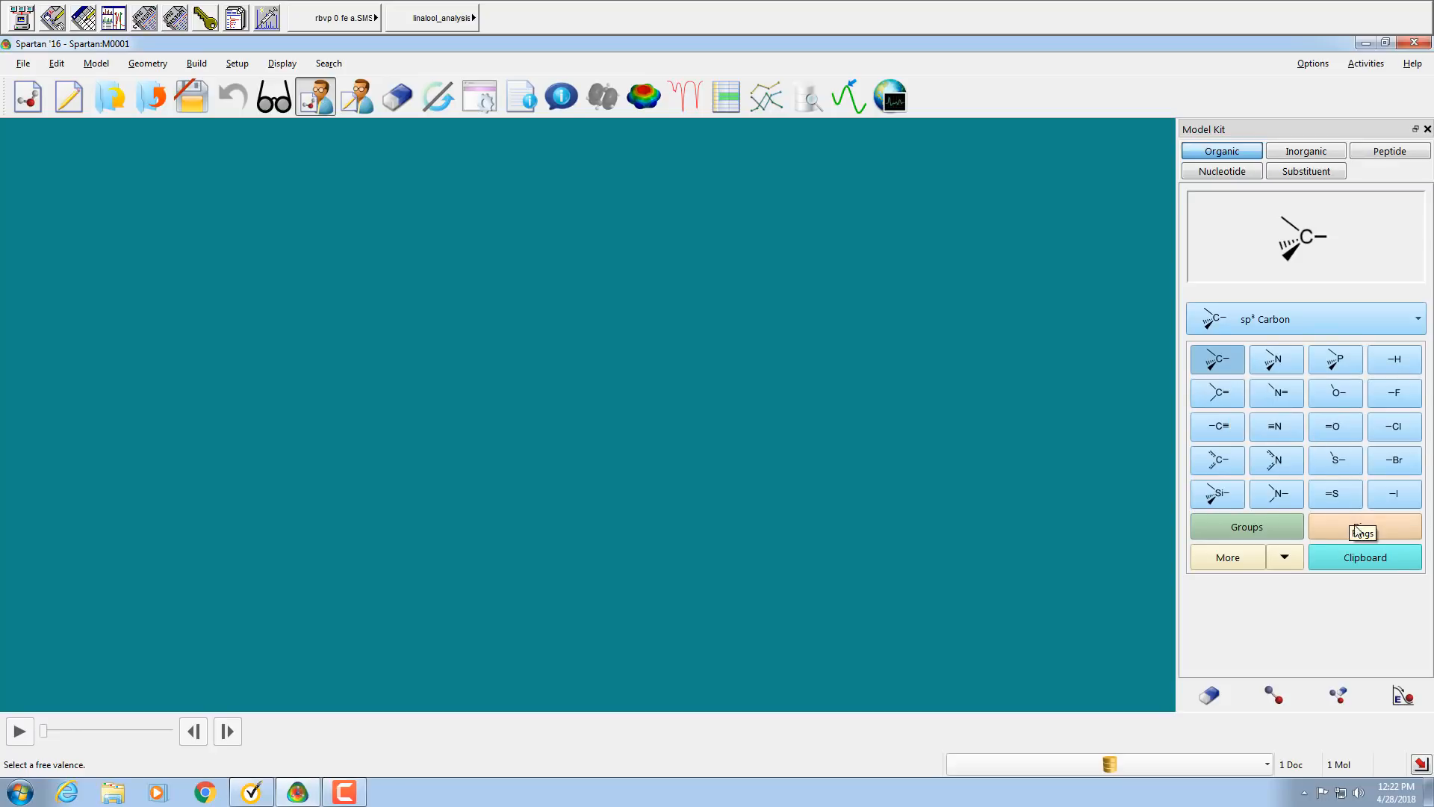
{"action": "left_click", "coordinate": [1253, 528]}
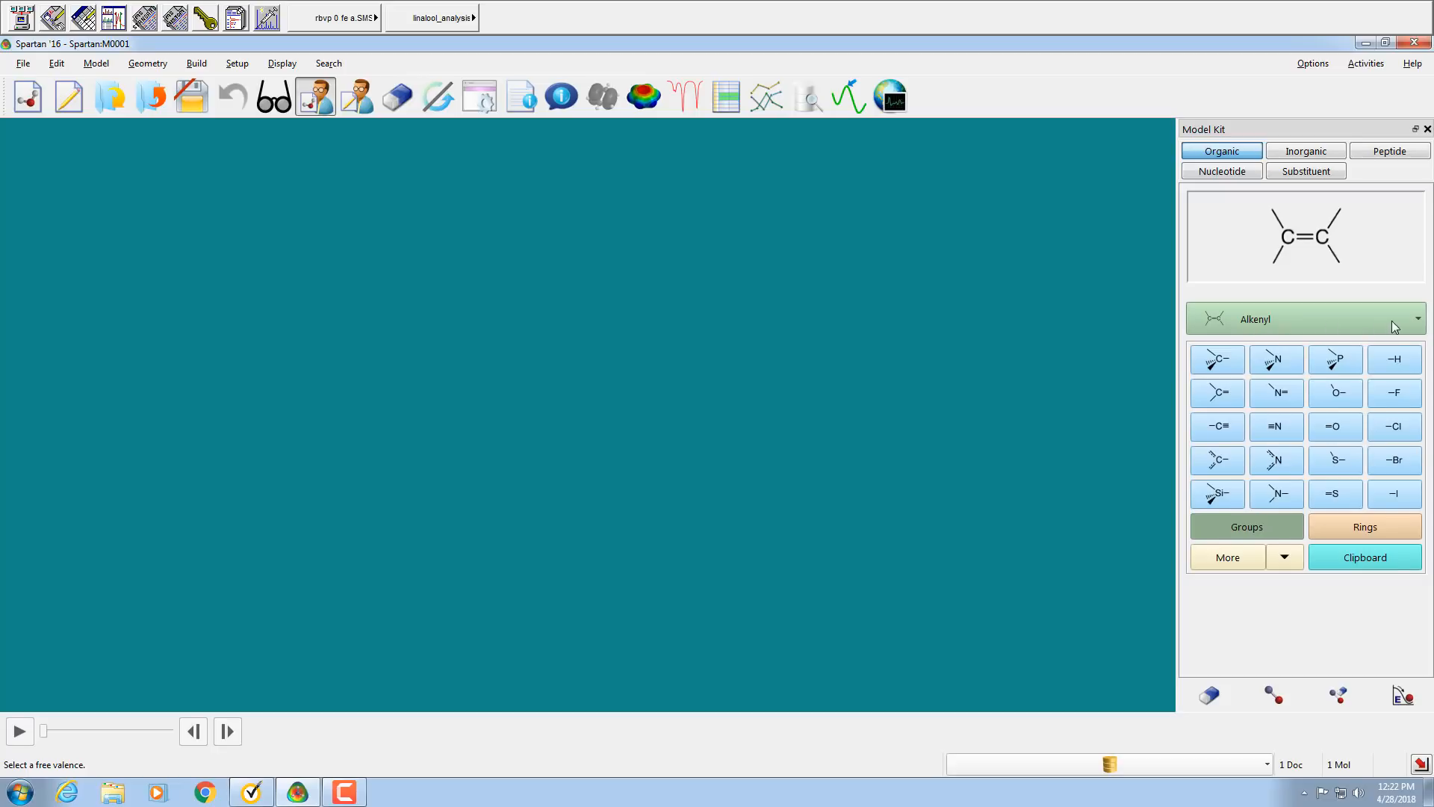
{"action": "left_click", "coordinate": [1418, 321]}
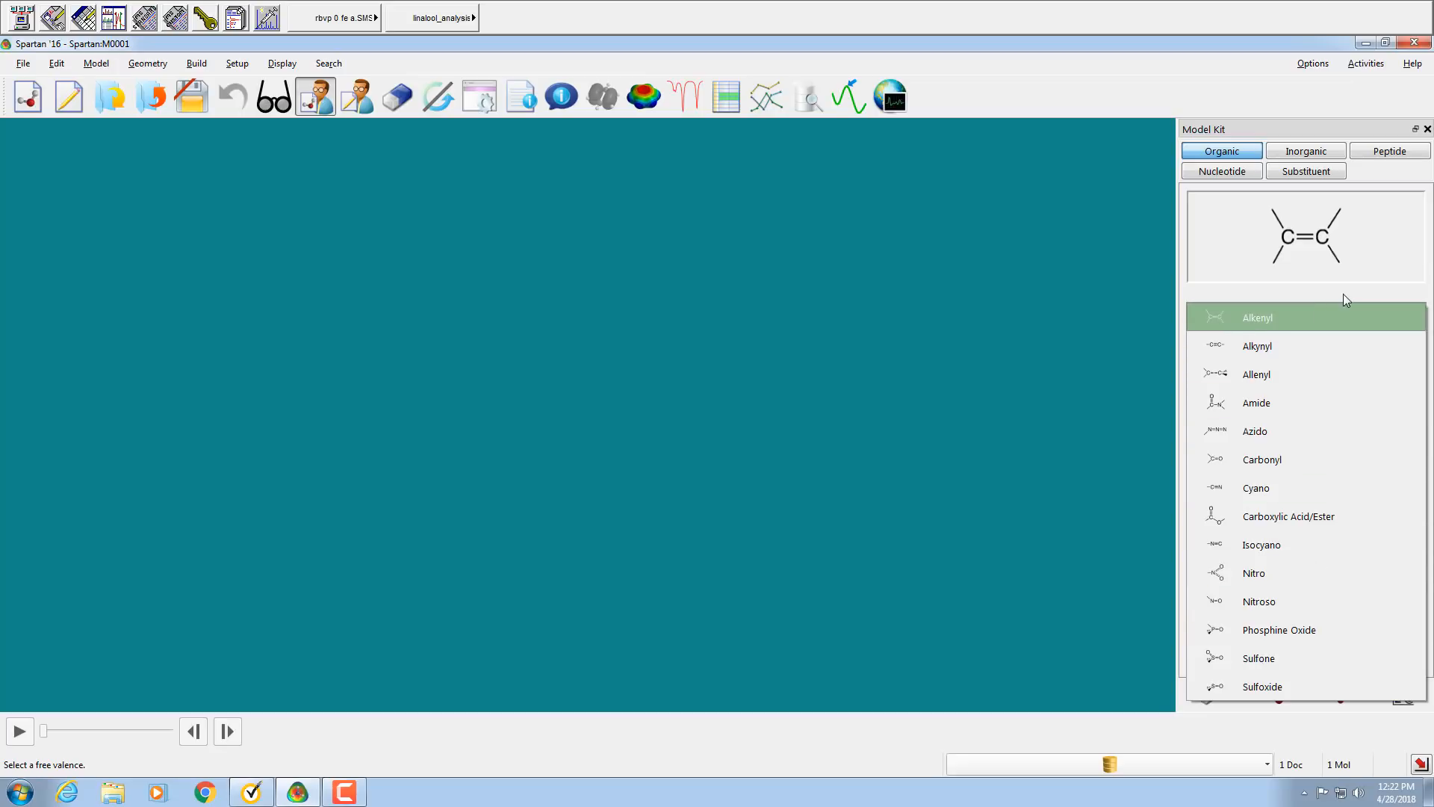
{"action": "left_click", "coordinate": [1361, 313]}
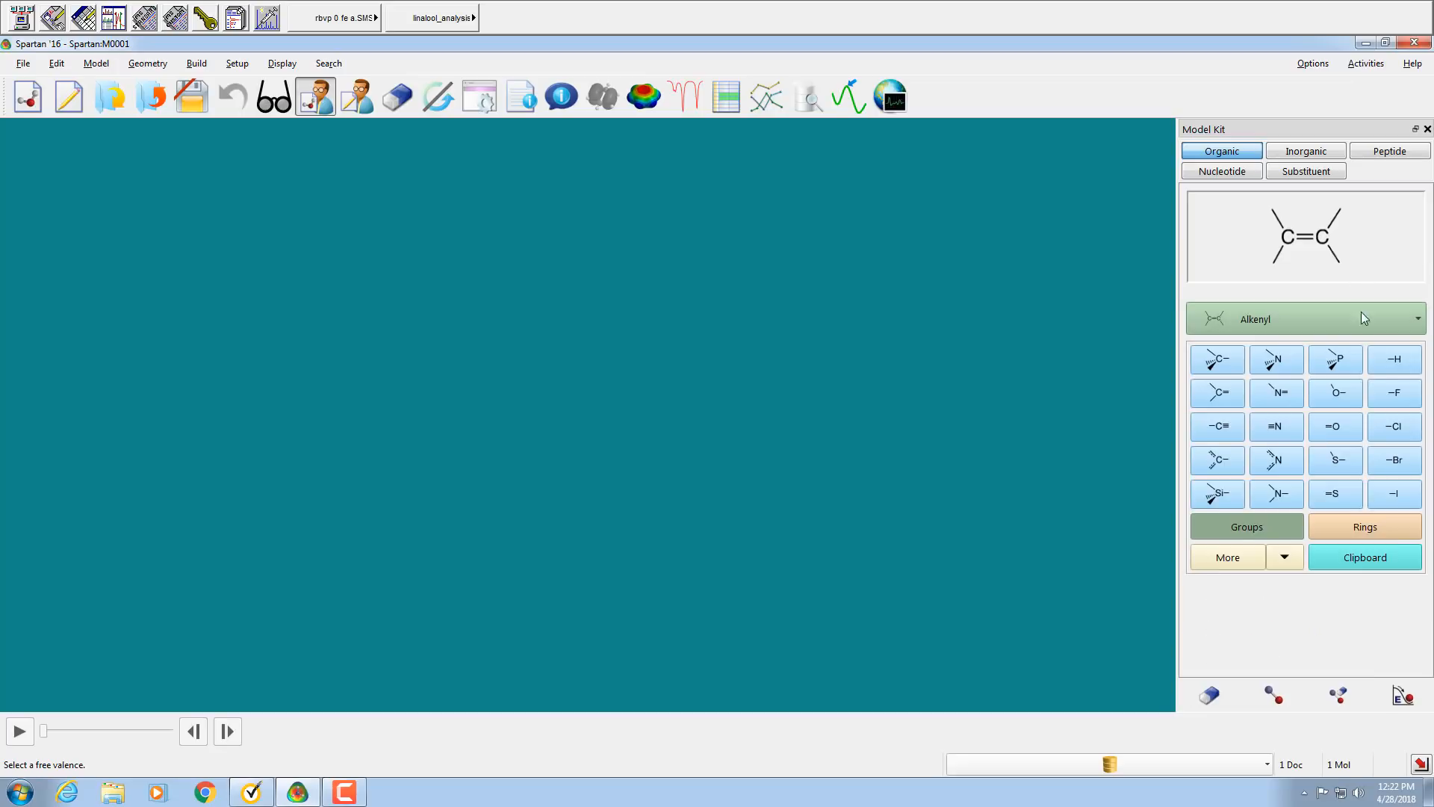
Choose the cyclohexane ring fragment and change the Windows color scheme to Windows 7 Basic.
{"action": "left_click", "coordinate": [1365, 529]}
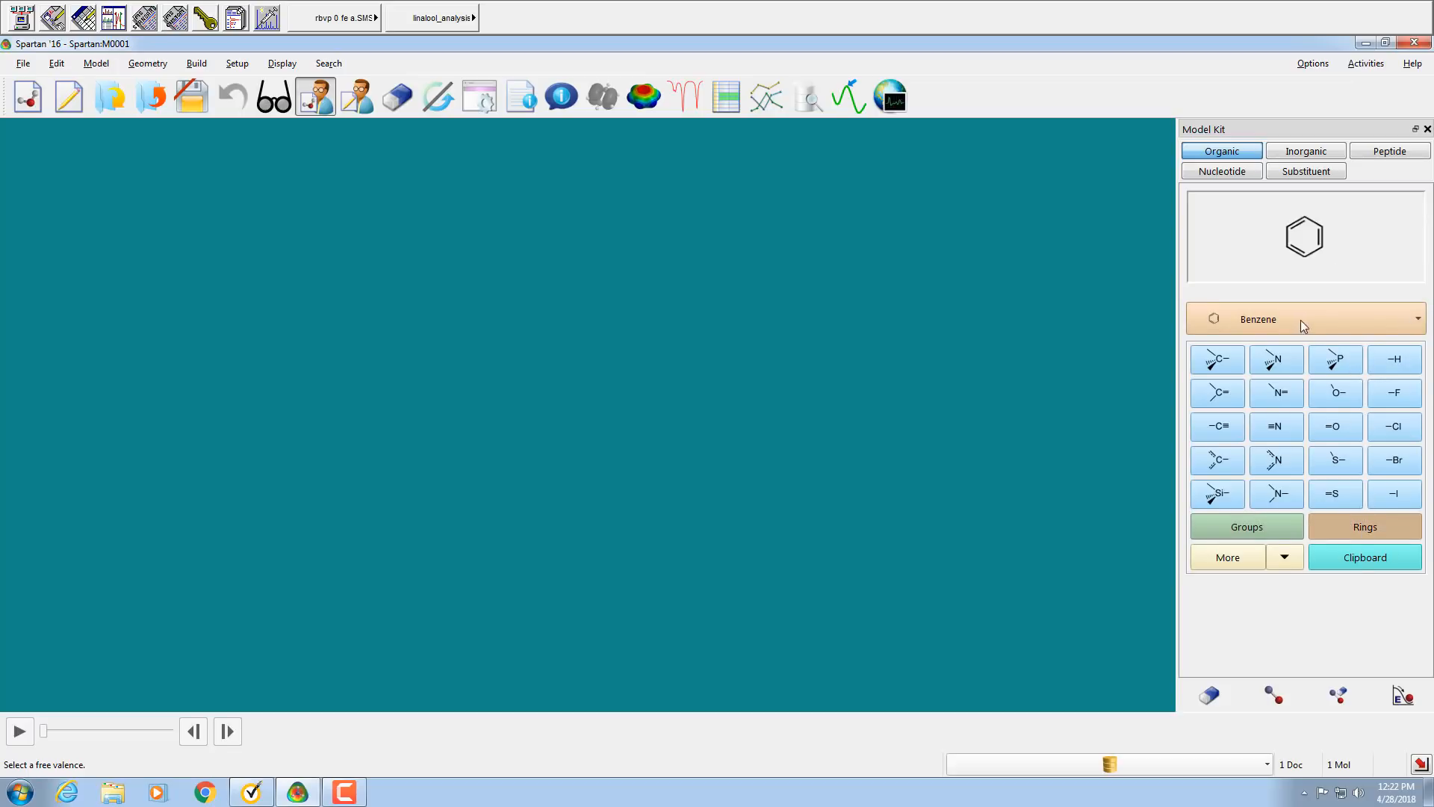
{"action": "left_click", "coordinate": [1418, 321]}
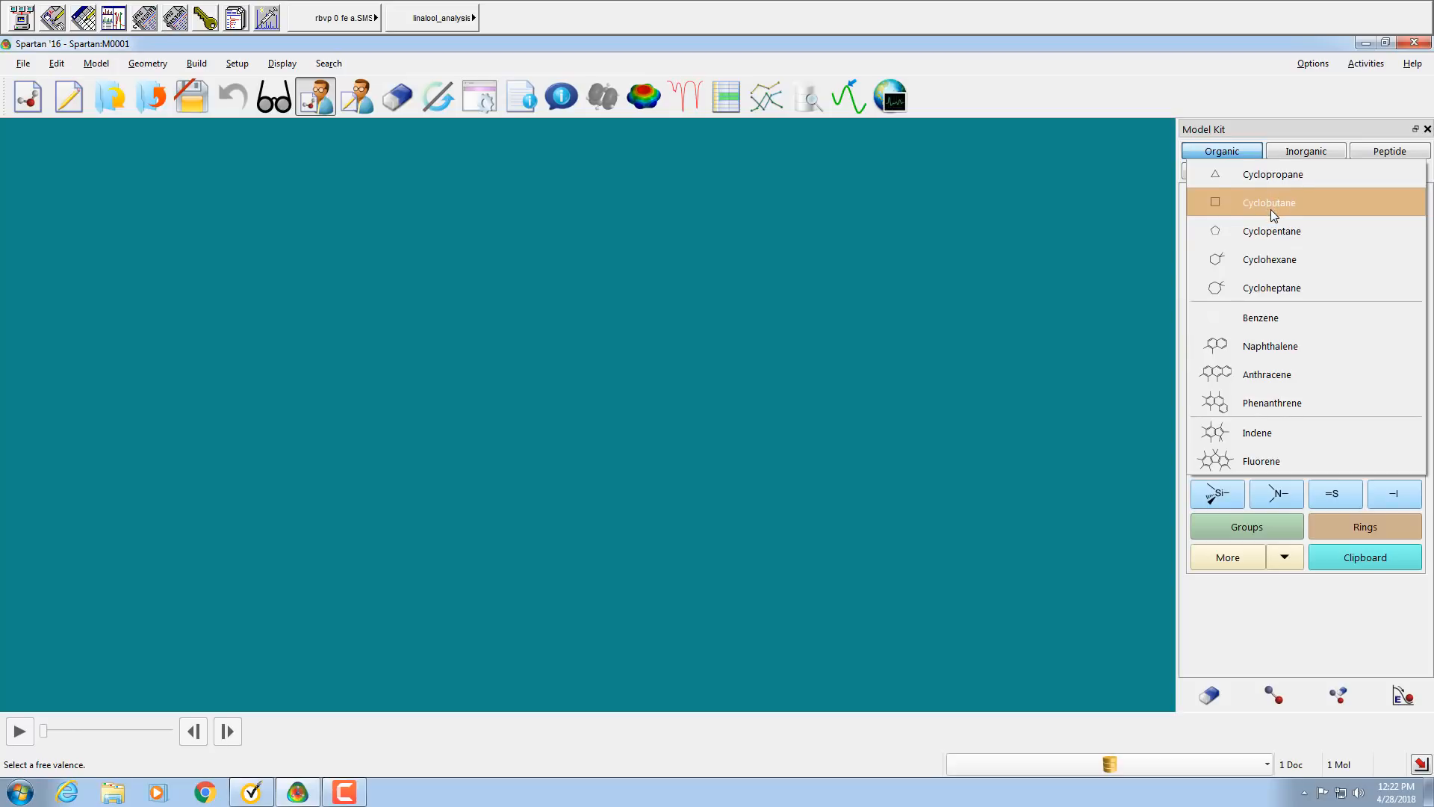
{"action": "left_click", "coordinate": [1279, 258]}
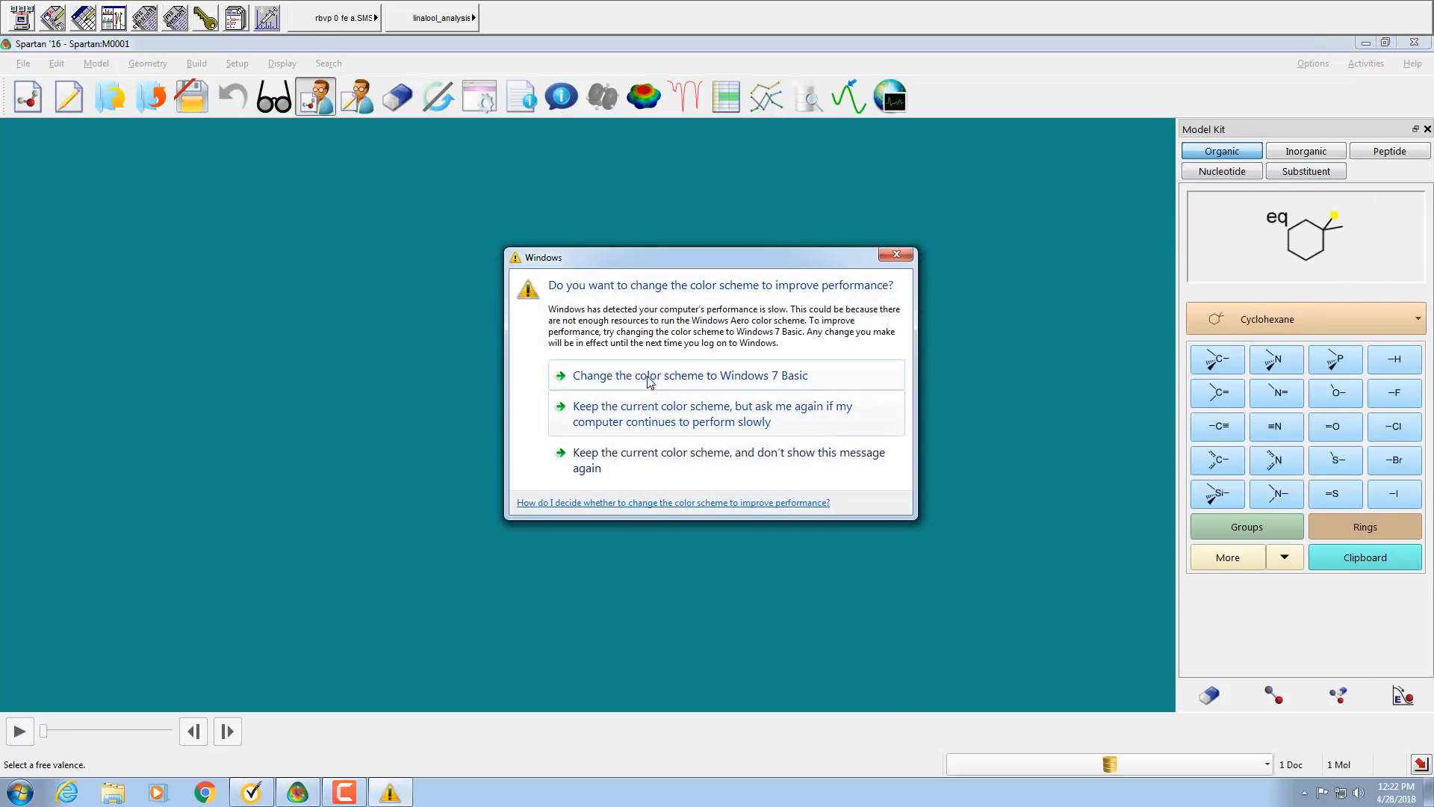
{"action": "left_click", "coordinate": [706, 379]}
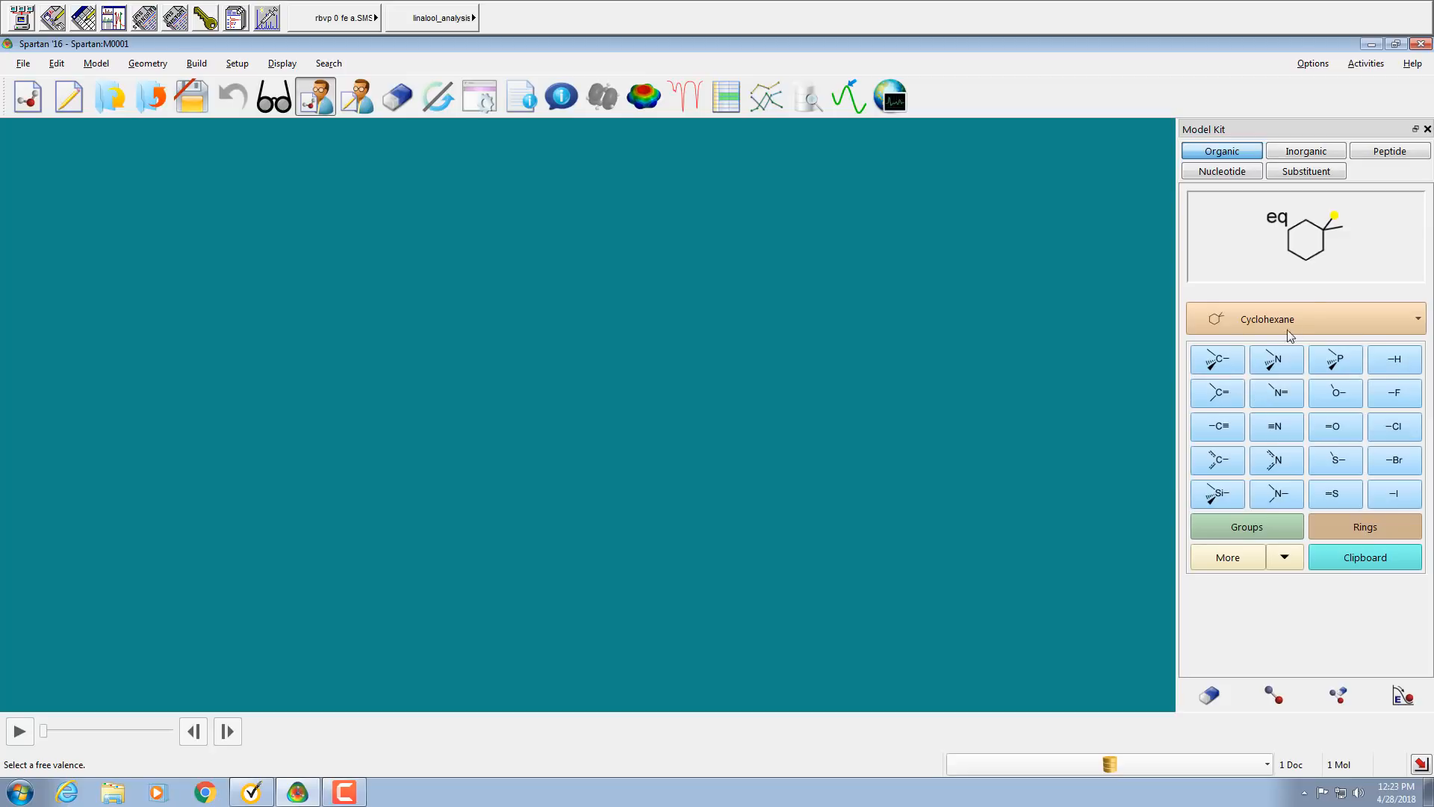
Select sp³ Carbon in the organic kit and review the list of available atom types.
{"action": "left_click", "coordinate": [1222, 363]}
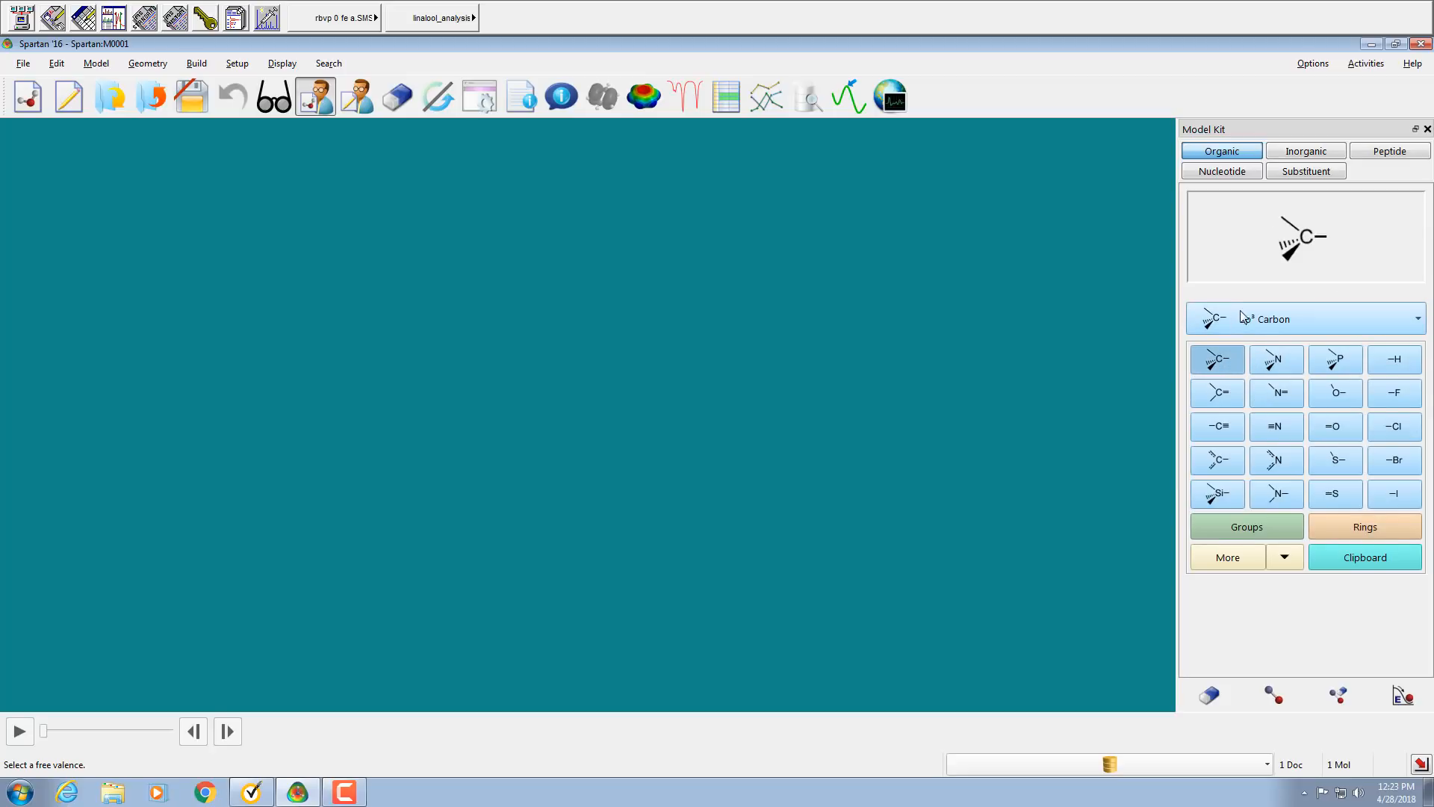
{"action": "left_click", "coordinate": [1419, 322]}
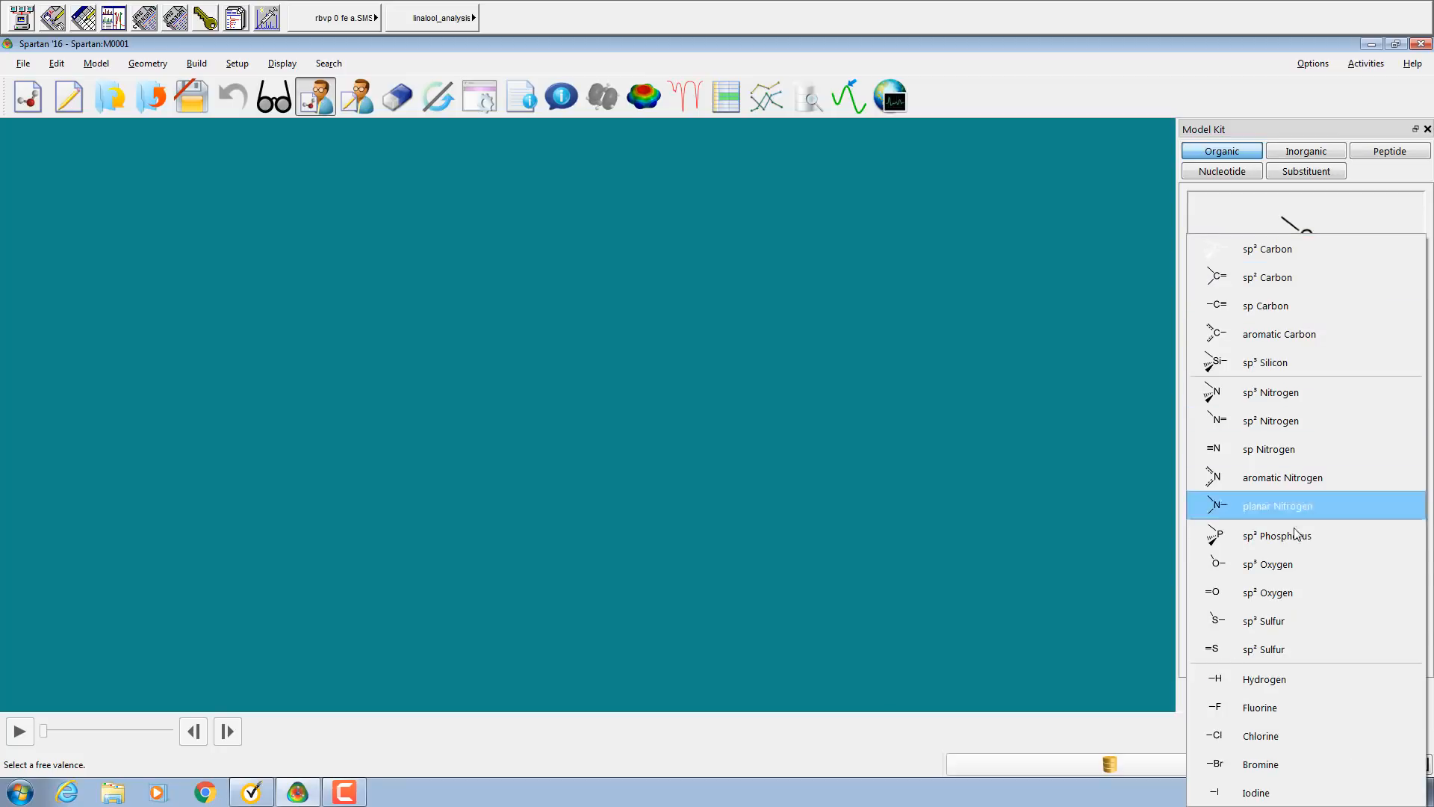
{"action": "left_click", "coordinate": [1357, 235]}
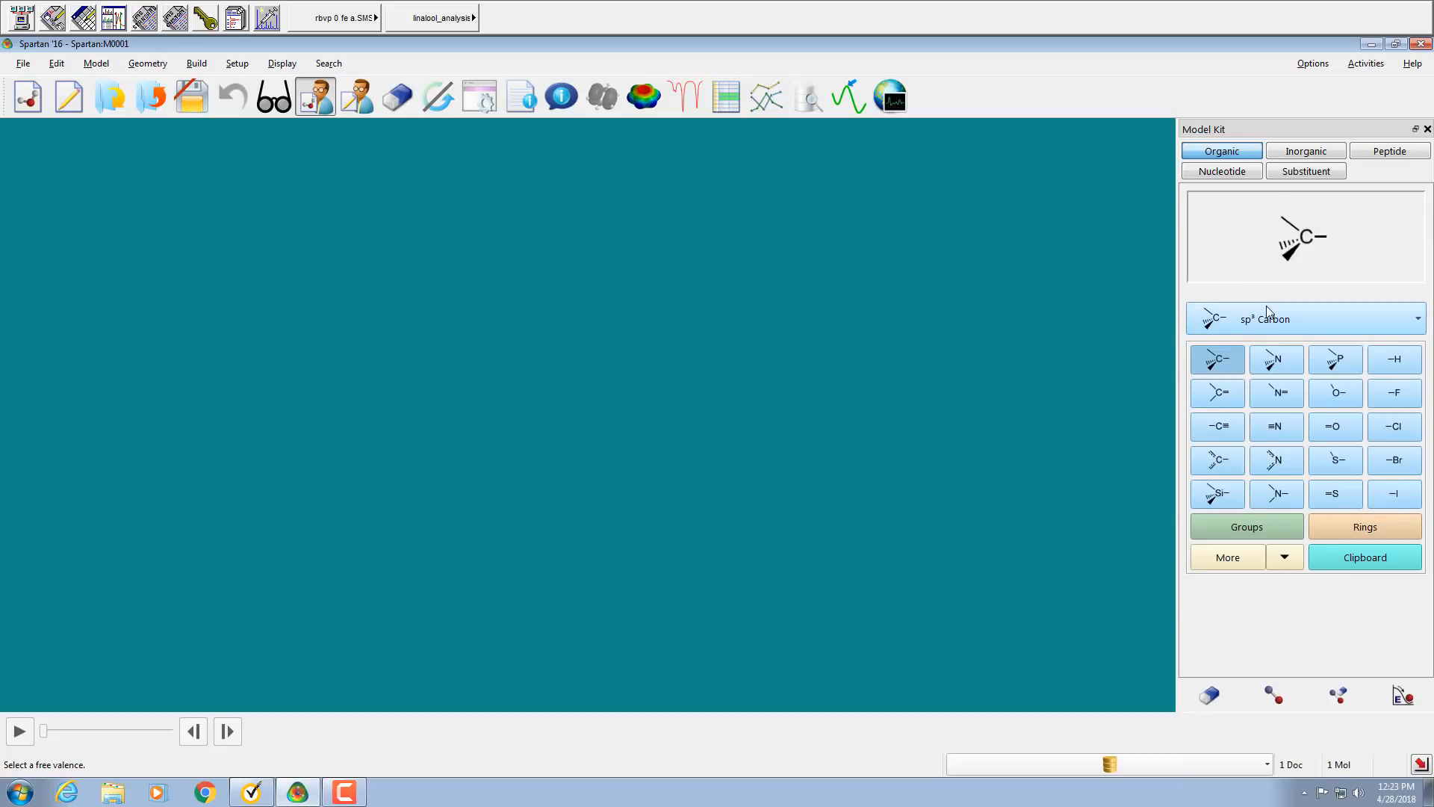
Place a bromine atom with the bent two-bond geometry from the inorganic kit and rotate it.
{"action": "left_click", "coordinate": [1299, 153]}
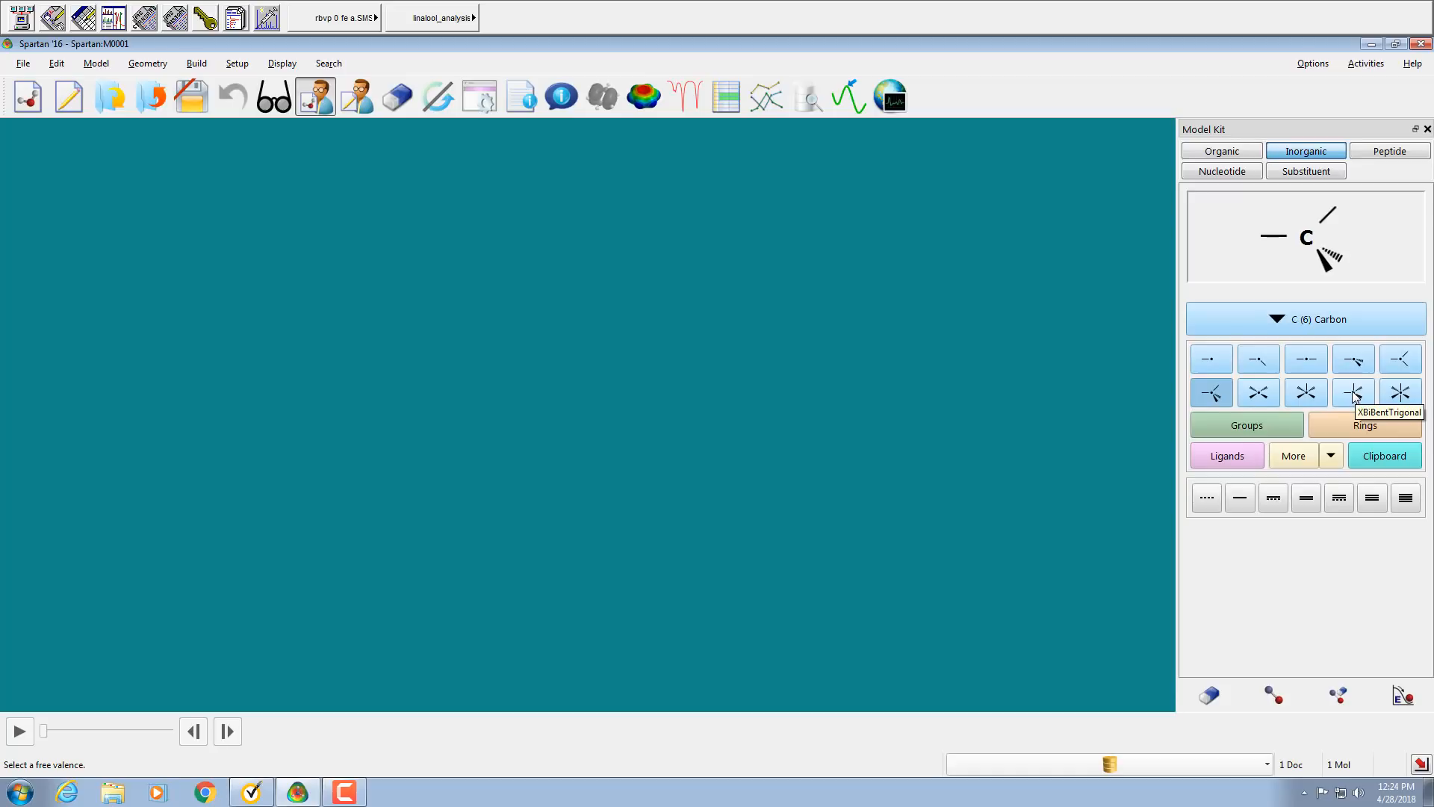
{"action": "left_click", "coordinate": [1285, 319]}
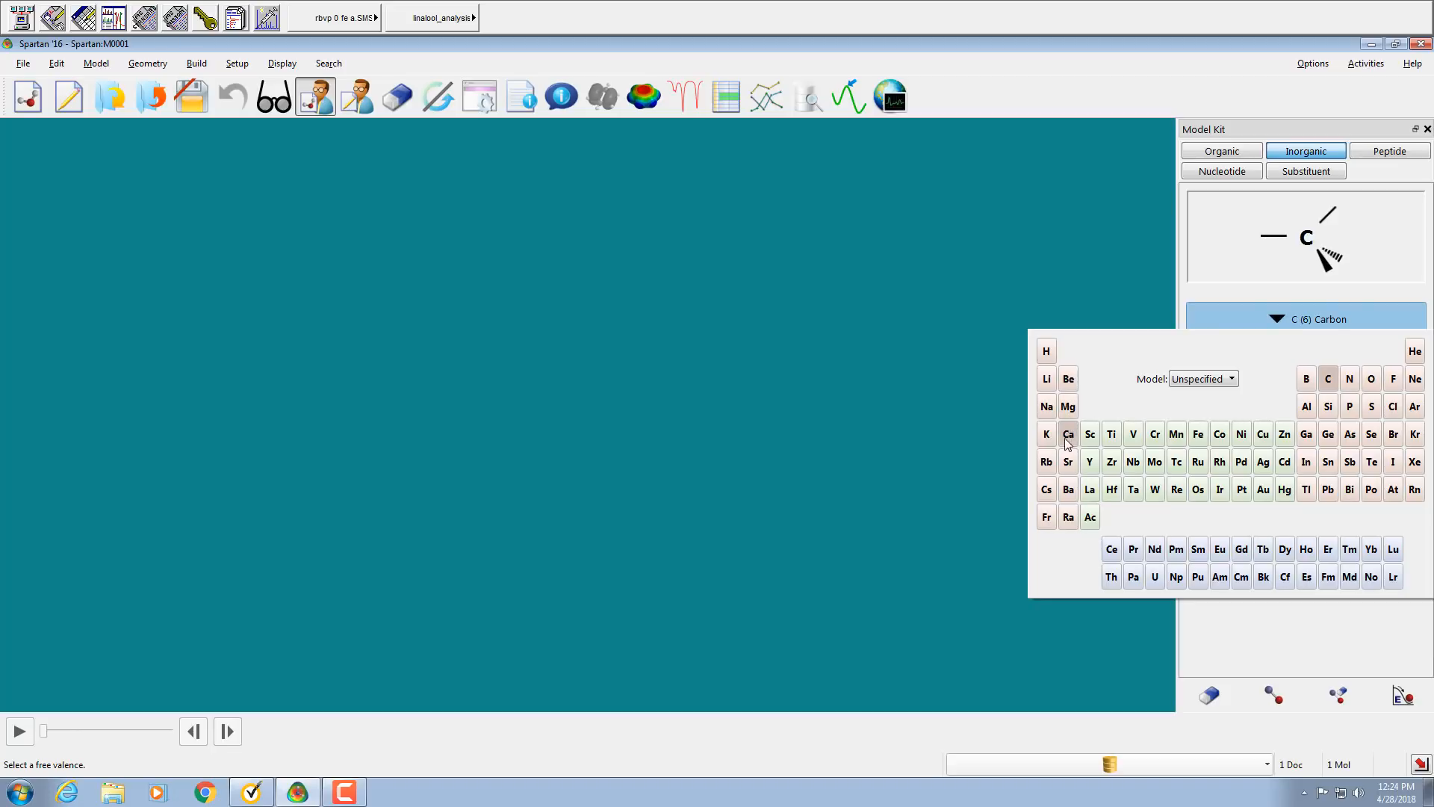
{"action": "left_click", "coordinate": [1394, 436]}
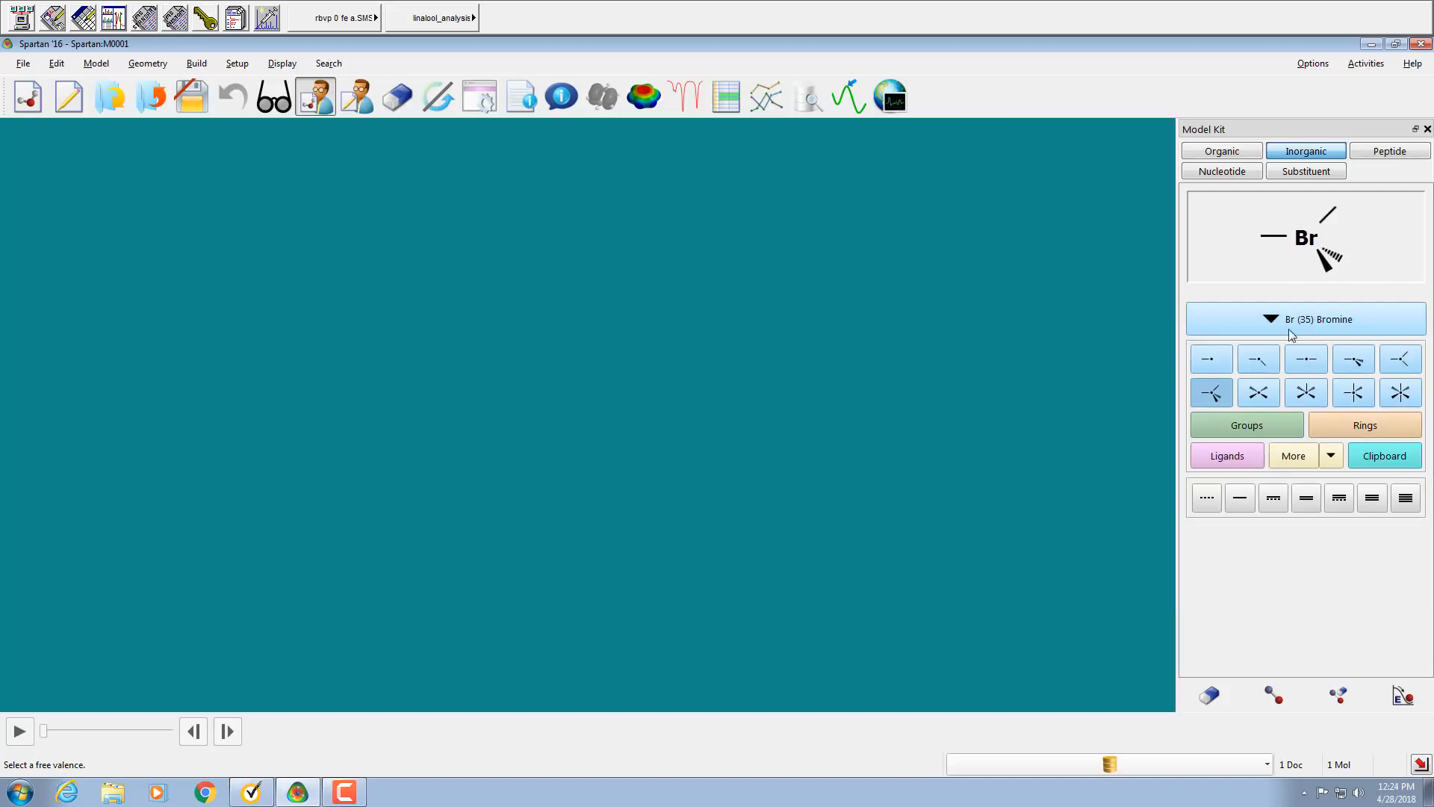
{"action": "left_click", "coordinate": [1259, 360]}
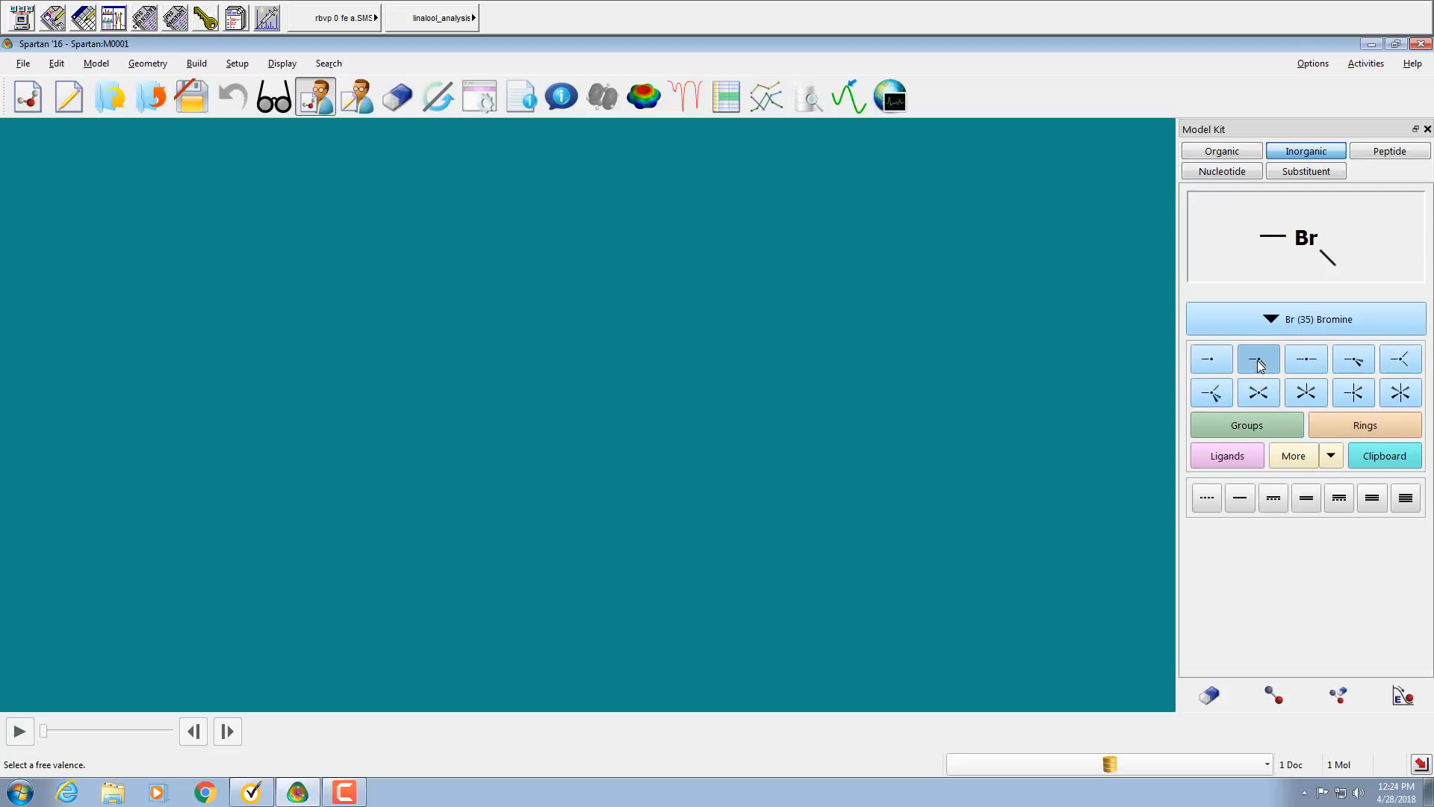
{"action": "left_click", "coordinate": [630, 370]}
{"action": "left_click_drag", "start_coordinate": [647, 468], "coordinate": [504, 468]}
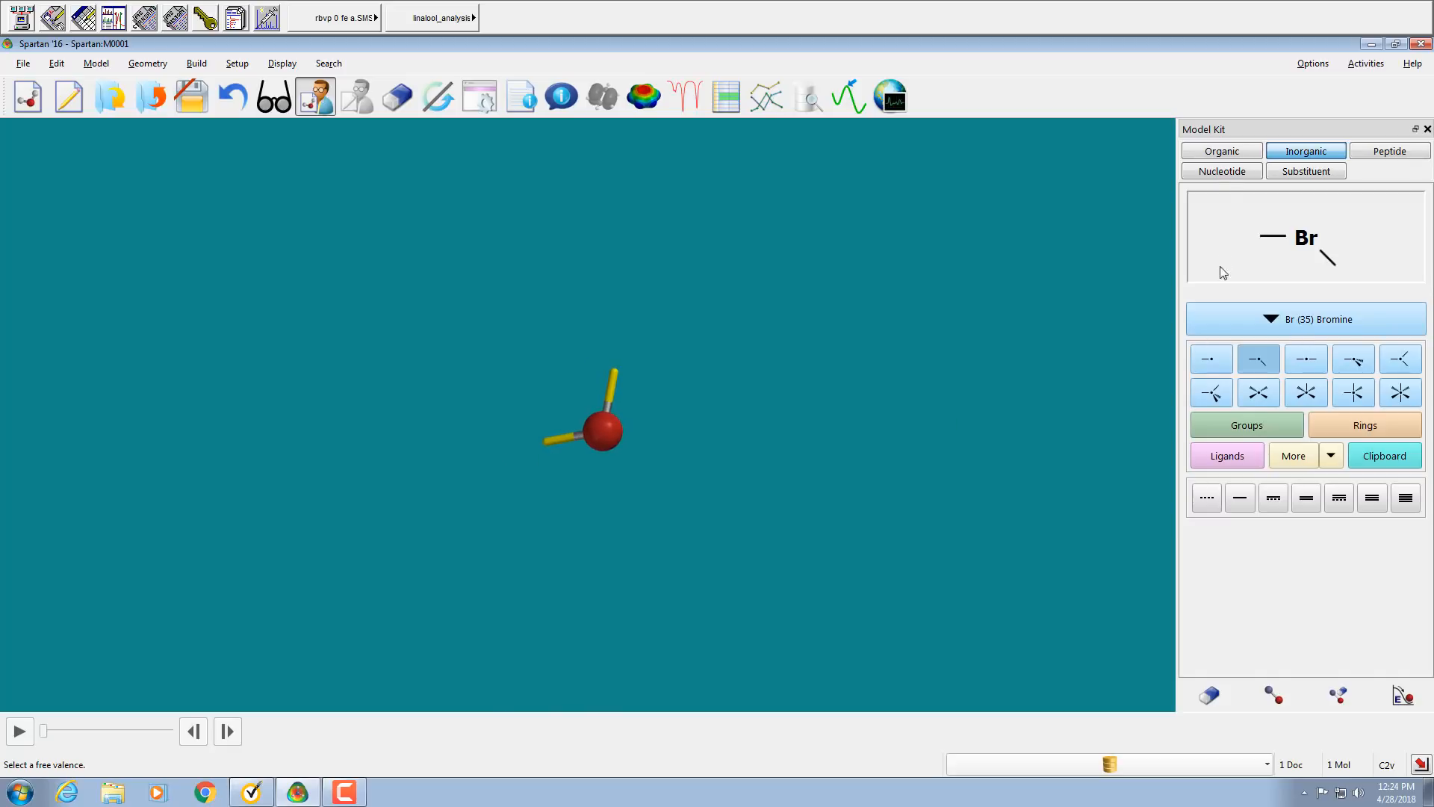
Return to the organic kit and delete the bromine atom from the workspace.
{"action": "left_click", "coordinate": [1225, 154]}
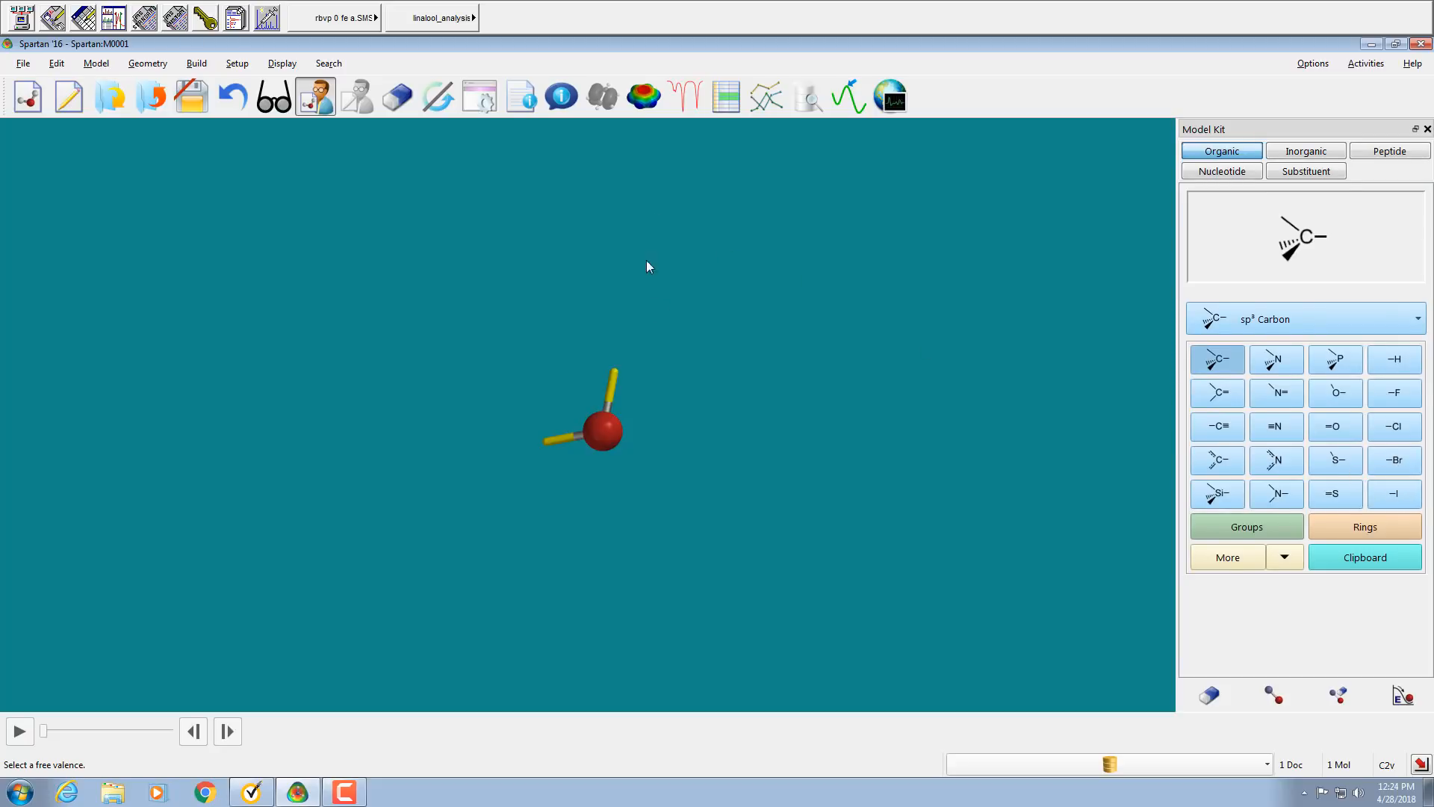
{"action": "left_click", "coordinate": [1210, 695]}
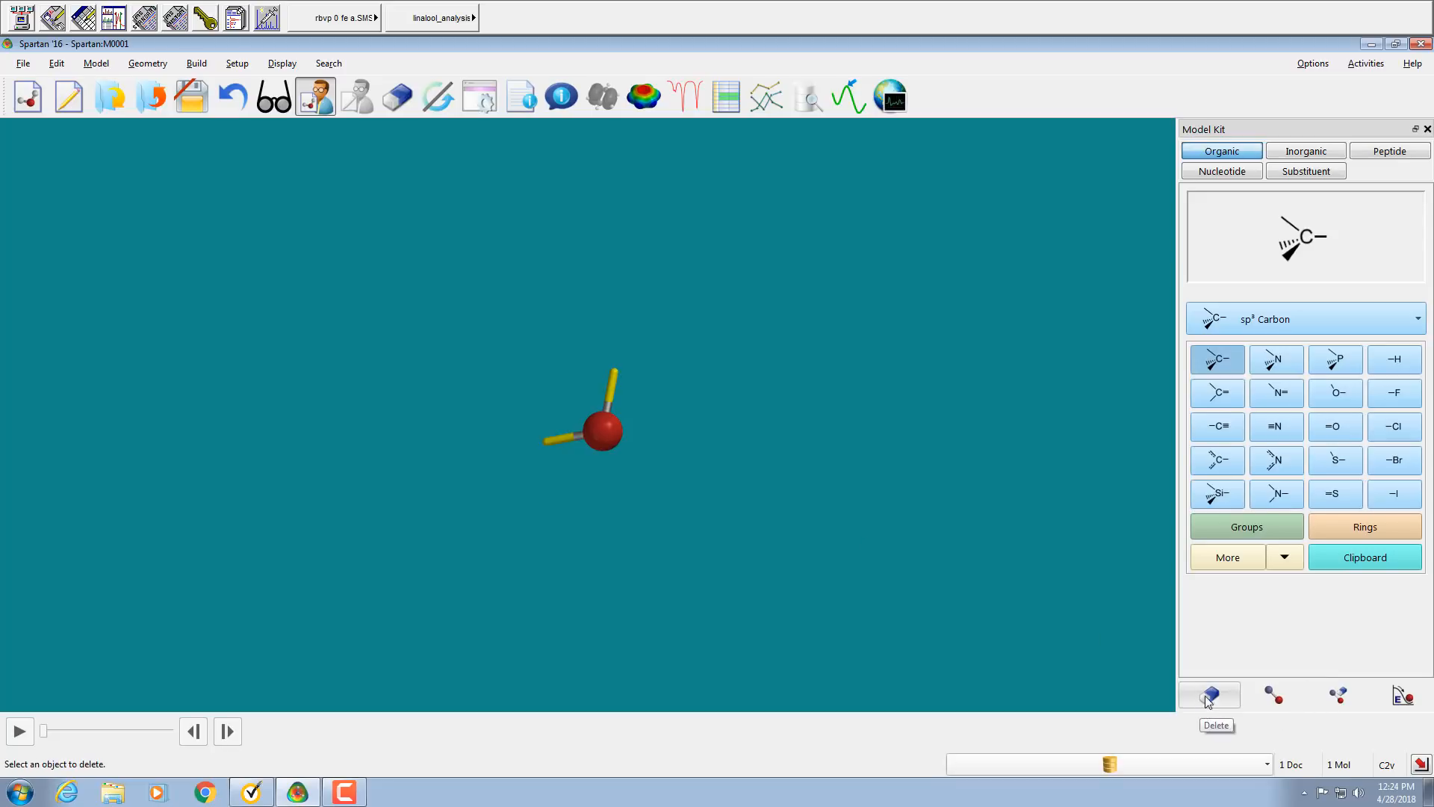
{"action": "left_click", "coordinate": [607, 436]}
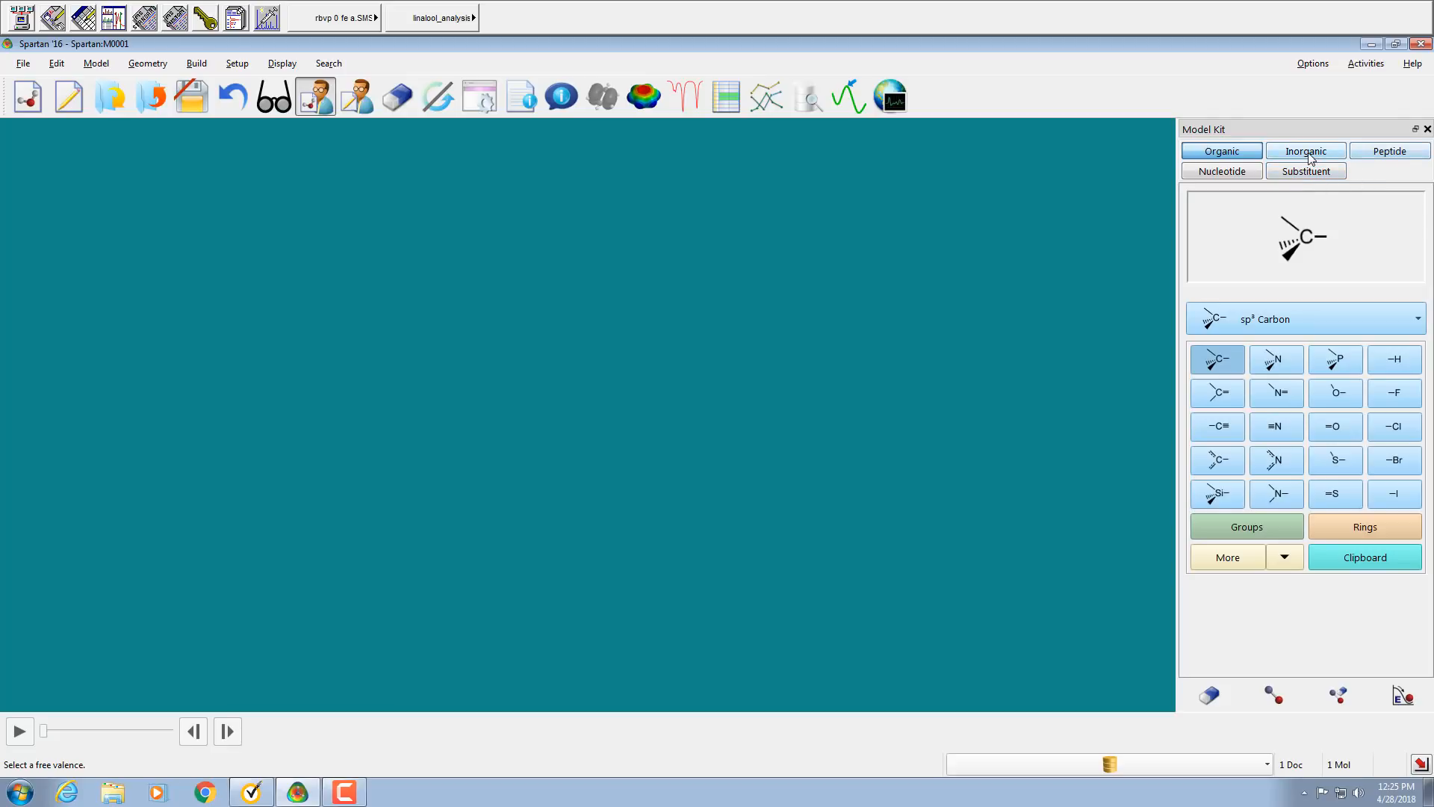
View the peptide kit's amino acids and the nucleotide kit's DNA and RNA strand options.
{"action": "left_click", "coordinate": [1381, 153]}
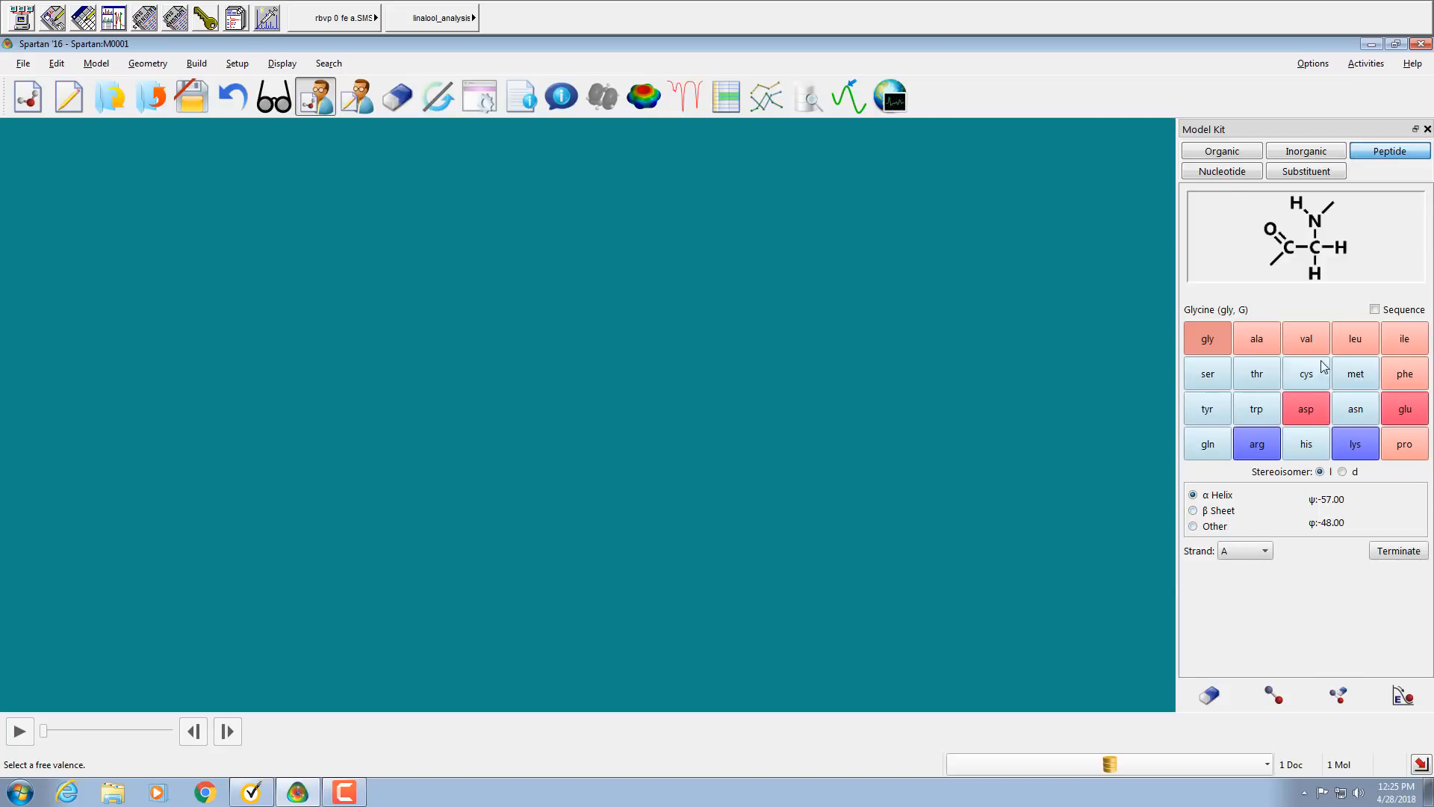
{"action": "left_click", "coordinate": [1225, 172]}
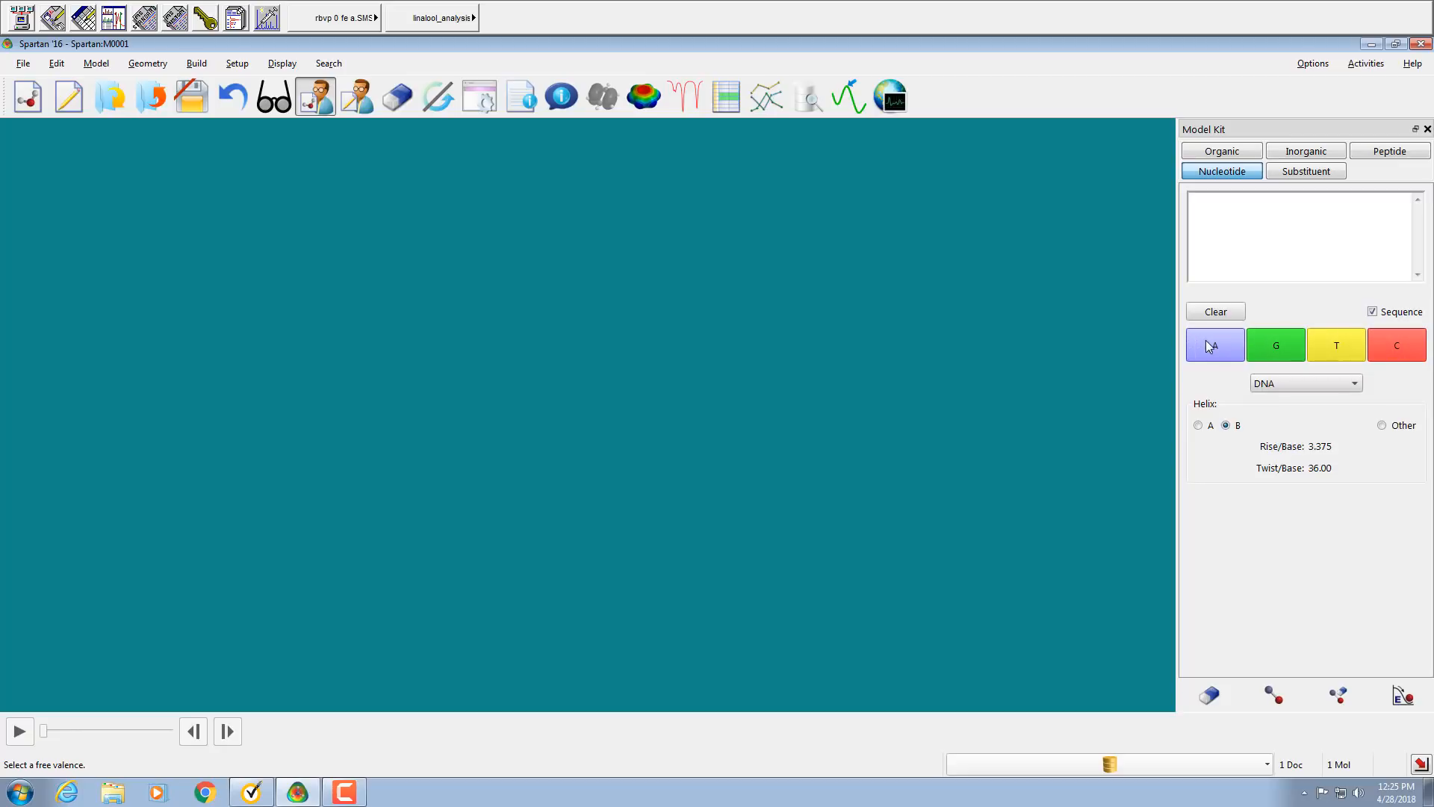
{"action": "left_click", "coordinate": [1355, 386]}
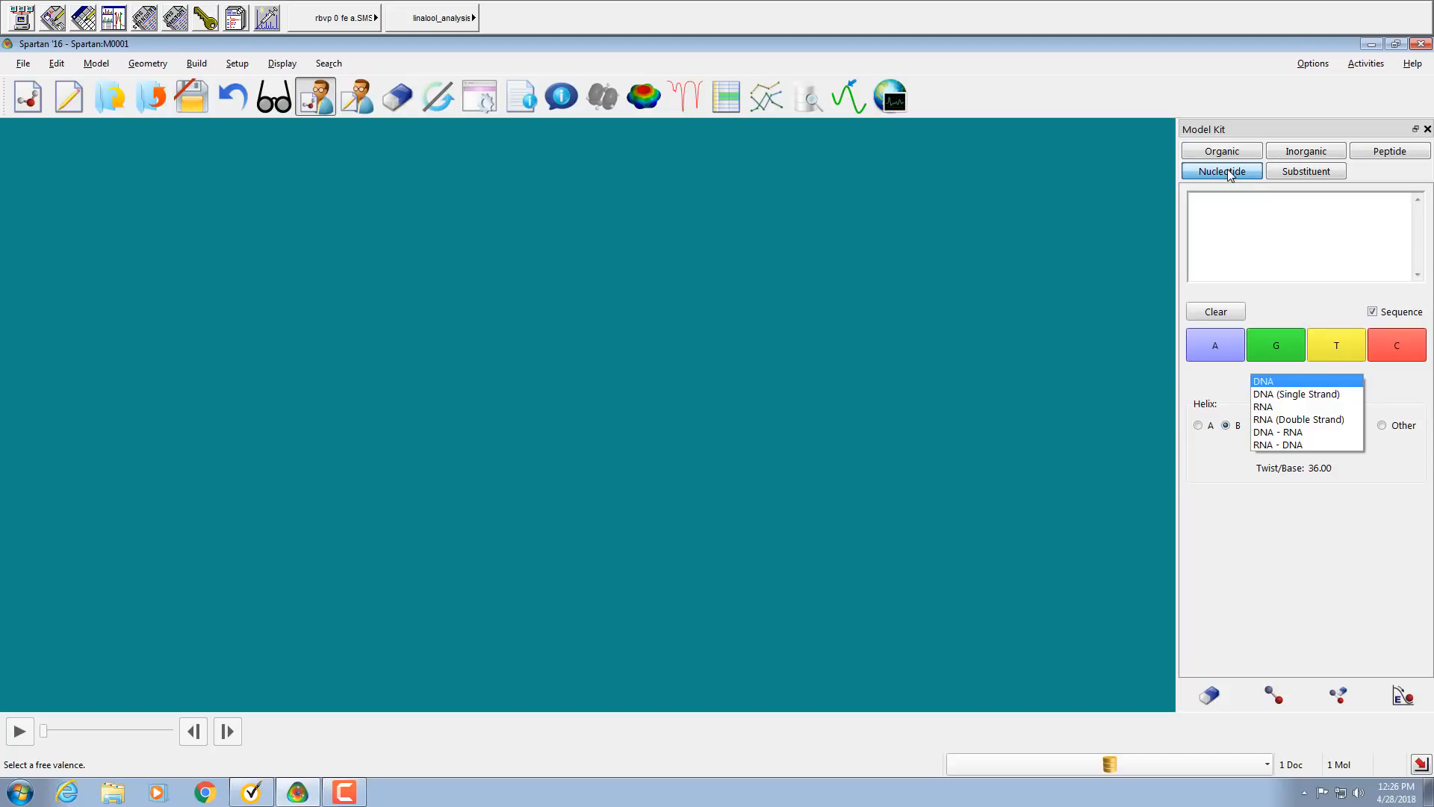
Examine the substituent kit's Ar, OR, EDG and EWG categories and the groups each one contains.
{"action": "left_click", "coordinate": [1298, 170]}
{"action": "left_click", "coordinate": [1300, 172]}
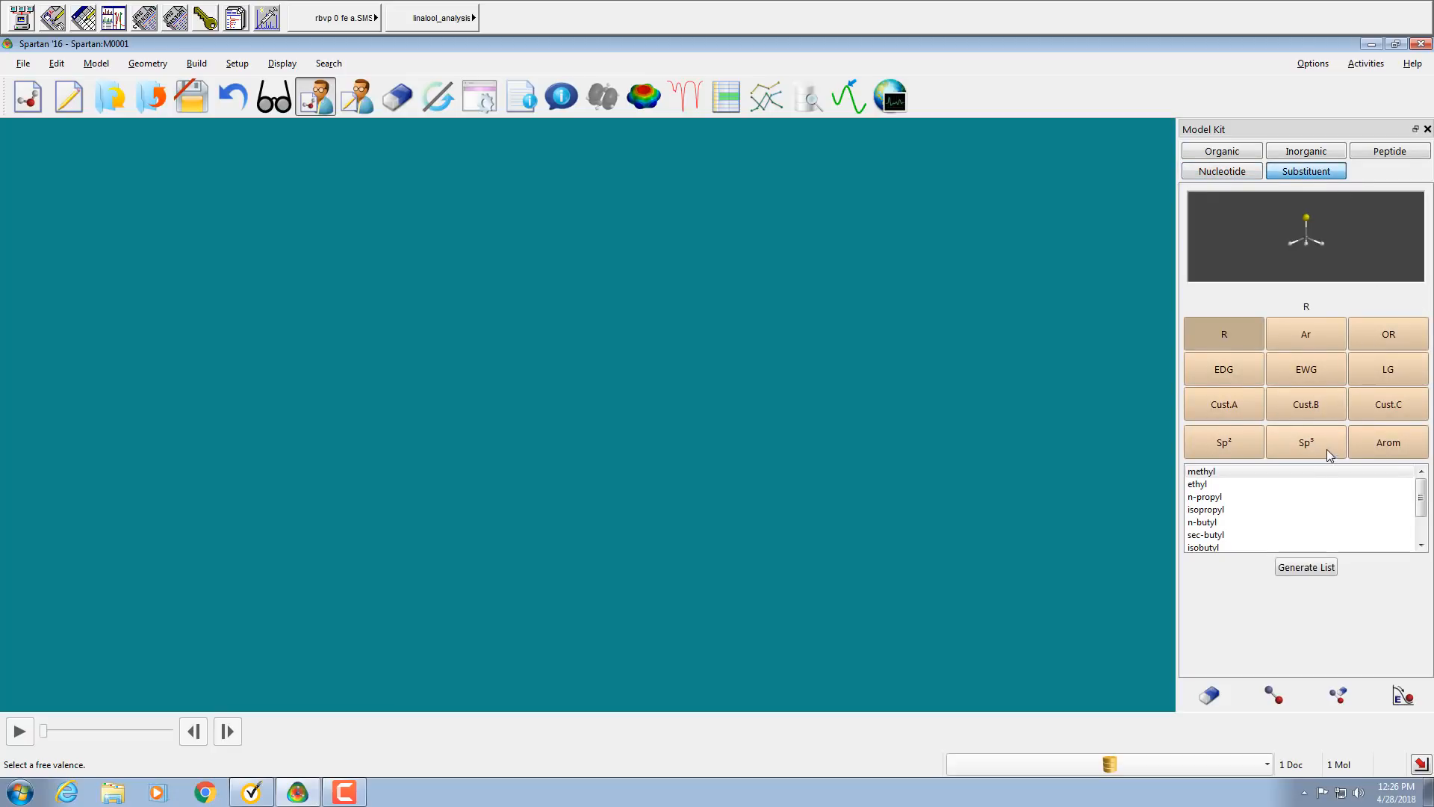
{"action": "left_click", "coordinate": [1310, 335]}
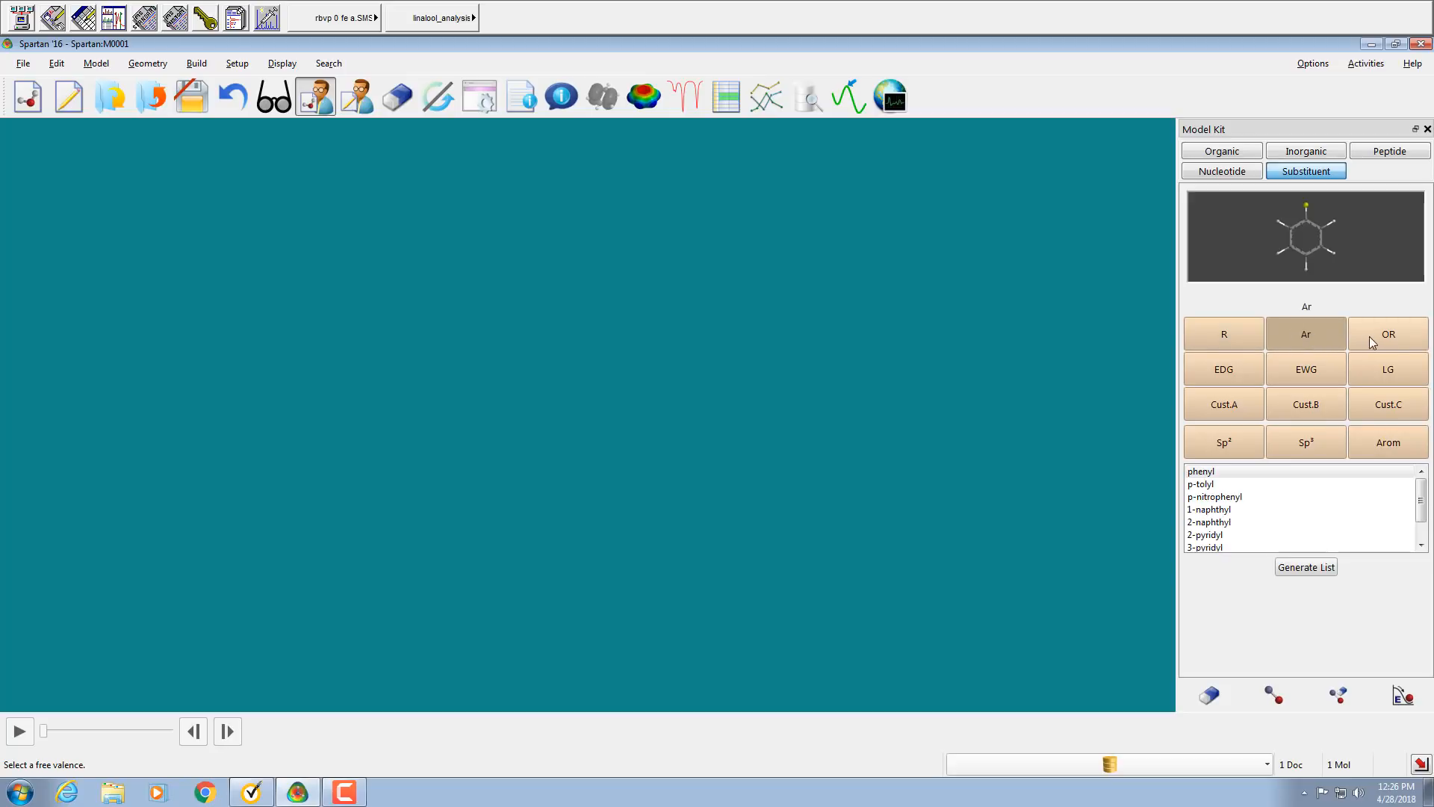
{"action": "left_click", "coordinate": [1389, 338]}
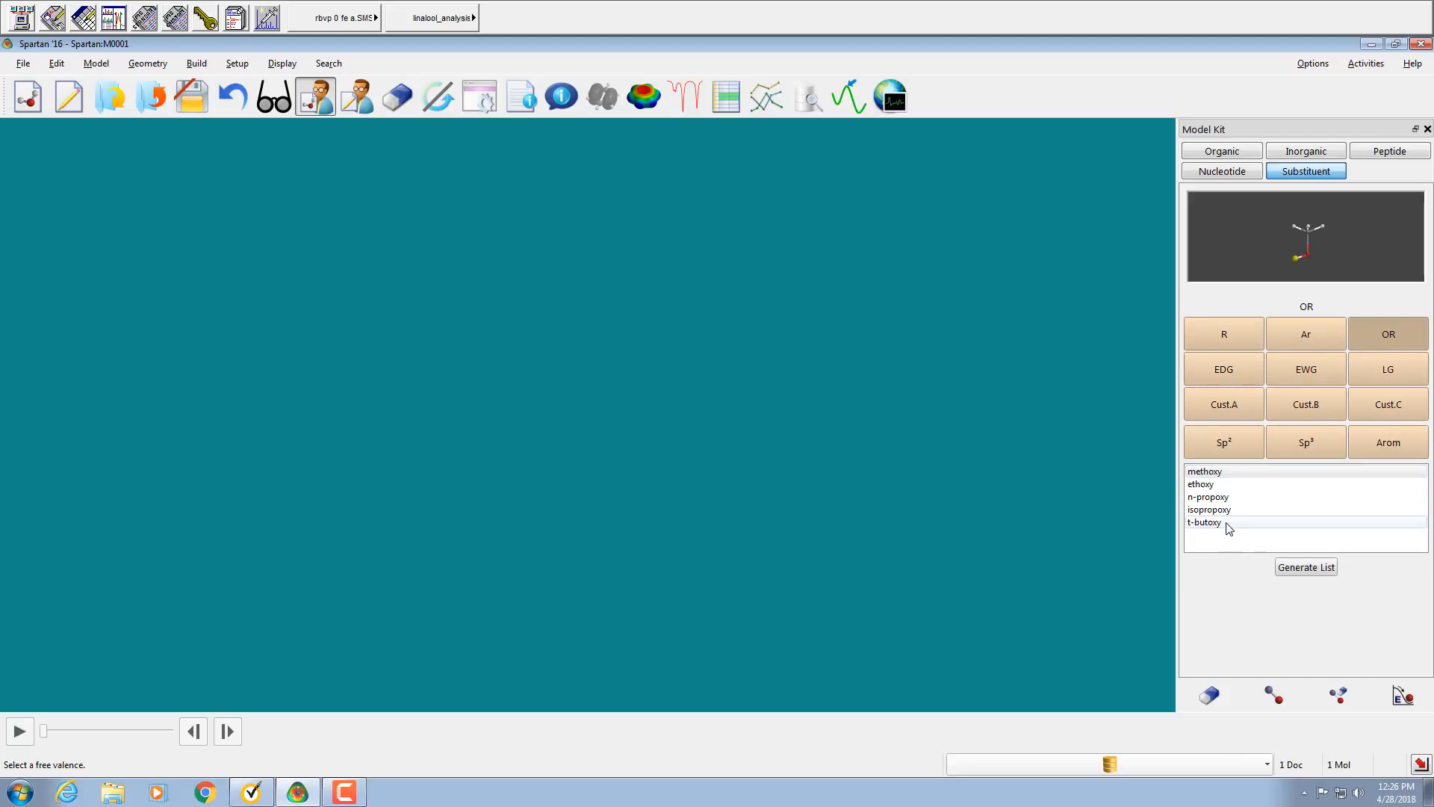
{"action": "left_click", "coordinate": [1225, 370]}
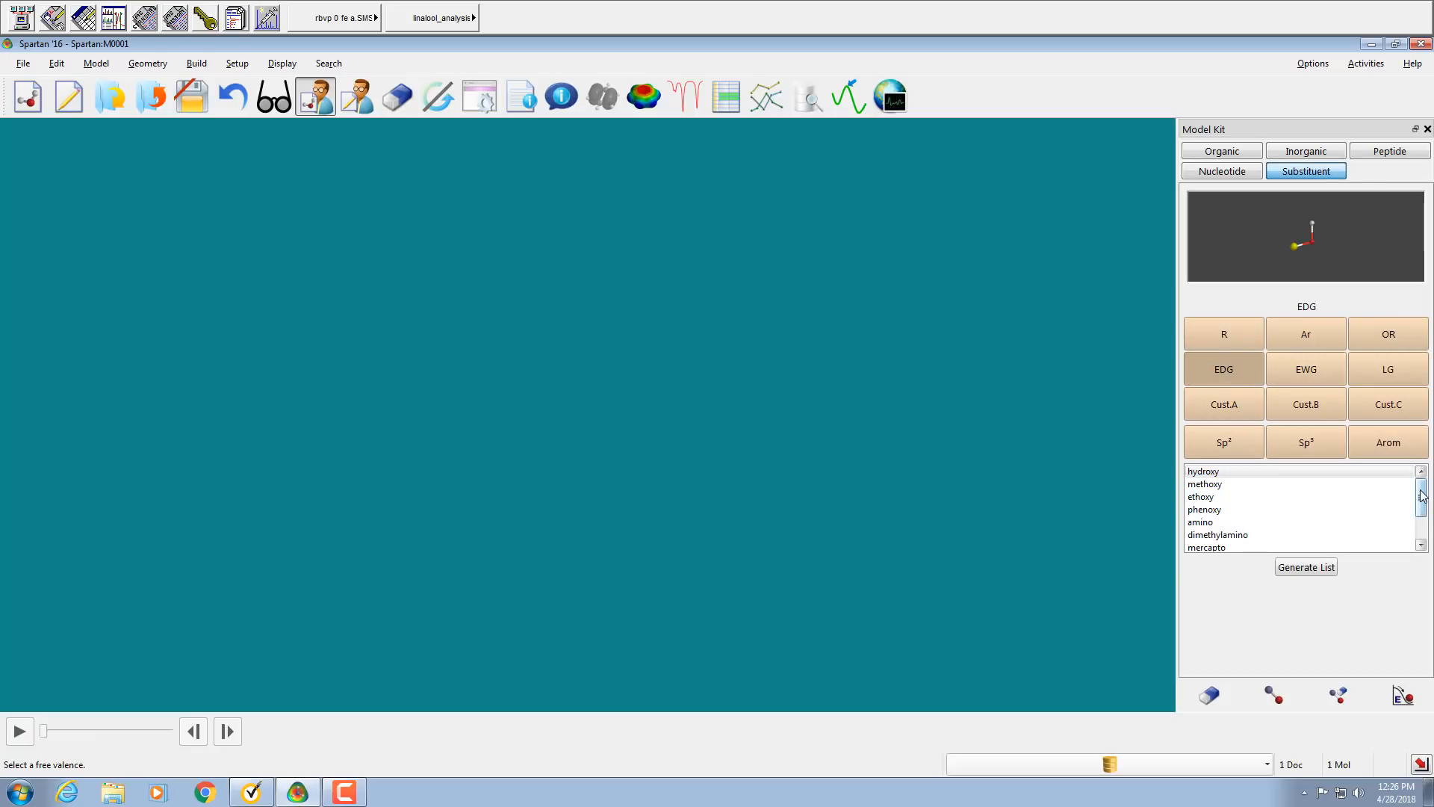
{"action": "scroll", "coordinate": [1418, 500], "scroll_direction": "down", "scroll_amount": 1}
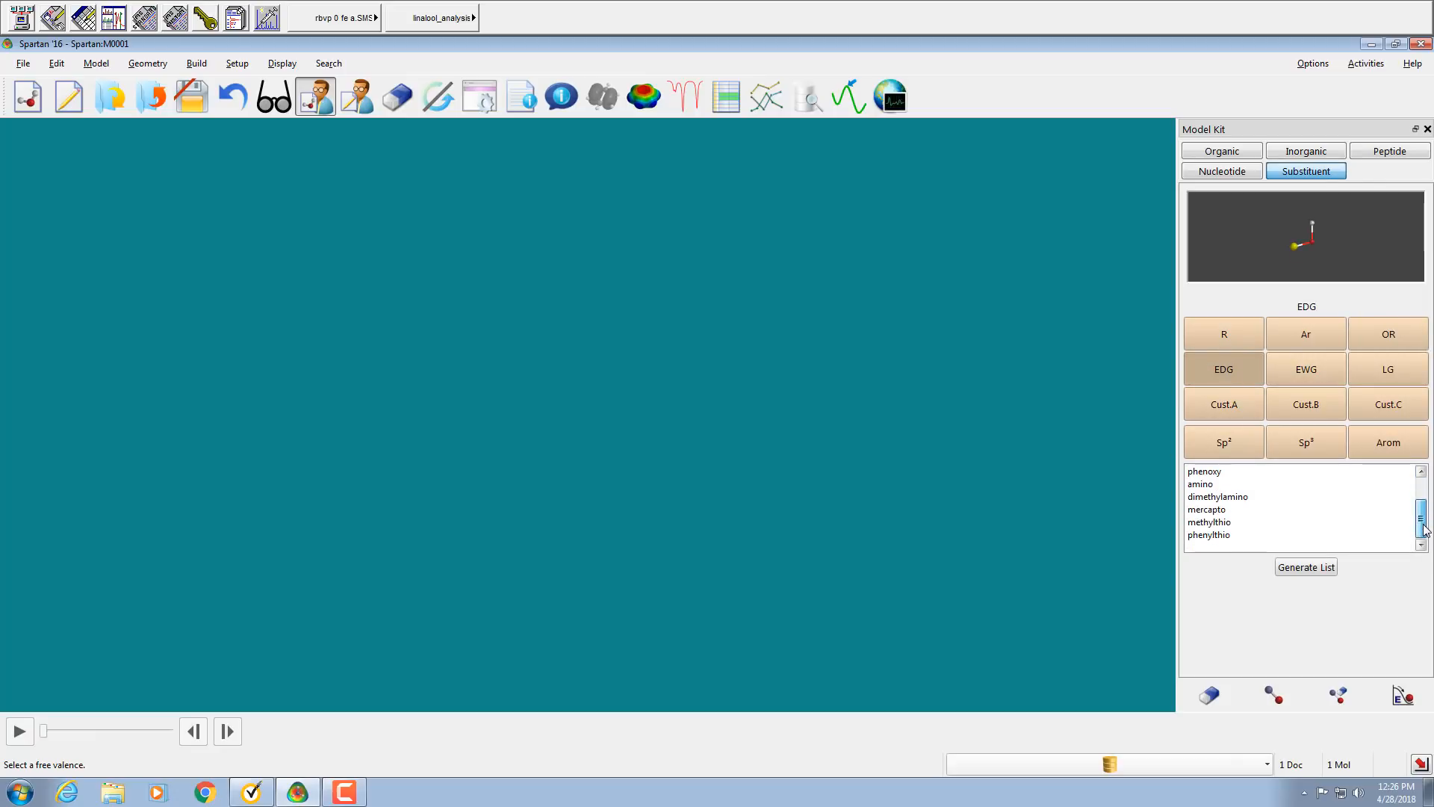
{"action": "left_click", "coordinate": [1288, 368]}
{"action": "scroll", "coordinate": [1423, 499], "scroll_direction": "down", "scroll_amount": 1}
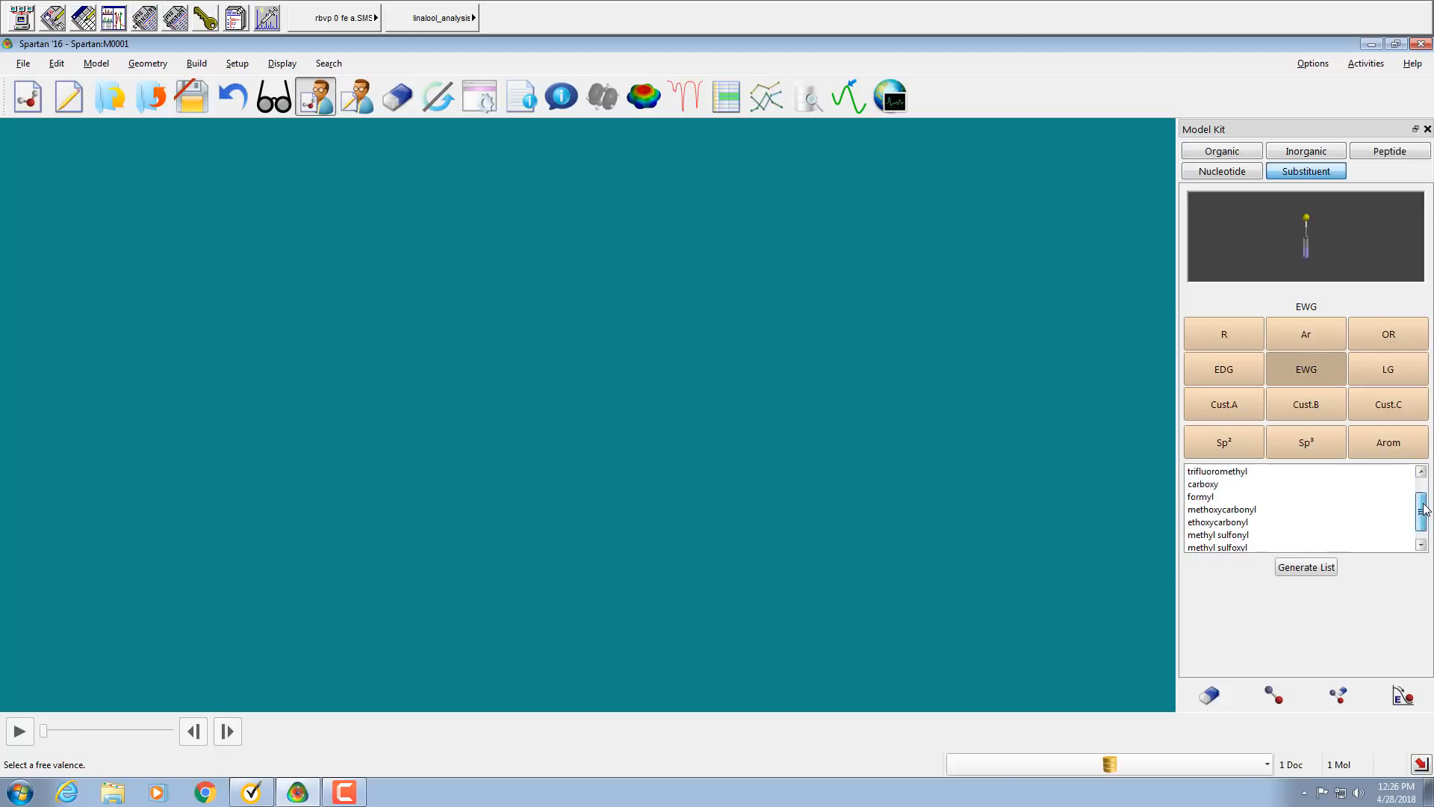
{"action": "scroll", "coordinate": [1423, 499], "scroll_direction": "up", "scroll_amount": 1}
{"action": "left_click", "coordinate": [1368, 472]}
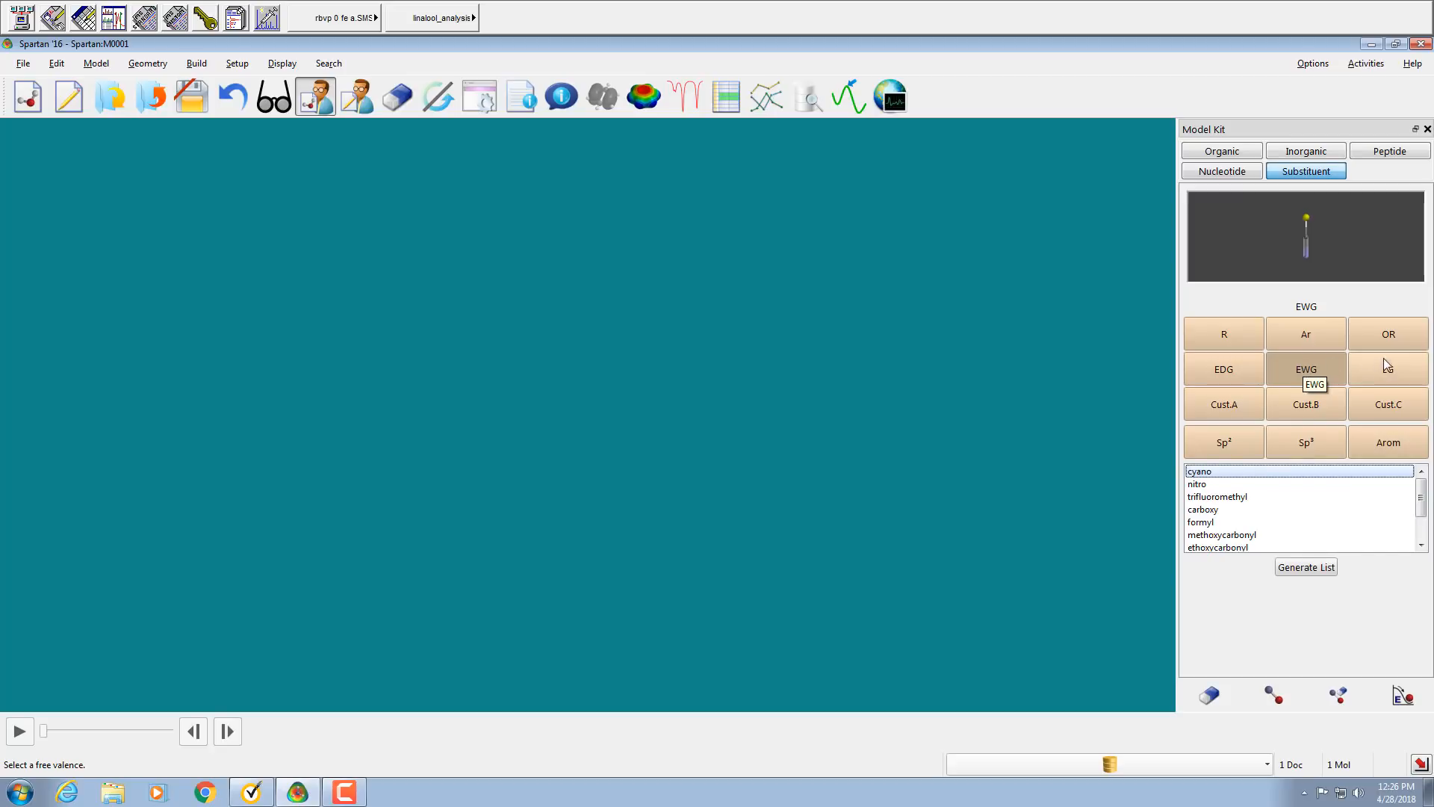
{"action": "left_click", "coordinate": [1316, 248]}
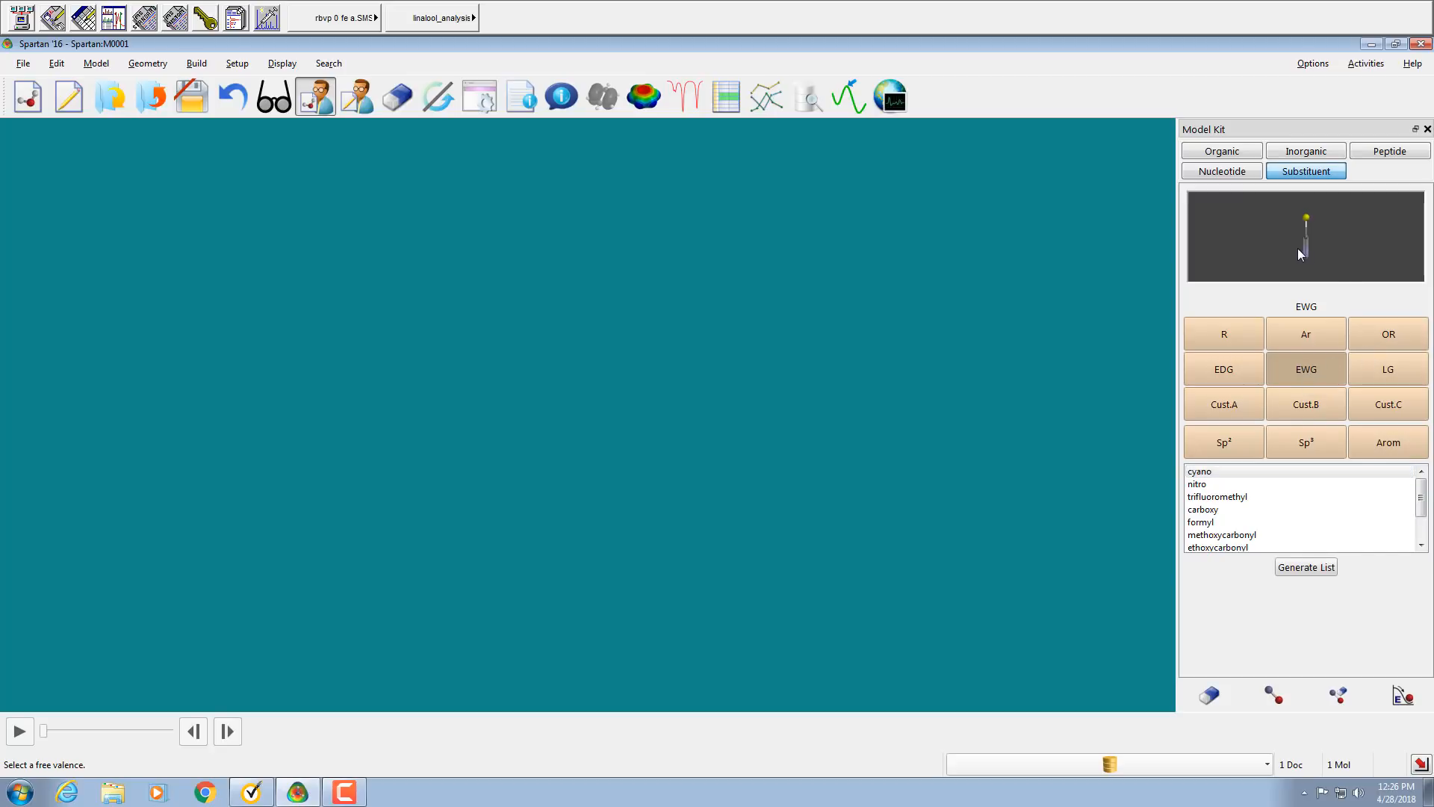
{"action": "left_click", "coordinate": [1319, 336]}
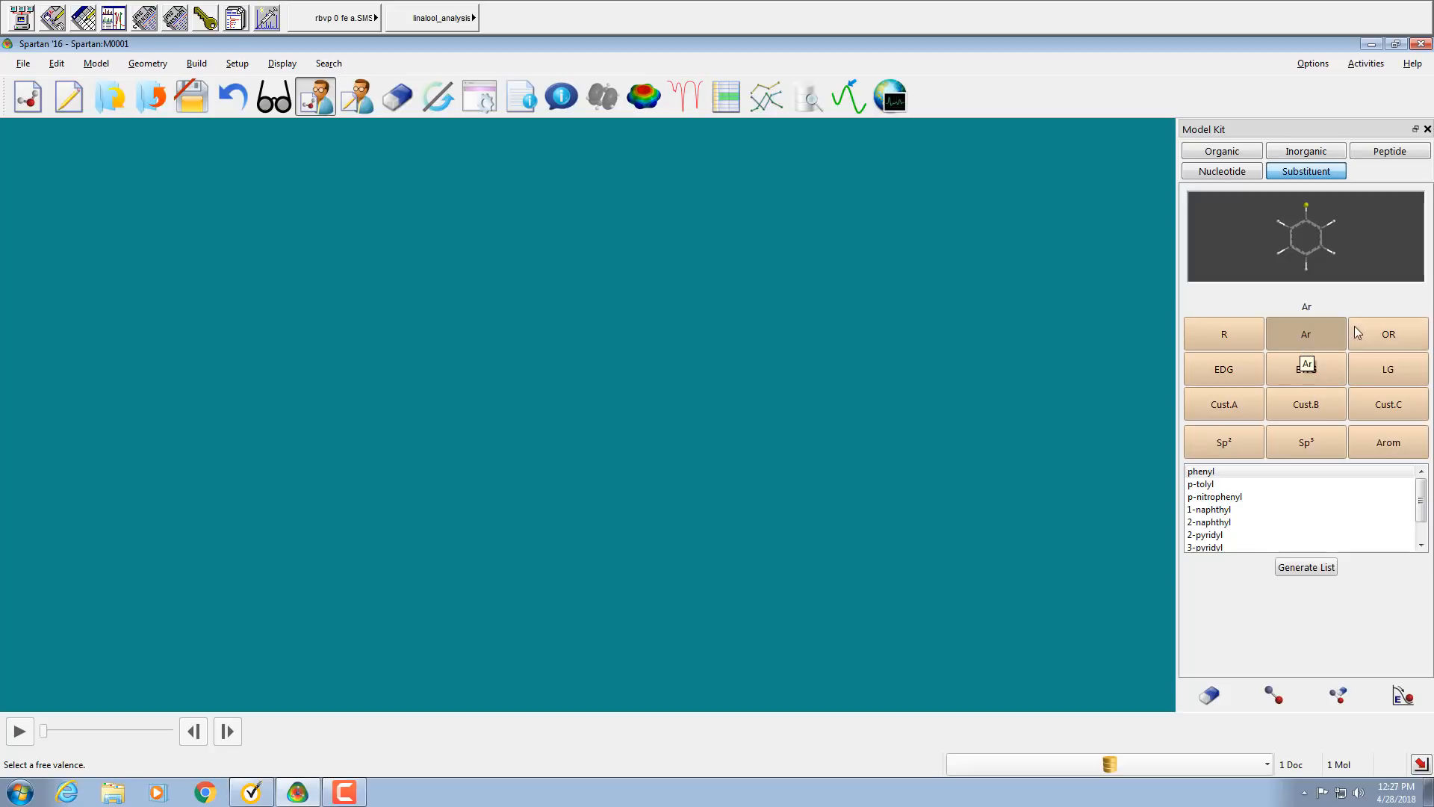
Build ethane from the organic kit by placing an sp³ carbon and bonding a second one to its free valence.
{"action": "left_click", "coordinate": [1230, 154]}
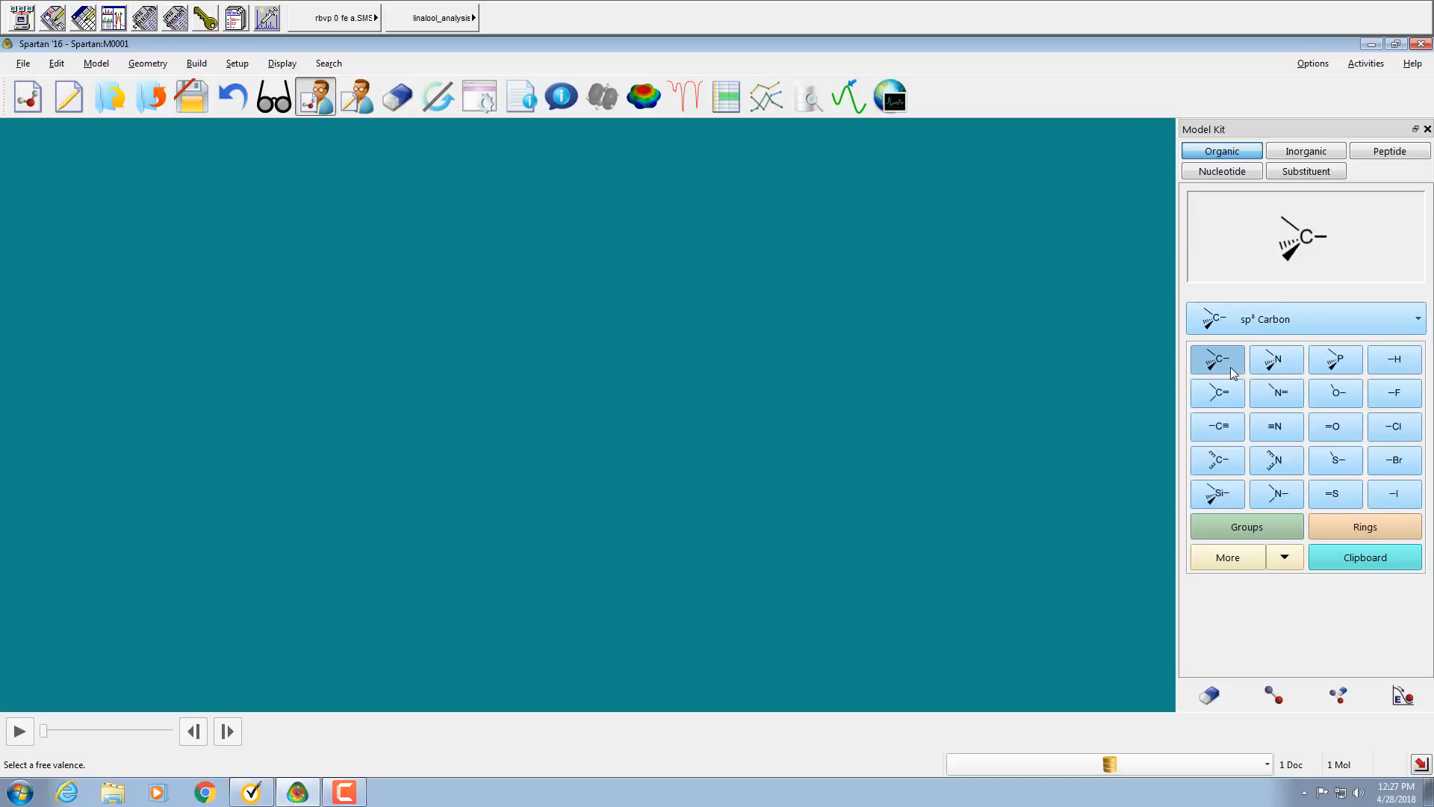
{"action": "left_click", "coordinate": [531, 427]}
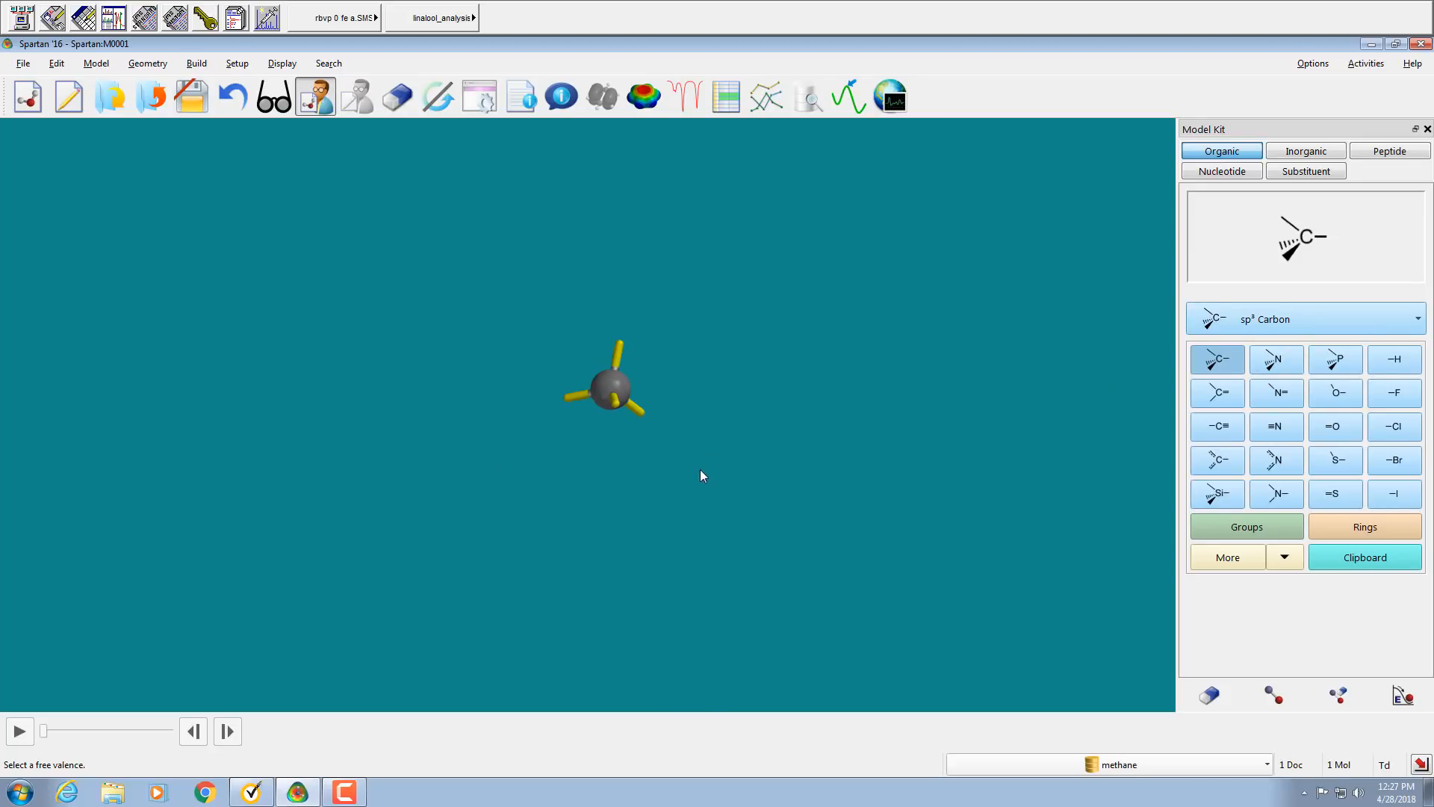
{"action": "left_click_drag", "start_coordinate": [701, 470], "coordinate": [653, 470]}
{"action": "left_click", "coordinate": [652, 412]}
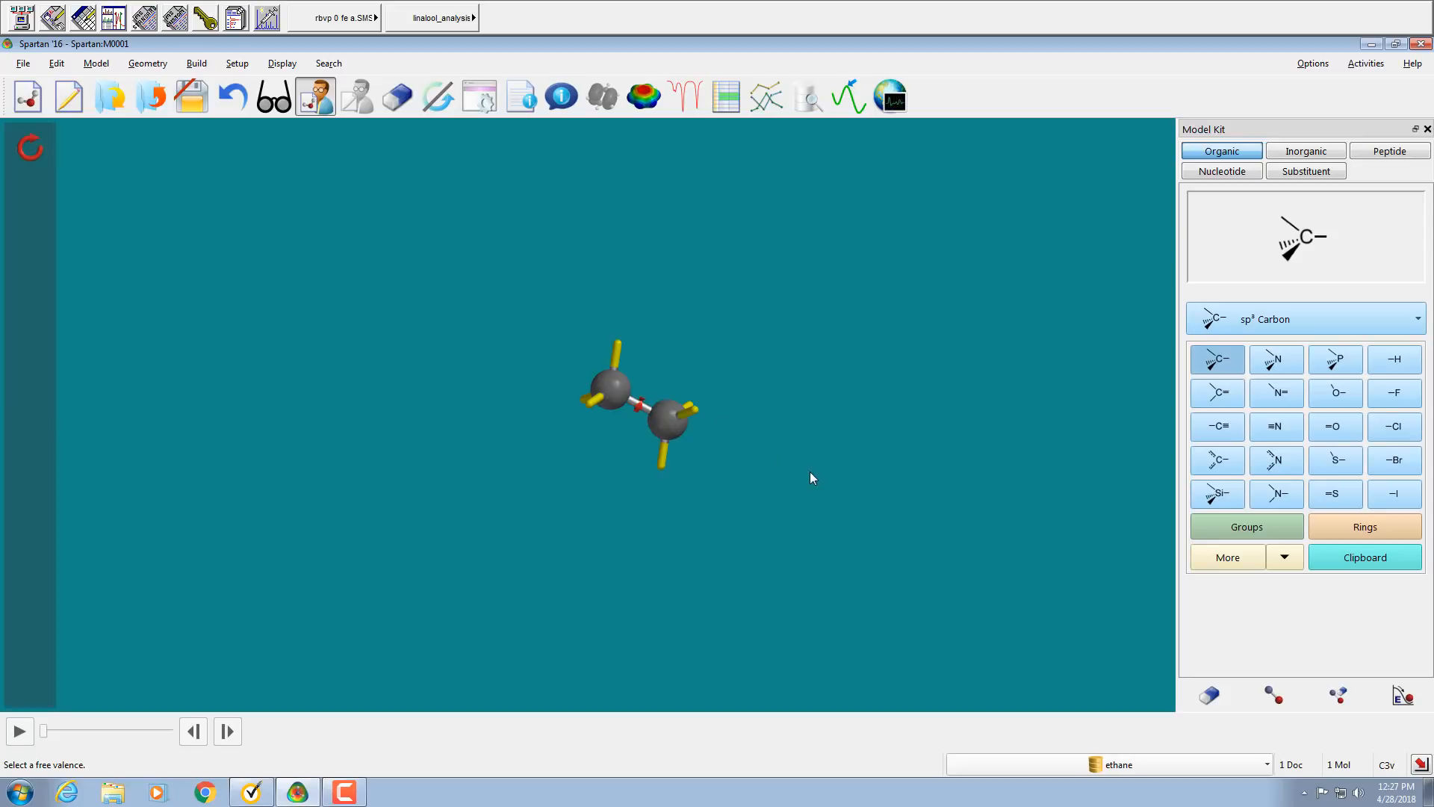
Extend the ethane to n-butane by bonding two more sp³ carbons to free valences, and switch to view mode.
{"action": "left_click_drag", "start_coordinate": [812, 478], "coordinate": [810, 513]}
{"action": "left_click", "coordinate": [693, 384]}
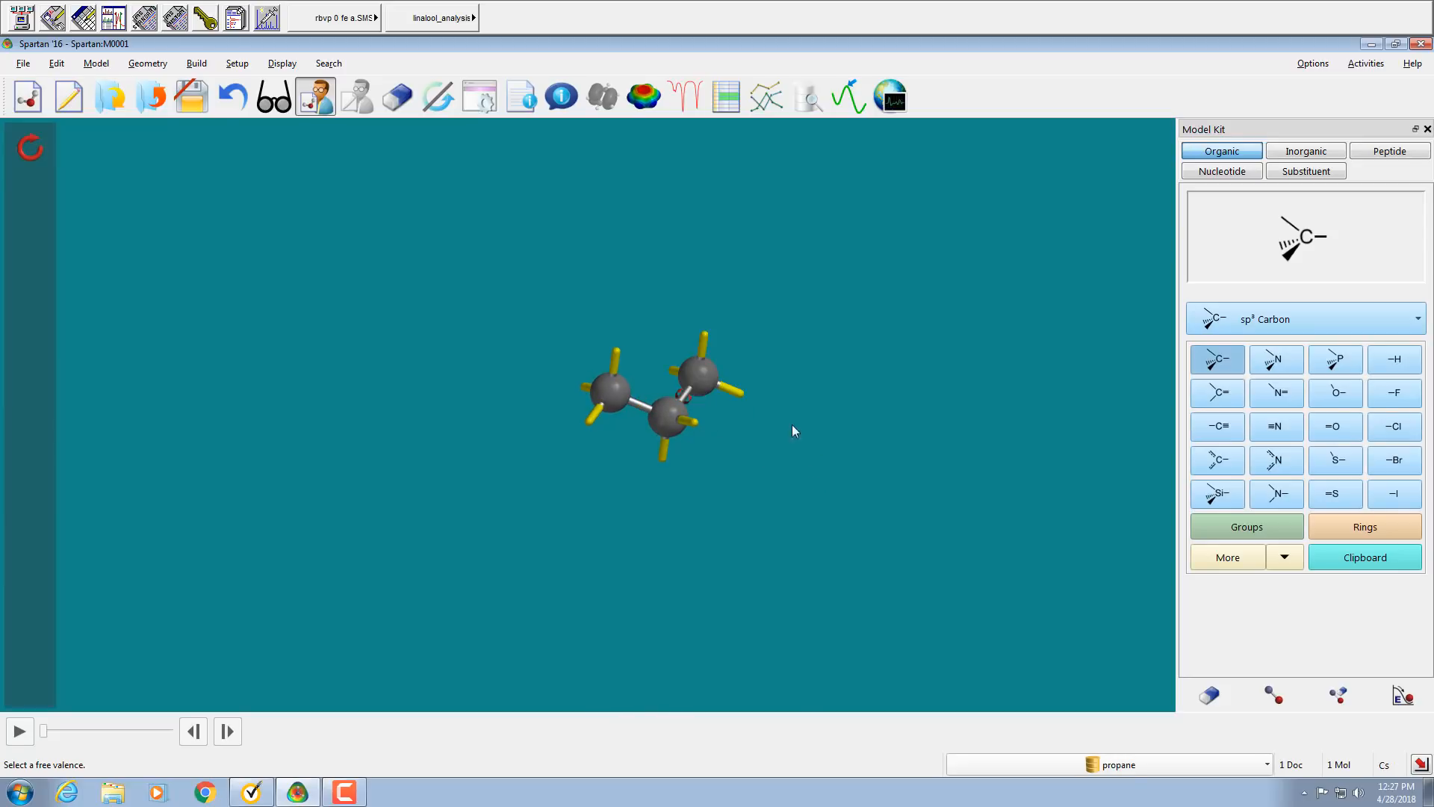
{"action": "left_click_drag", "start_coordinate": [792, 426], "coordinate": [807, 483]}
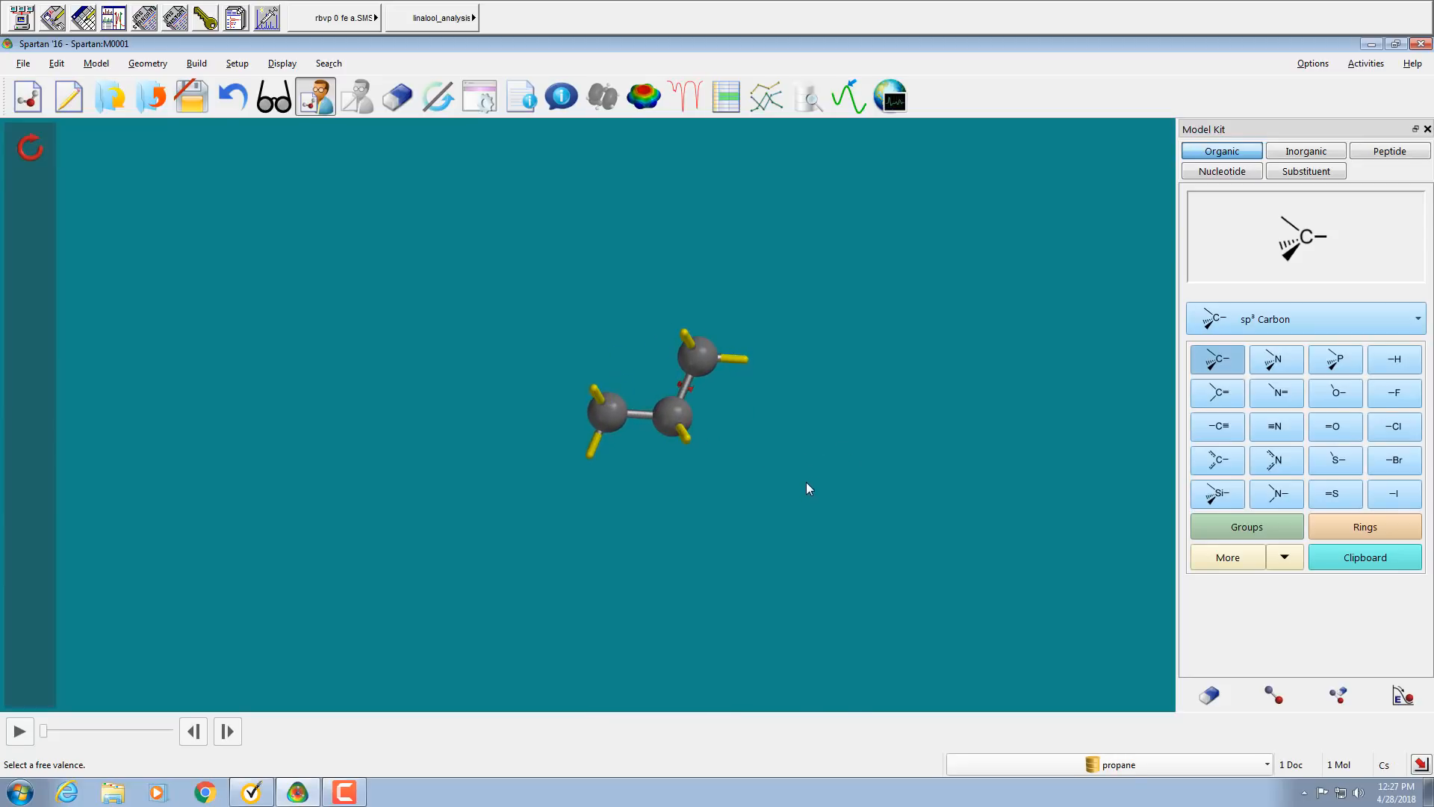
{"action": "left_click", "coordinate": [747, 362]}
{"action": "mouse_move", "coordinate": [685, 598]}
{"action": "left_mouse_down"}
{"action": "mouse_move", "coordinate": [645, 580]}
{"action": "mouse_move", "coordinate": [584, 591]}
{"action": "mouse_move", "coordinate": [559, 608]}
{"action": "mouse_move", "coordinate": [555, 639]}
{"action": "mouse_move", "coordinate": [567, 596]}
{"action": "mouse_move", "coordinate": [675, 621]}
{"action": "mouse_move", "coordinate": [685, 606]}
{"action": "left_mouse_up"}
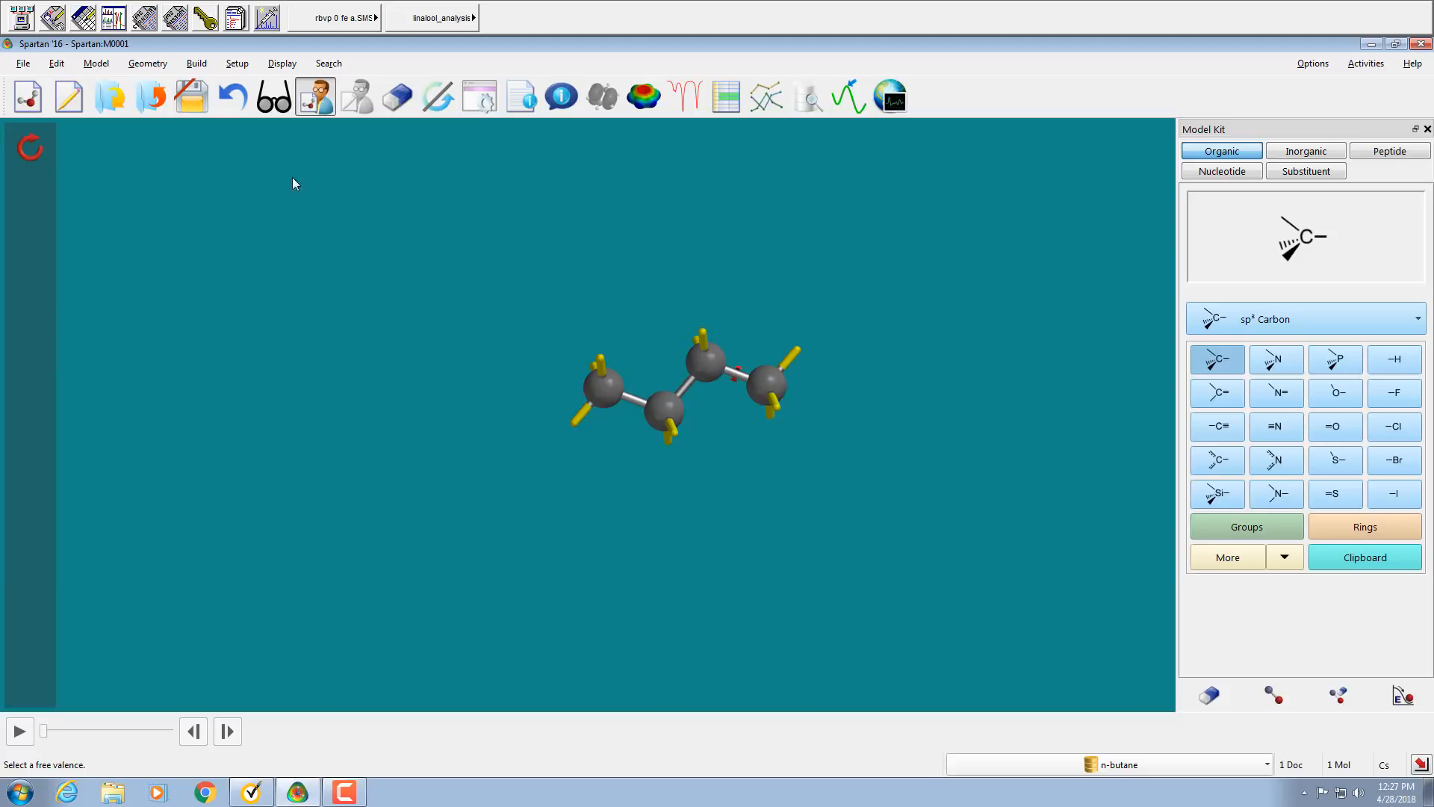
{"action": "left_click", "coordinate": [274, 98]}
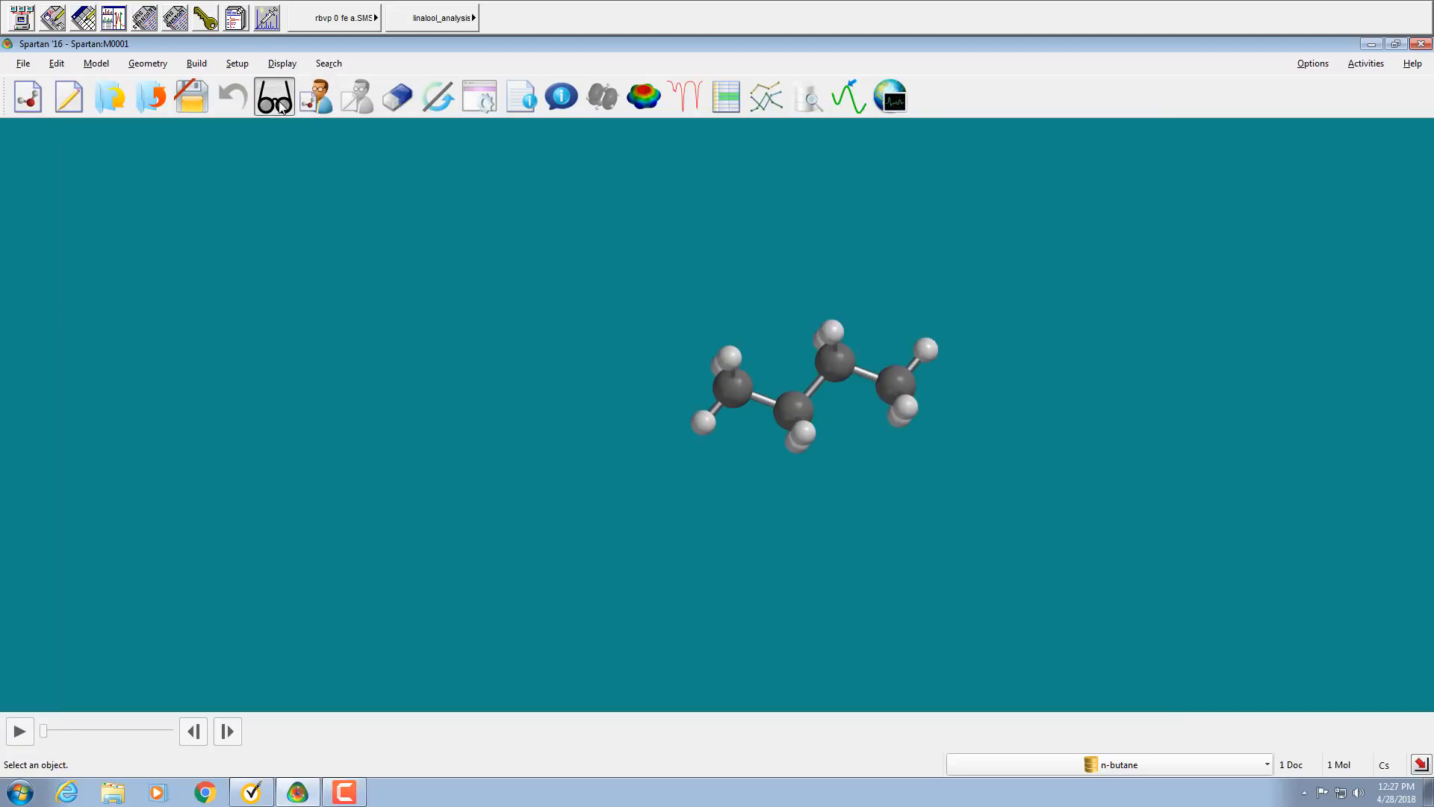
Examine the n-butane model from different sides by rotating it, spinning it in plane and moving it around the workspace.
{"action": "right_click", "coordinate": [864, 457]}
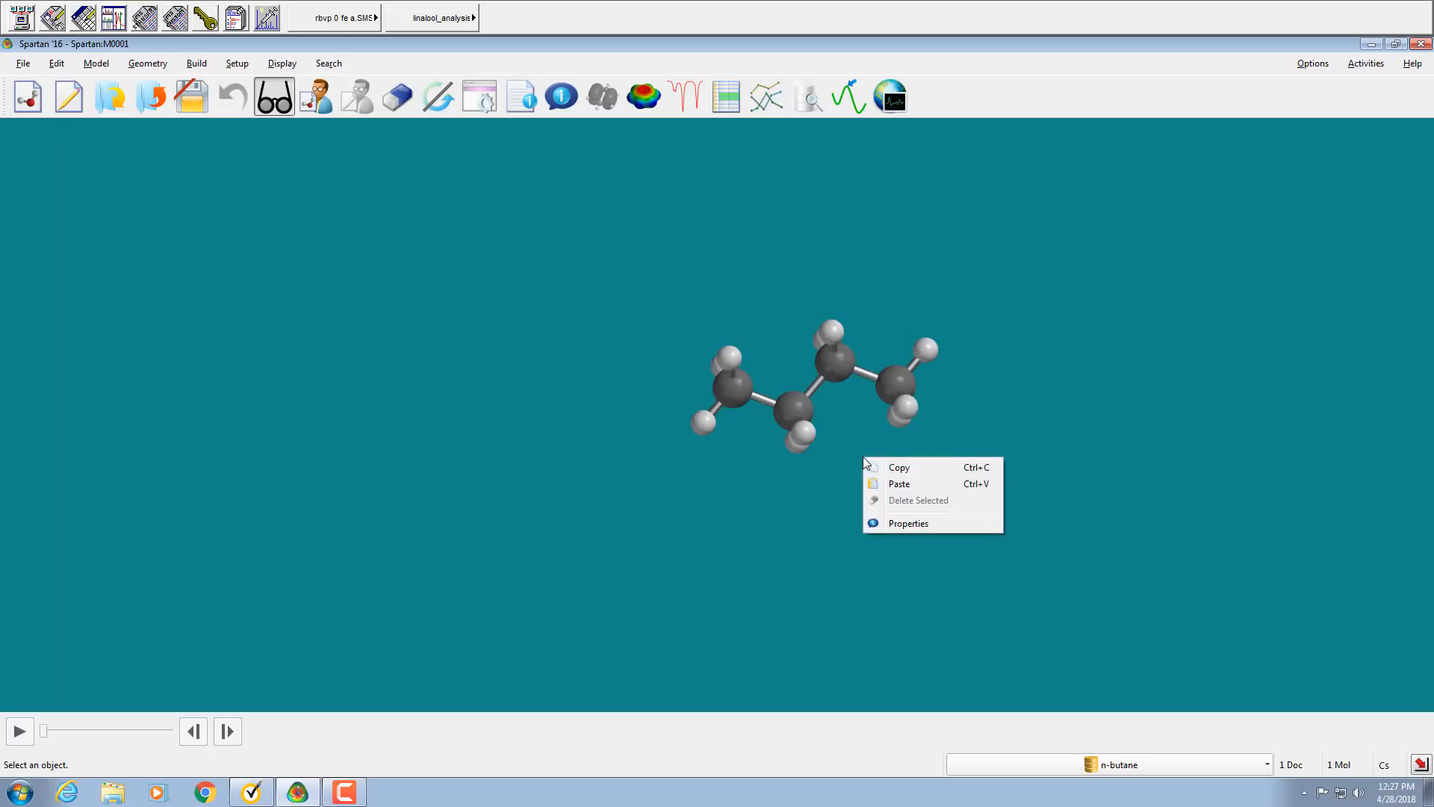
{"action": "left_click", "coordinate": [877, 461]}
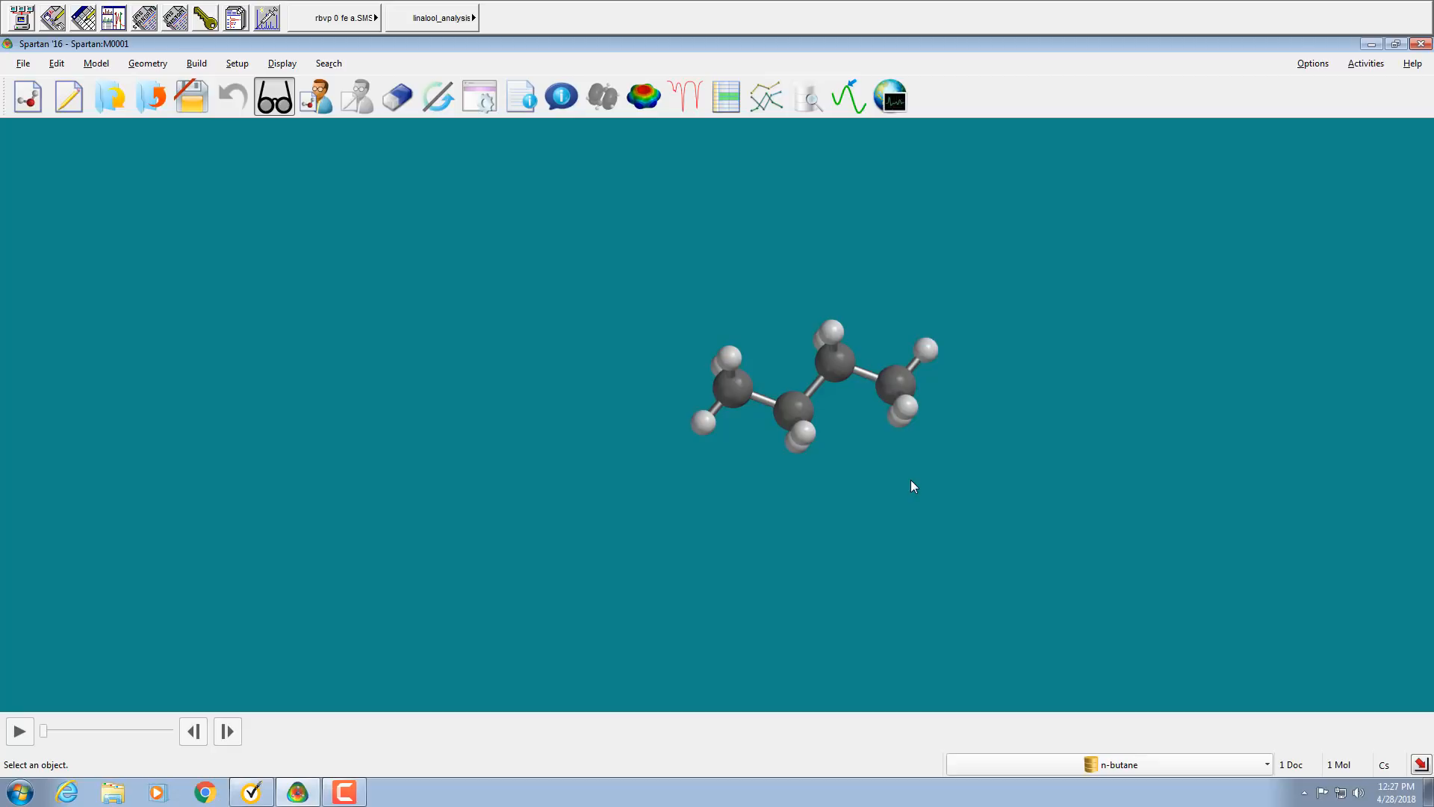
{"action": "left_click_drag", "start_coordinate": [911, 482], "coordinate": [689, 509]}
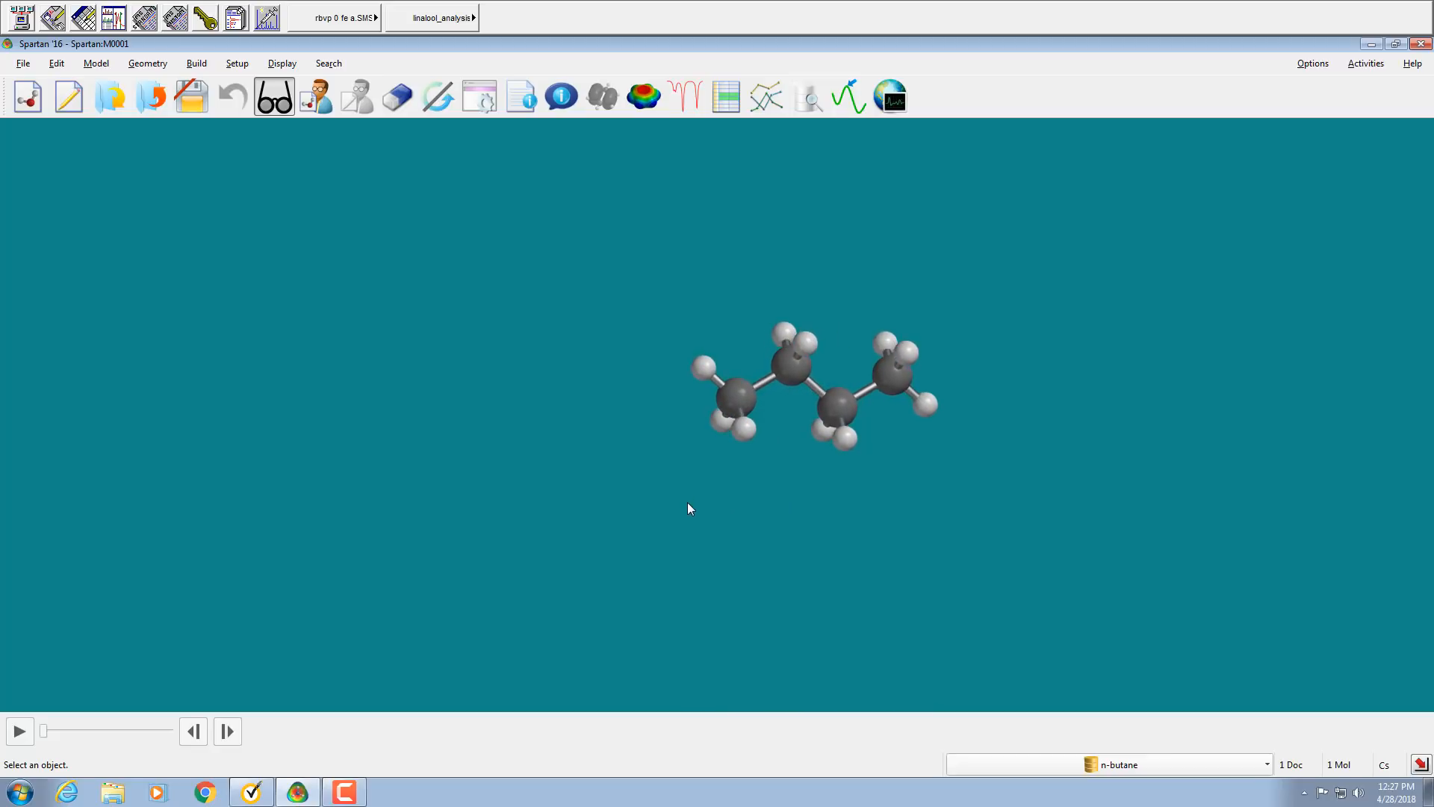
{"action": "right_click_drag", "start_coordinate": [892, 493], "coordinate": [818, 475]}
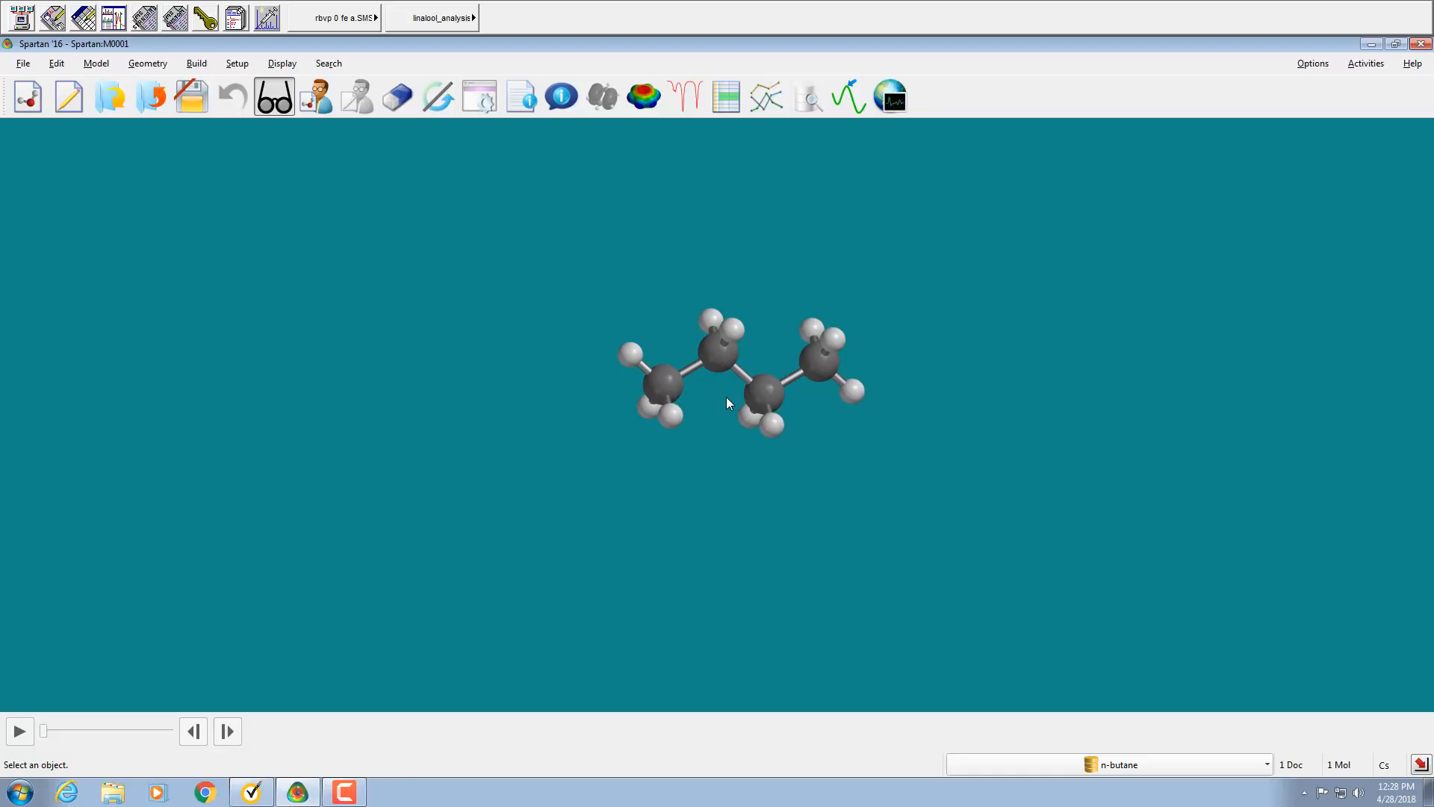
{"action": "mouse_move", "coordinate": [726, 396]}
{"action": "left_mouse_down"}
{"action": "mouse_move", "coordinate": [813, 396]}
{"action": "mouse_move", "coordinate": [735, 398]}
{"action": "left_mouse_up"}
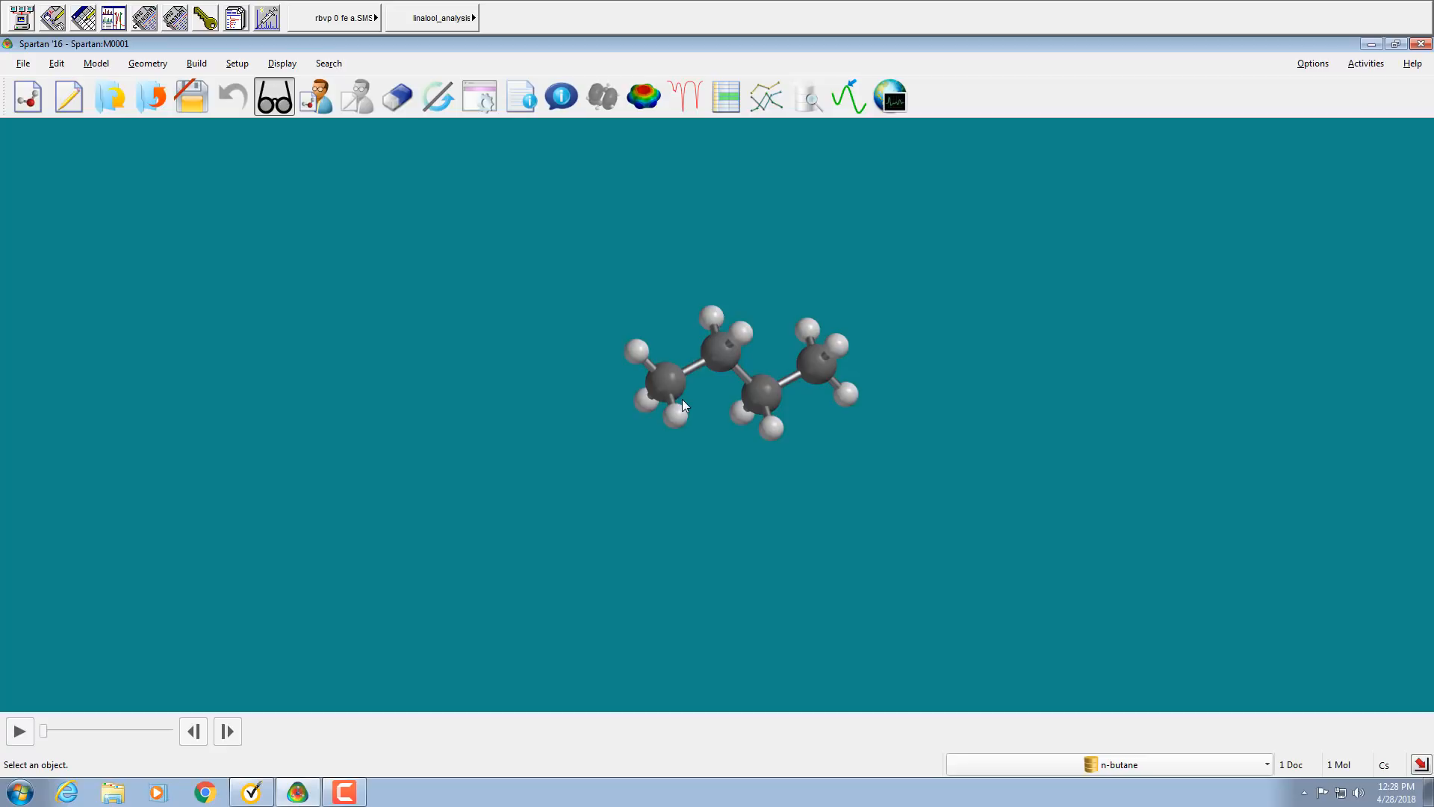
{"action": "mouse_move", "coordinate": [683, 397]}
{"action": "right_mouse_down"}
{"action": "mouse_move", "coordinate": [738, 410]}
{"action": "mouse_move", "coordinate": [671, 419]}
{"action": "right_mouse_up"}
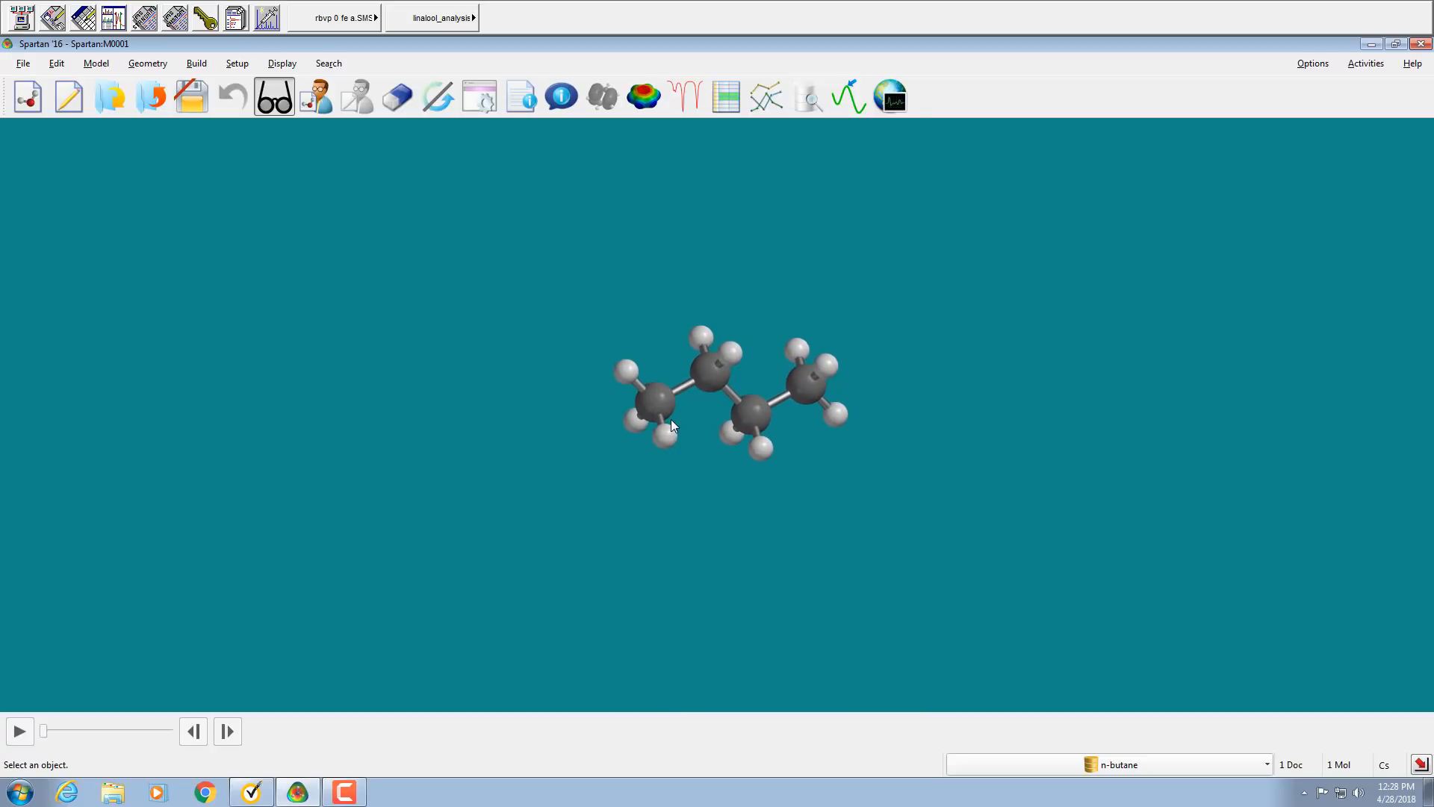
{"action": "left_click_drag", "start_coordinate": [701, 423], "coordinate": [634, 431], "text": "shift"}
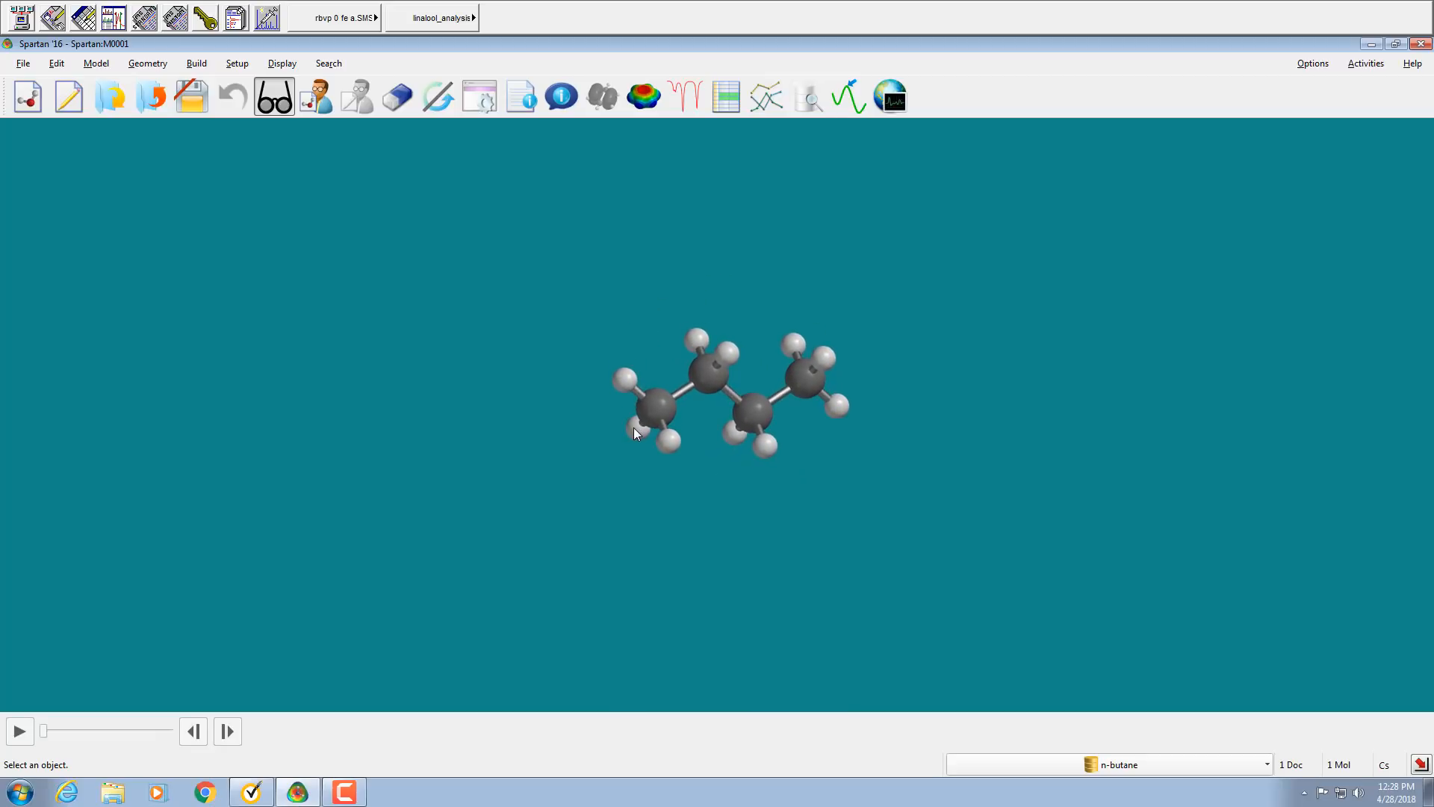
{"action": "left_click_drag", "start_coordinate": [700, 464], "coordinate": [669, 458]}
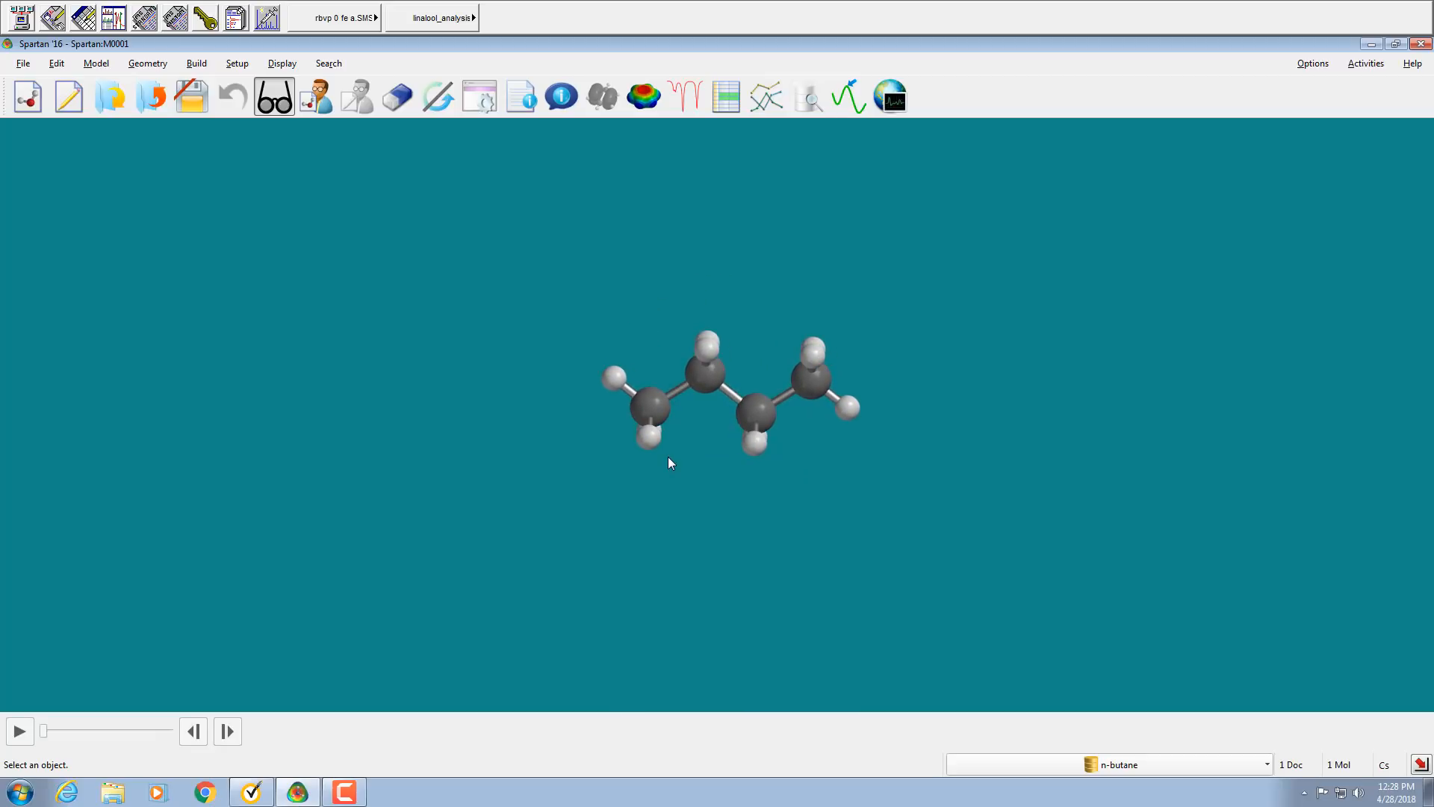
{"action": "right_click_drag", "start_coordinate": [704, 457], "coordinate": [670, 470]}
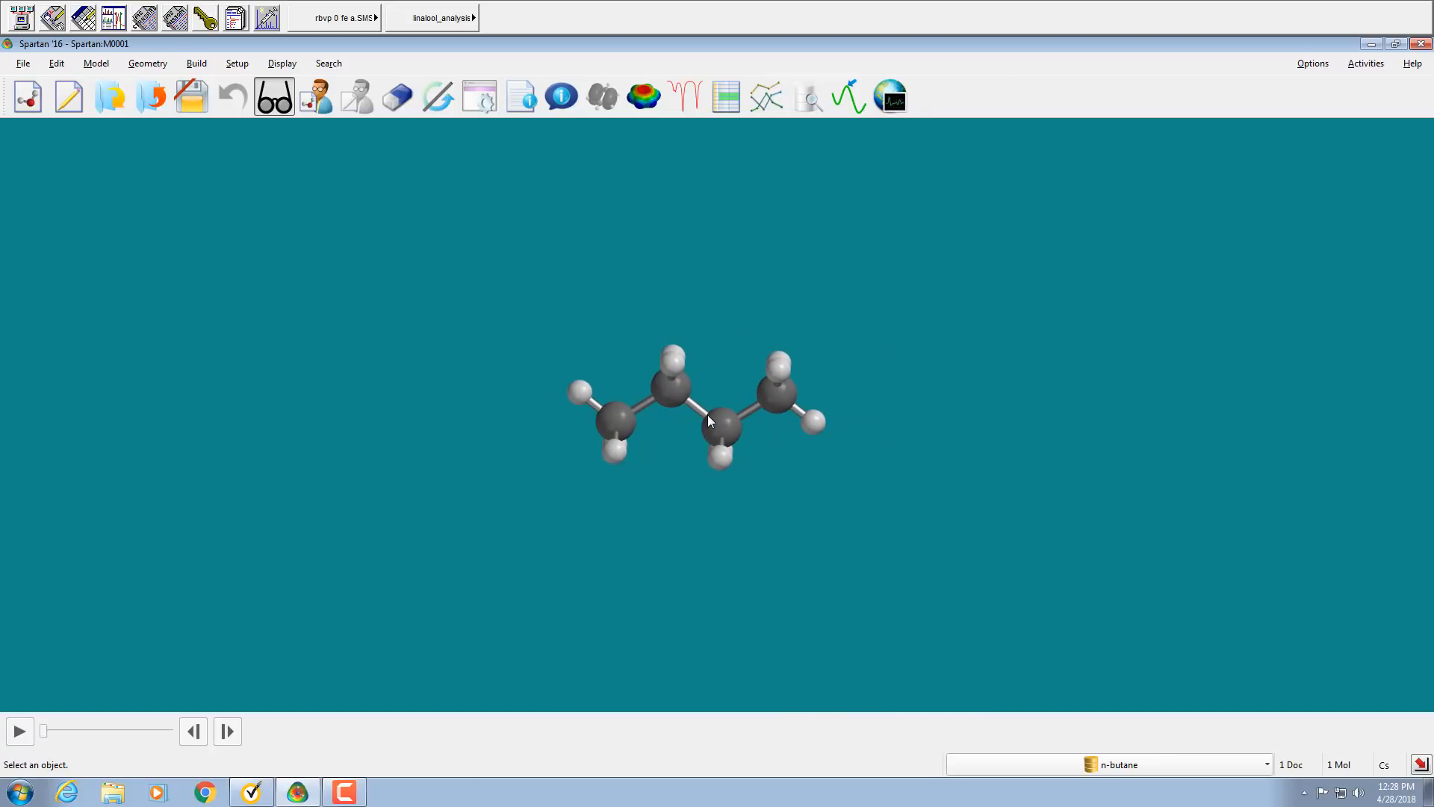
{"action": "mouse_move", "coordinate": [626, 405]}
{"action": "left_mouse_down"}
{"action": "mouse_move", "coordinate": [664, 390]}
{"action": "mouse_move", "coordinate": [605, 403]}
{"action": "left_mouse_up"}
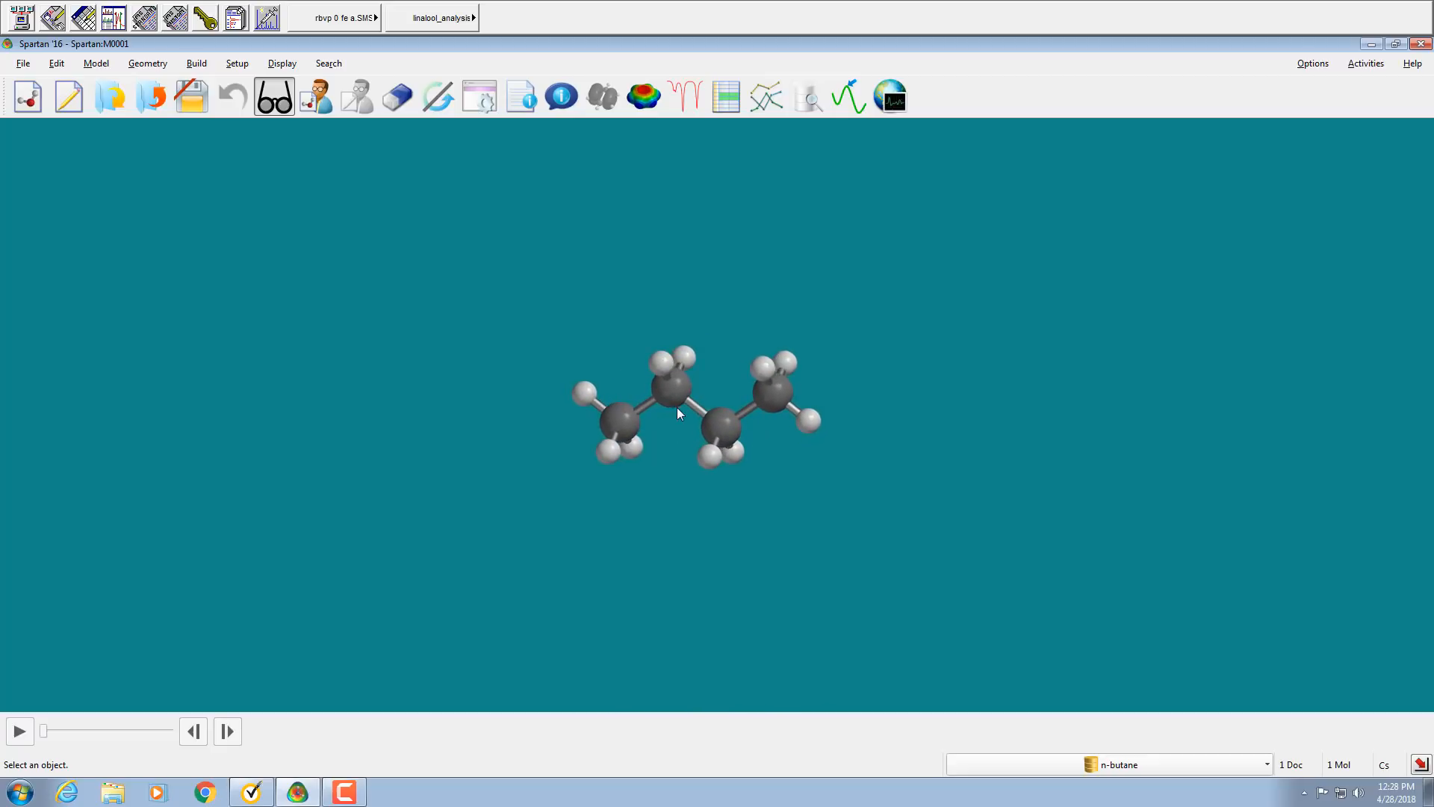
{"action": "mouse_move", "coordinate": [678, 409]}
{"action": "right_mouse_down"}
{"action": "mouse_move", "coordinate": [711, 410]}
{"action": "mouse_move", "coordinate": [692, 422]}
{"action": "right_mouse_up"}
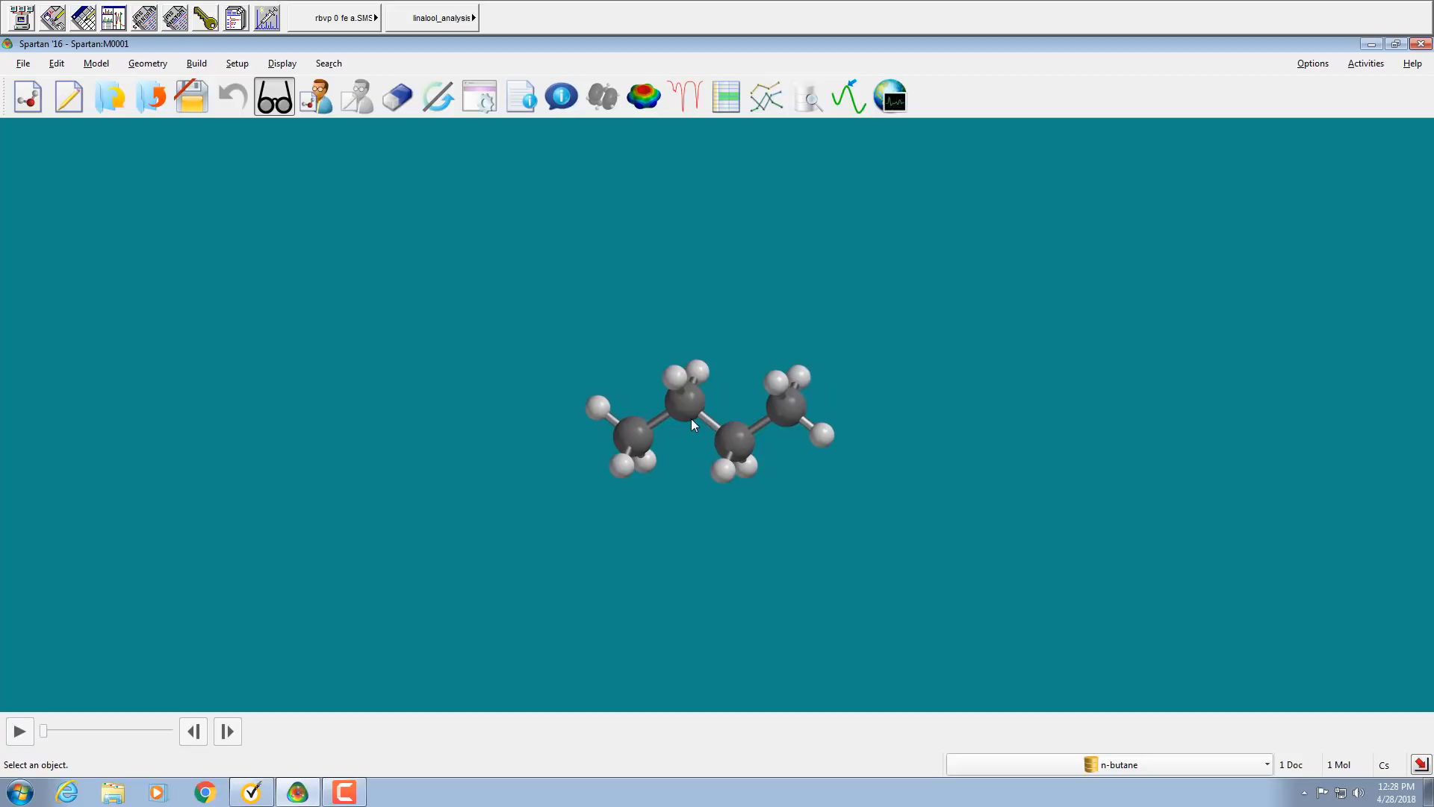
{"action": "left_click_drag", "start_coordinate": [692, 419], "coordinate": [845, 356]}
Enlarge and shrink the n-butane model, and turn it to view the zigzag carbon chain from the side.
{"action": "right_click_drag", "start_coordinate": [848, 357], "coordinate": [1181, 191], "text": "shift"}
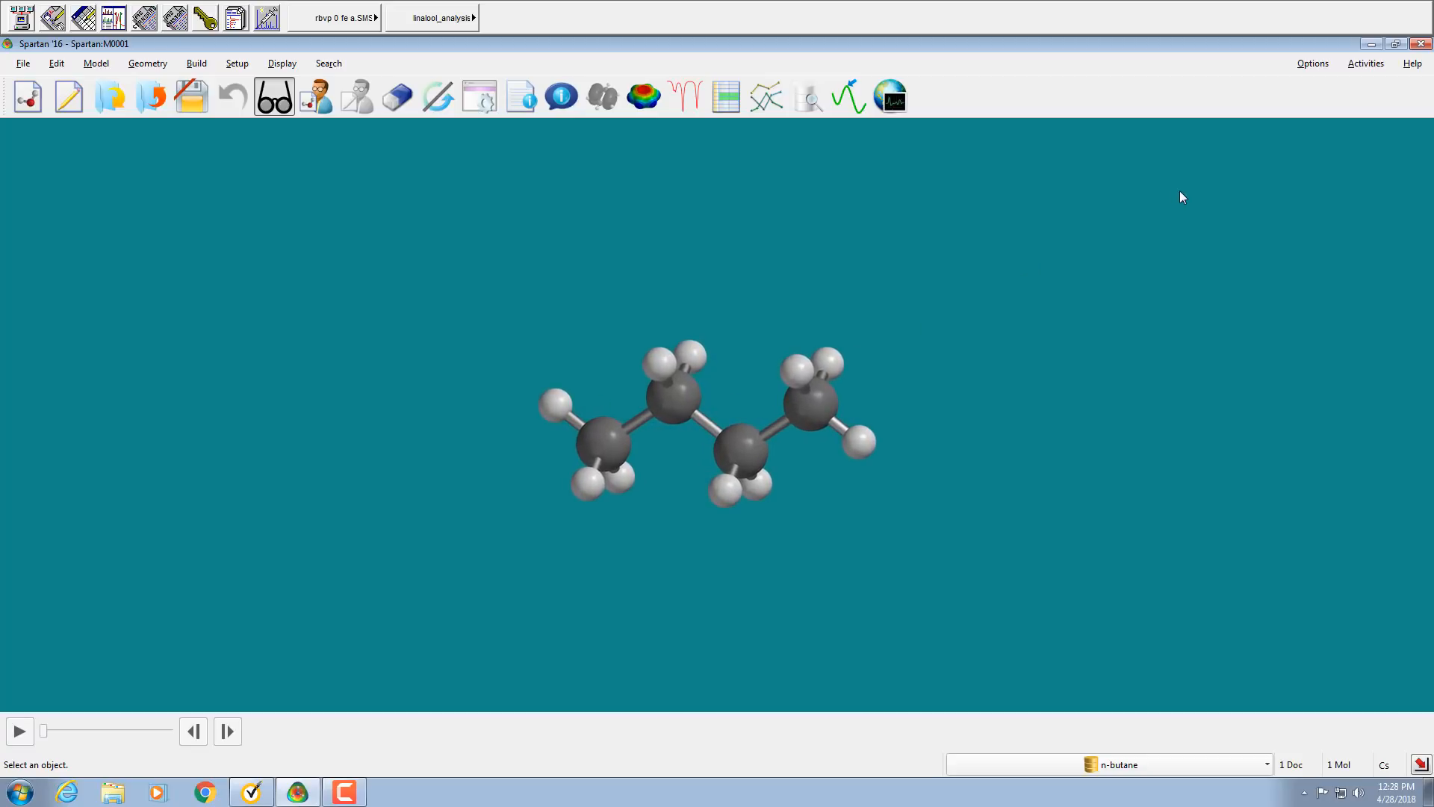
{"action": "right_click_drag", "start_coordinate": [819, 441], "coordinate": [903, 394], "text": "shift"}
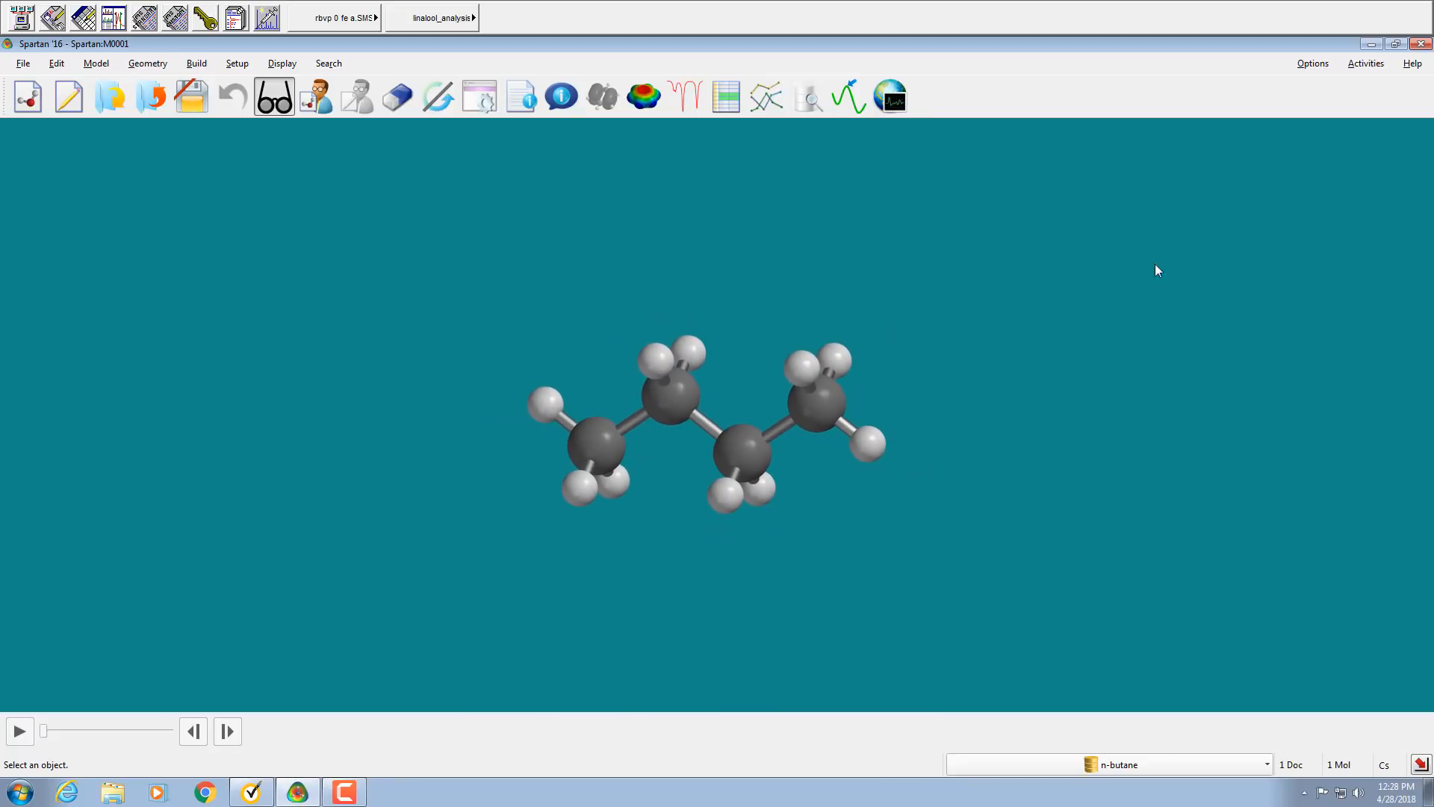
{"action": "right_click_drag", "start_coordinate": [1223, 208], "coordinate": [867, 426], "text": "shift"}
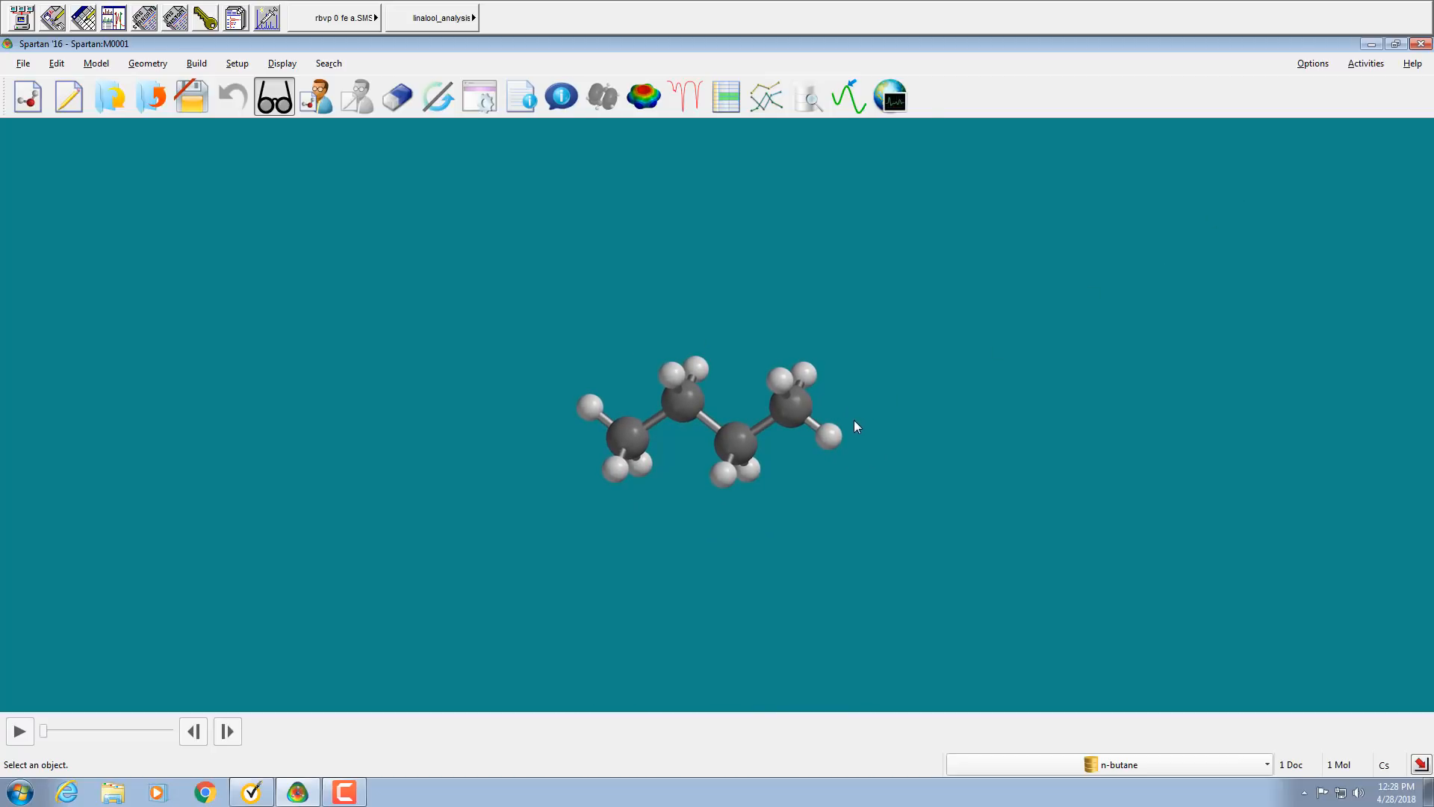
{"action": "mouse_move", "coordinate": [861, 476]}
{"action": "left_mouse_down"}
{"action": "mouse_move", "coordinate": [880, 463]}
{"action": "mouse_move", "coordinate": [867, 494]}
{"action": "left_mouse_up"}
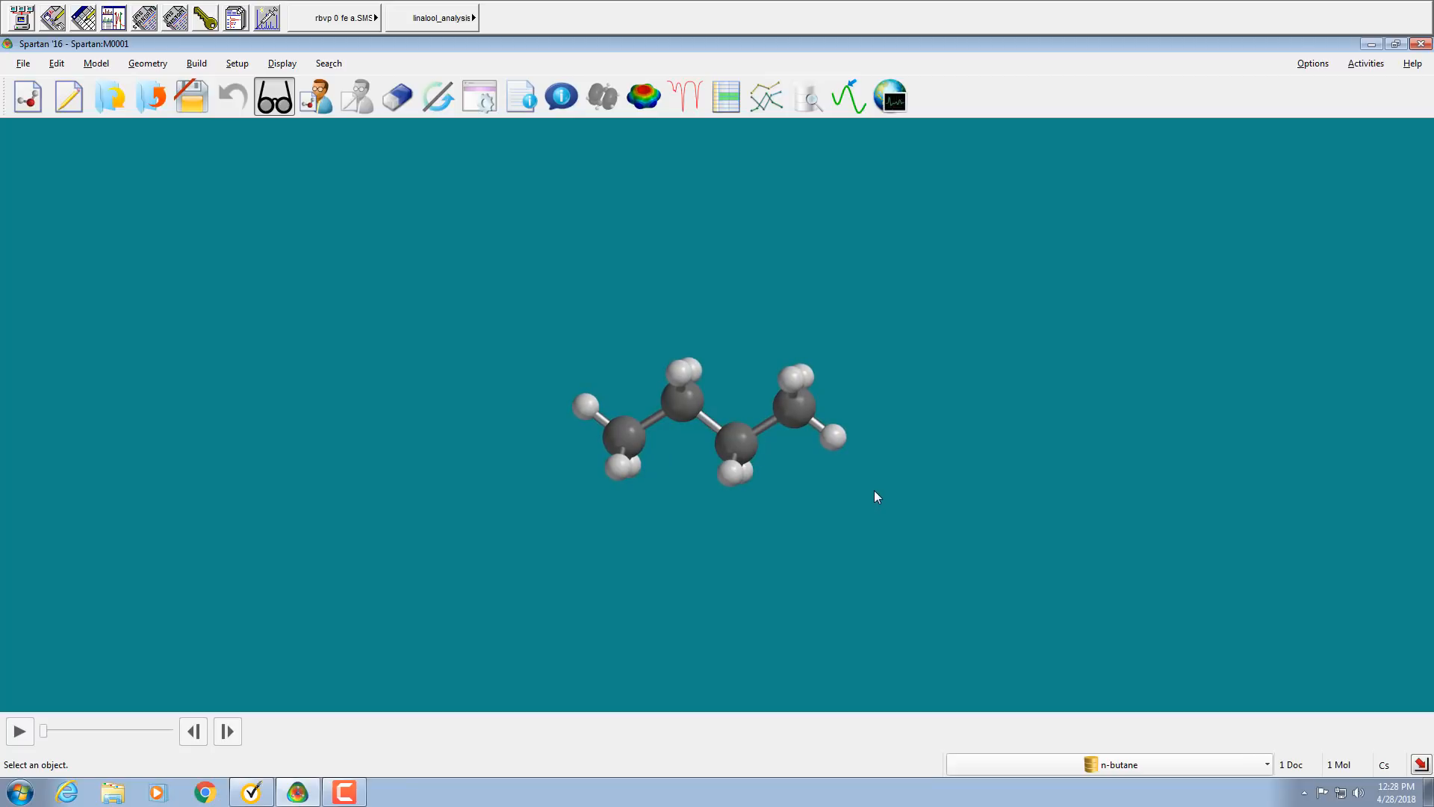
{"action": "left_click_drag", "start_coordinate": [869, 518], "coordinate": [826, 515]}
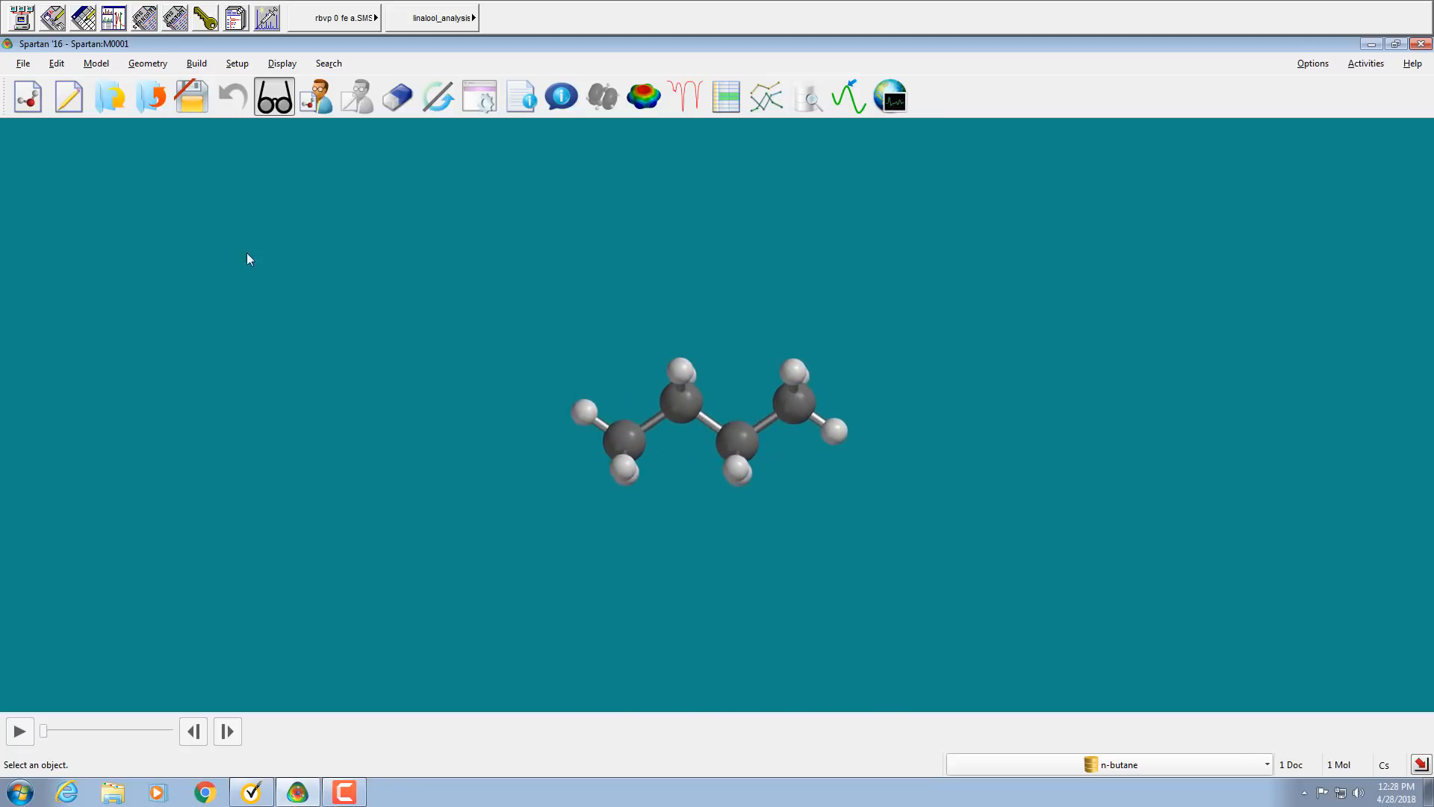
Display the n-butane as a Tube model, view it at an angle, and return it to Ball and Spoke.
{"action": "left_click", "coordinate": [97, 65]}
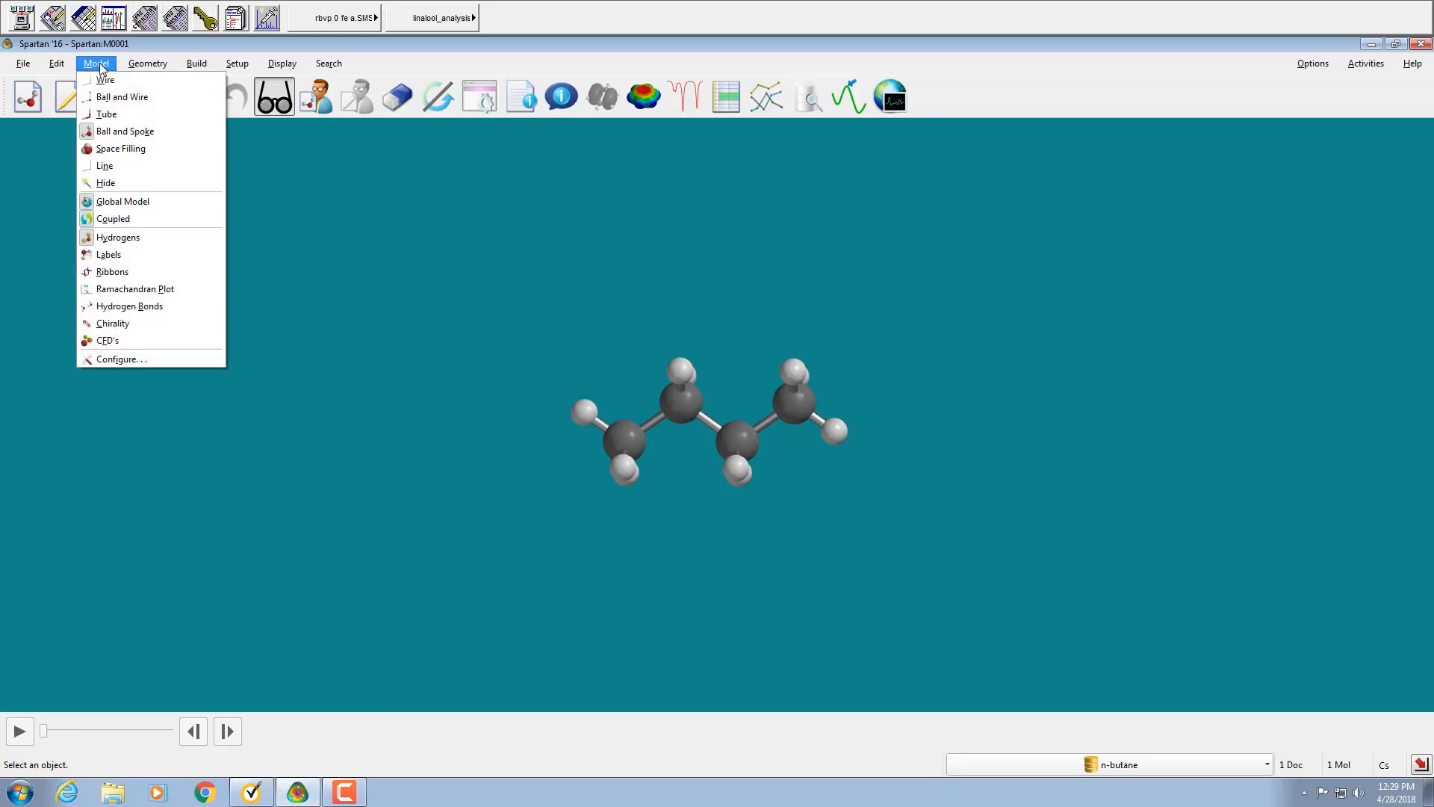
{"action": "left_click", "coordinate": [107, 115]}
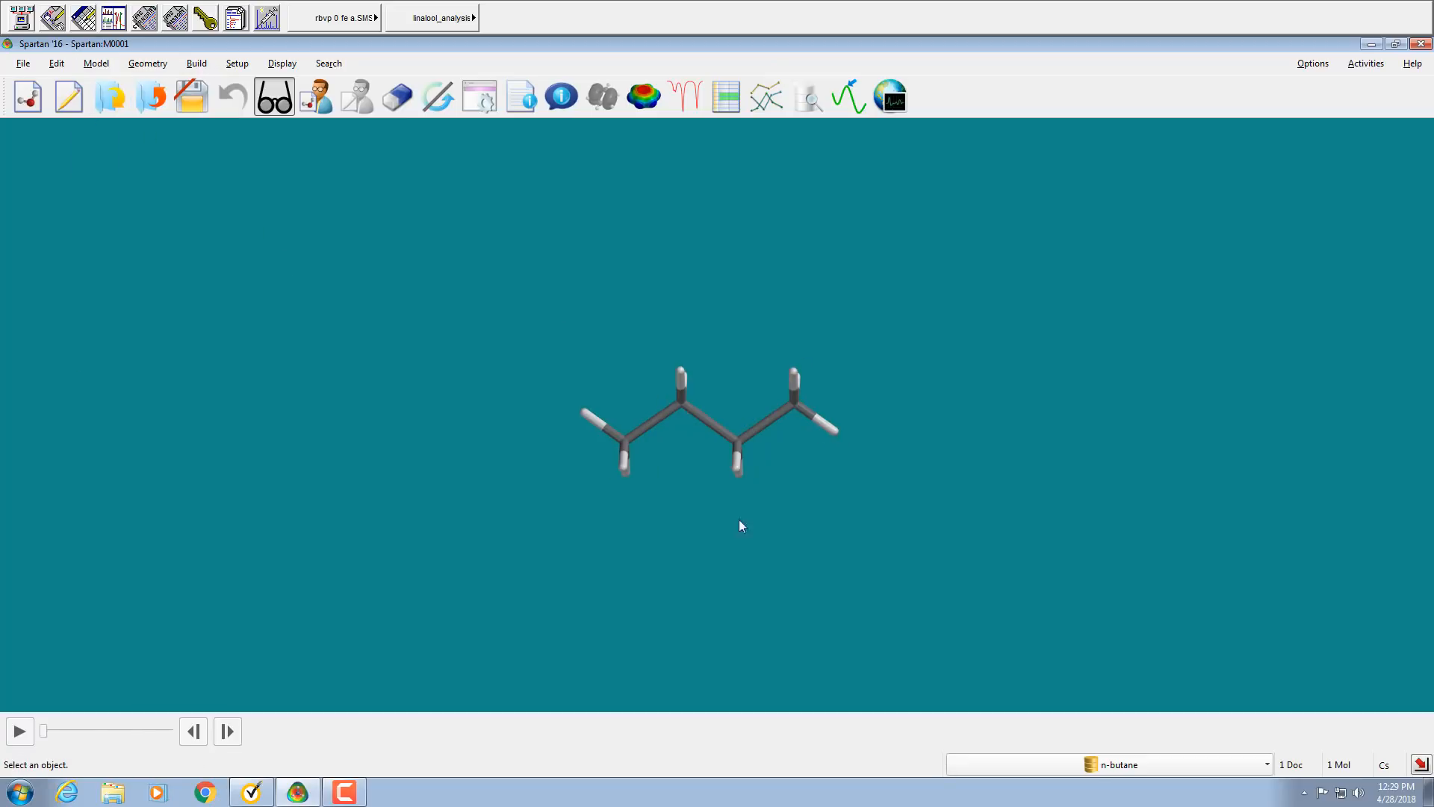
{"action": "mouse_move", "coordinate": [816, 512]}
{"action": "left_mouse_down"}
{"action": "mouse_move", "coordinate": [692, 523]}
{"action": "mouse_move", "coordinate": [802, 516]}
{"action": "left_mouse_up"}
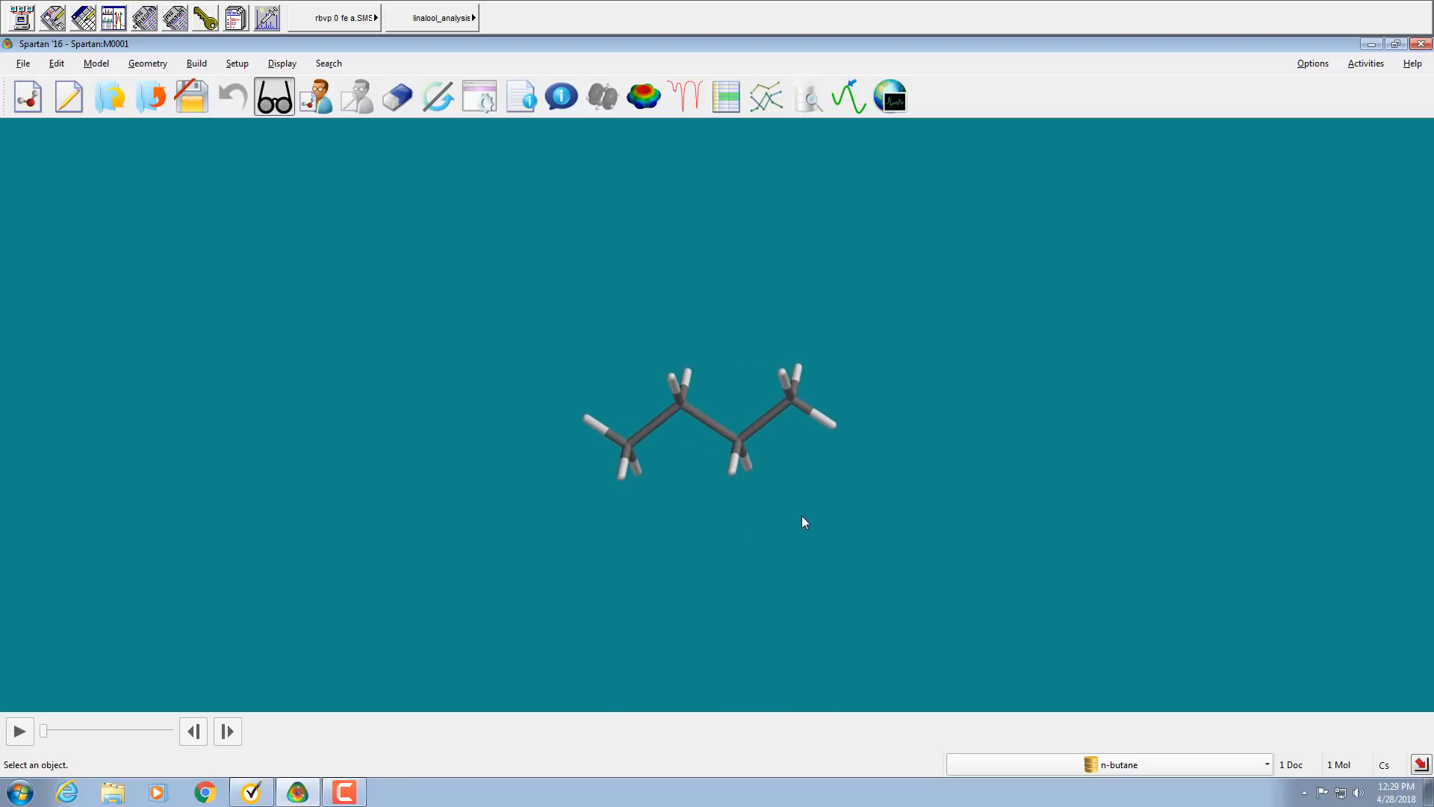
{"action": "left_click", "coordinate": [109, 66]}
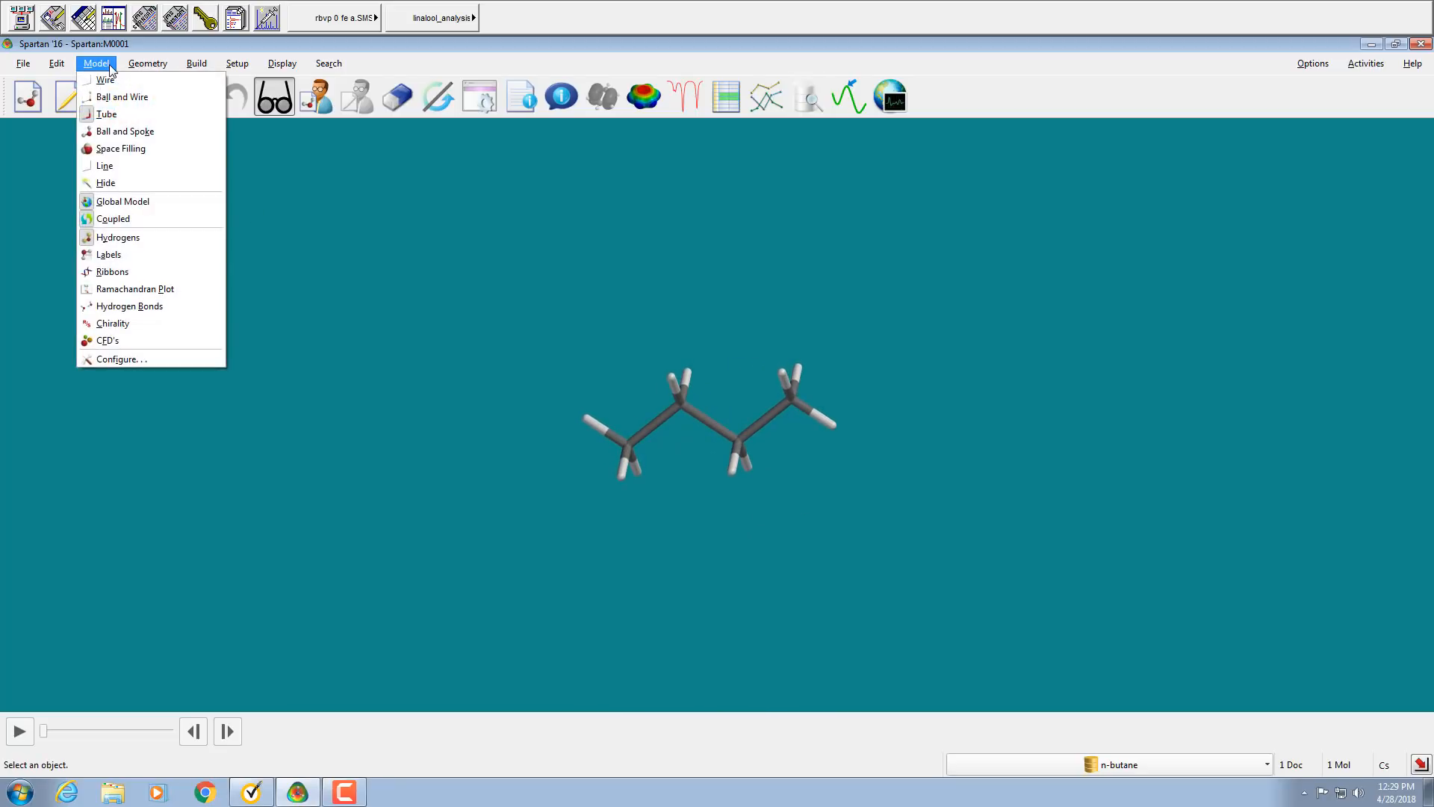
{"action": "left_click", "coordinate": [116, 131]}
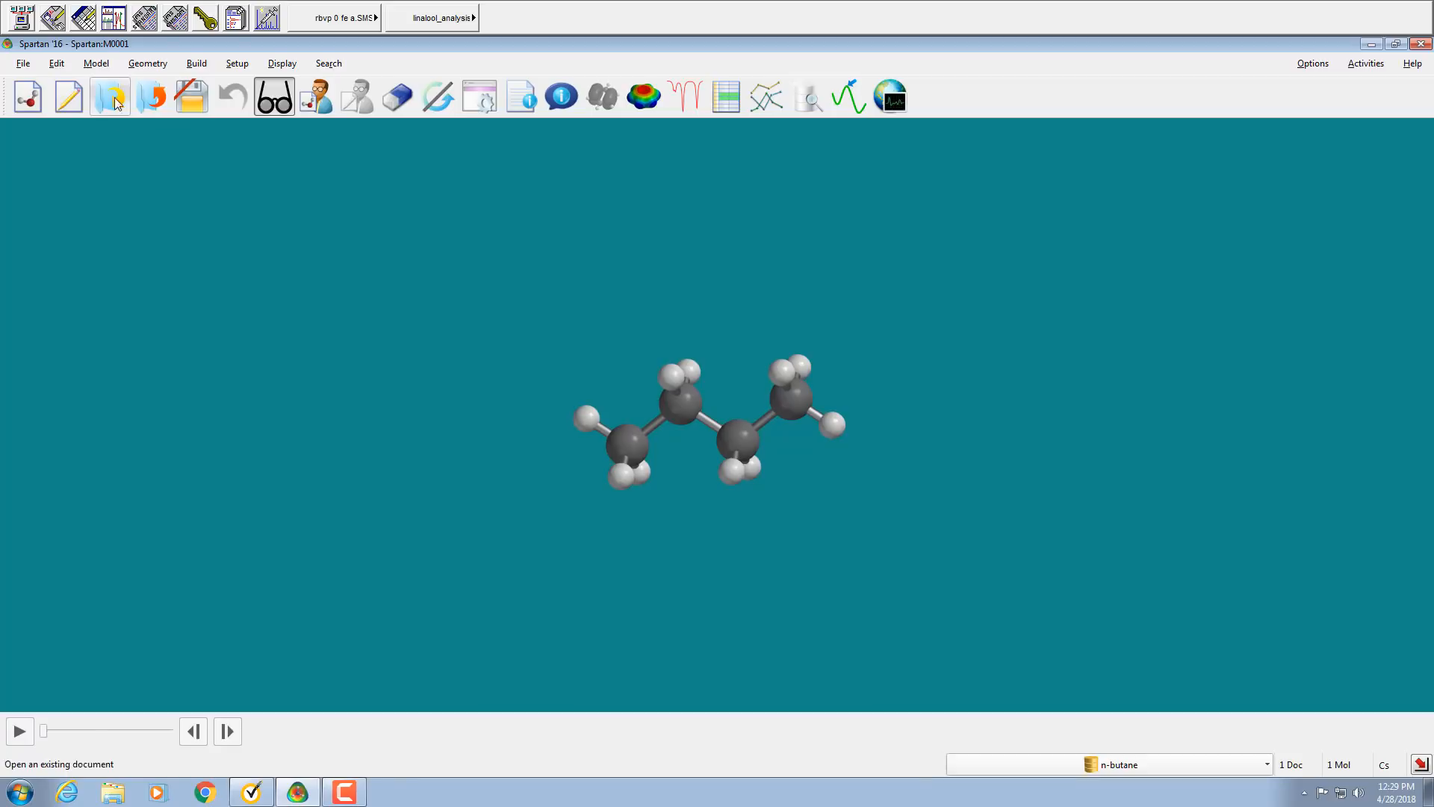
Display the n-butane as a Space Filling model and rotate it slightly.
{"action": "left_click", "coordinate": [105, 64]}
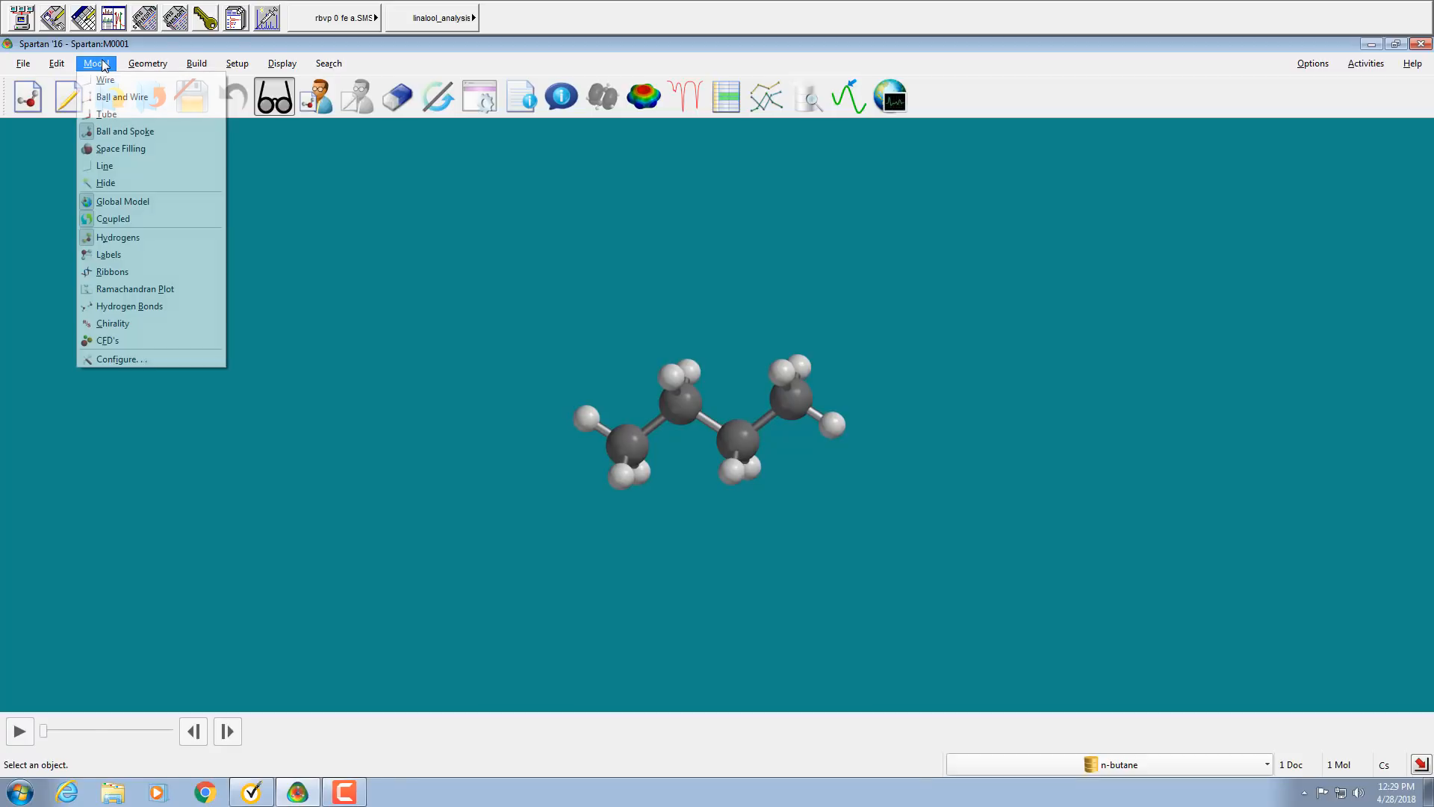
{"action": "left_click", "coordinate": [116, 152]}
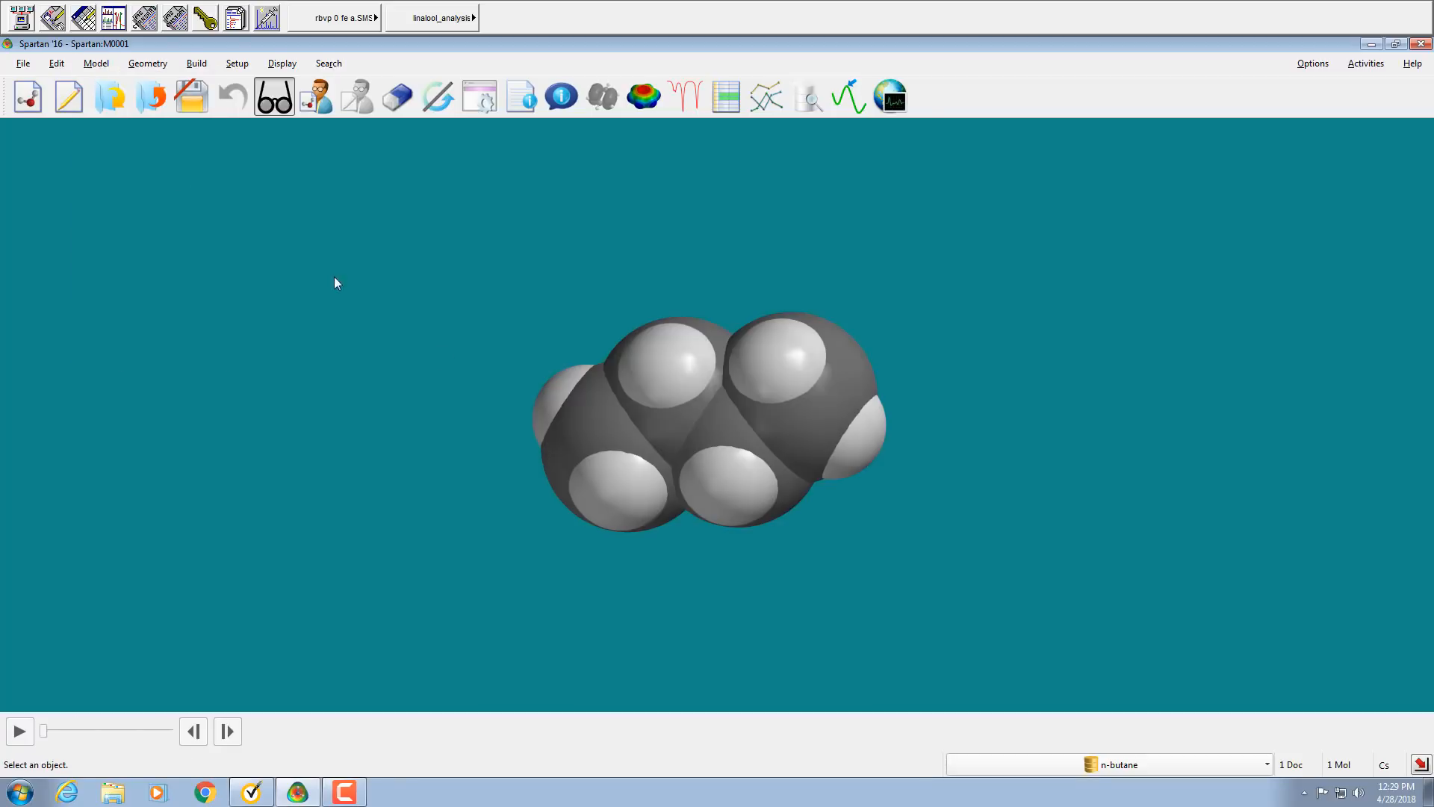
{"action": "left_click_drag", "start_coordinate": [818, 536], "coordinate": [846, 549]}
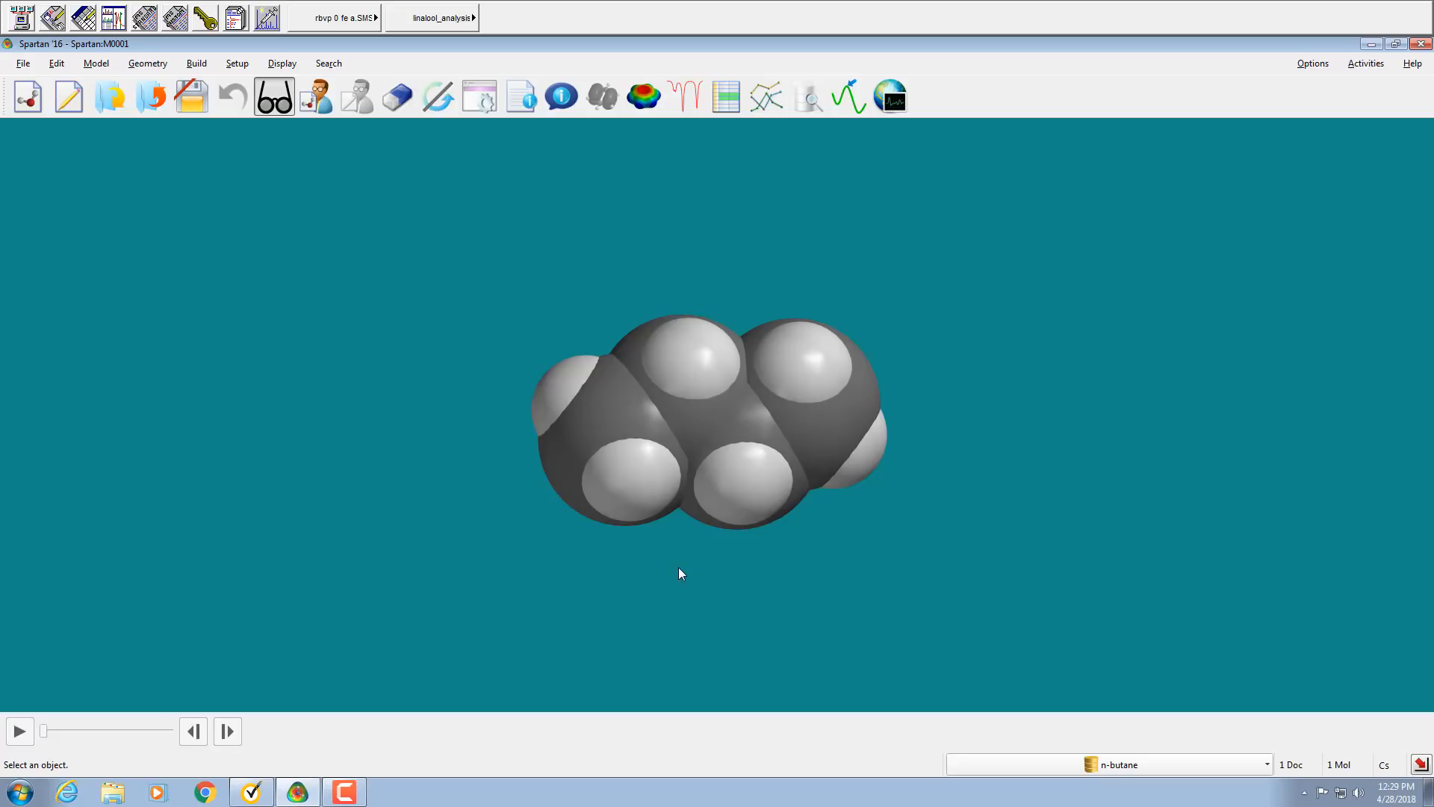
Hide the hydrogens of the space-filling n-butane and show them again.
{"action": "left_click", "coordinate": [99, 66]}
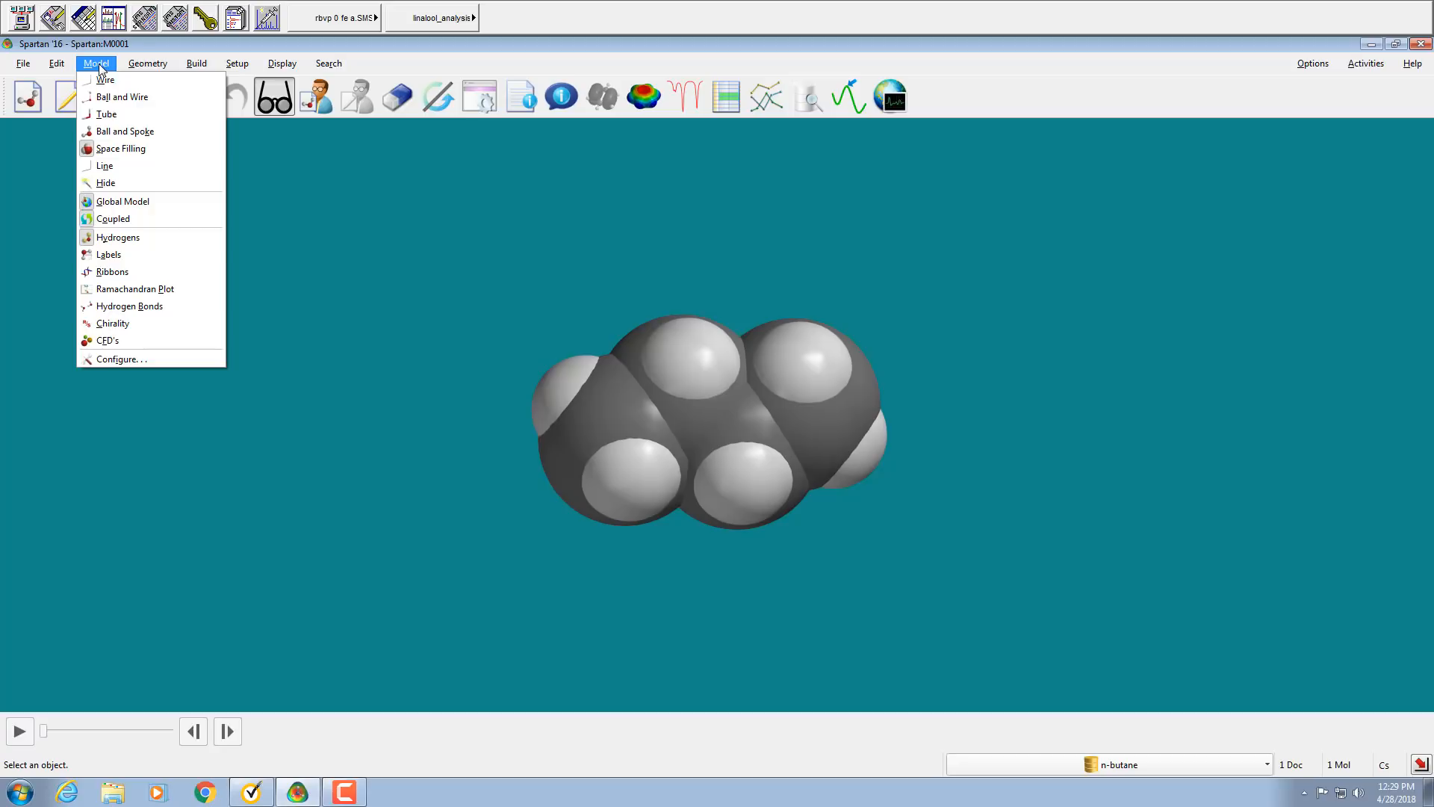
{"action": "left_click", "coordinate": [127, 236]}
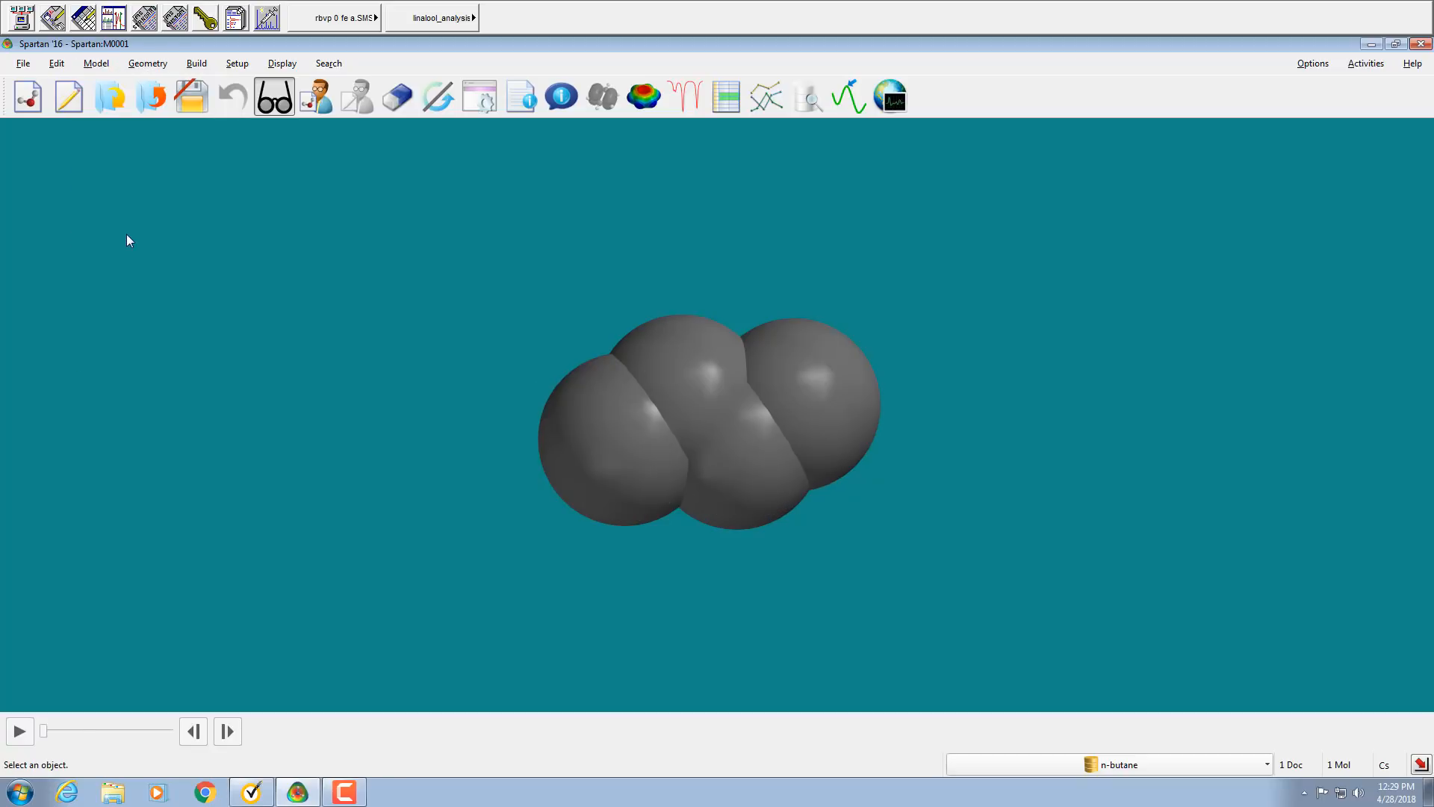
{"action": "left_click", "coordinate": [100, 65]}
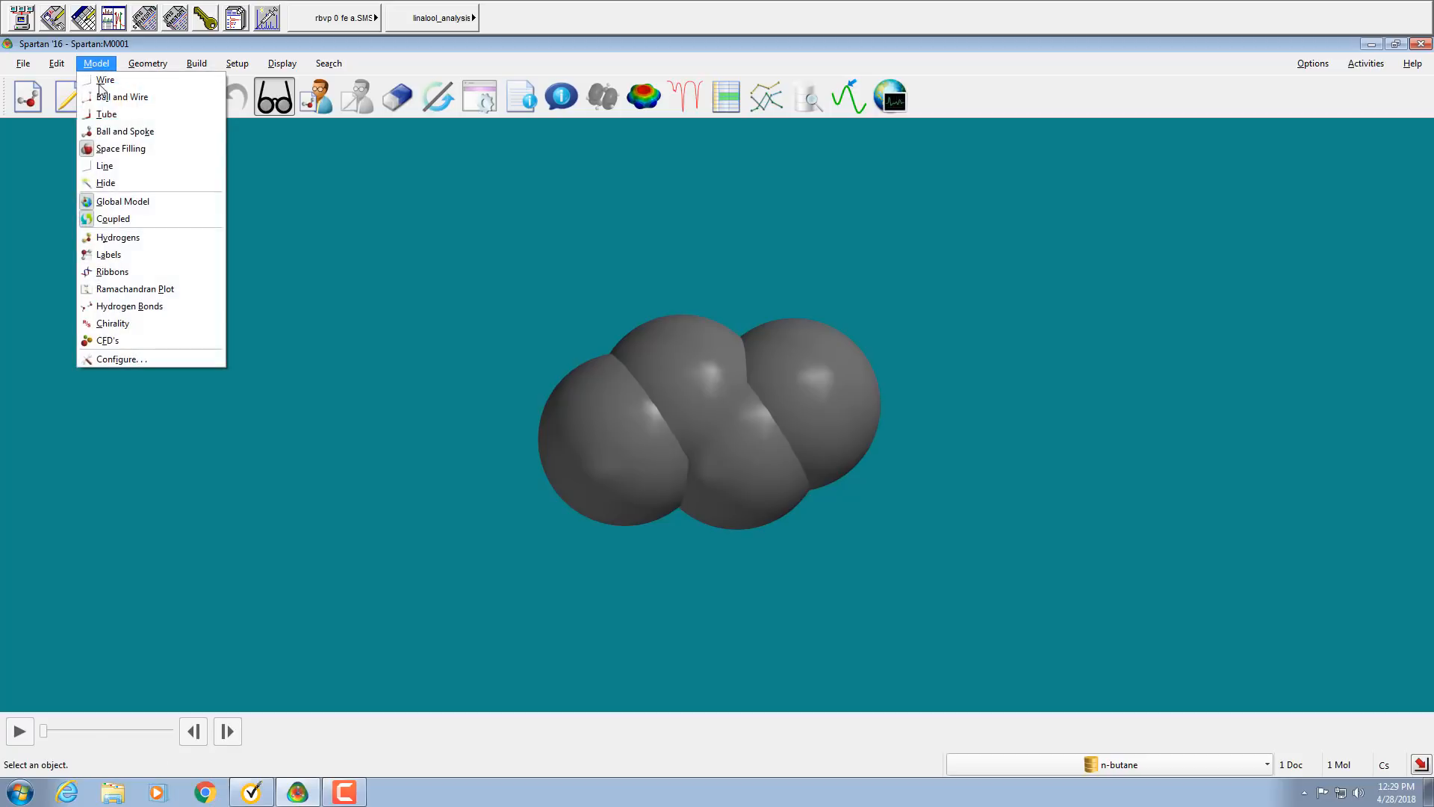
{"action": "left_click", "coordinate": [110, 236]}
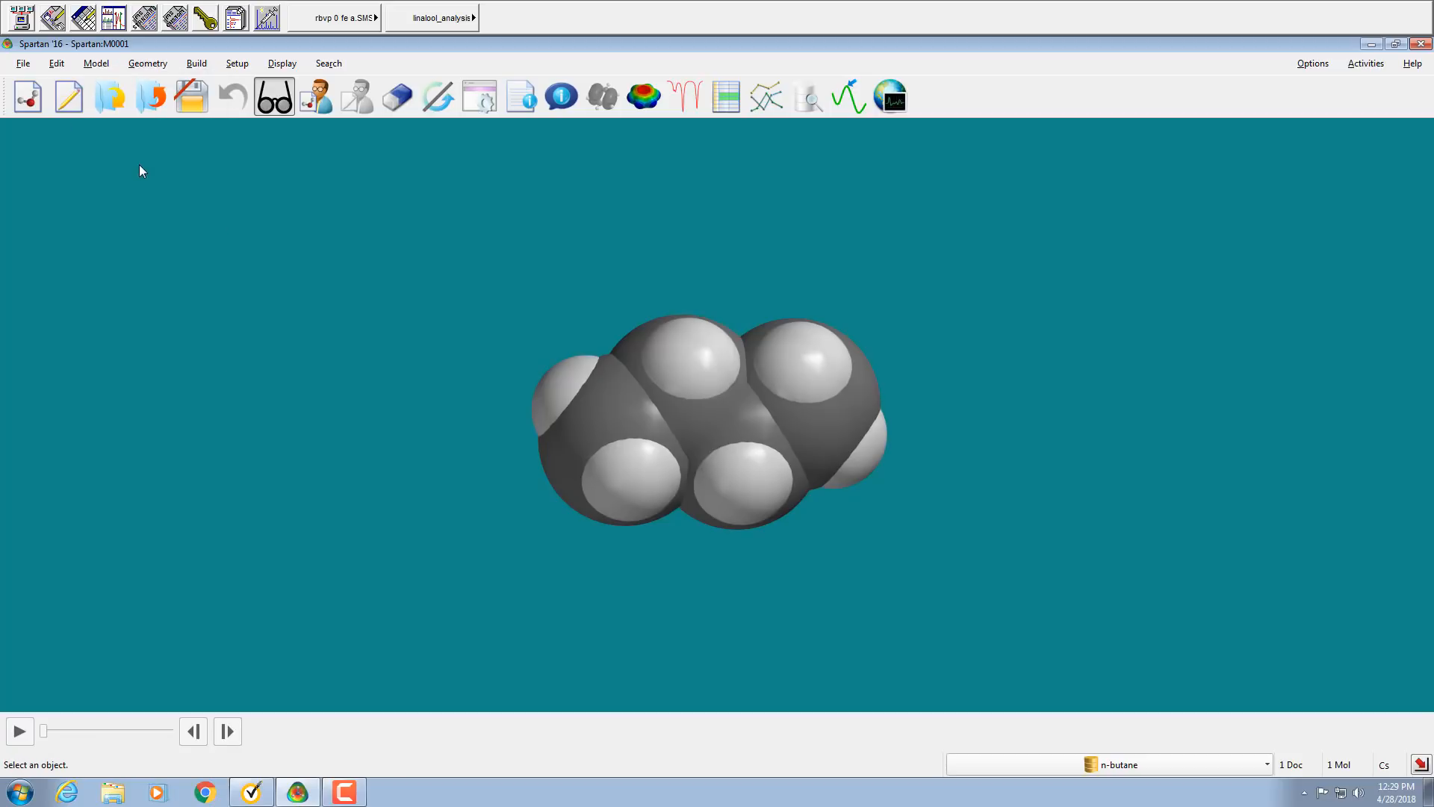
Switch the n-butane back to the Ball and Spoke model and rotate it to look along the central carbon–carbon bond.
{"action": "left_click", "coordinate": [105, 64]}
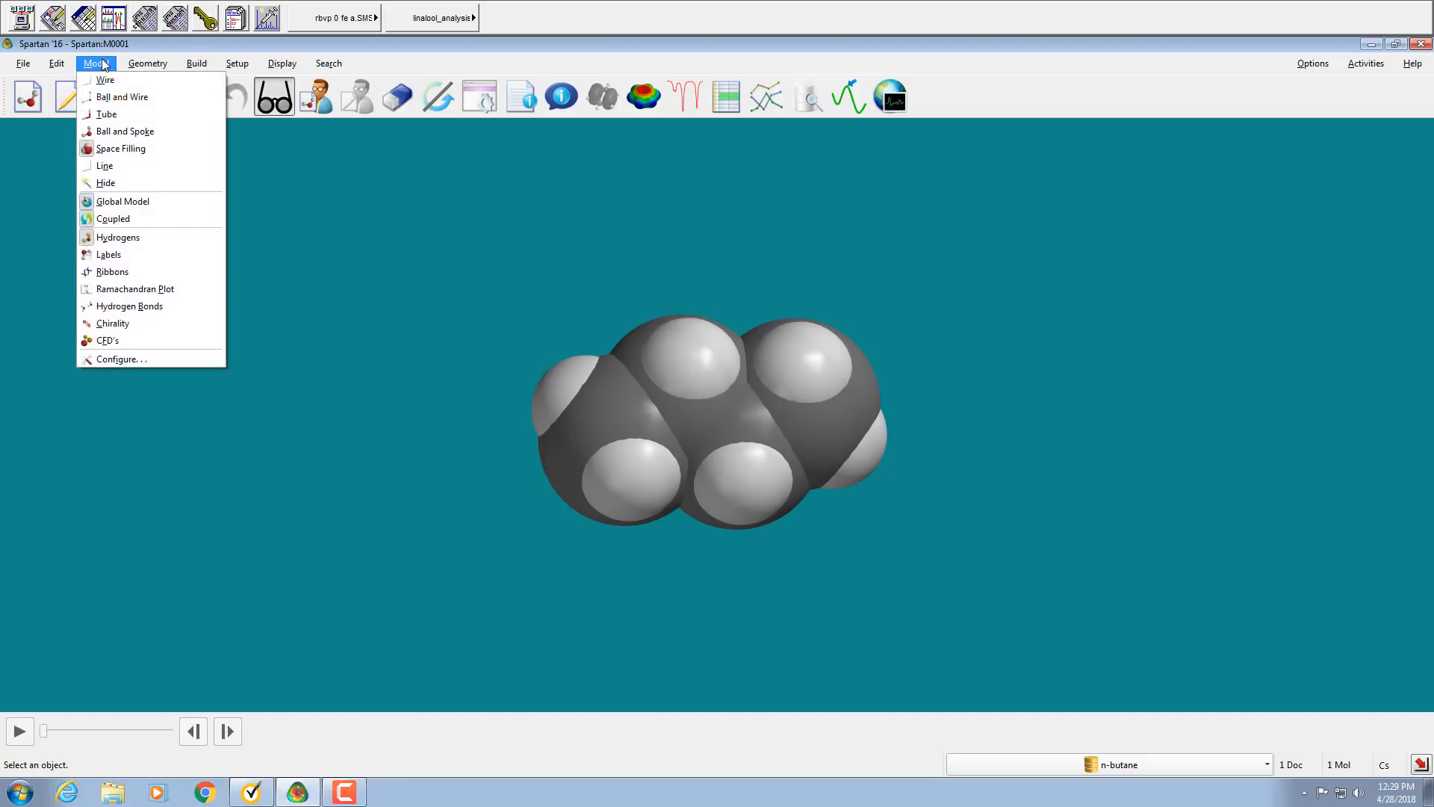
{"action": "left_click", "coordinate": [125, 133]}
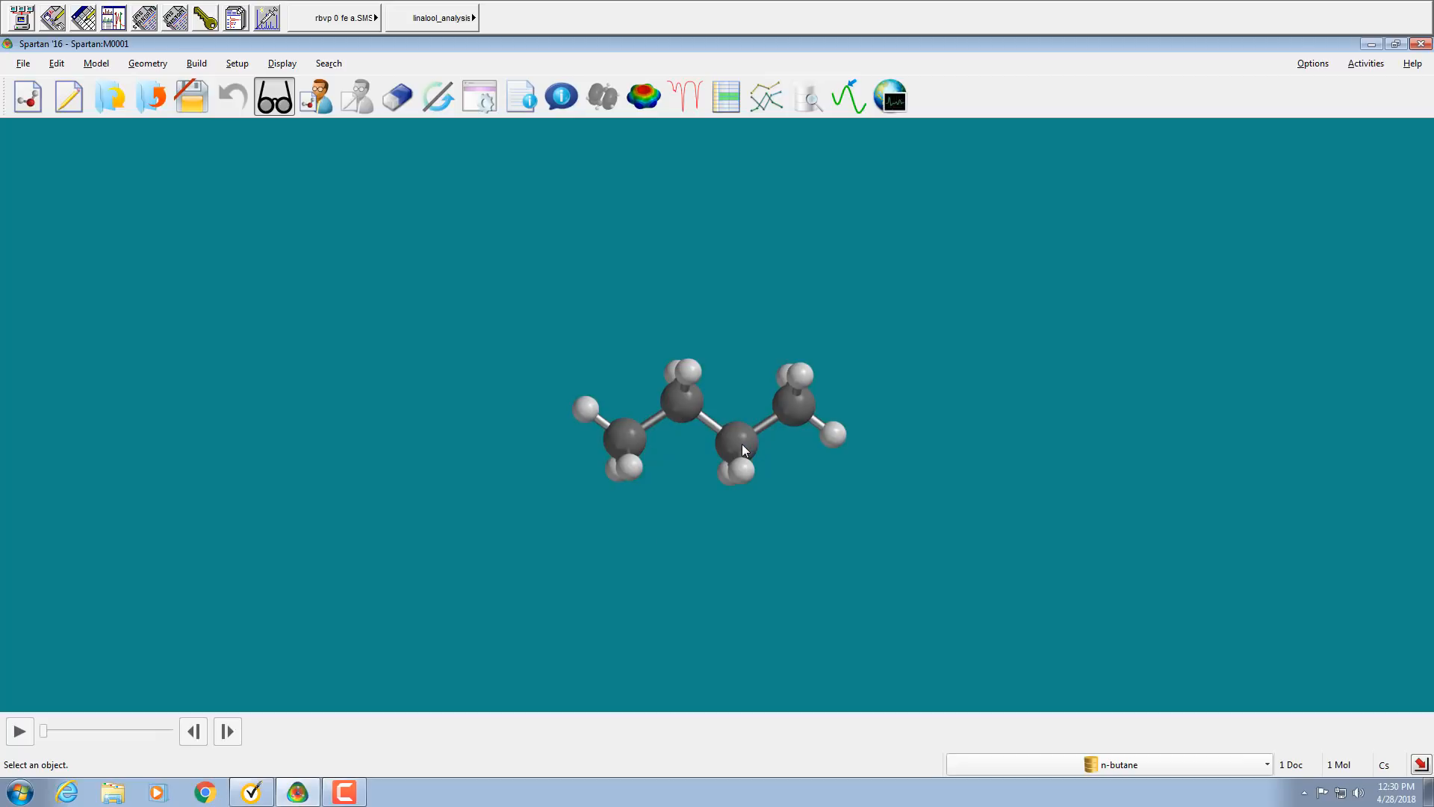
{"action": "left_click_drag", "start_coordinate": [704, 559], "coordinate": [779, 616]}
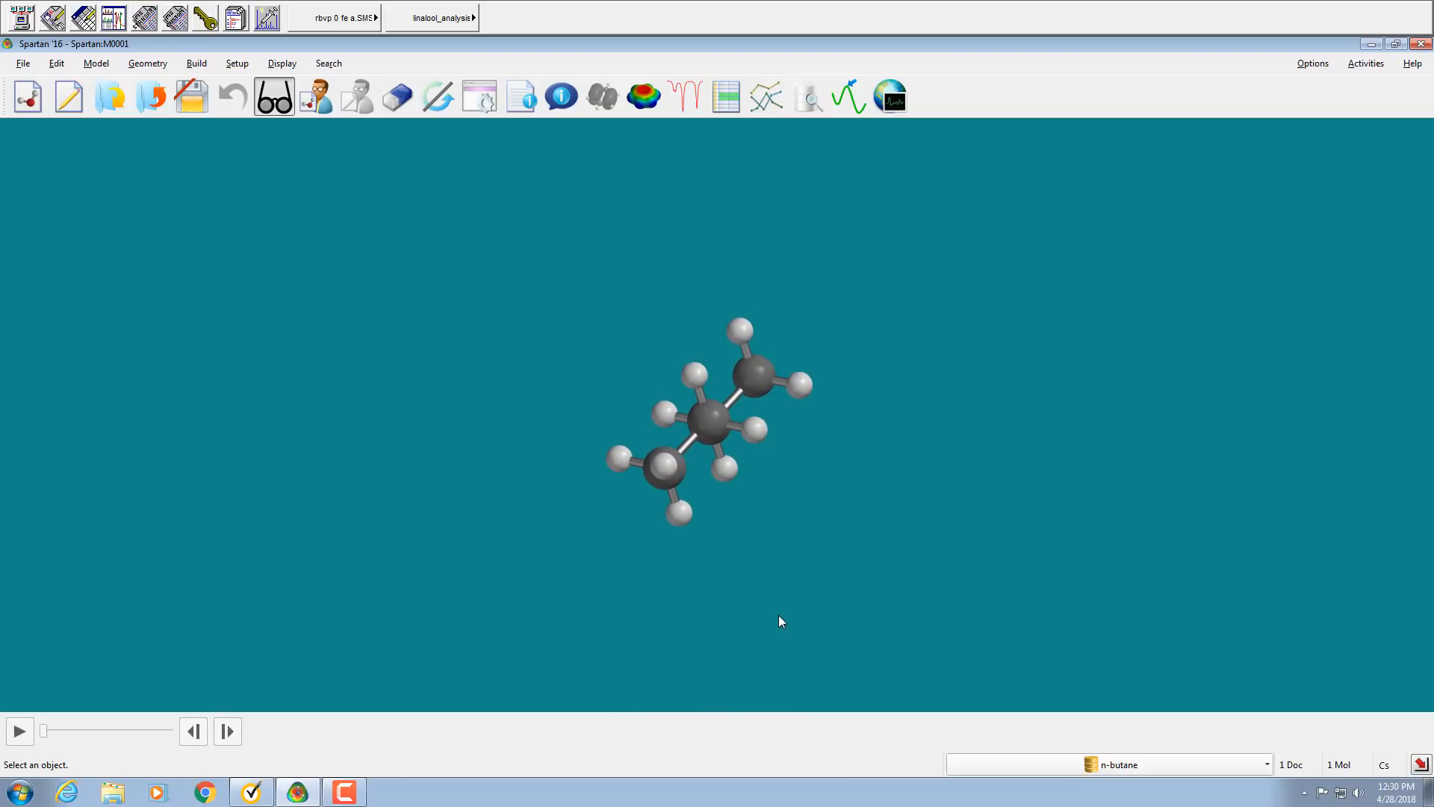
Rotate the n-butane so its carbon chain stands upright and display it as a Tube model.
{"action": "left_click_drag", "start_coordinate": [779, 615], "coordinate": [819, 665]}
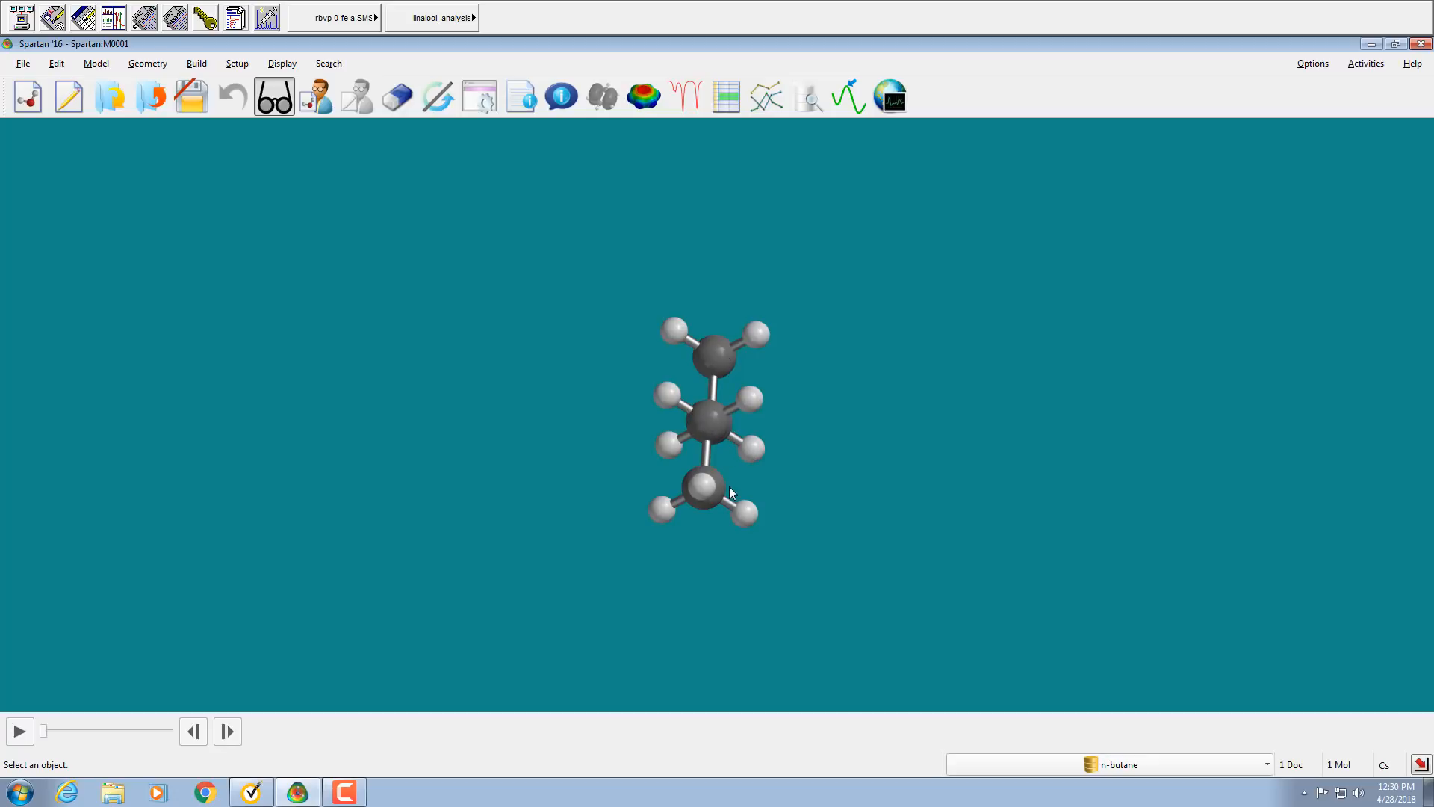
{"action": "left_click", "coordinate": [96, 65]}
{"action": "left_click", "coordinate": [106, 113]}
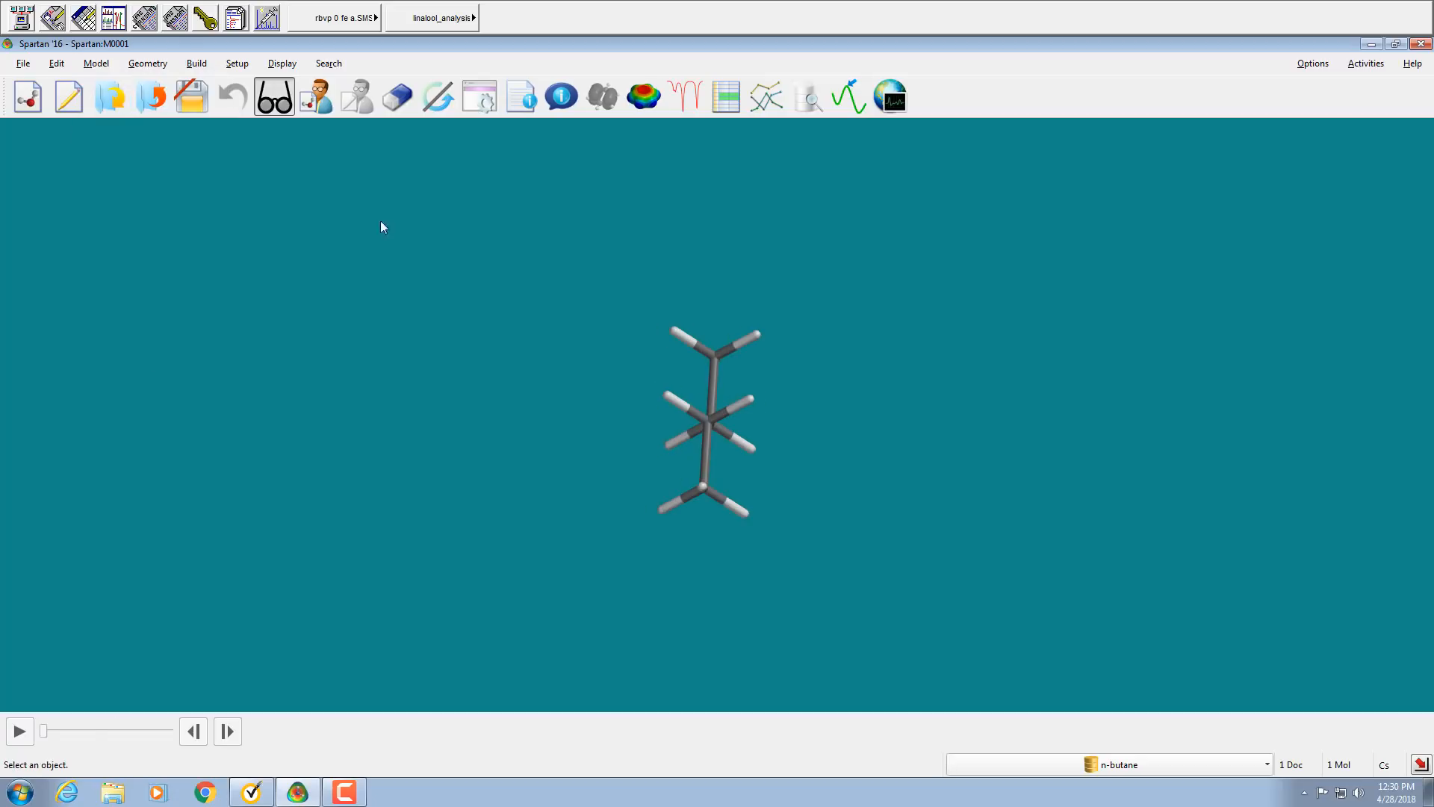
{"action": "mouse_move", "coordinate": [746, 595]}
{"action": "left_mouse_down"}
{"action": "mouse_move", "coordinate": [714, 599]}
{"action": "mouse_move", "coordinate": [770, 590]}
{"action": "left_mouse_up"}
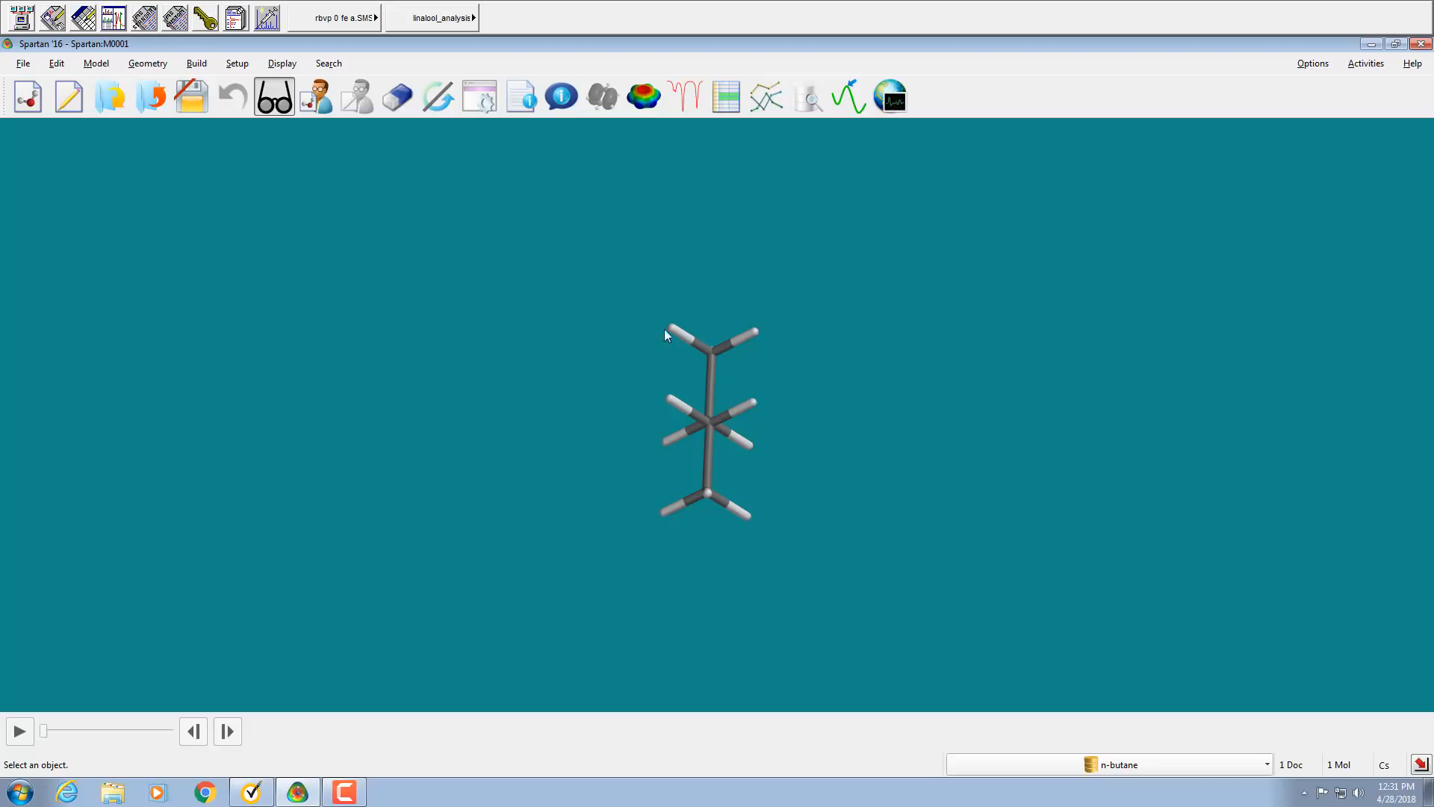
Open the calculation setup for n-butane and choose Equilibrium Geometry at the Ground state in Gas.
{"action": "left_click", "coordinate": [236, 67]}
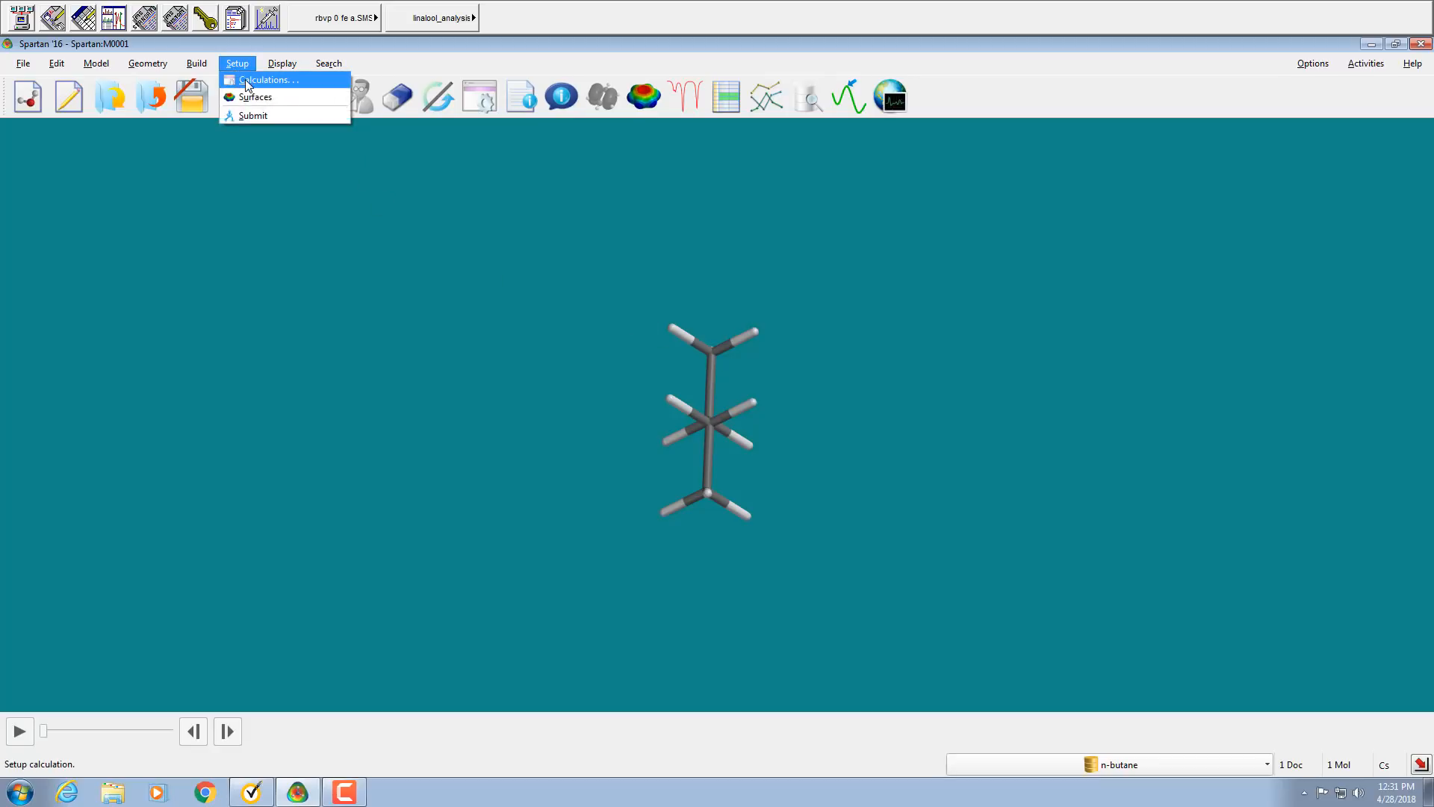
{"action": "left_click", "coordinate": [245, 79]}
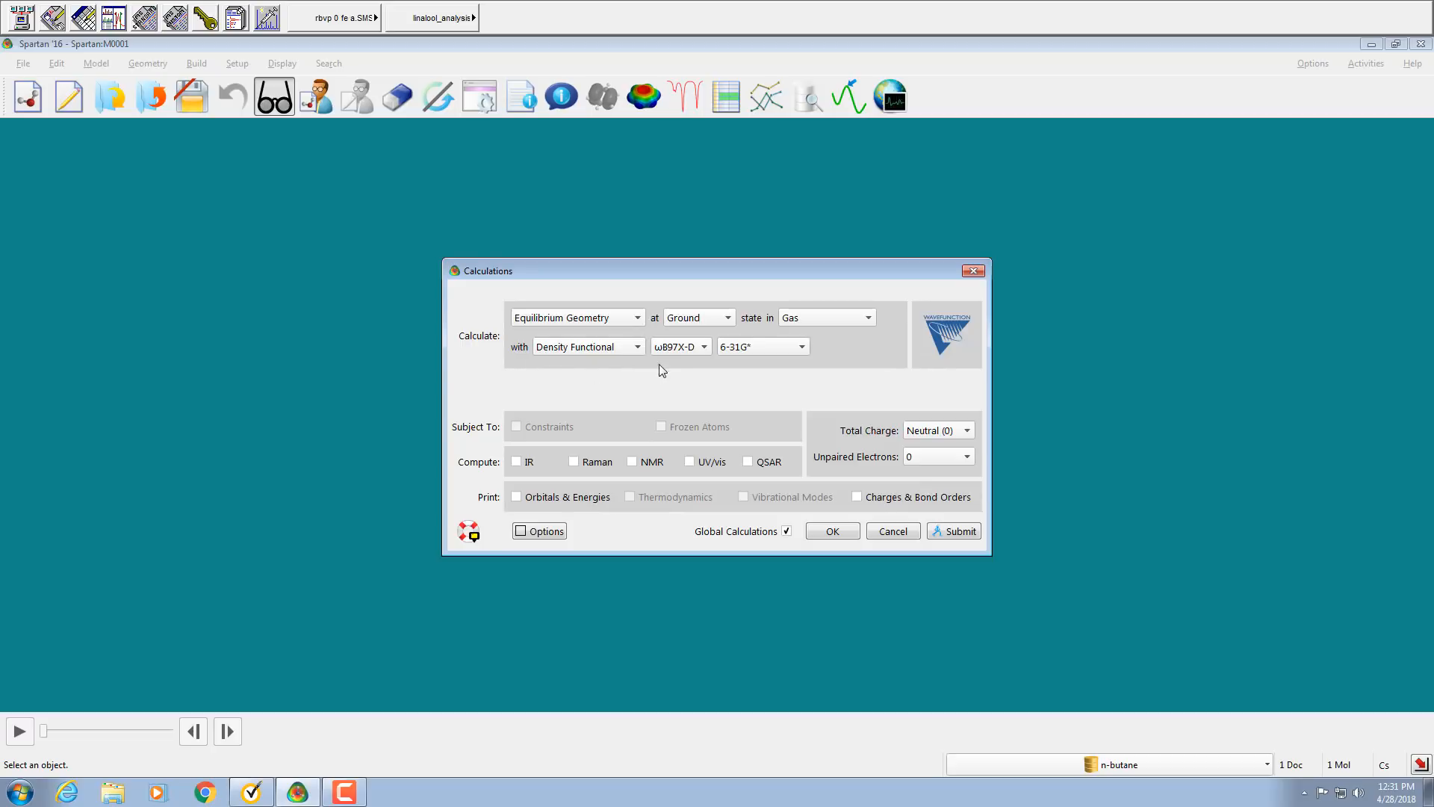
{"action": "left_click", "coordinate": [636, 319]}
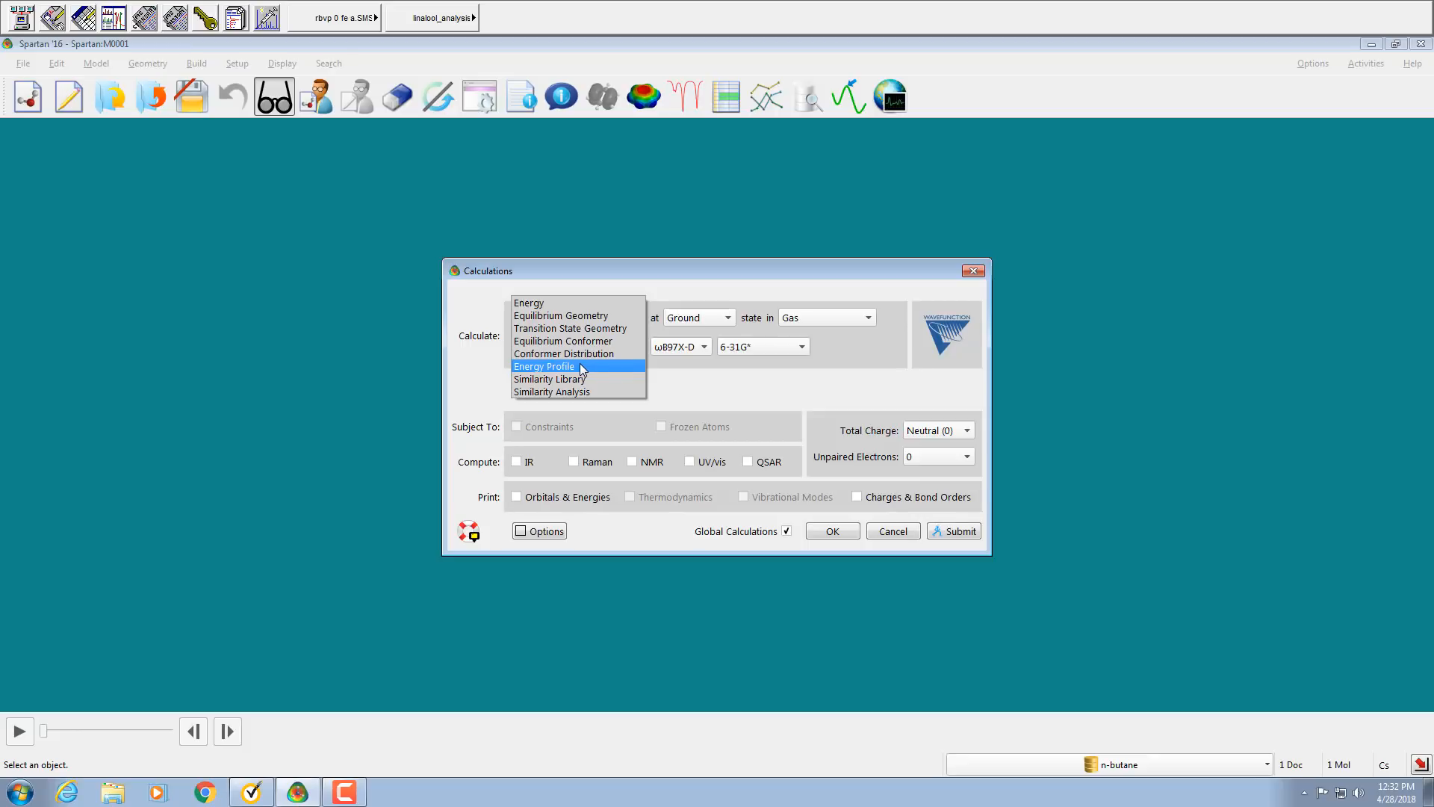
{"action": "left_click", "coordinate": [580, 319]}
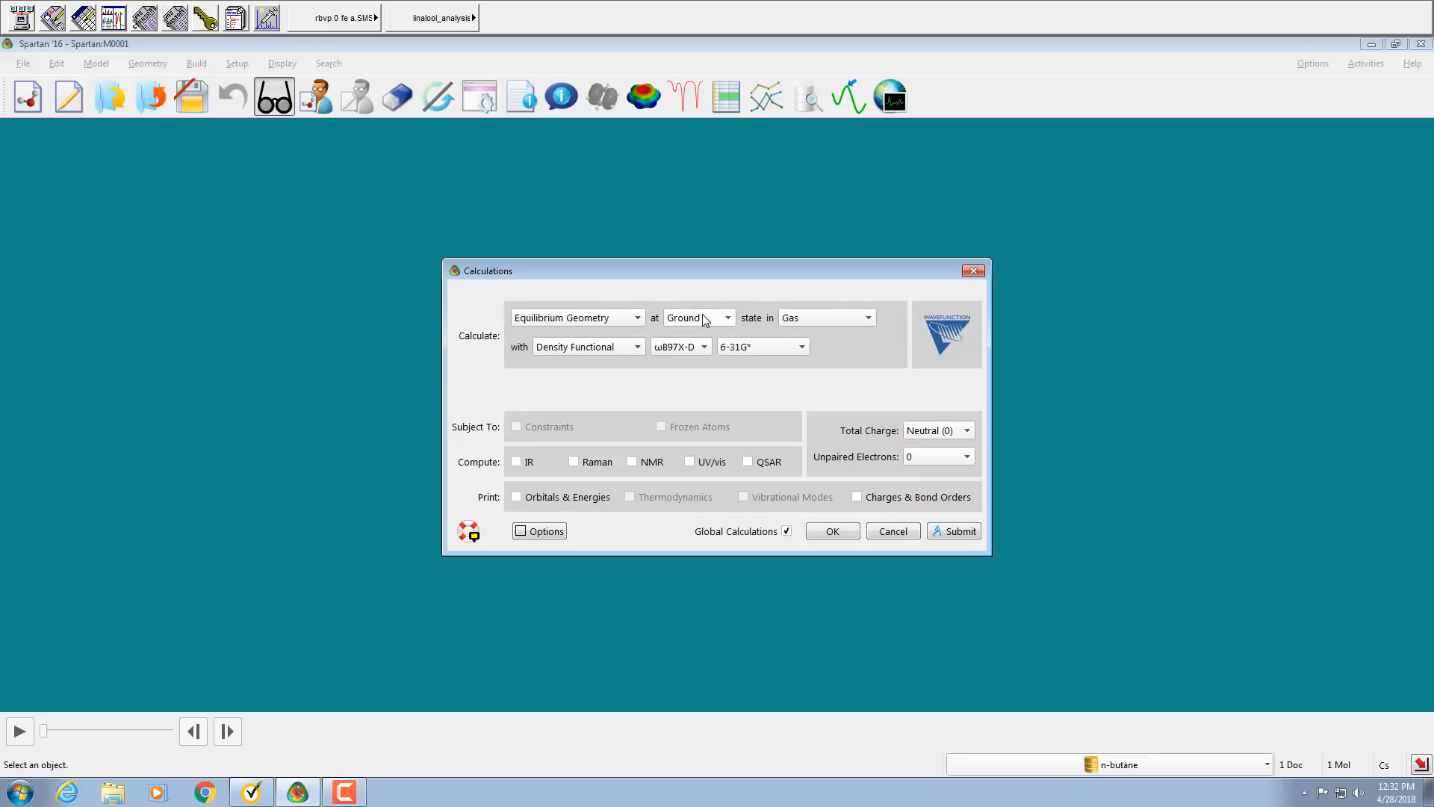
{"action": "left_click", "coordinate": [868, 318]}
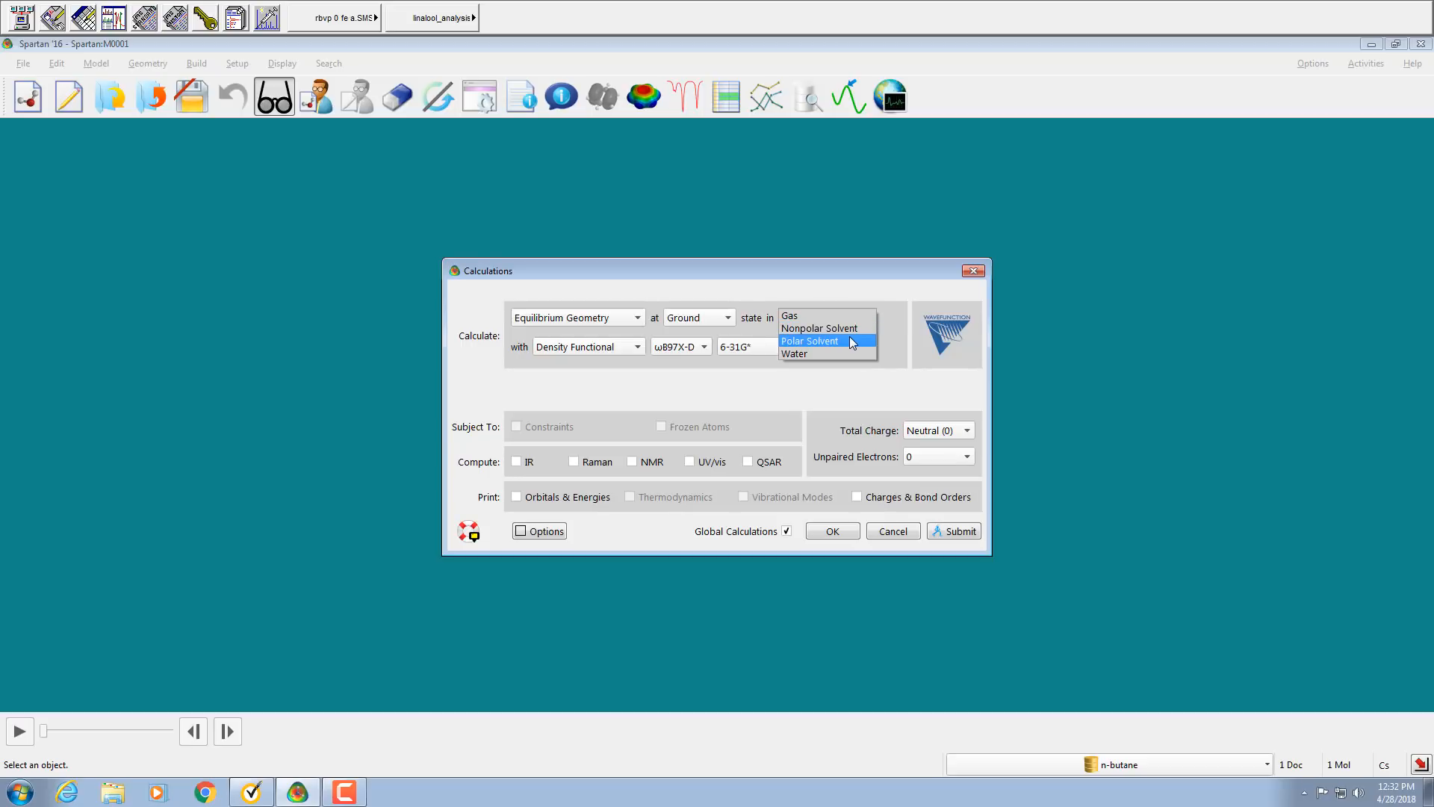
{"action": "left_click", "coordinate": [849, 315]}
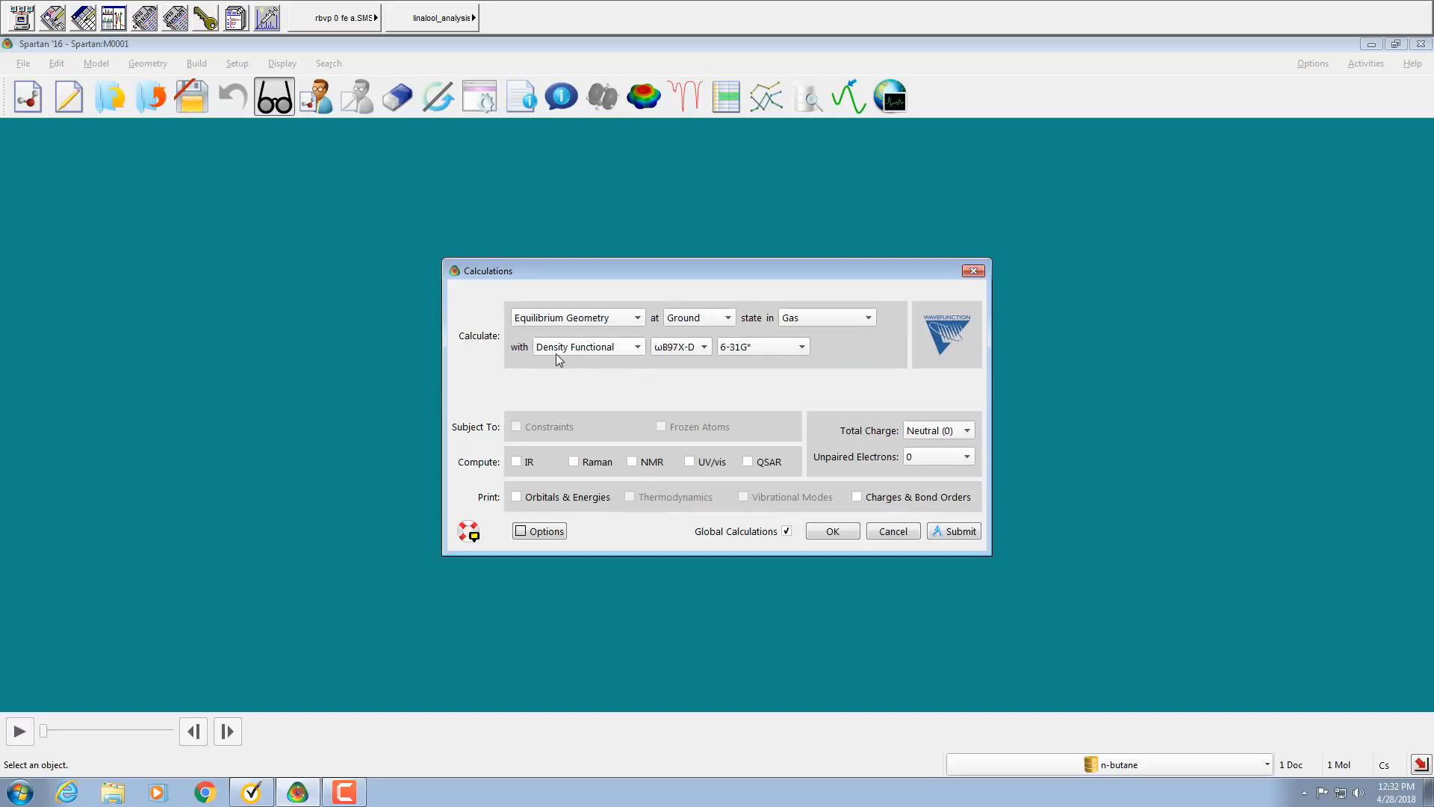
Set the calculation method to Semi-Empirical PM3 with a Neutral (0) total charge.
{"action": "left_click", "coordinate": [638, 347]}
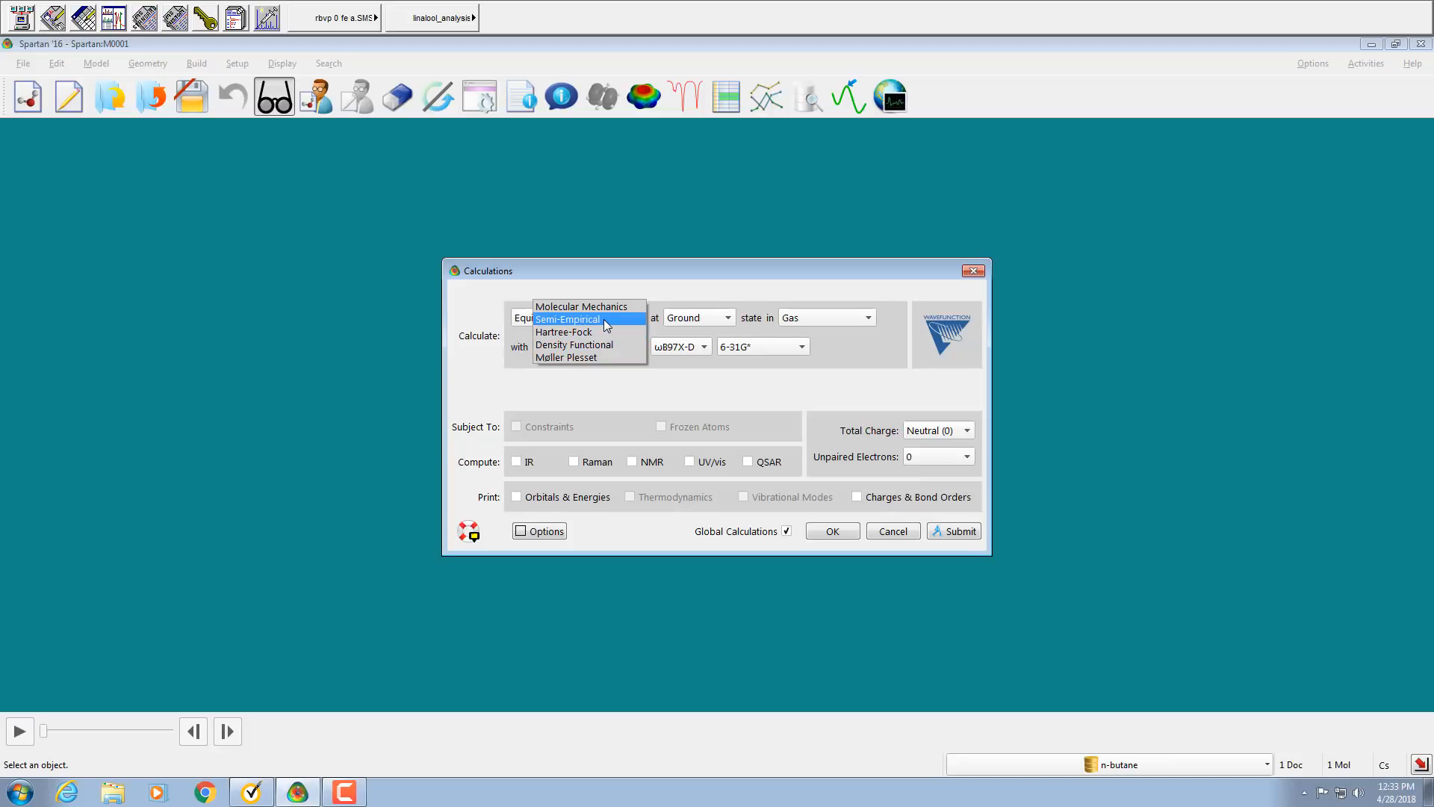
{"action": "left_click", "coordinate": [606, 320]}
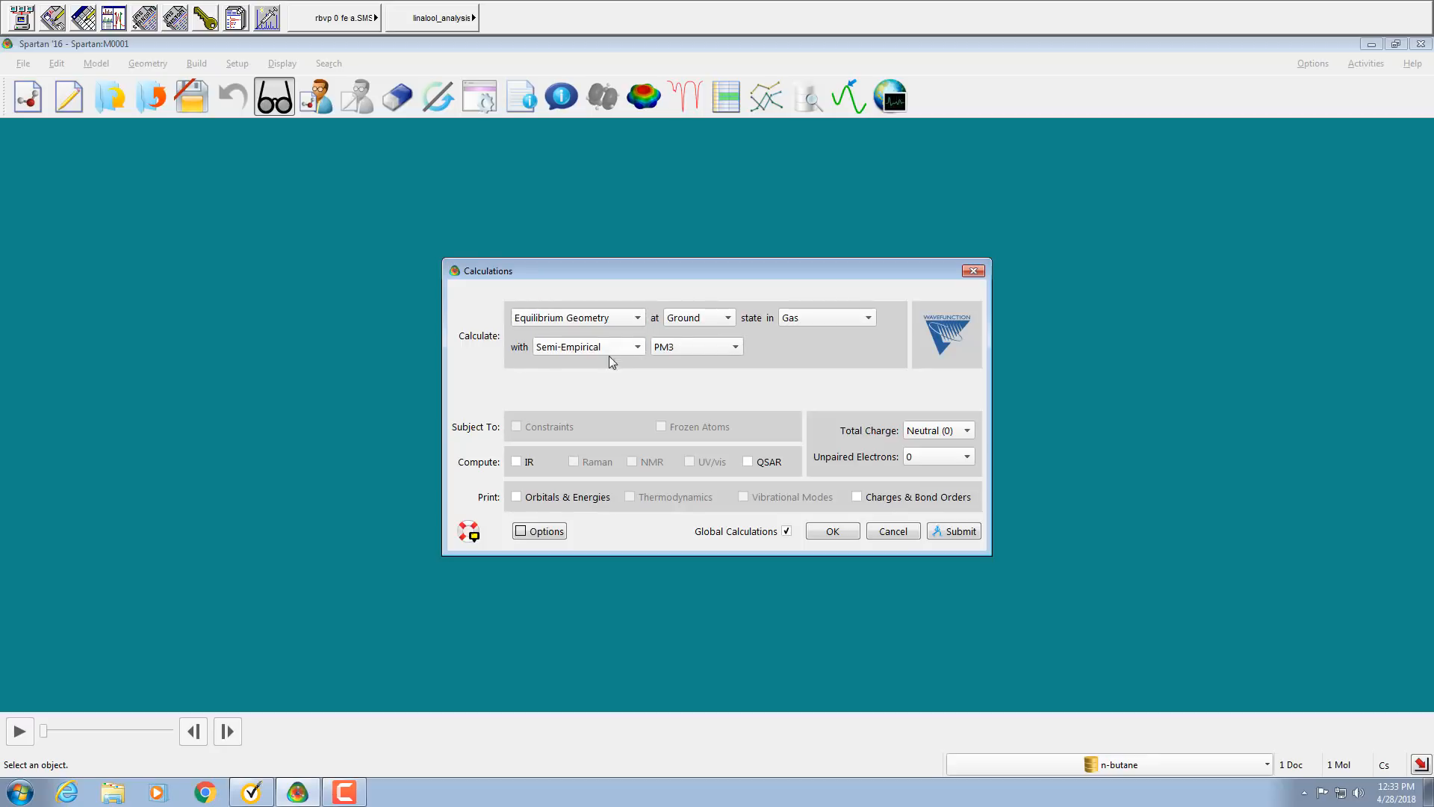
{"action": "left_click", "coordinate": [734, 348]}
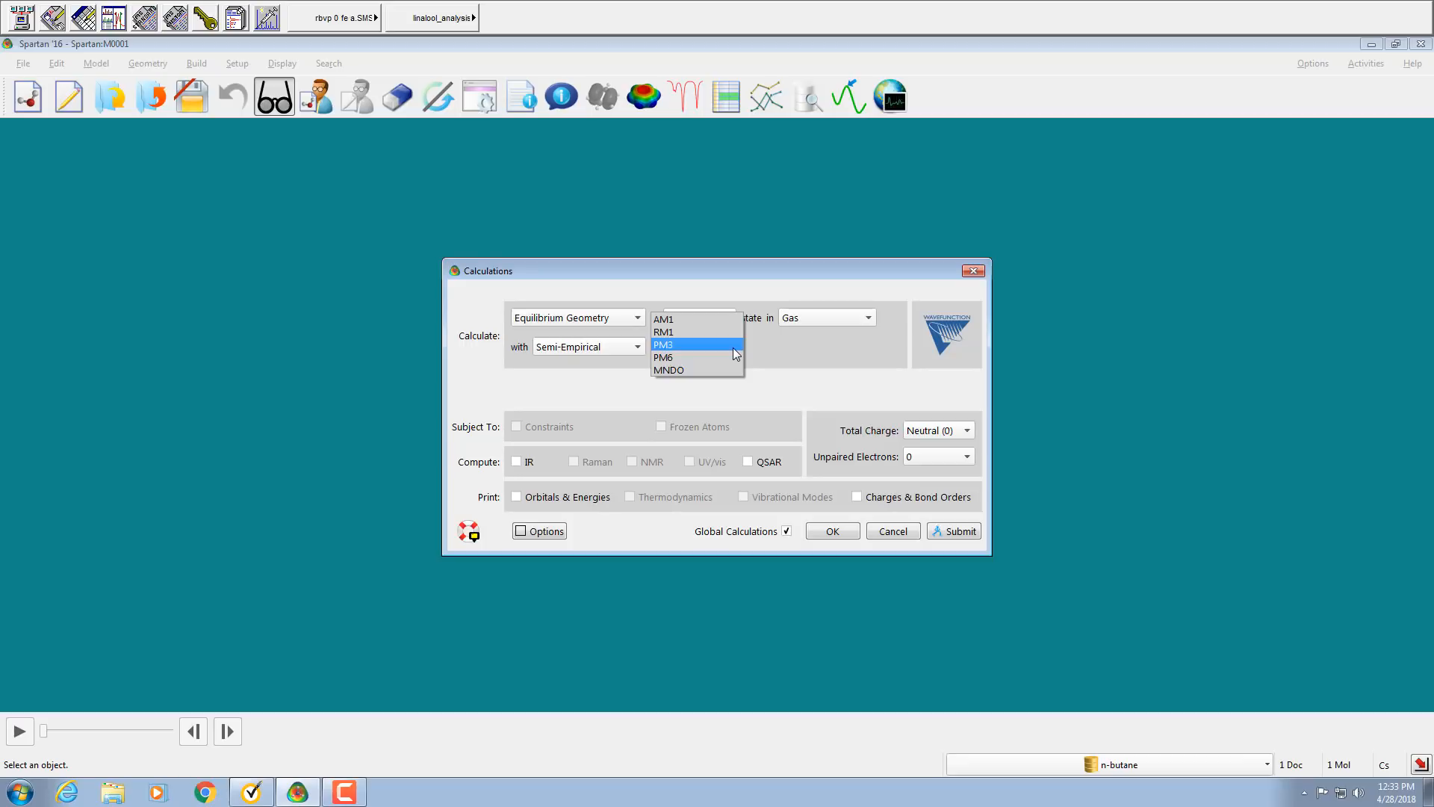
{"action": "left_click", "coordinate": [692, 348]}
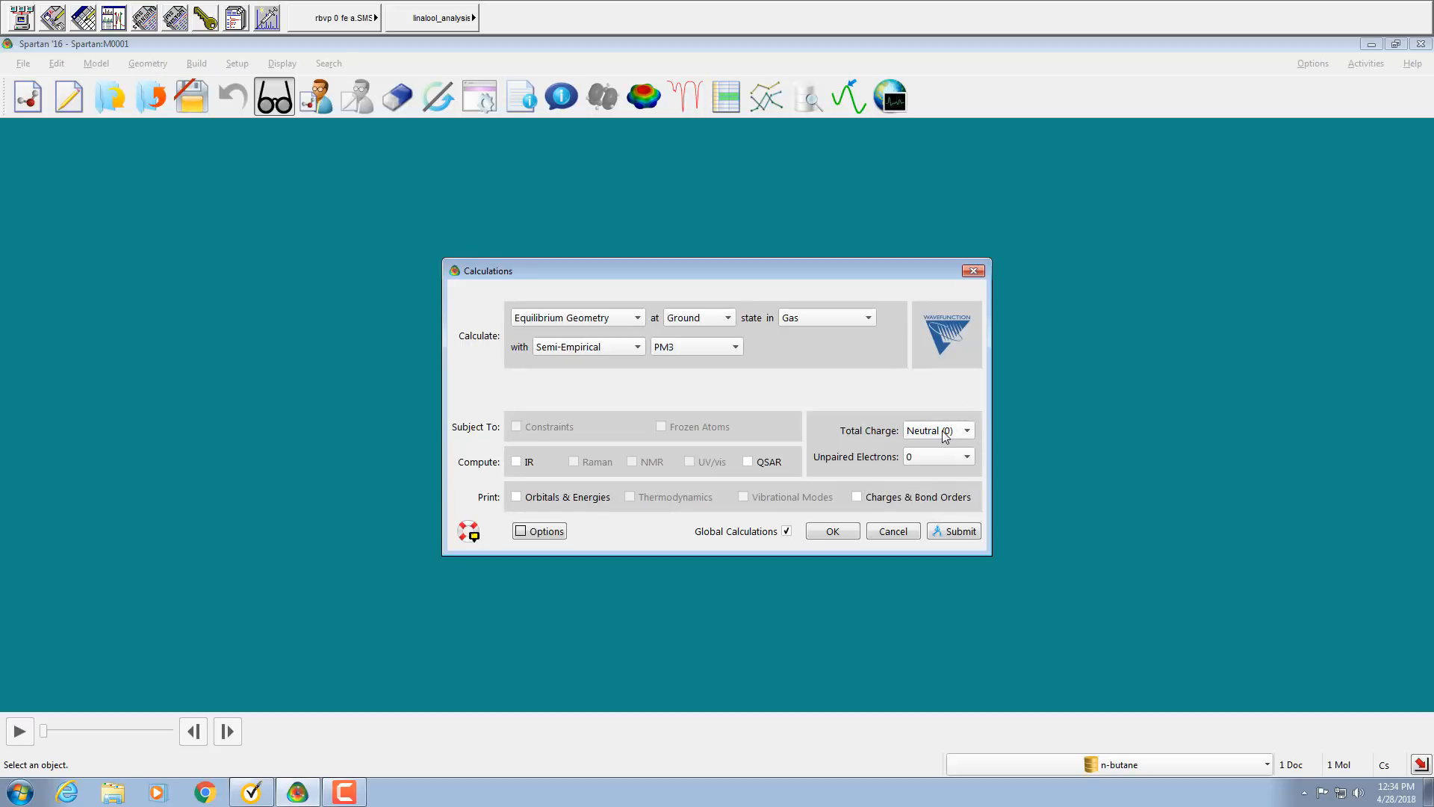
{"action": "left_click", "coordinate": [966, 432]}
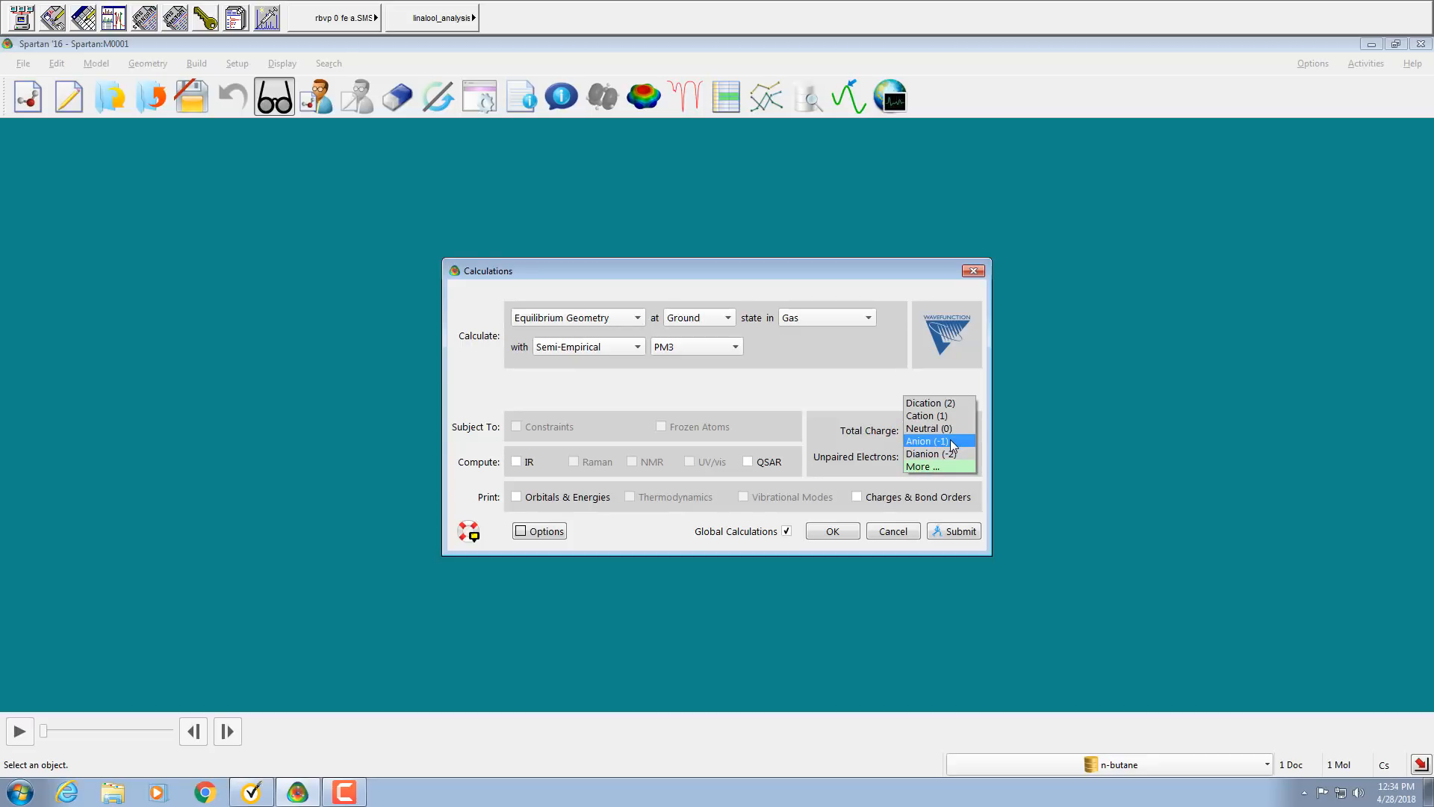
{"action": "left_click", "coordinate": [952, 431]}
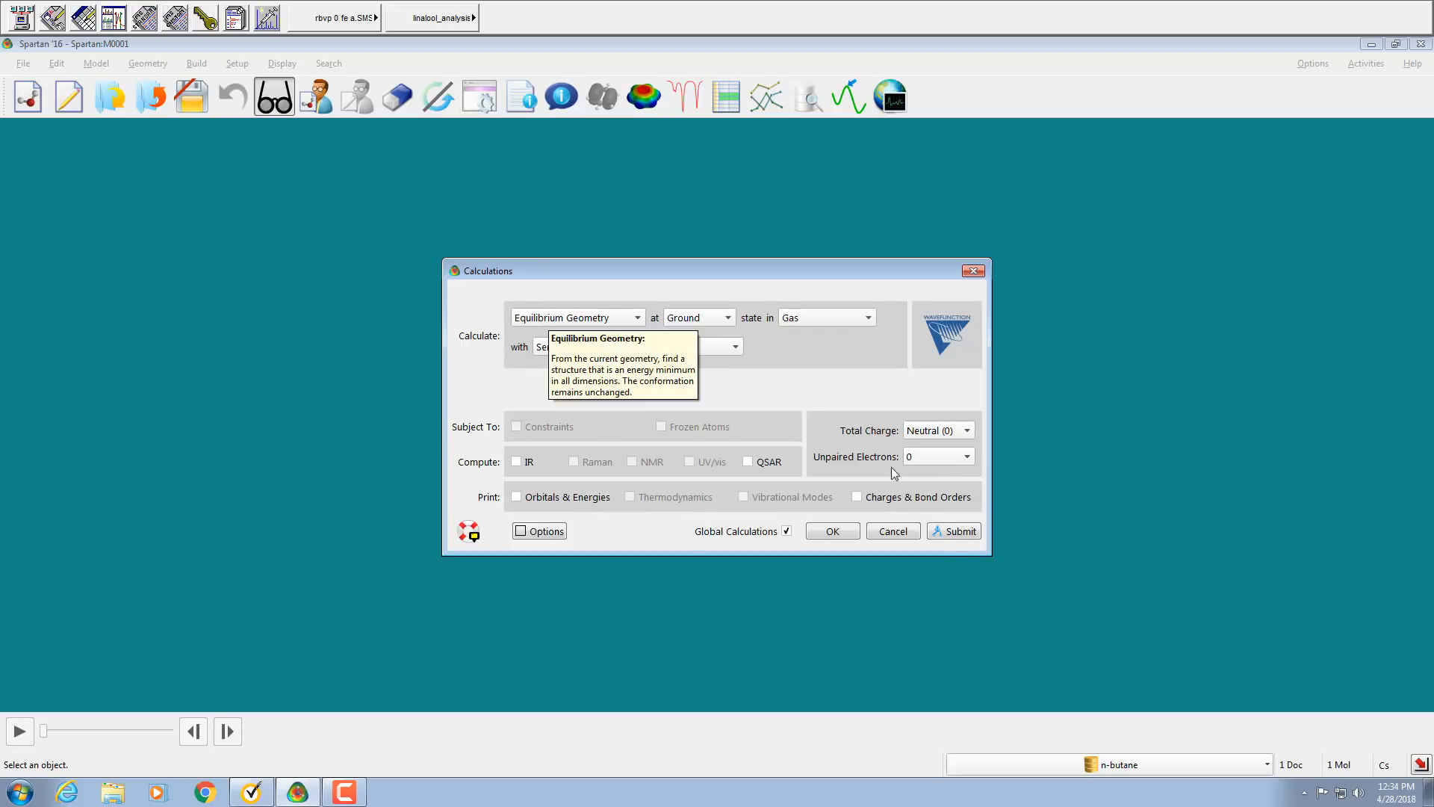
Submit the calculation with the file saved as "n-butane anti" and rotate the optimized molecule to see its zigzag chain.
{"action": "left_click", "coordinate": [955, 531]}
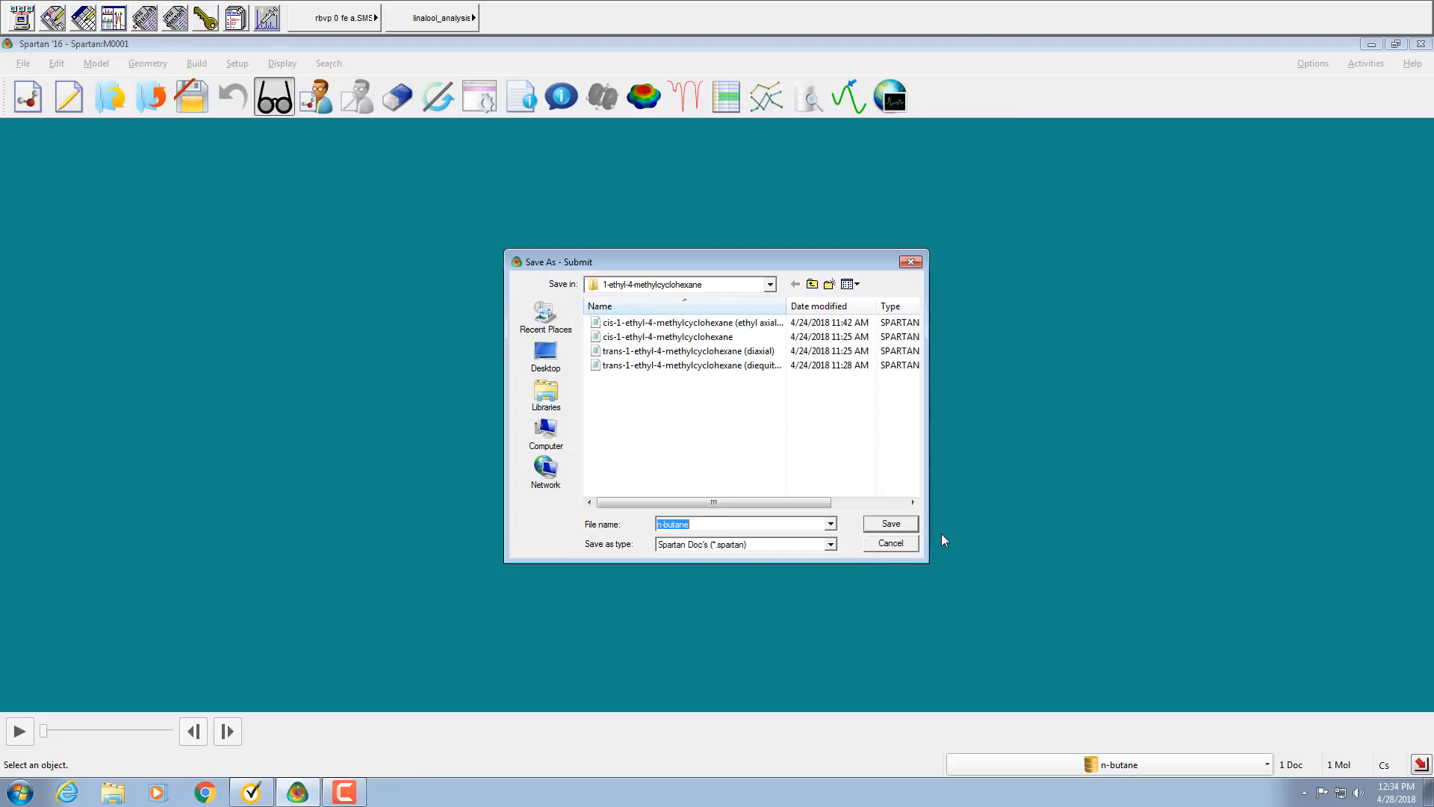
{"action": "left_click", "coordinate": [694, 525]}
{"action": "left_click", "coordinate": [882, 525]}
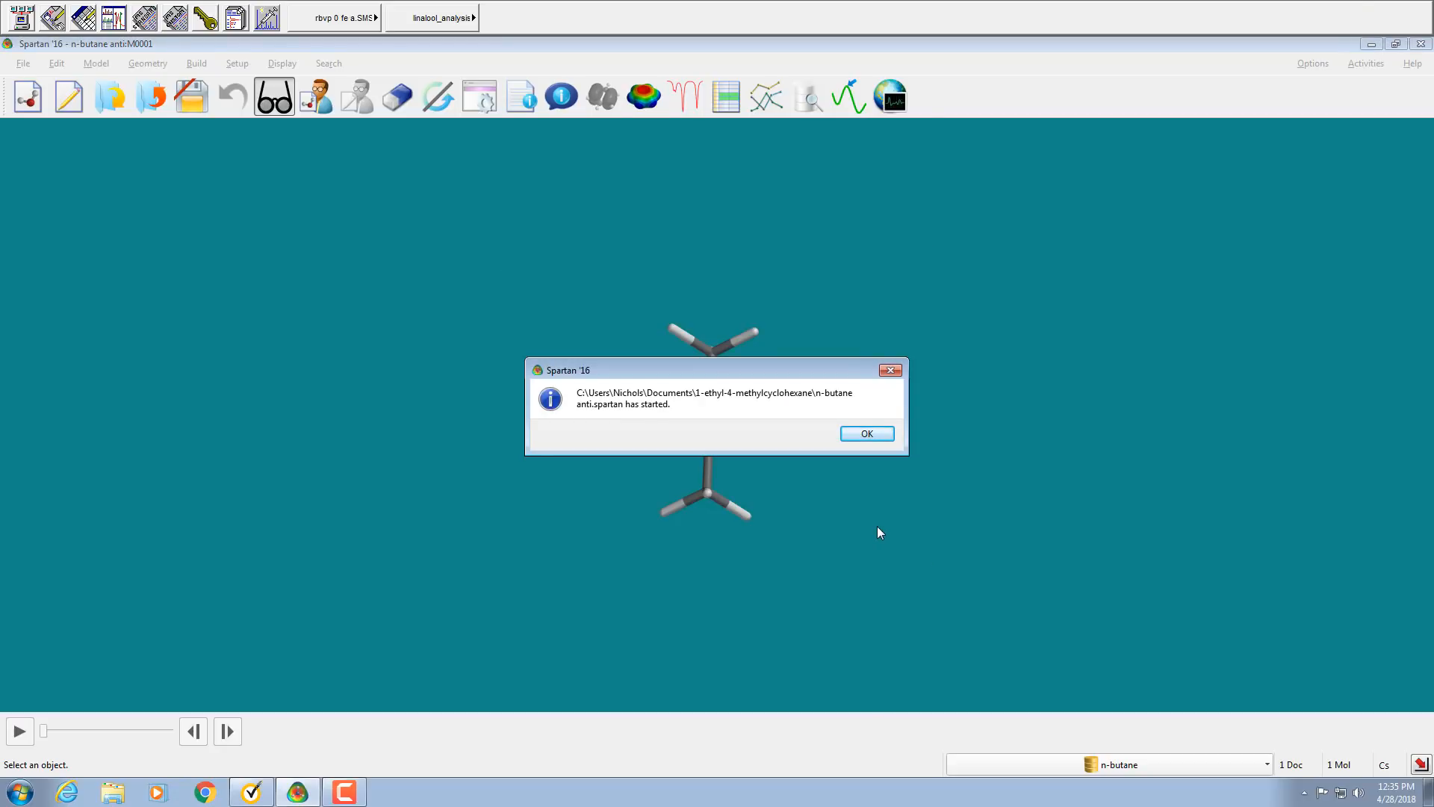
{"action": "left_click", "coordinate": [866, 434]}
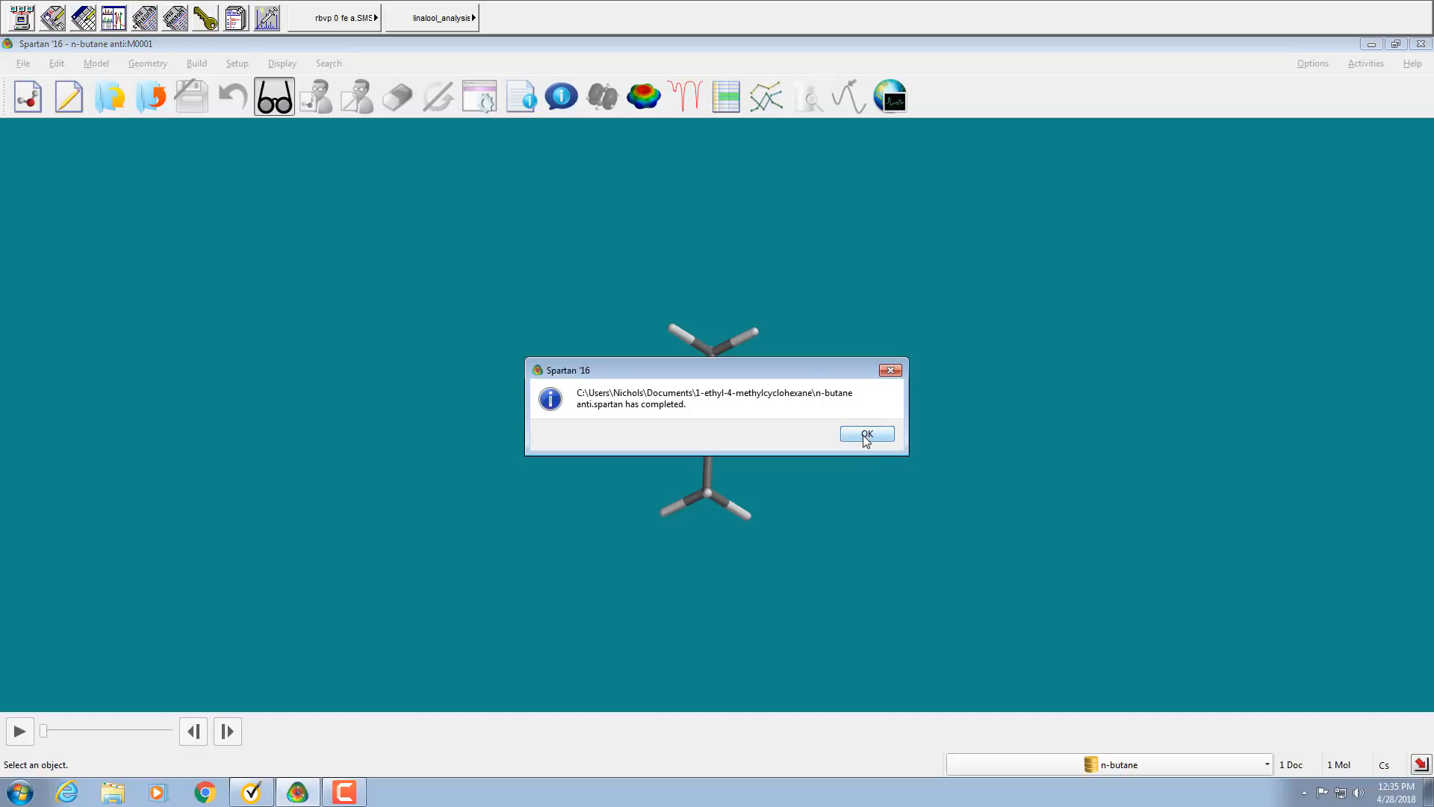
{"action": "left_click", "coordinate": [865, 436]}
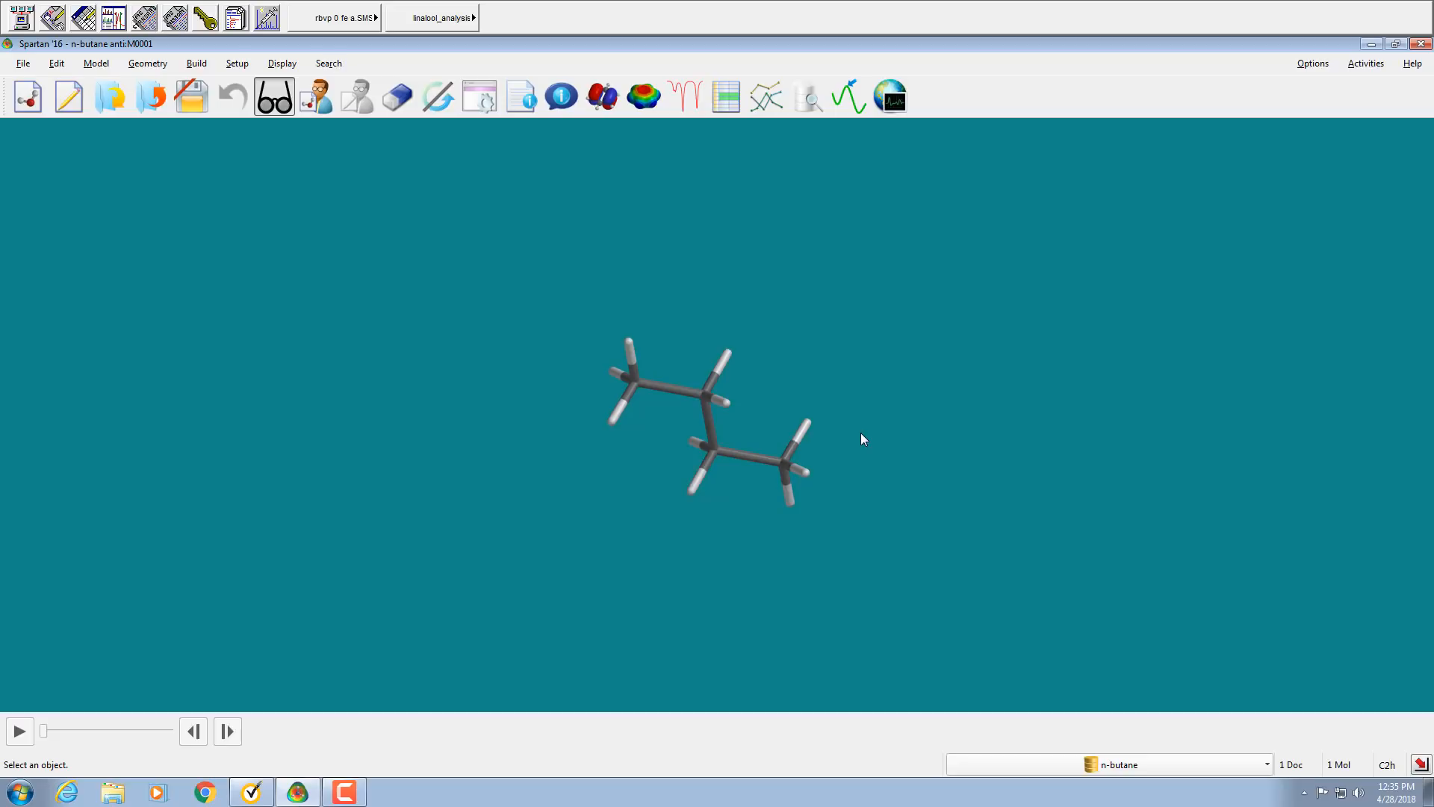
{"action": "left_click_drag", "start_coordinate": [742, 561], "coordinate": [962, 595]}
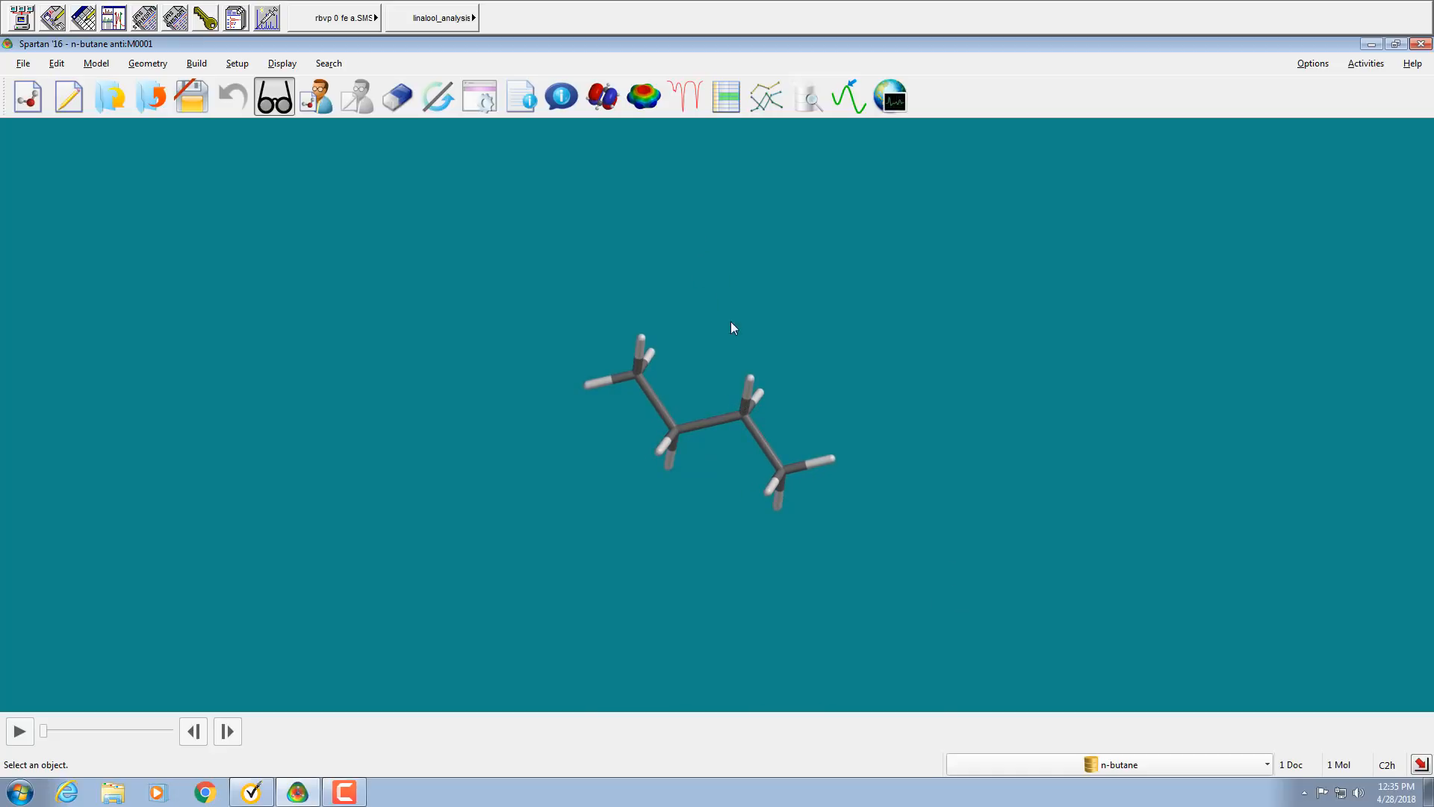
Open the calculation output summary for n-butane and place its window beside the molecule.
{"action": "left_click", "coordinate": [282, 64]}
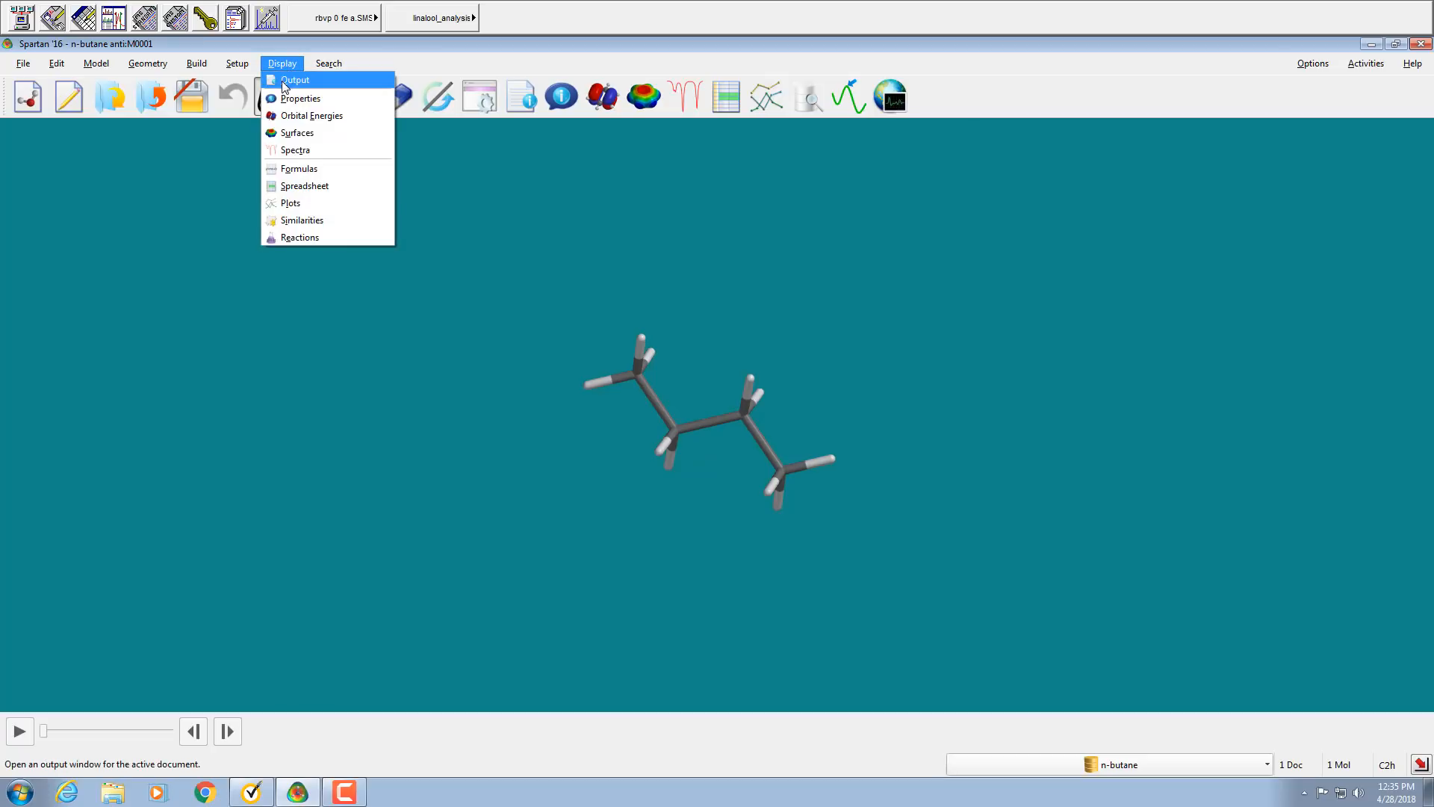
{"action": "left_click", "coordinate": [284, 83]}
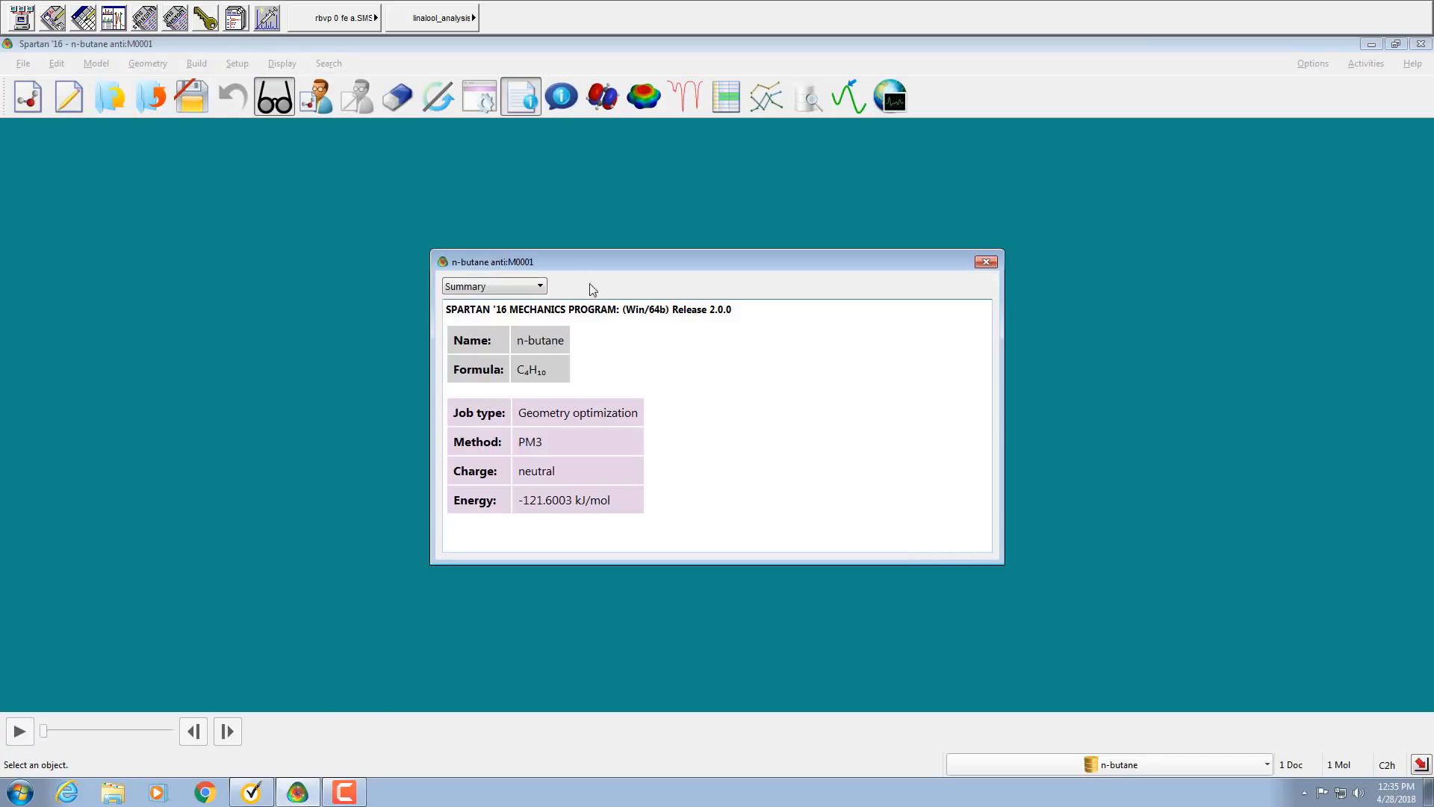
{"action": "left_click_drag", "start_coordinate": [652, 264], "coordinate": [1082, 186]}
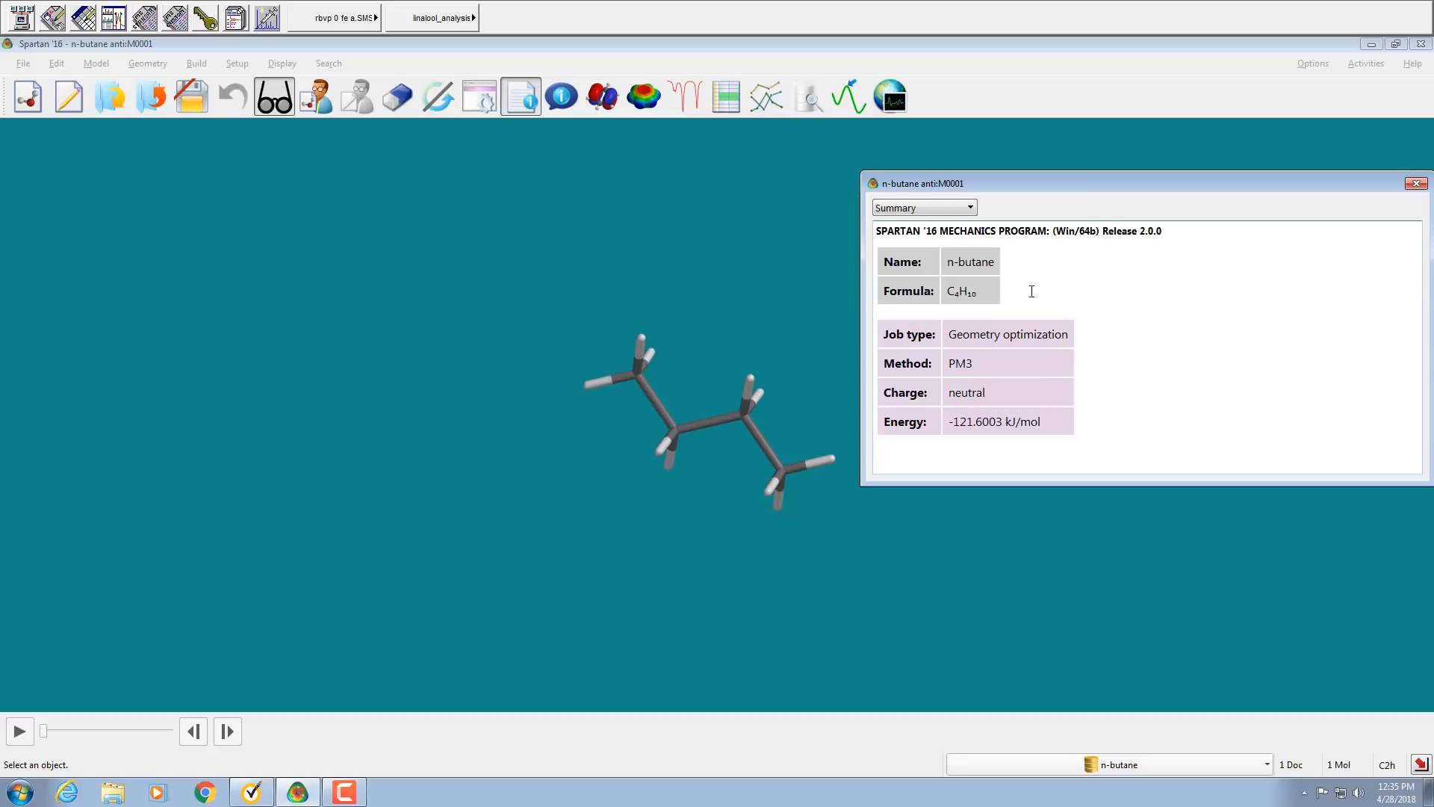
Read through the full Output text of the n-butane calculation, including the heat of formation, and close it.
{"action": "left_click", "coordinate": [971, 208]}
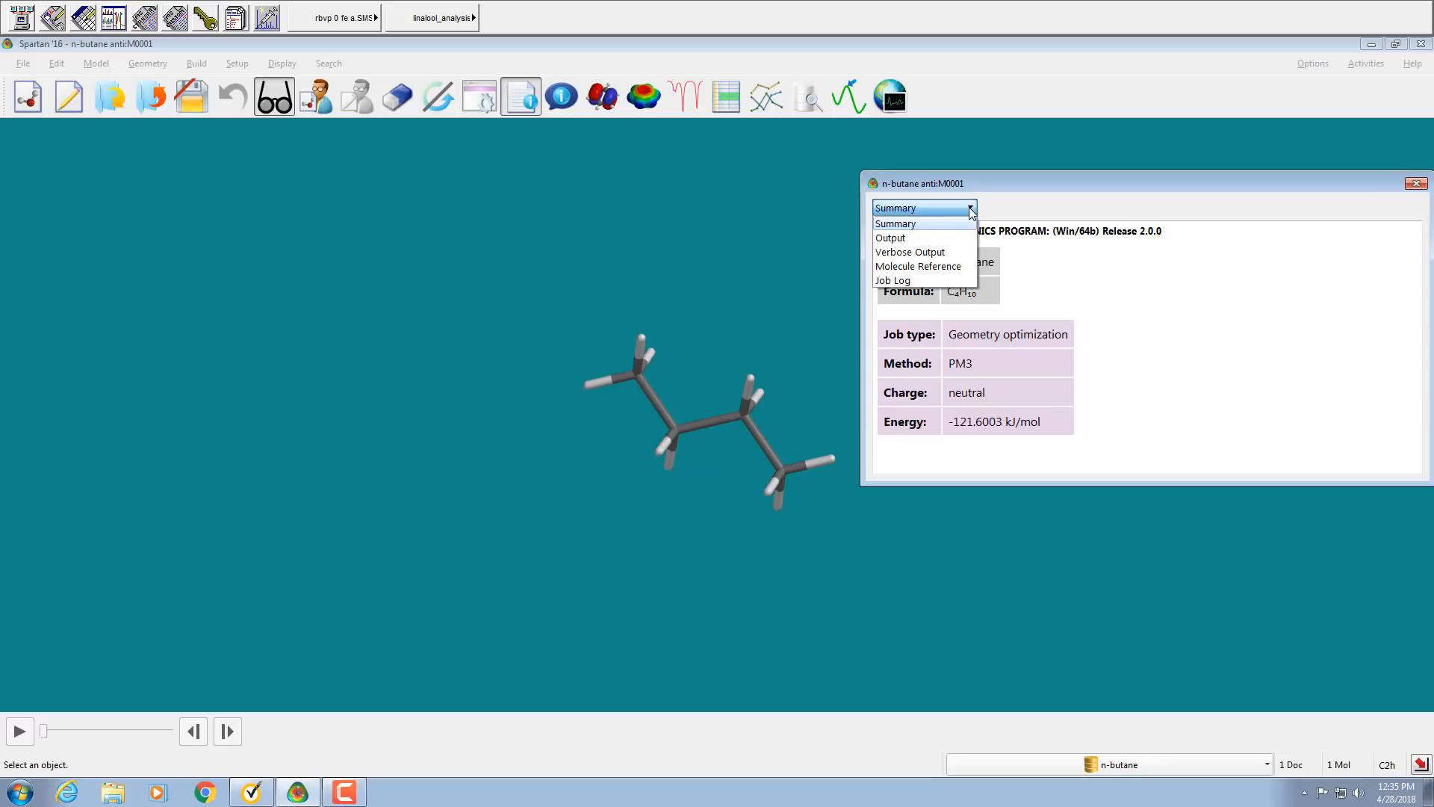
{"action": "left_click", "coordinate": [933, 238]}
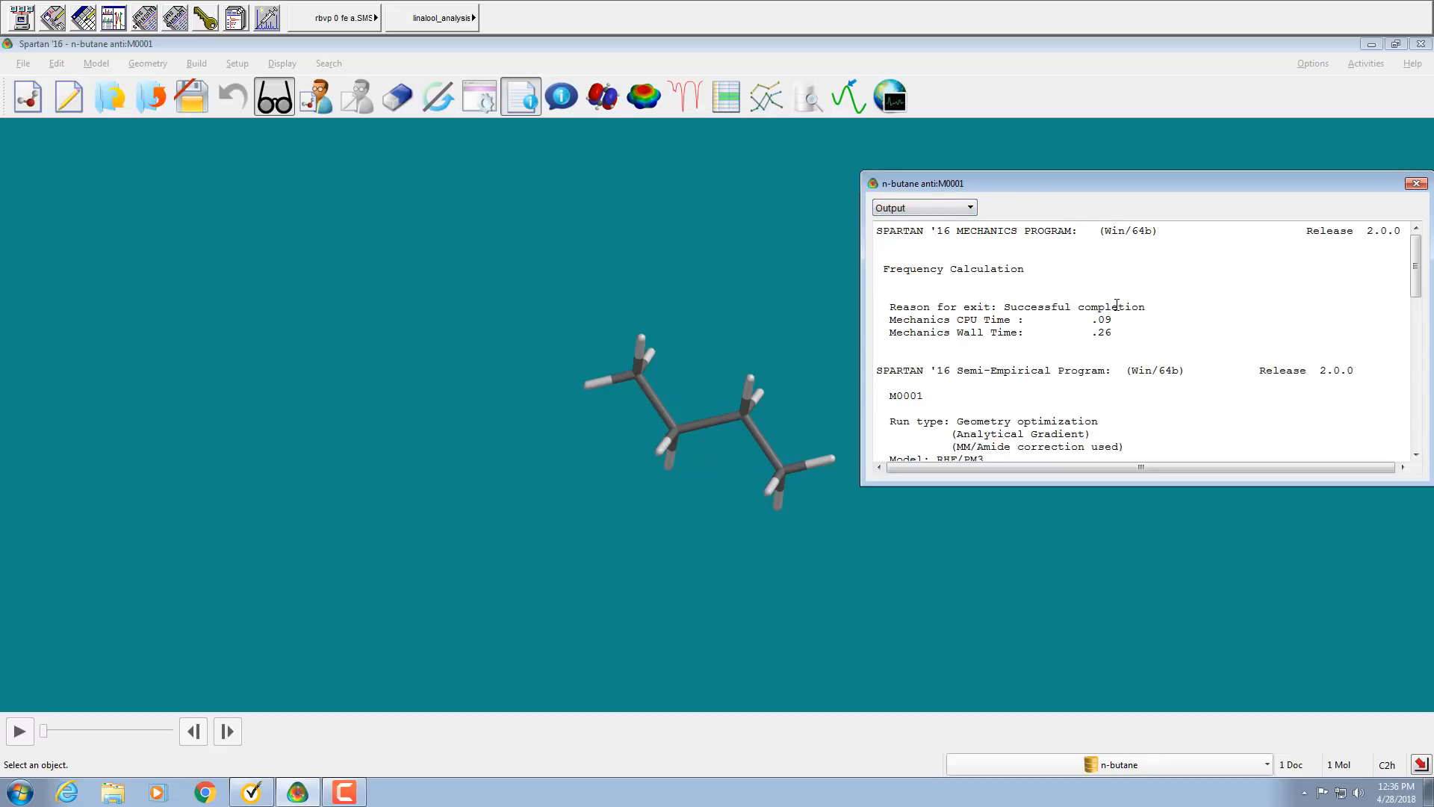
{"action": "scroll", "coordinate": [1116, 306], "scroll_direction": "down", "scroll_amount": 5}
{"action": "scroll", "coordinate": [1116, 307], "scroll_direction": "down", "scroll_amount": 11}
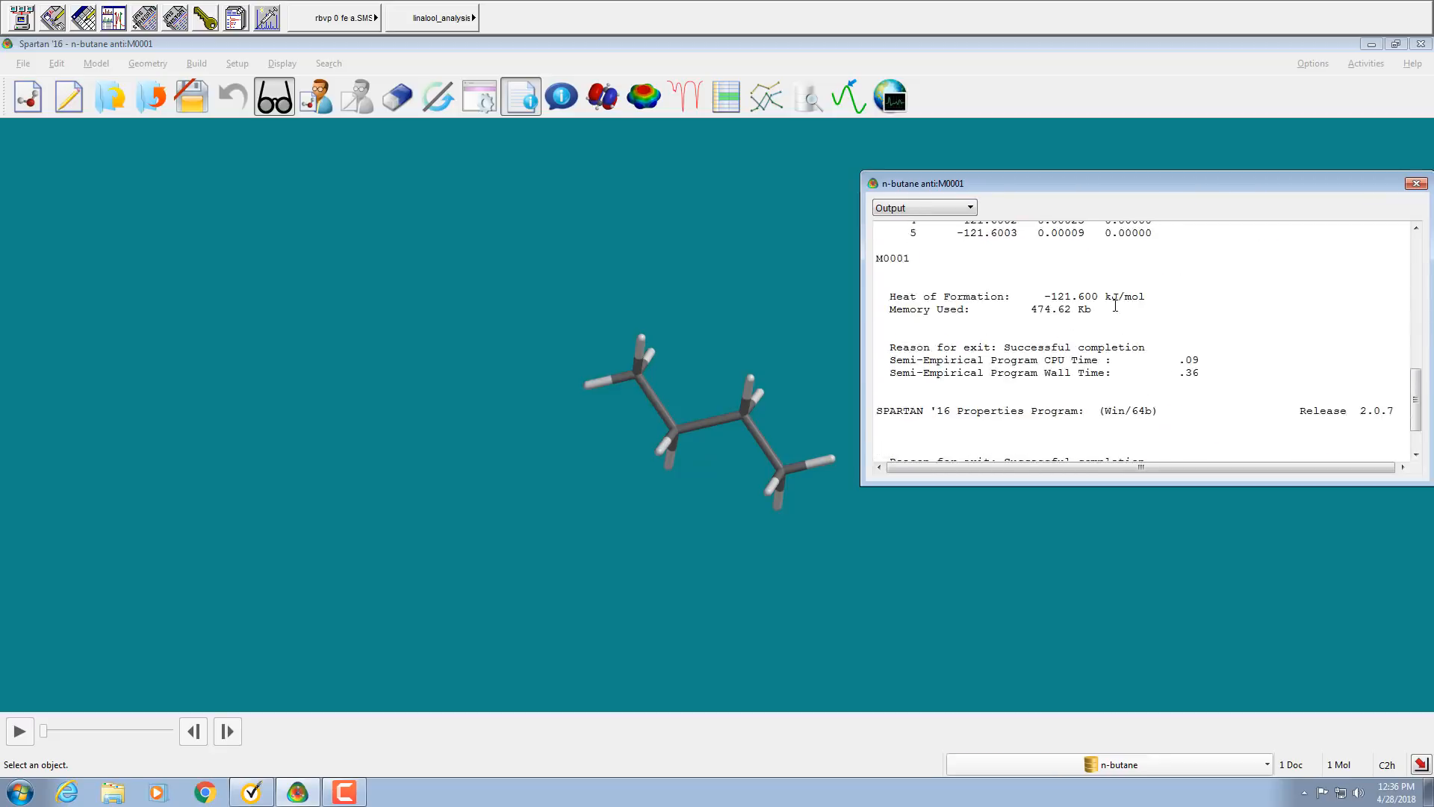
{"action": "scroll", "coordinate": [1117, 306], "scroll_direction": "up", "scroll_amount": 14}
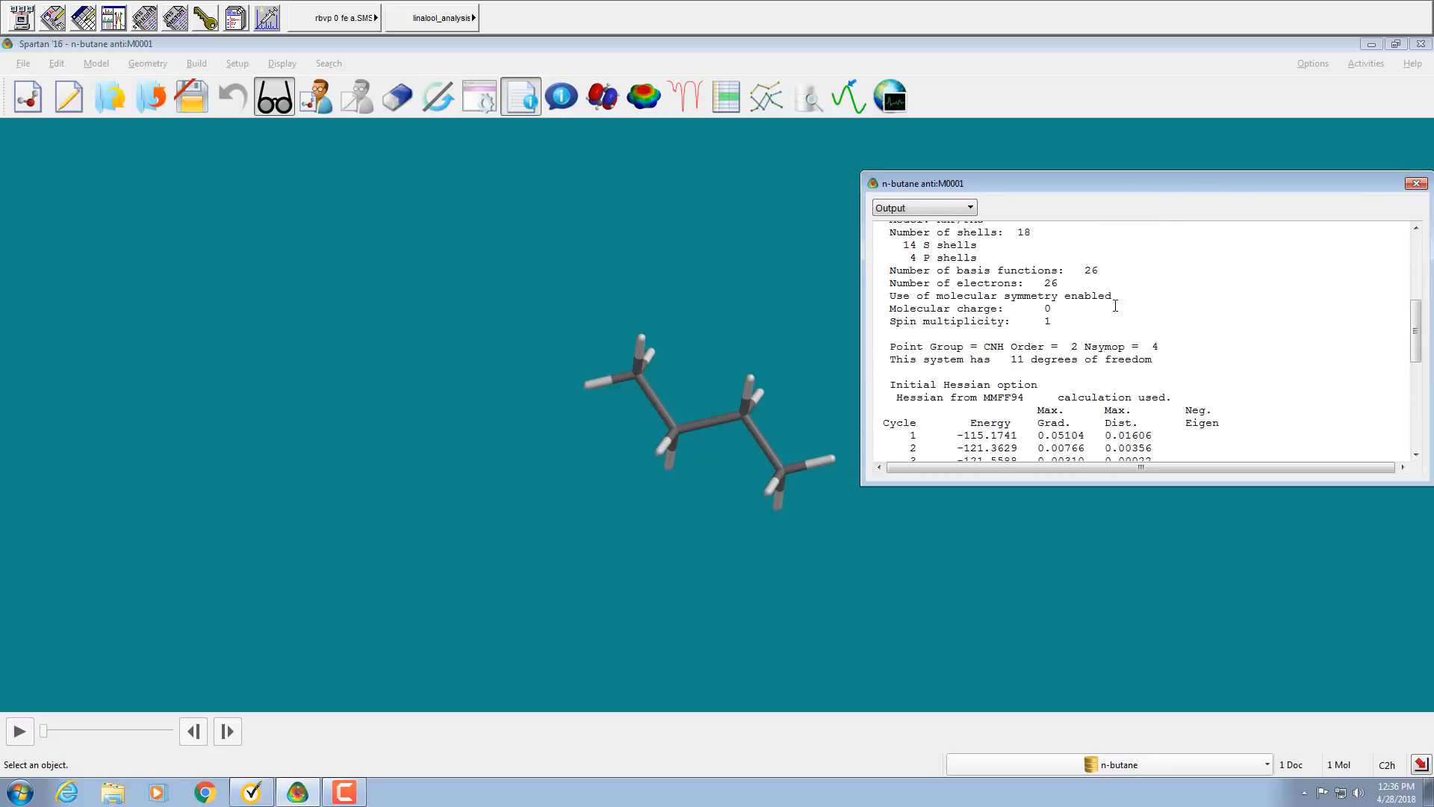
{"action": "scroll", "coordinate": [1115, 305], "scroll_direction": "up", "scroll_amount": 4}
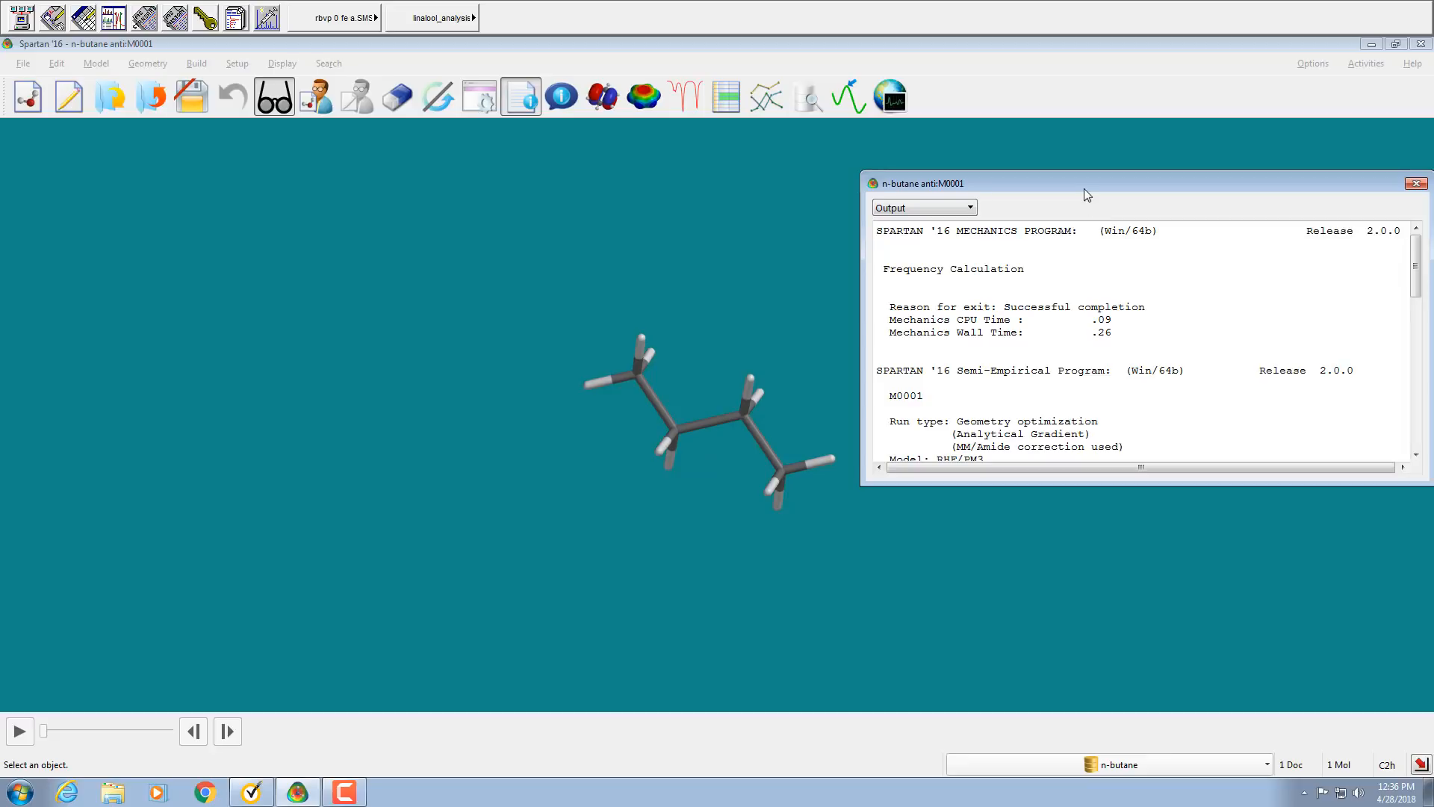
{"action": "left_click_drag", "start_coordinate": [1083, 188], "coordinate": [976, 189]}
{"action": "left_click", "coordinate": [1310, 184]}
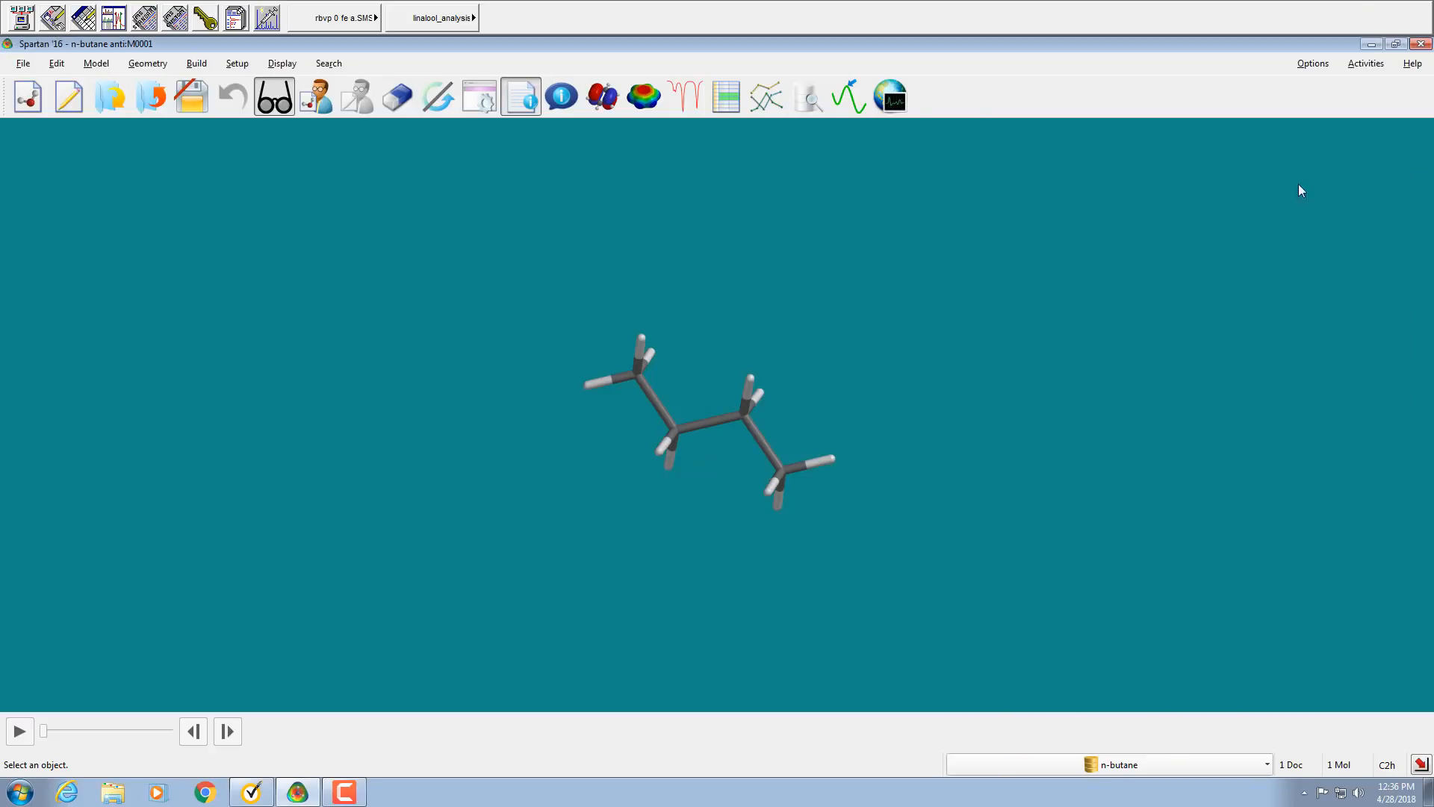
Examine the n-butane's molecule properties, including energy, HOMO and LUMO, dipole moment and conformers, and its Thermodynamics values.
{"action": "left_click", "coordinate": [282, 64]}
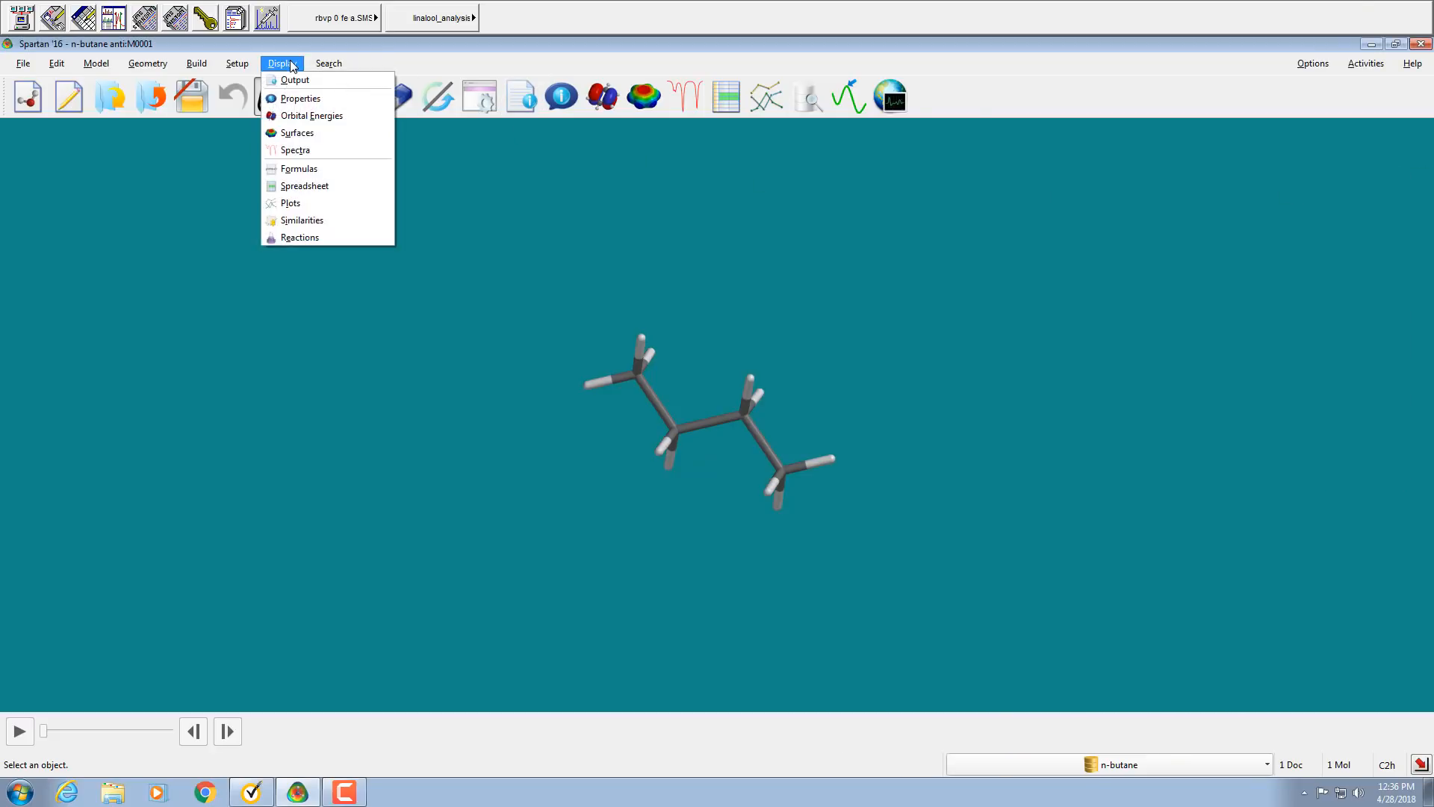
{"action": "left_click", "coordinate": [297, 100]}
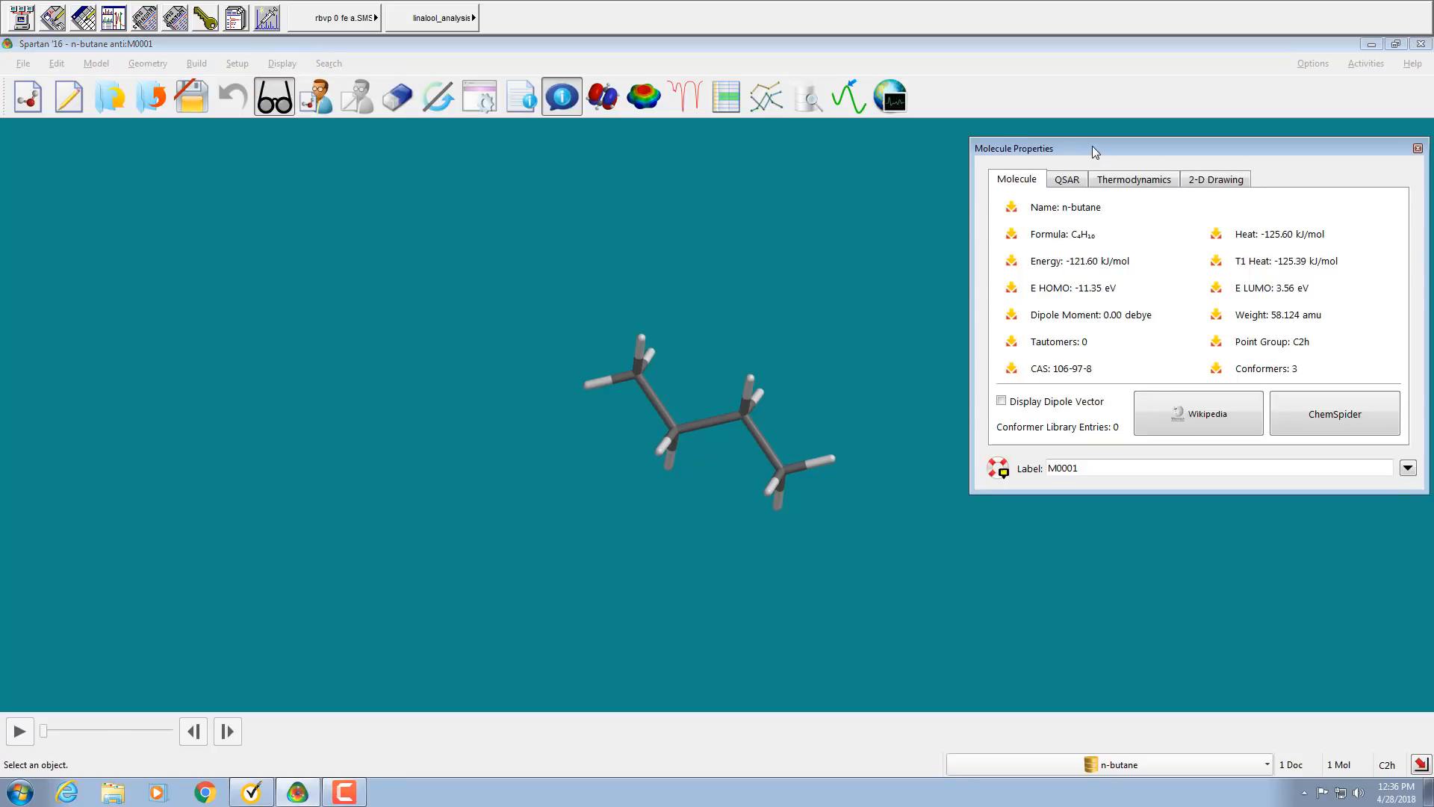
{"action": "left_click_drag", "start_coordinate": [1093, 153], "coordinate": [1032, 162]}
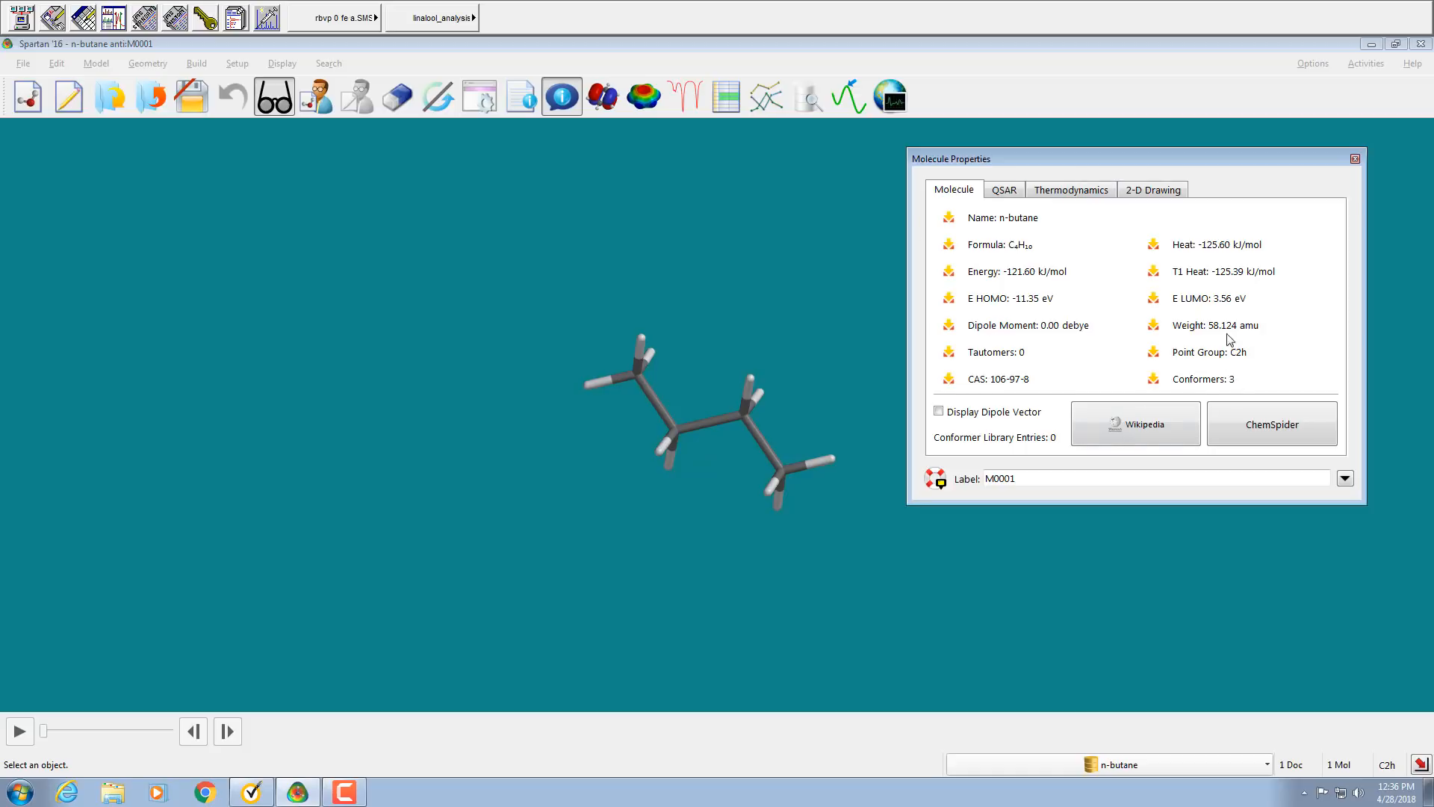
{"action": "mouse_move", "coordinate": [1210, 298]}
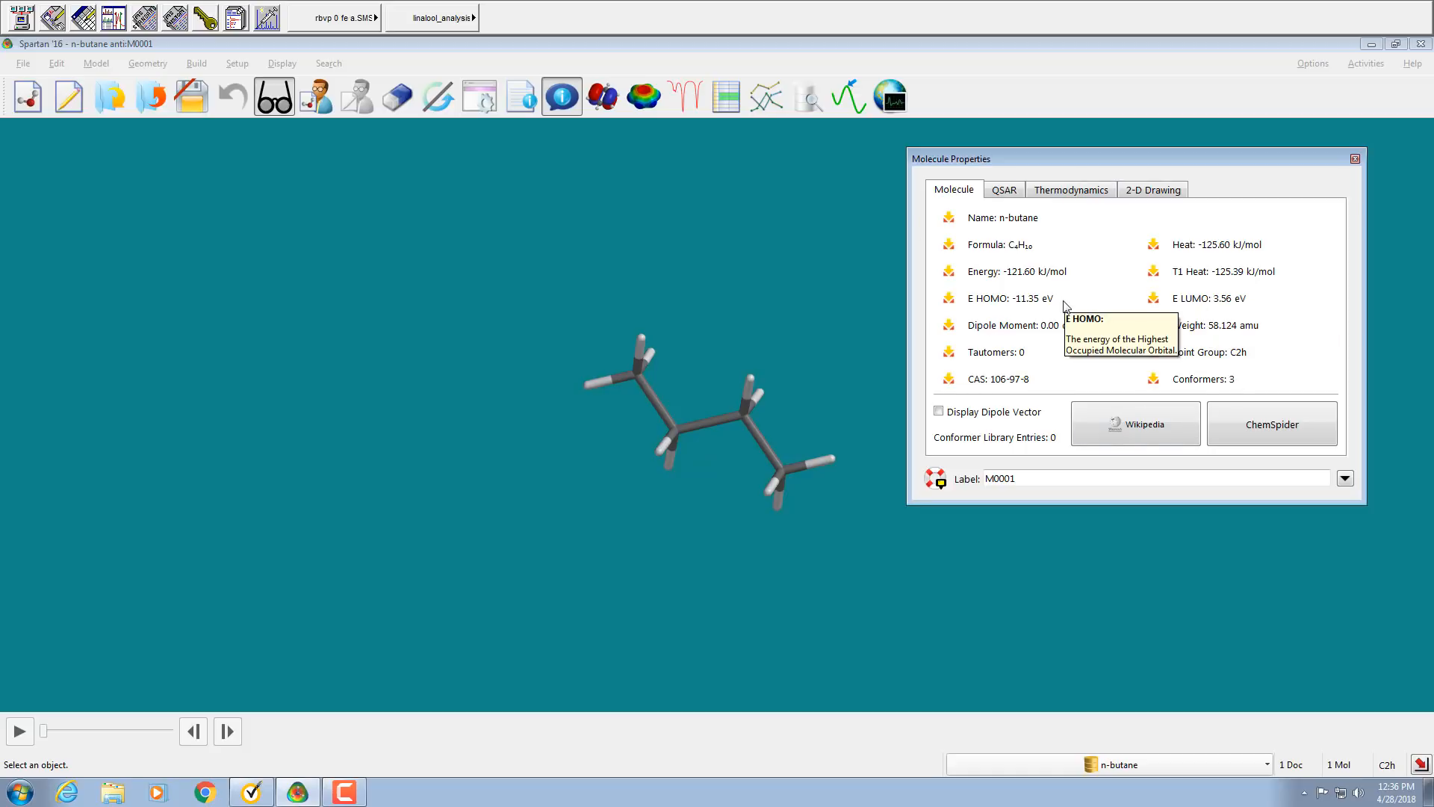
{"action": "mouse_move", "coordinate": [1003, 277]}
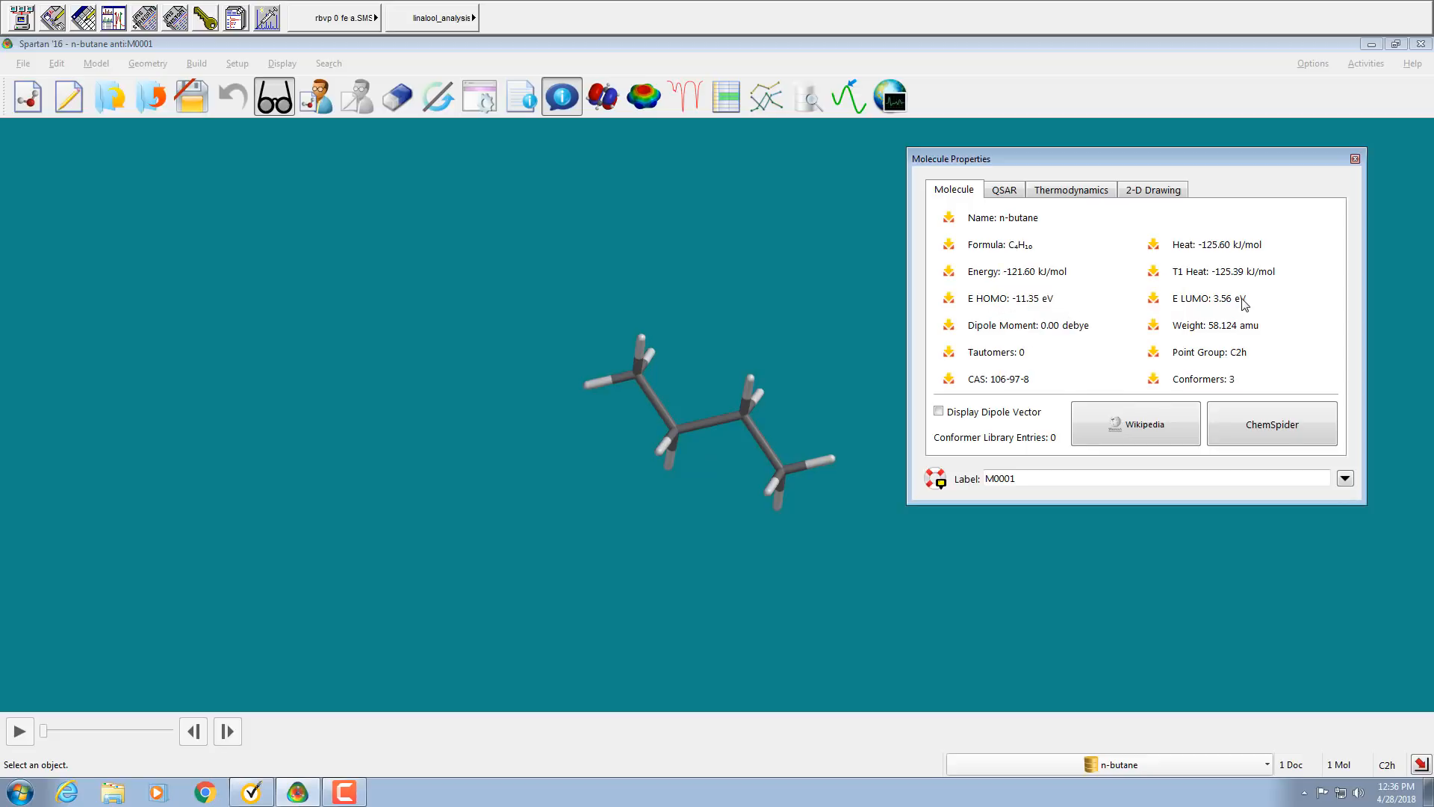
{"action": "mouse_move", "coordinate": [1031, 338]}
{"action": "mouse_move", "coordinate": [1218, 385]}
{"action": "left_click", "coordinate": [1062, 191]}
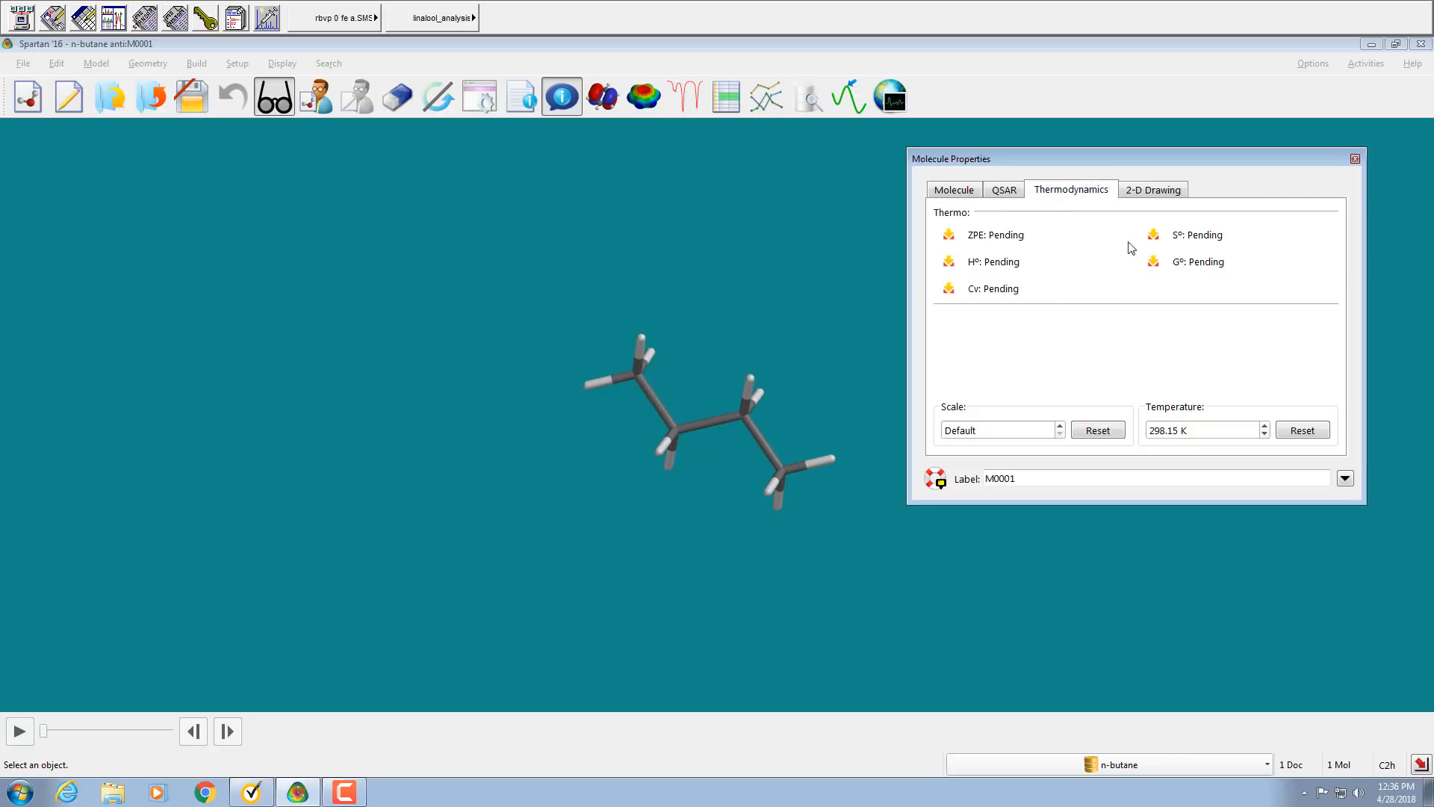
Review the QSAR values and the general molecule properties of the anti n-butane, and close the properties window.
{"action": "left_click", "coordinate": [1006, 193]}
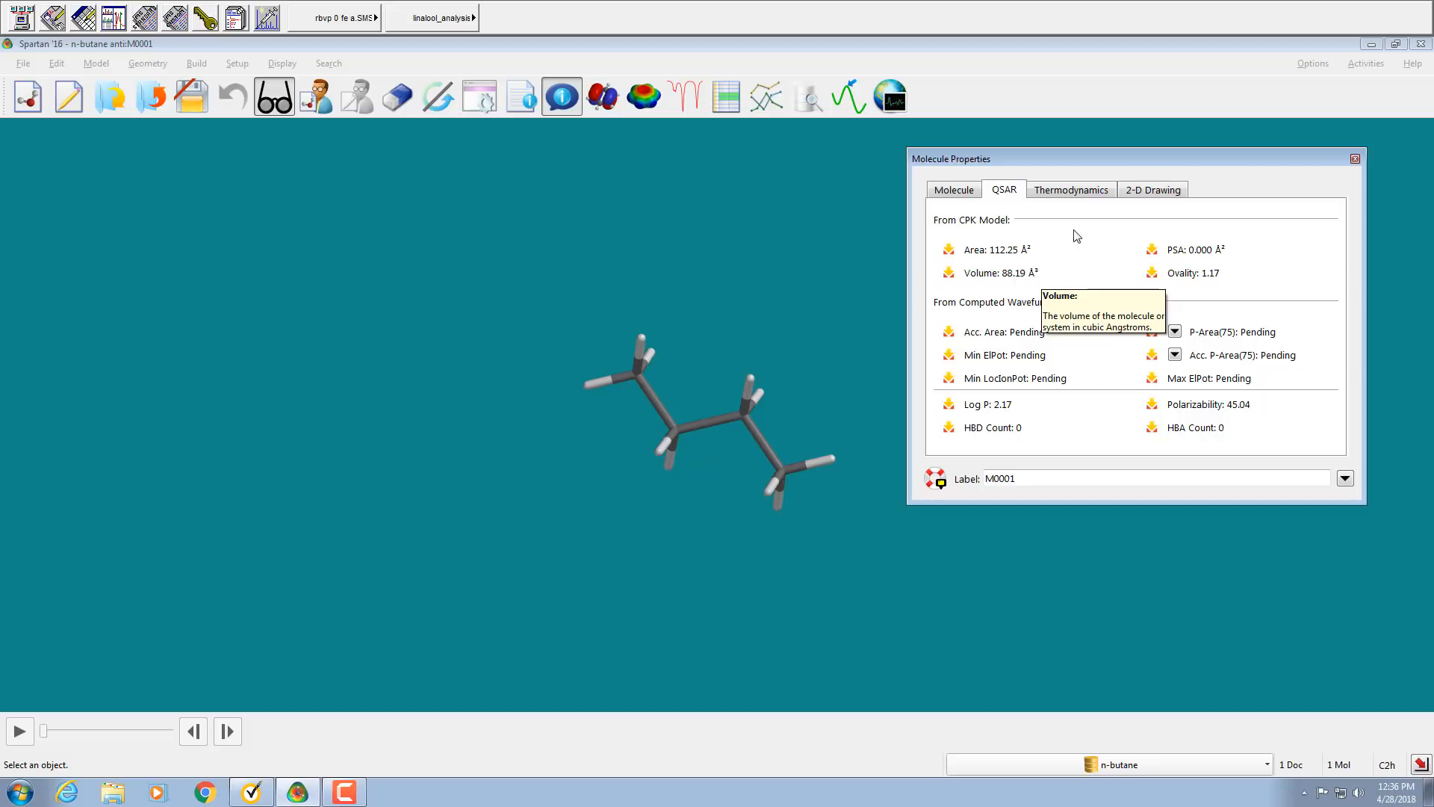
{"action": "left_click", "coordinate": [963, 192]}
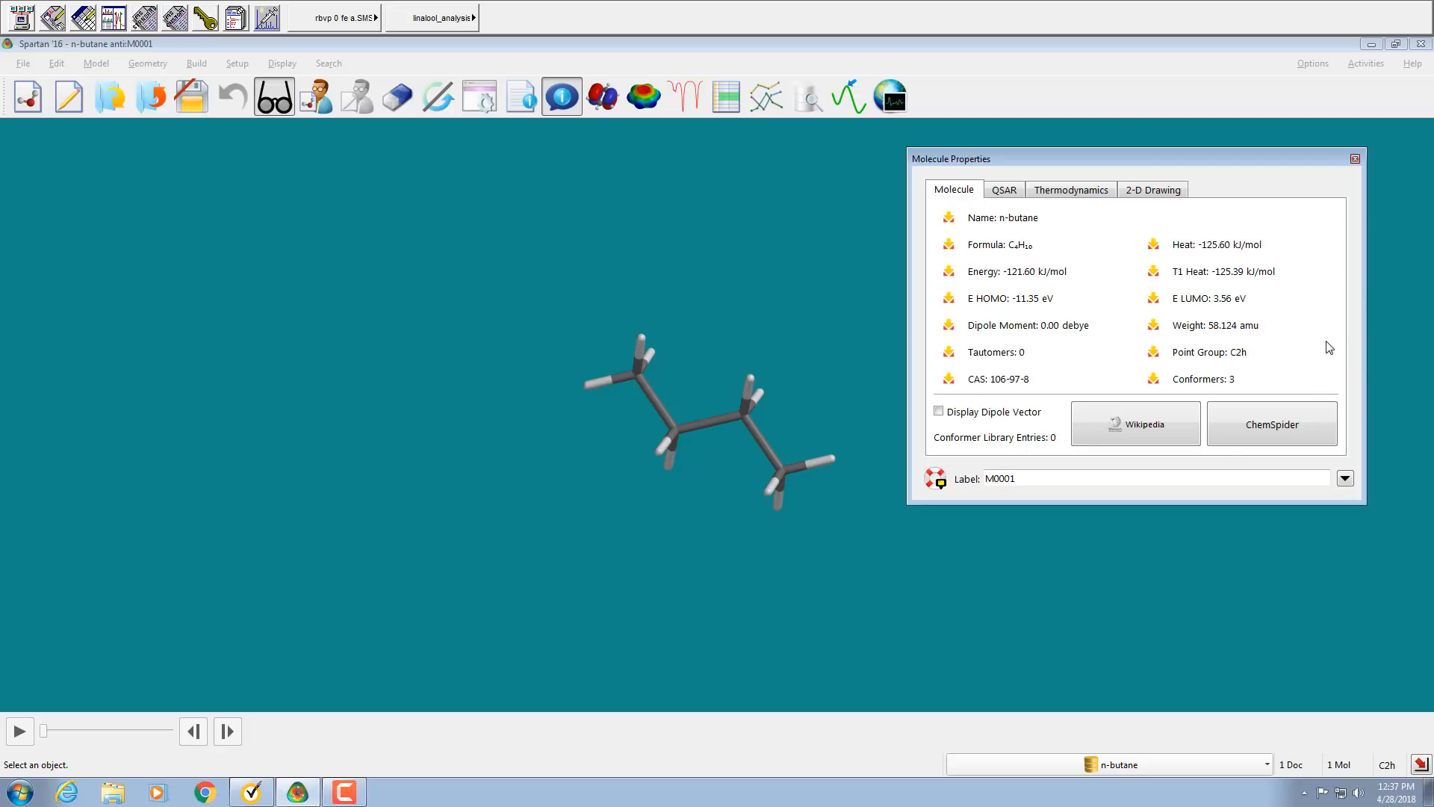
{"action": "left_click", "coordinate": [1355, 159]}
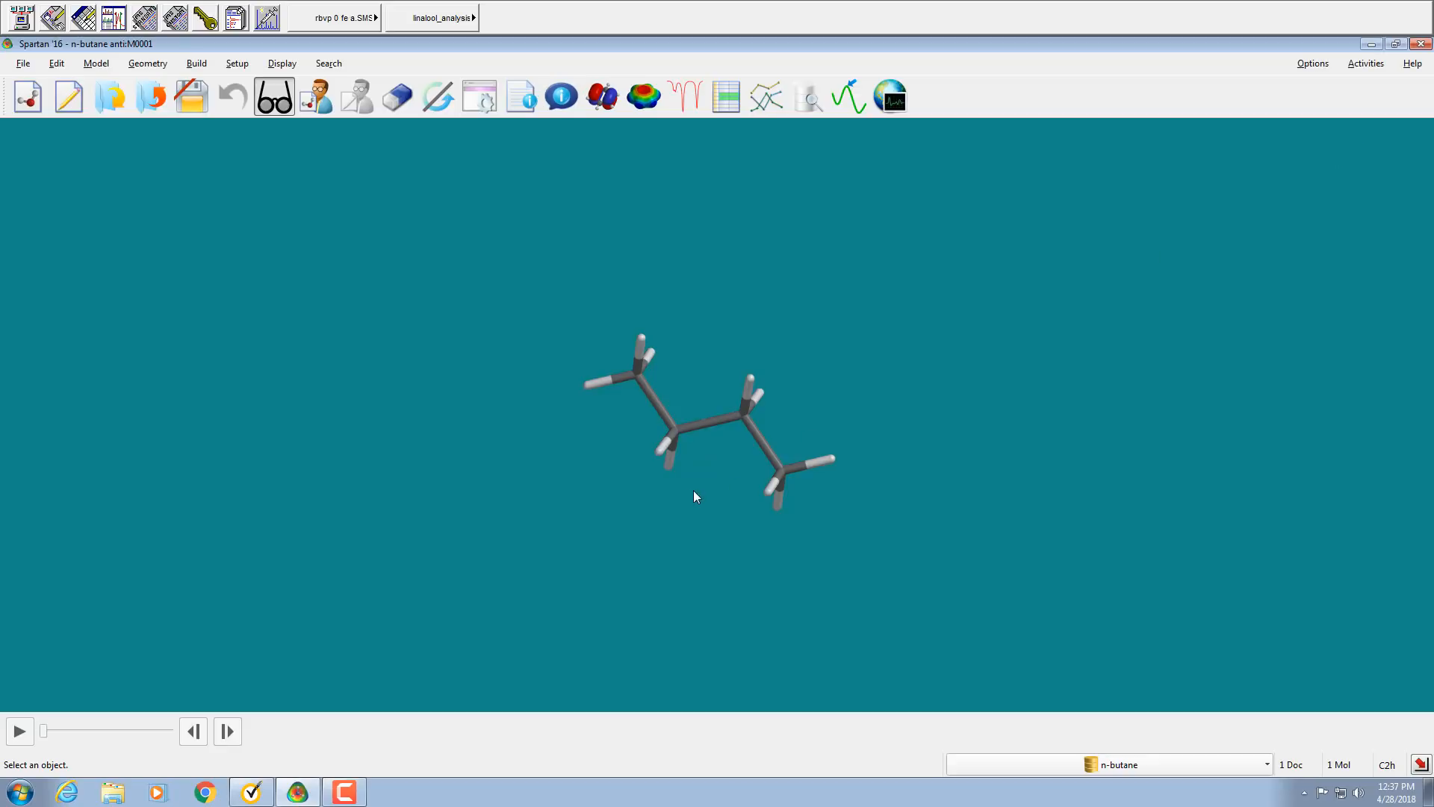
Save the changes to the "n-butane anti" document.
{"action": "left_click_drag", "start_coordinate": [694, 490], "coordinate": [595, 442]}
{"action": "left_click", "coordinate": [23, 63]}
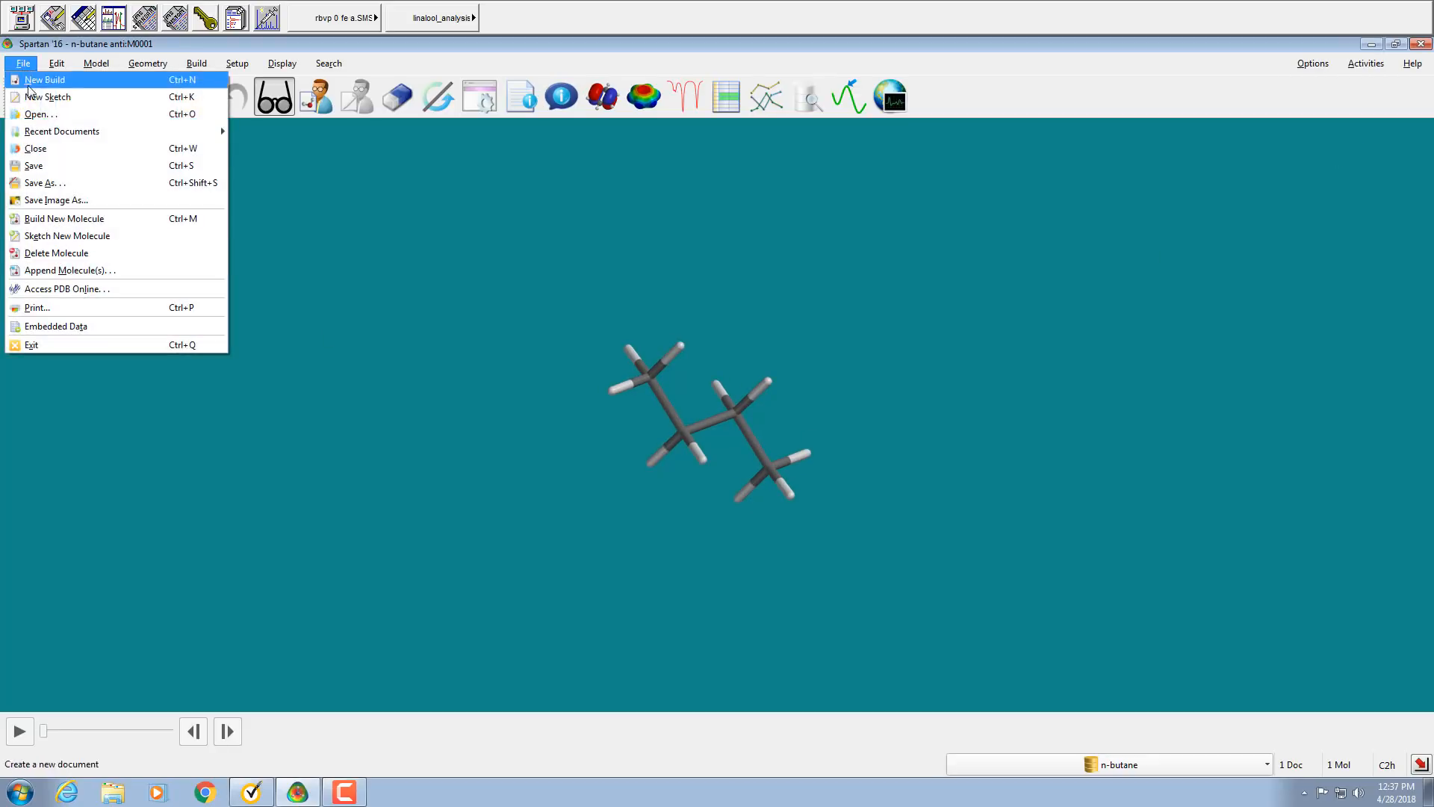
{"action": "left_click", "coordinate": [46, 165]}
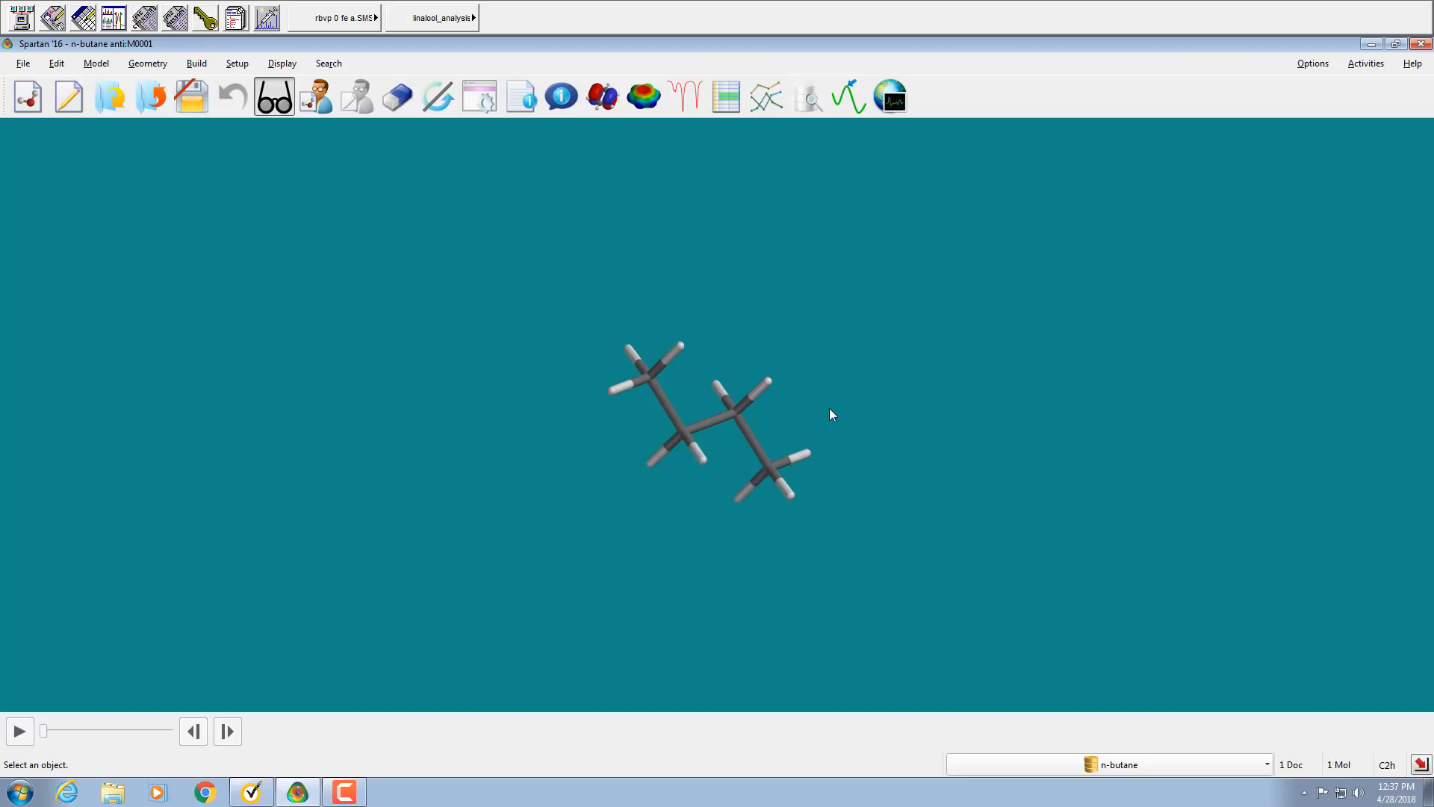
{"action": "mouse_move", "coordinate": [780, 456]}
{"action": "left_mouse_down"}
{"action": "mouse_move", "coordinate": [865, 452]}
{"action": "mouse_move", "coordinate": [775, 457]}
{"action": "left_mouse_up"}
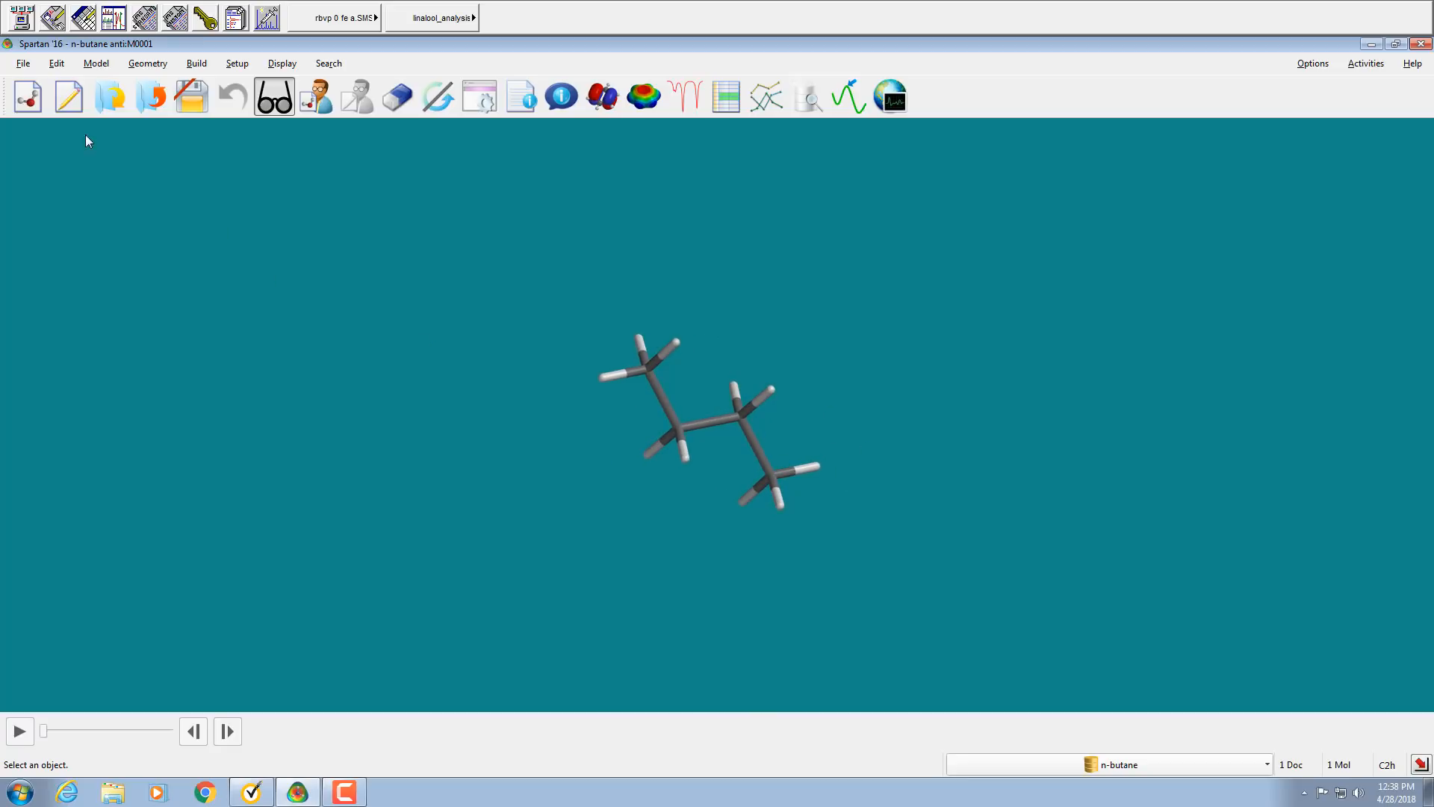
{"action": "left_click", "coordinate": [35, 101]}
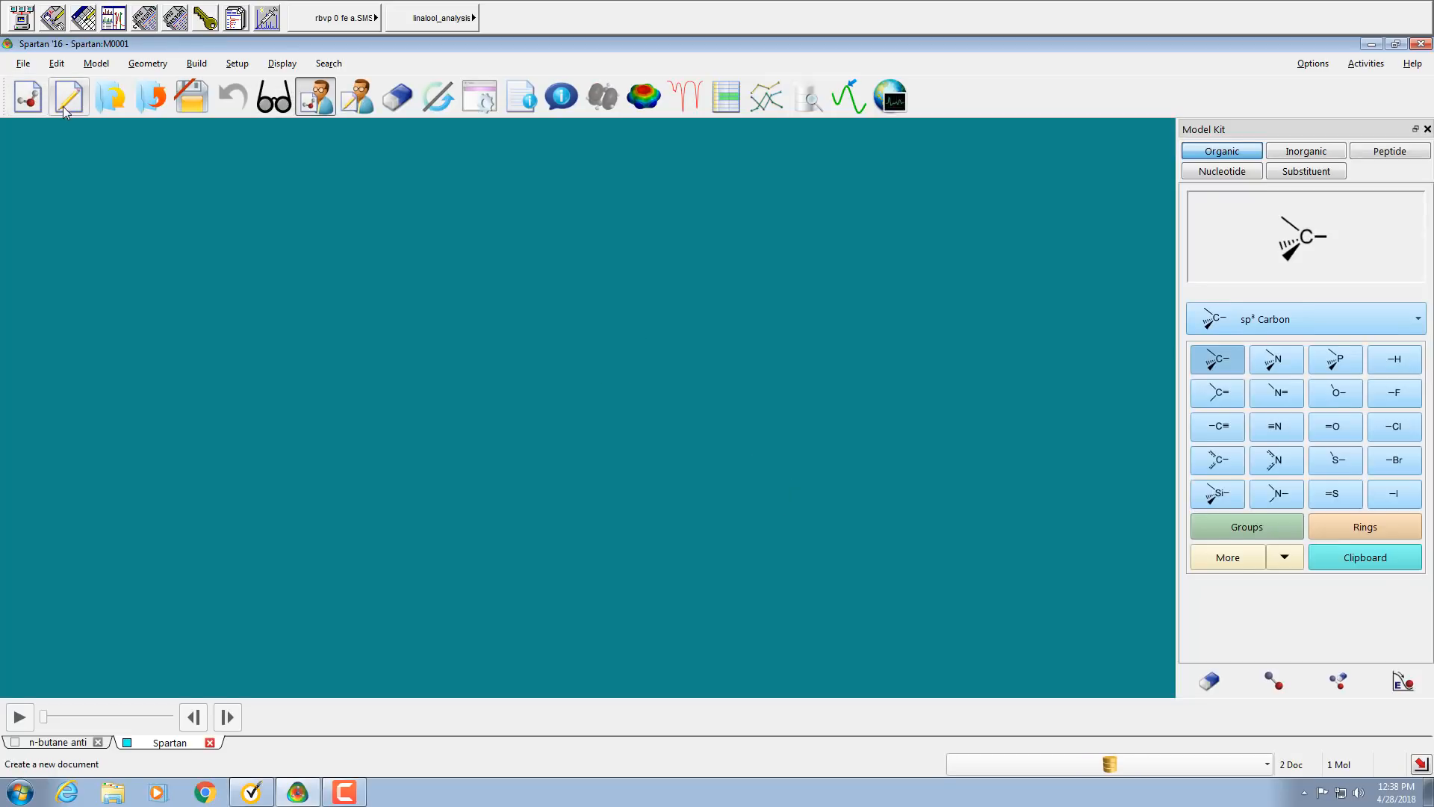
{"action": "left_click", "coordinate": [23, 63]}
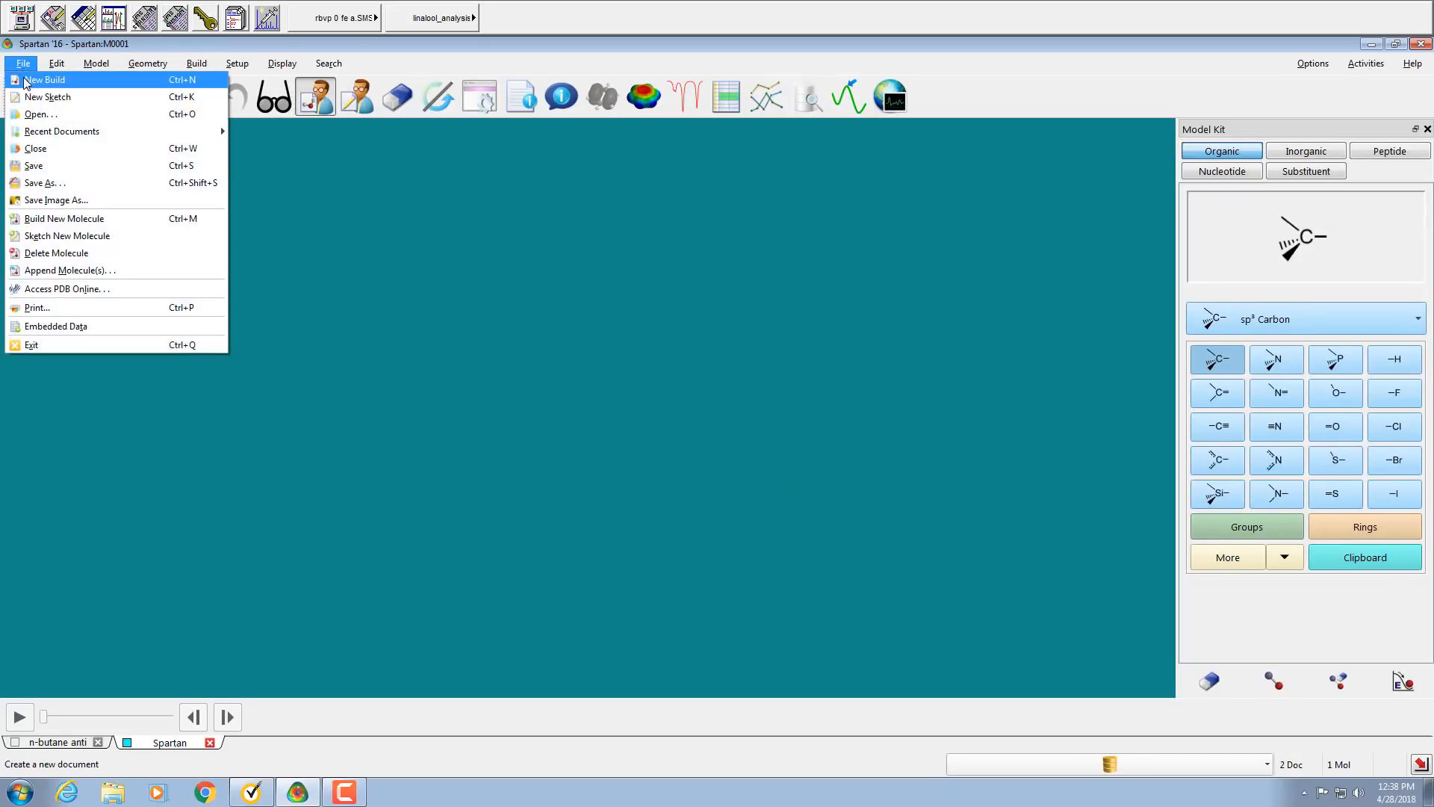
{"action": "left_click", "coordinate": [56, 149]}
Close the "n-butane anti" document and save its changes.
{"action": "left_click", "coordinate": [23, 64]}
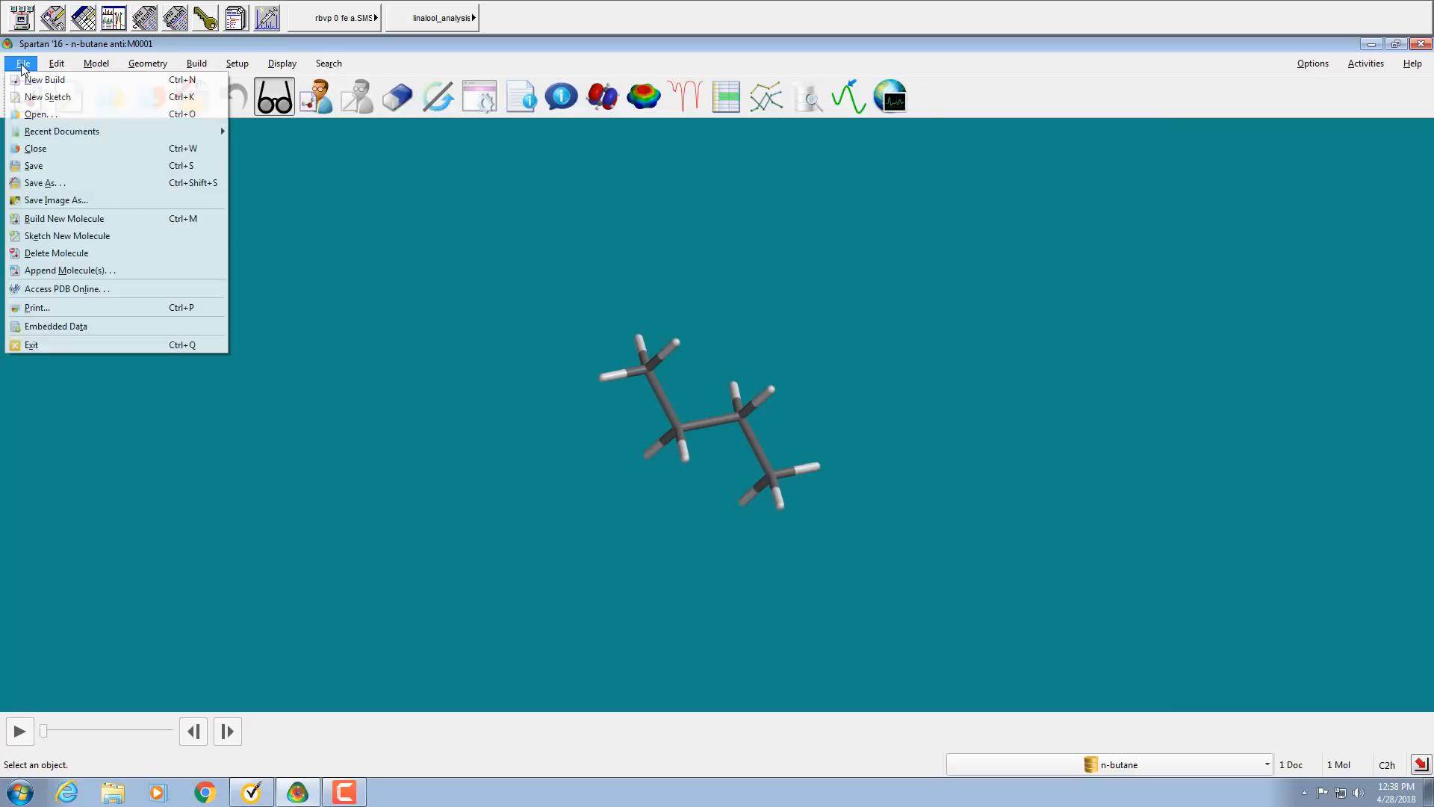
{"action": "left_click", "coordinate": [48, 148]}
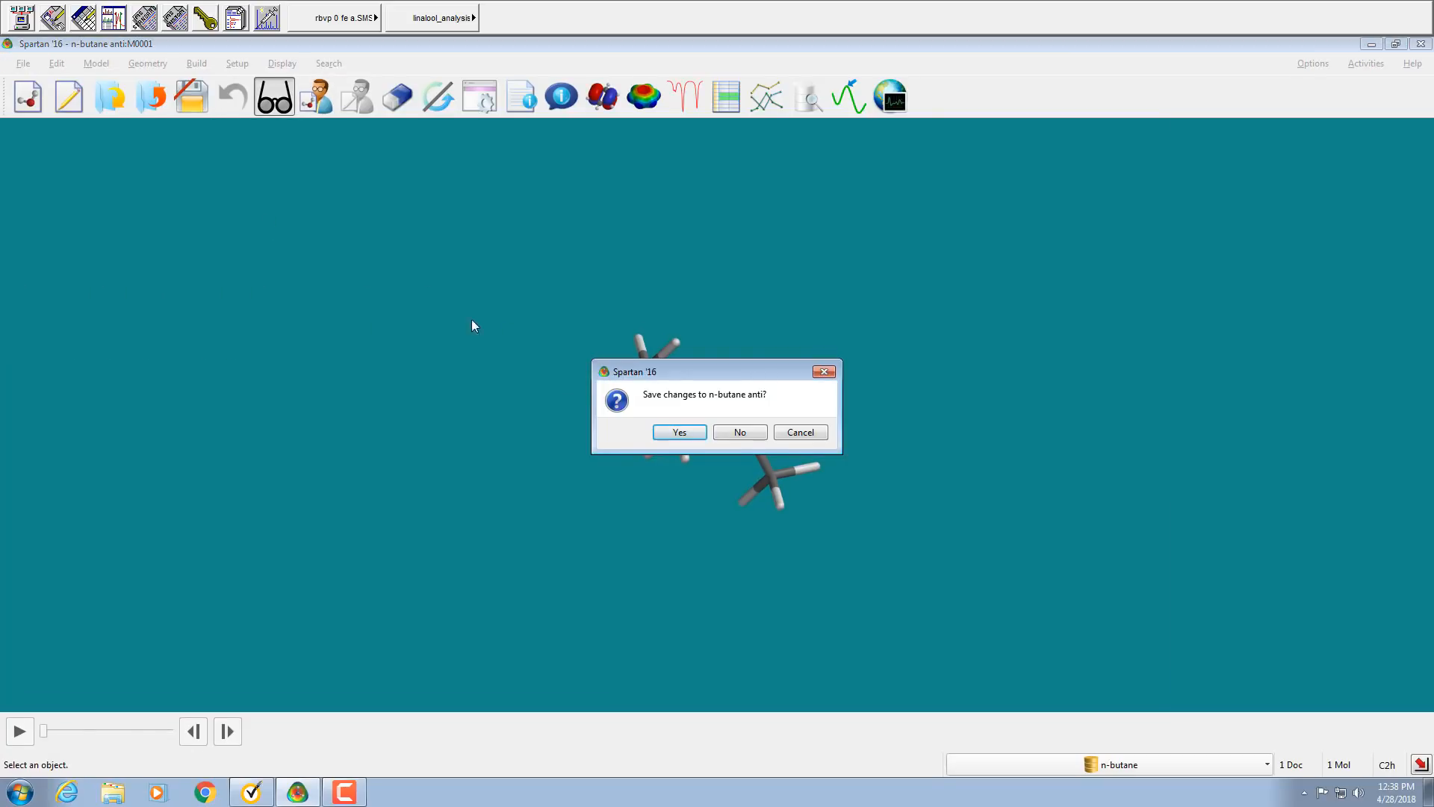
{"action": "left_click", "coordinate": [694, 431]}
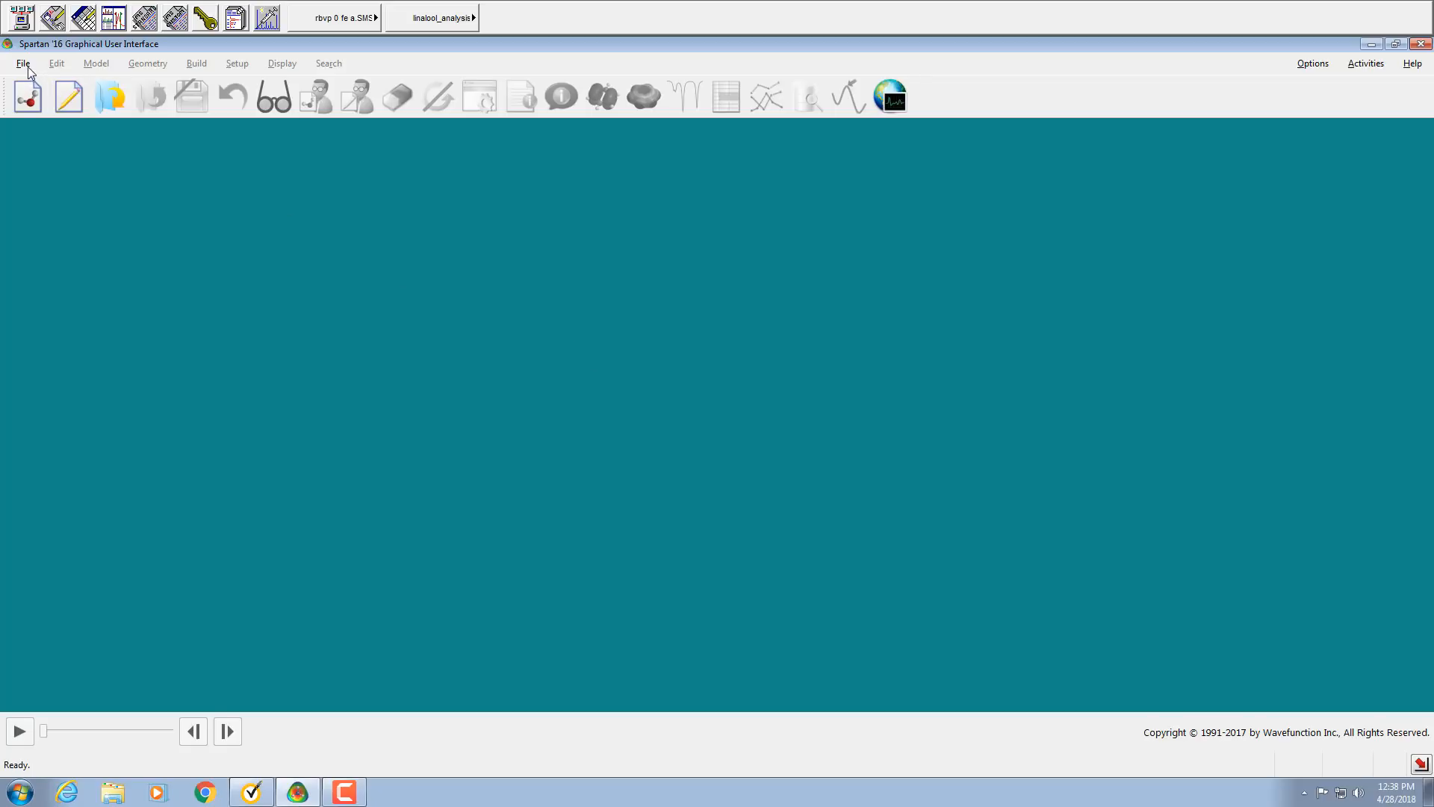
Build n-butane in a new document by joining four sp³ carbons into a gauche chain, and view the finished model.
{"action": "left_click", "coordinate": [28, 96]}
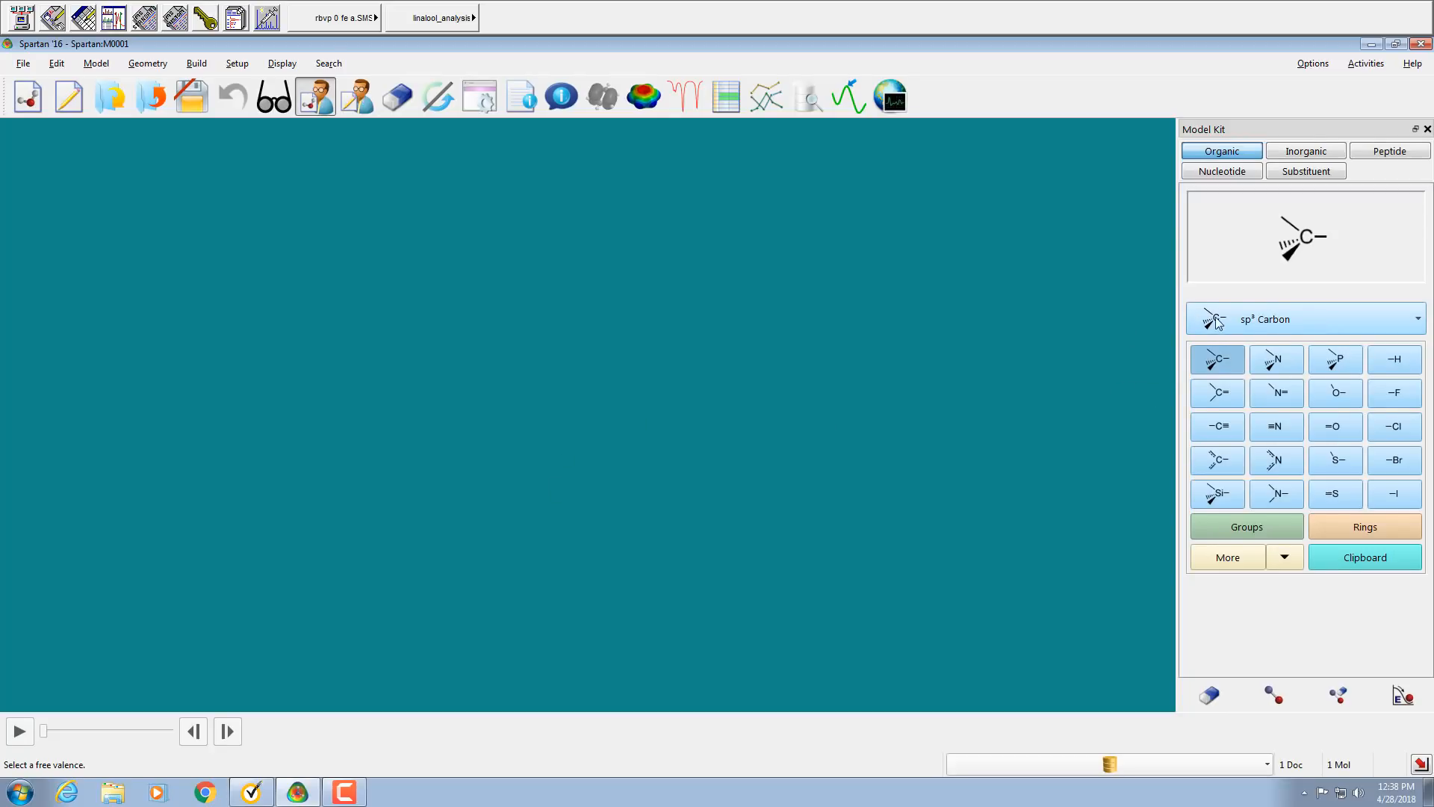
{"action": "left_click", "coordinate": [589, 448]}
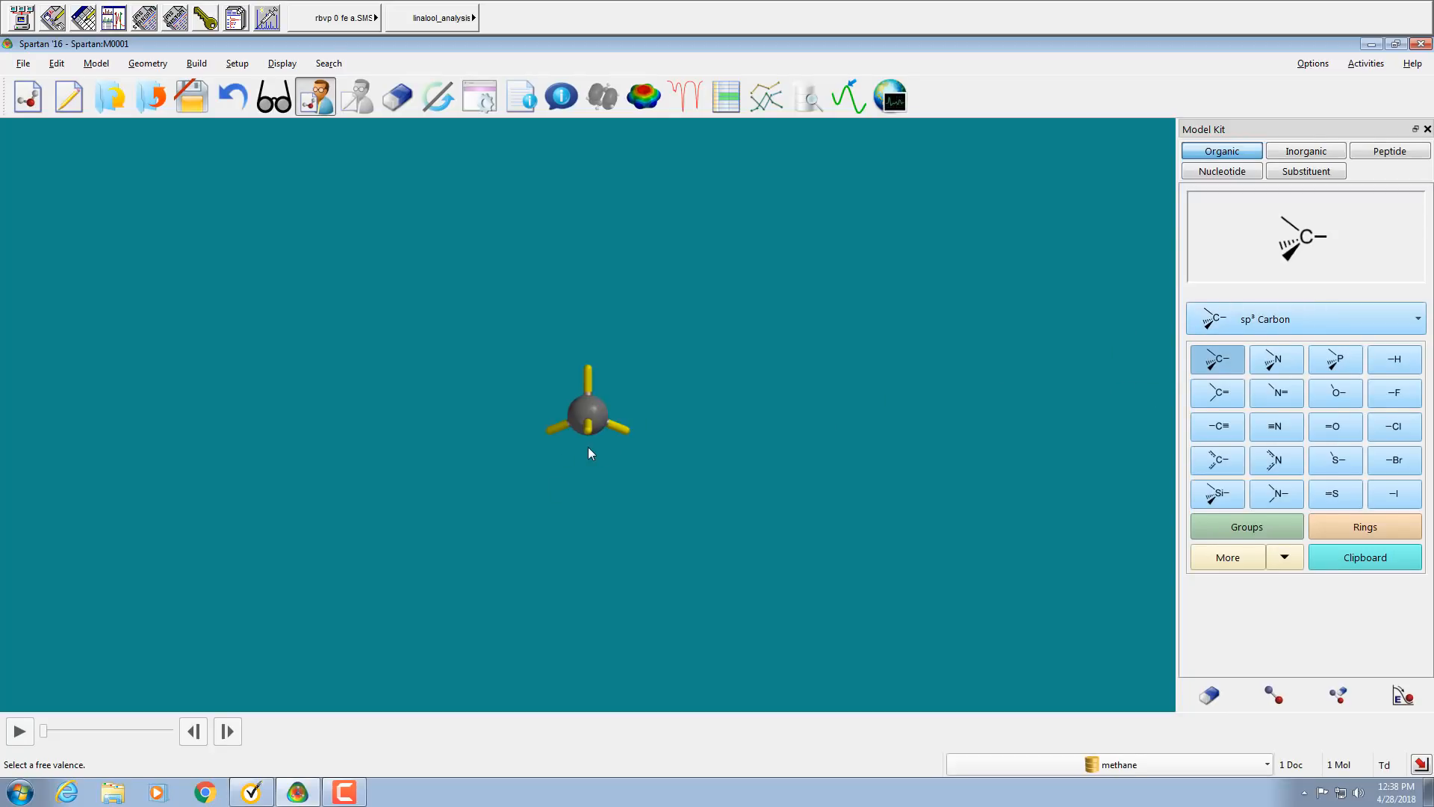
{"action": "left_click", "coordinate": [629, 430]}
{"action": "left_click_drag", "start_coordinate": [544, 499], "coordinate": [616, 533]}
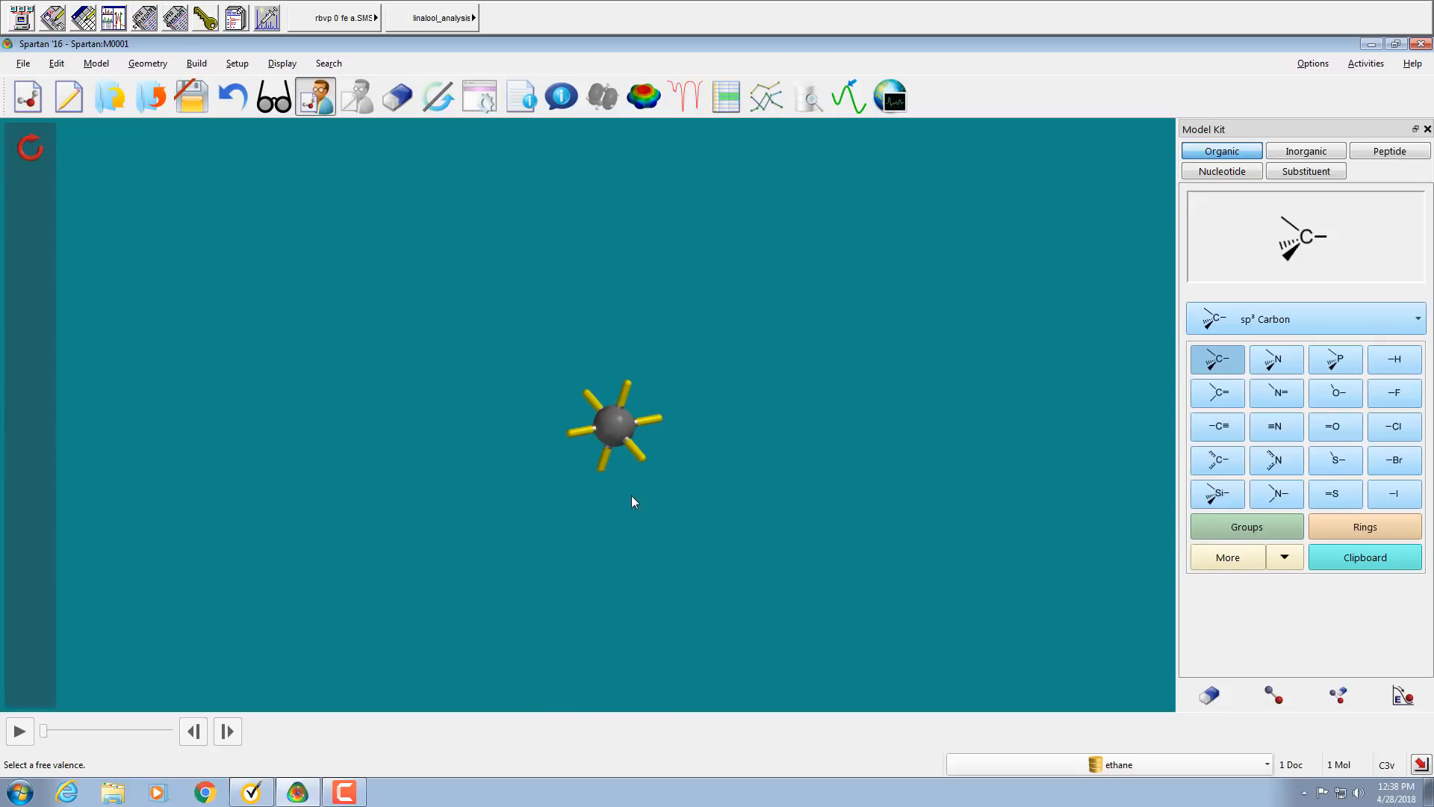
{"action": "left_click", "coordinate": [642, 460]}
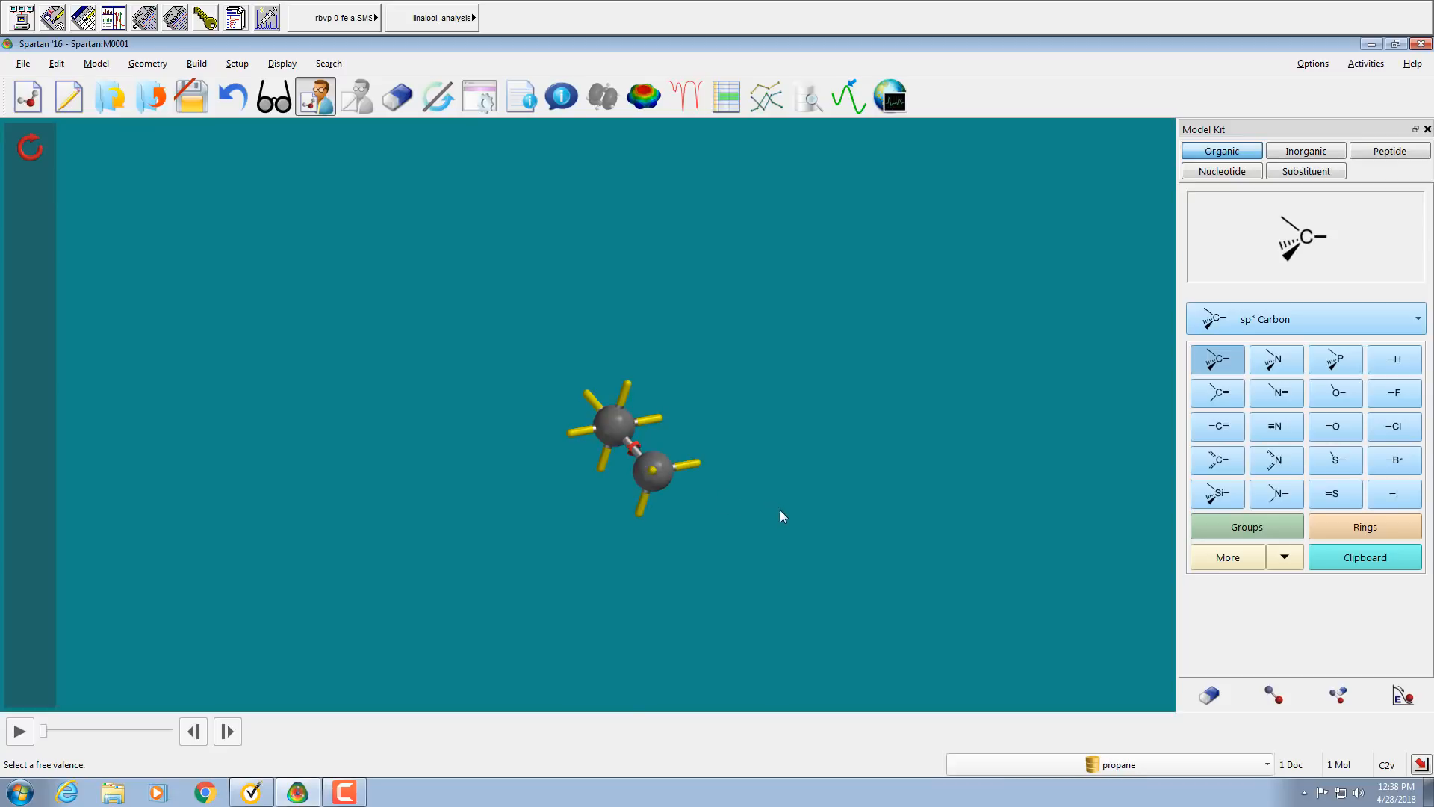
{"action": "left_click_drag", "start_coordinate": [758, 544], "coordinate": [727, 545]}
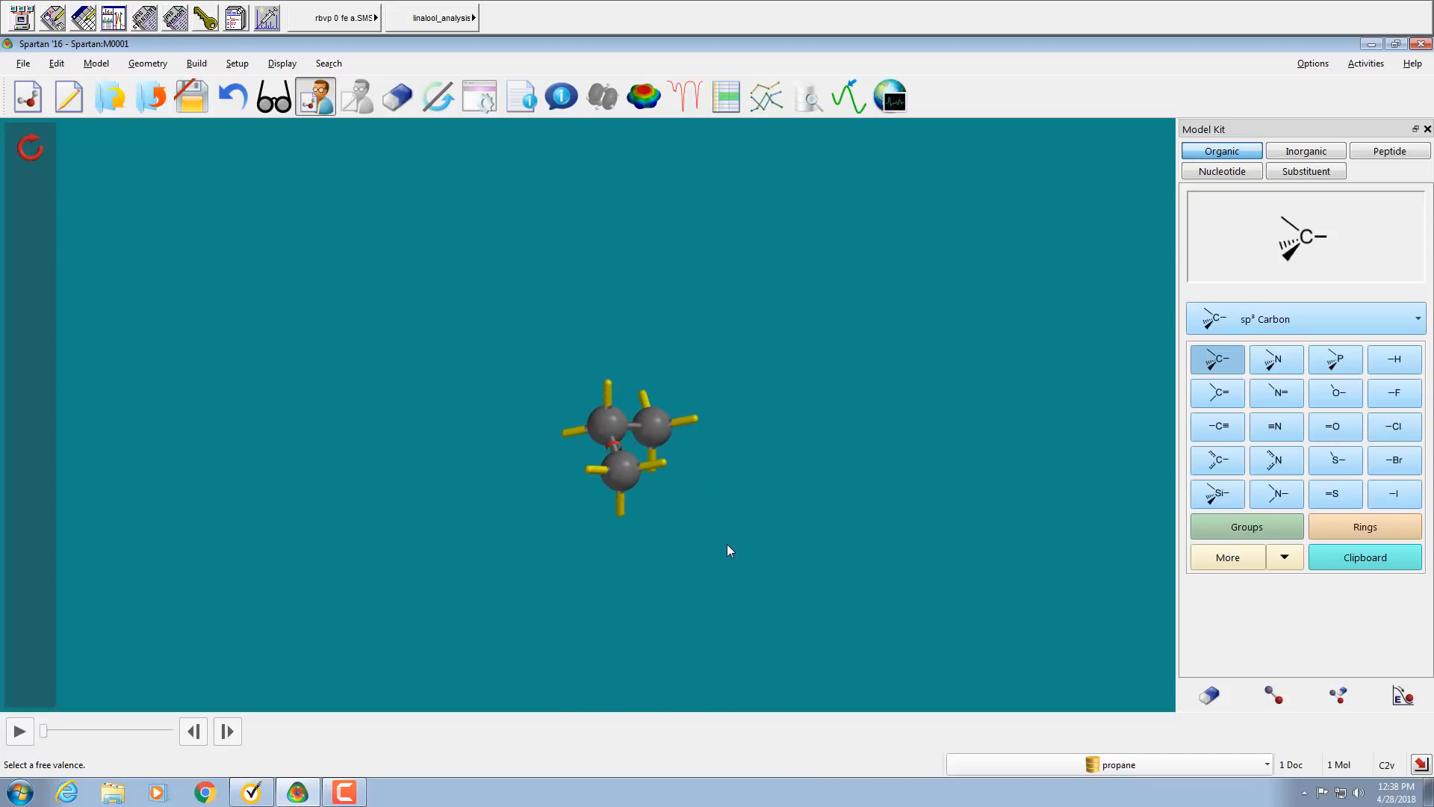
{"action": "left_click", "coordinate": [694, 421]}
{"action": "left_click_drag", "start_coordinate": [818, 550], "coordinate": [860, 549]}
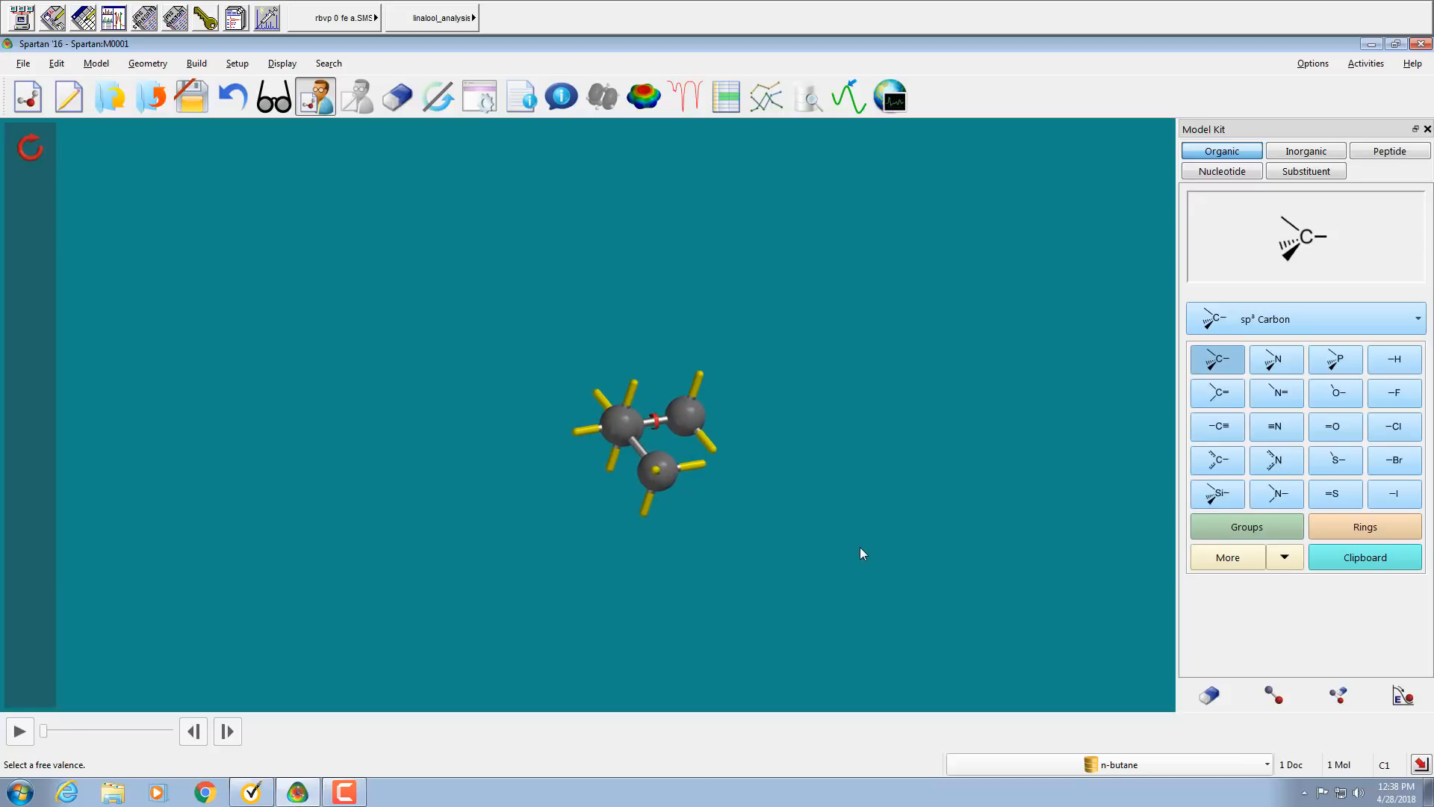
{"action": "left_click", "coordinate": [273, 102]}
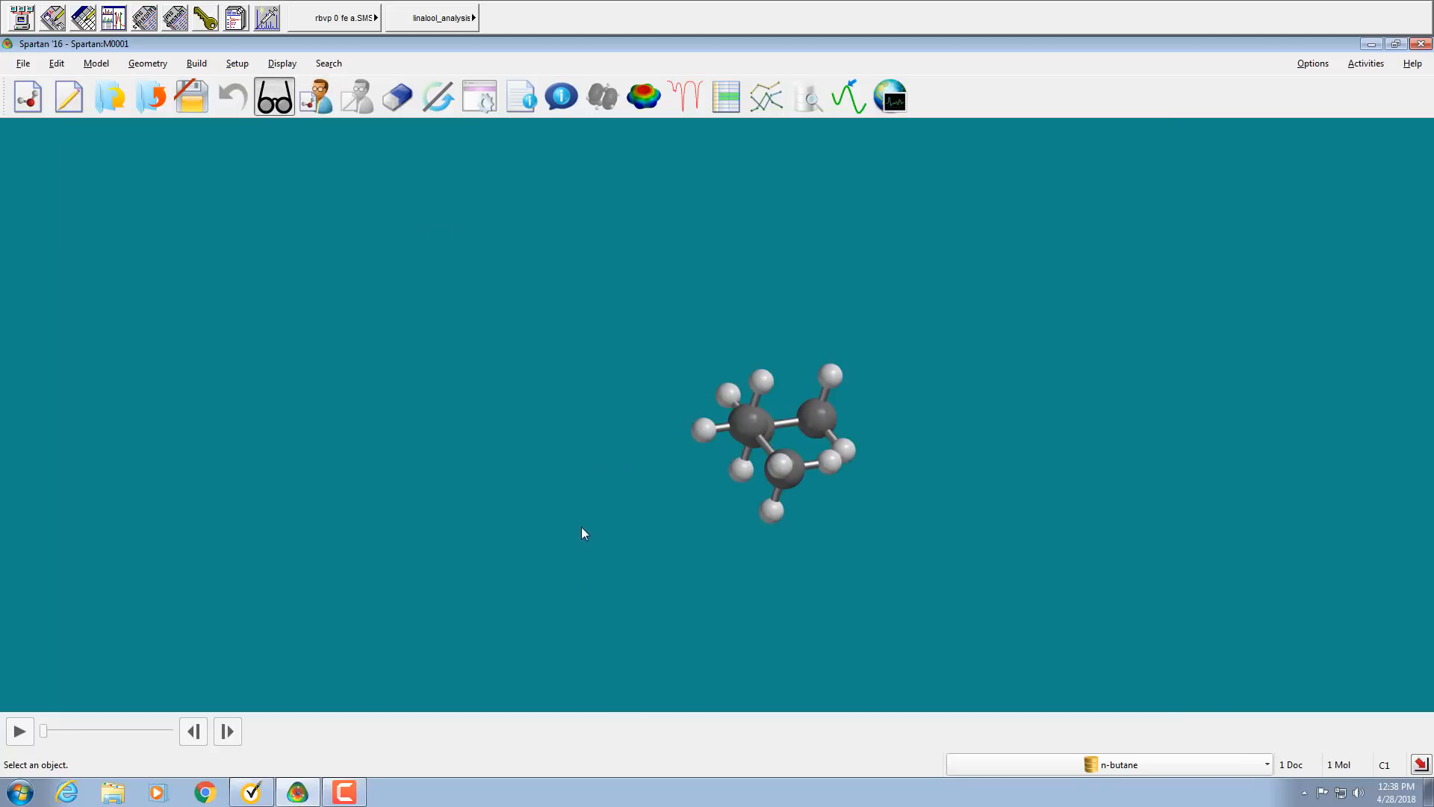
{"action": "mouse_move", "coordinate": [581, 526]}
{"action": "left_mouse_down"}
{"action": "mouse_move", "coordinate": [567, 541]}
{"action": "mouse_move", "coordinate": [513, 538]}
{"action": "mouse_move", "coordinate": [599, 546]}
{"action": "left_mouse_up"}
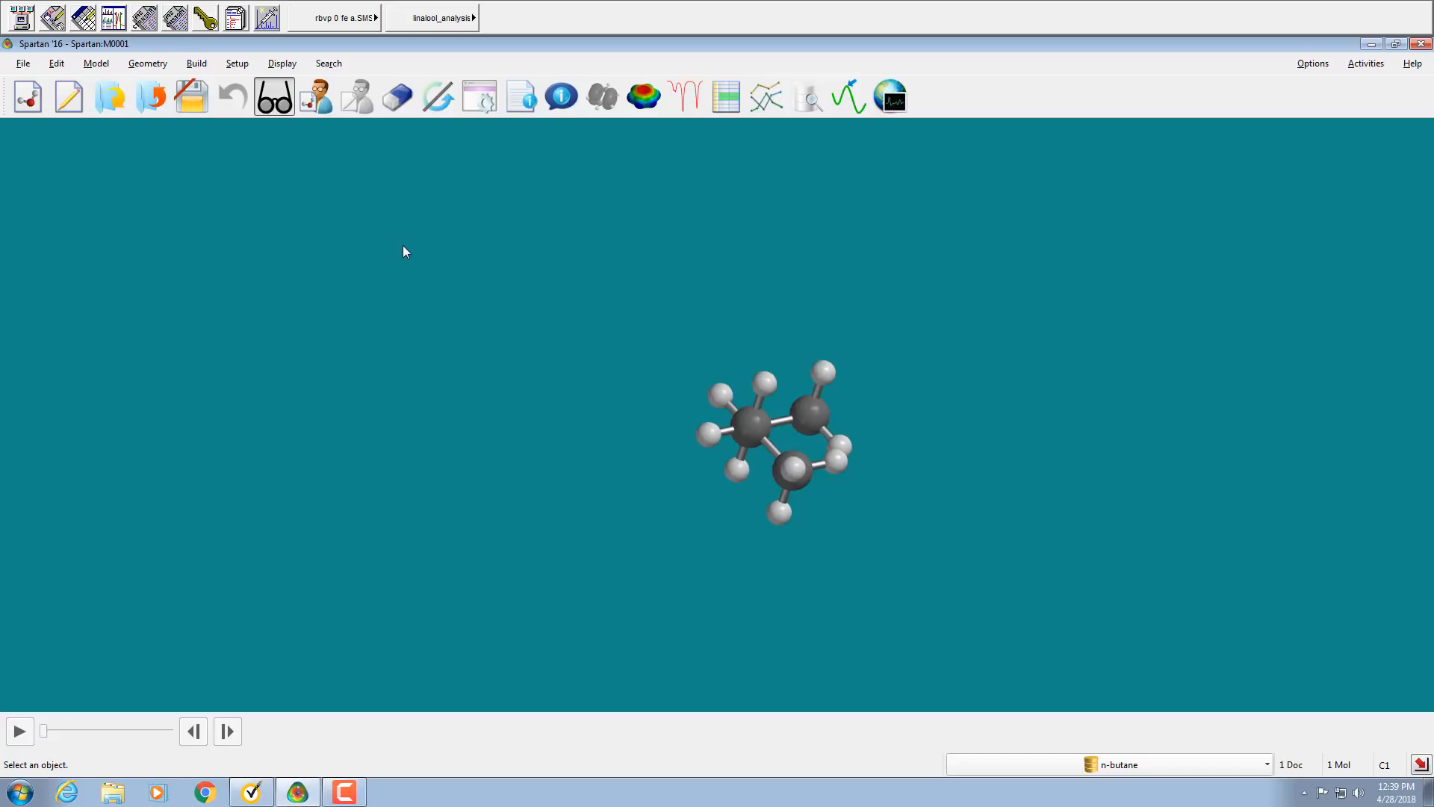
Set up an Equilibrium Geometry calculation at the Ground state in Gas with the Semi-Empirical PM3 method.
{"action": "left_click", "coordinate": [238, 64]}
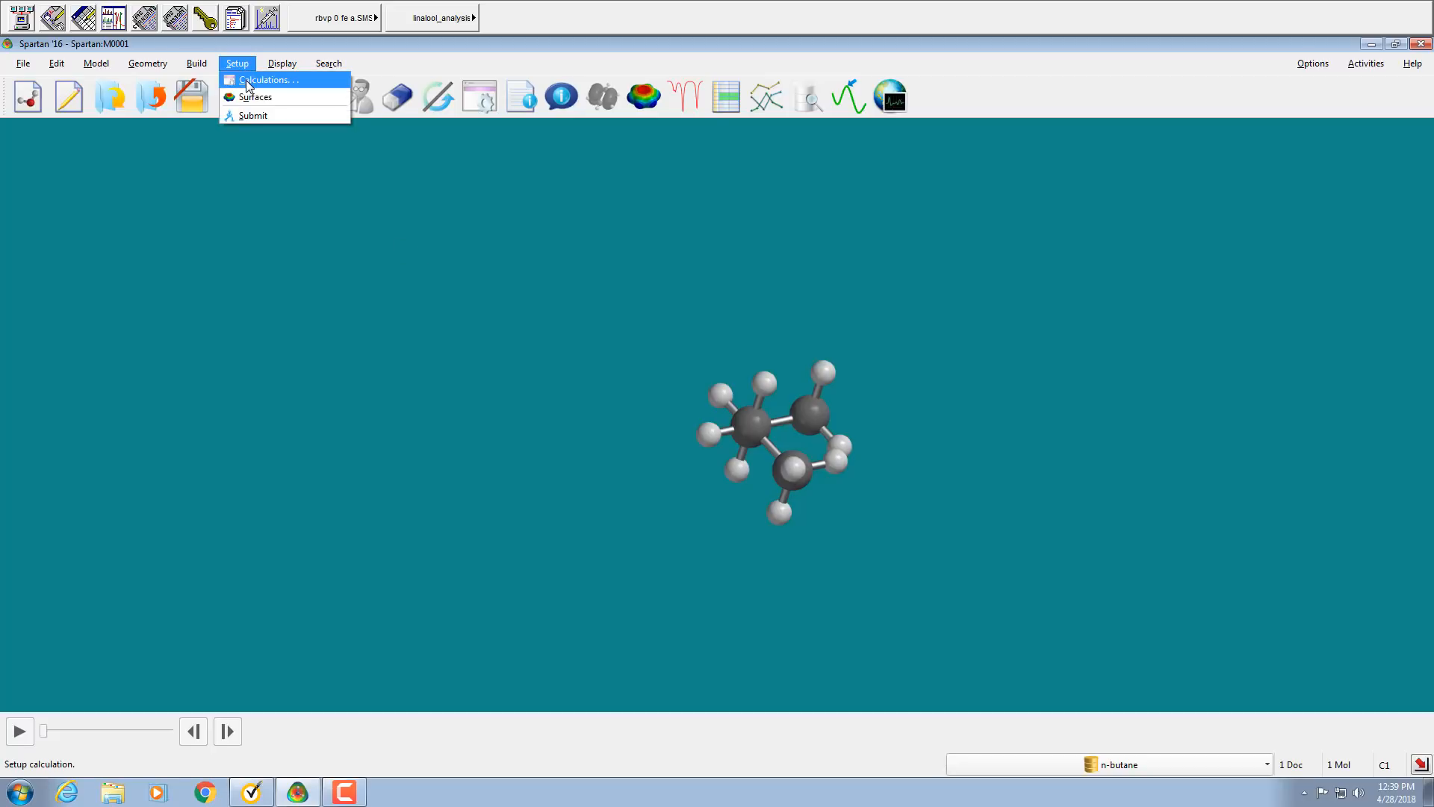
{"action": "left_click", "coordinate": [246, 81]}
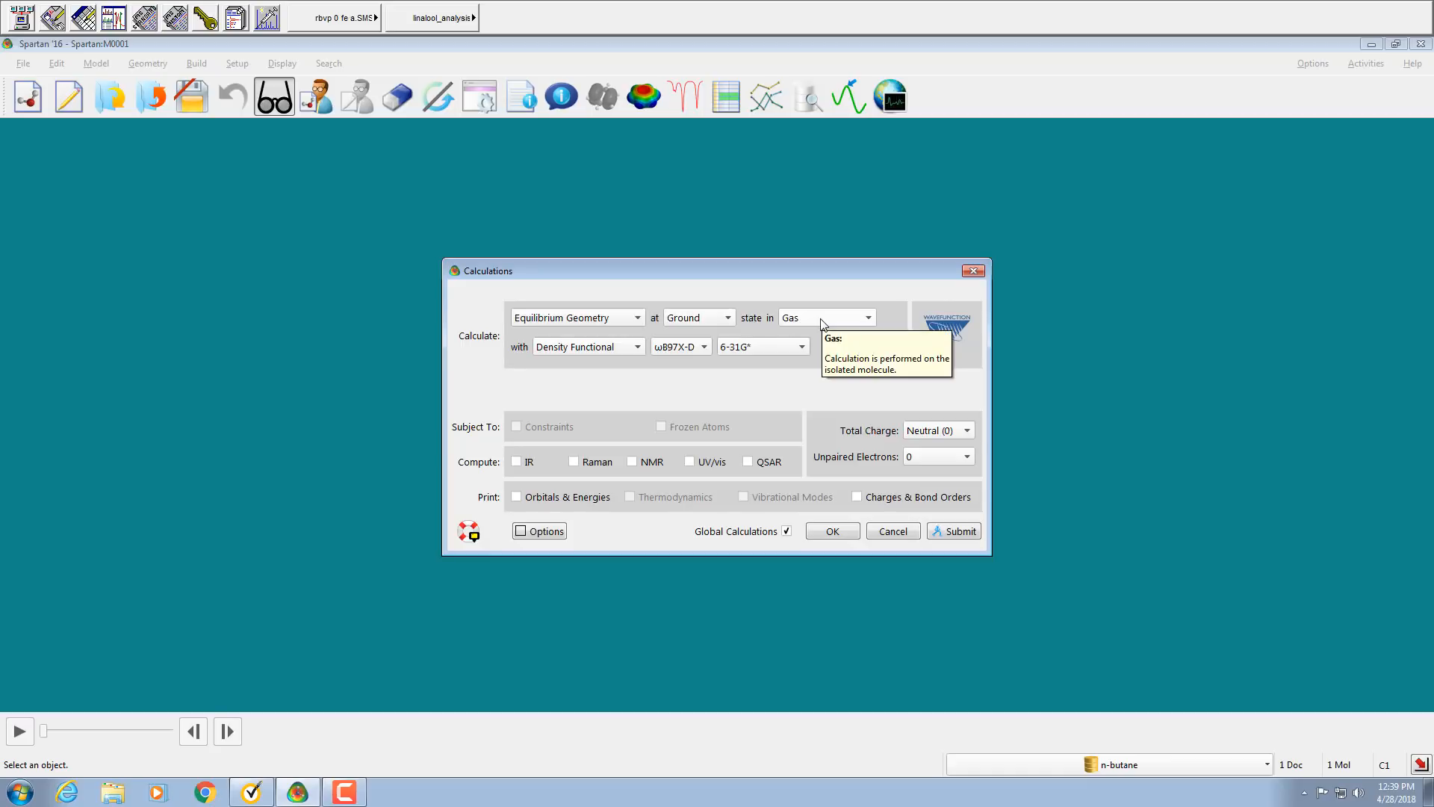
{"action": "left_click", "coordinate": [637, 346]}
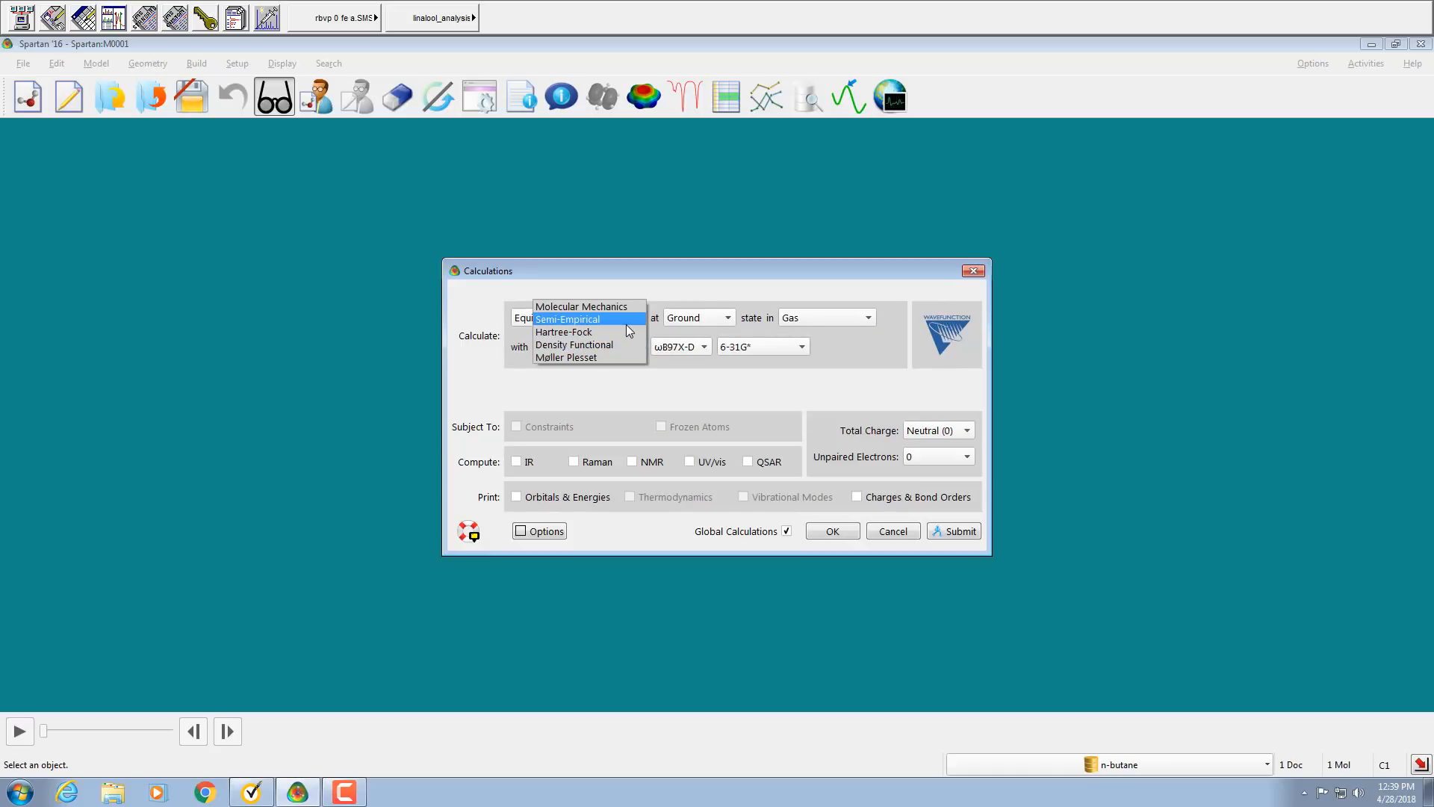
{"action": "left_click", "coordinate": [625, 321]}
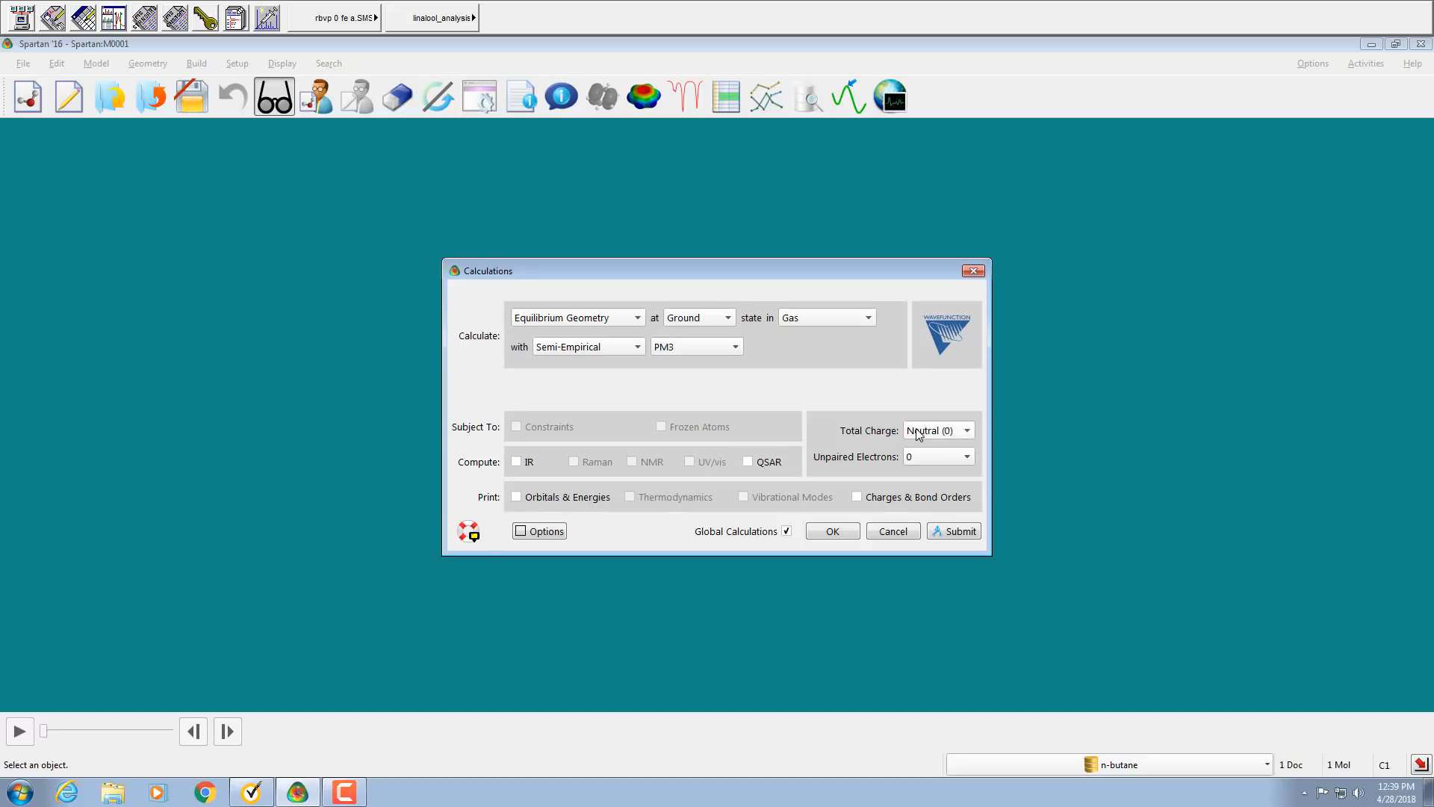
Submit the calculation with the file saved as "n-butane gauche" and dismiss the start and completion messages.
{"action": "left_click", "coordinate": [949, 534]}
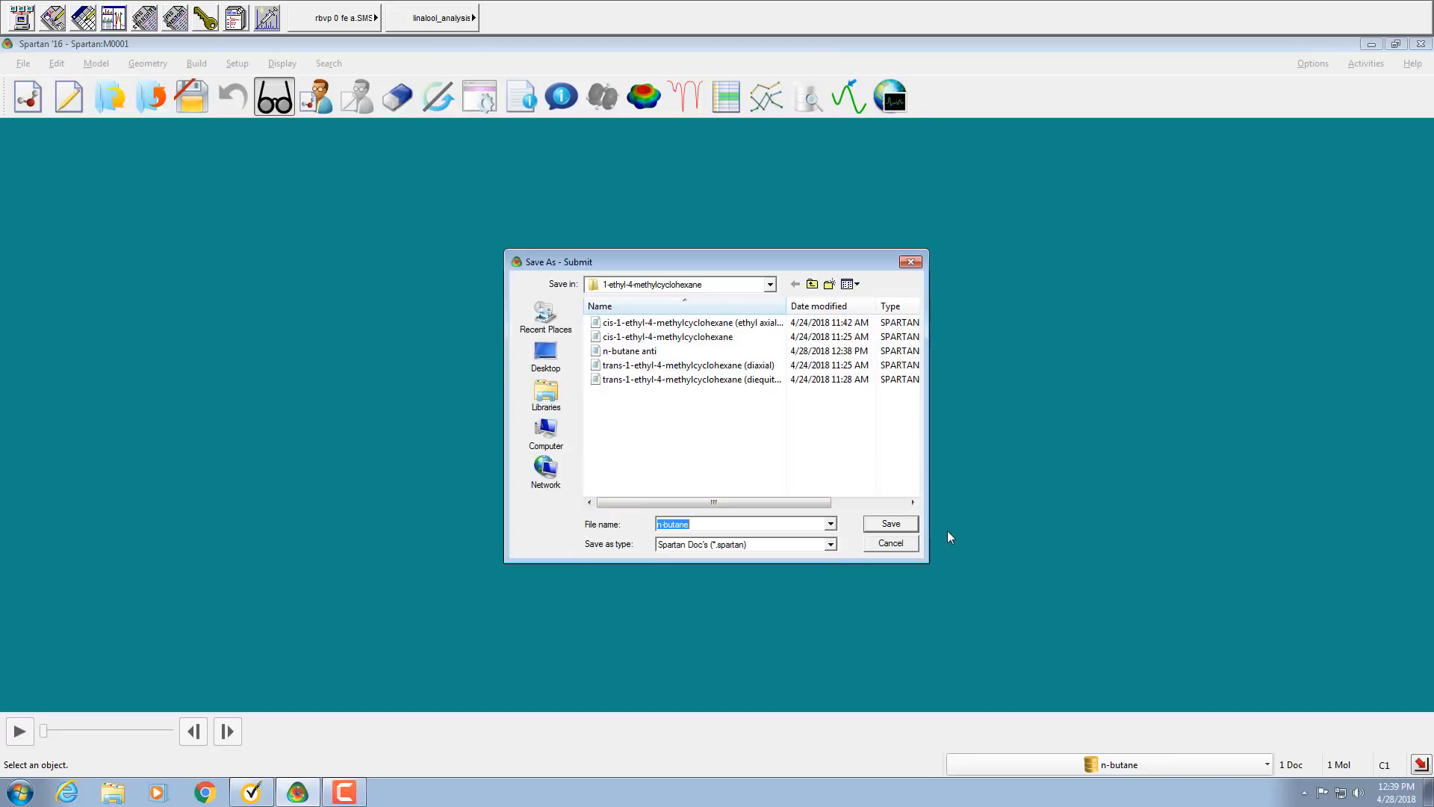
{"action": "left_click", "coordinate": [718, 526]}
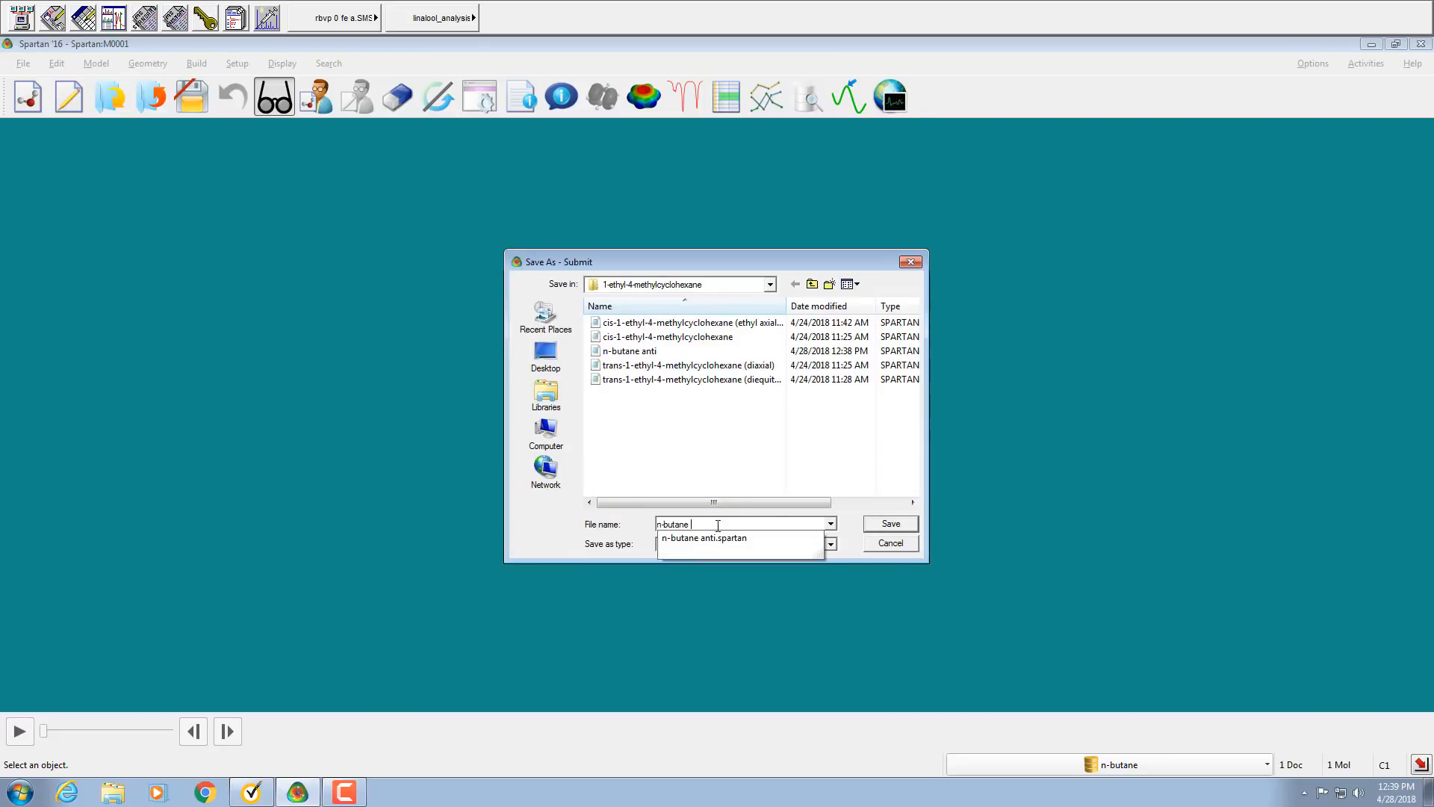
{"action": "type", "text": "gauche"}
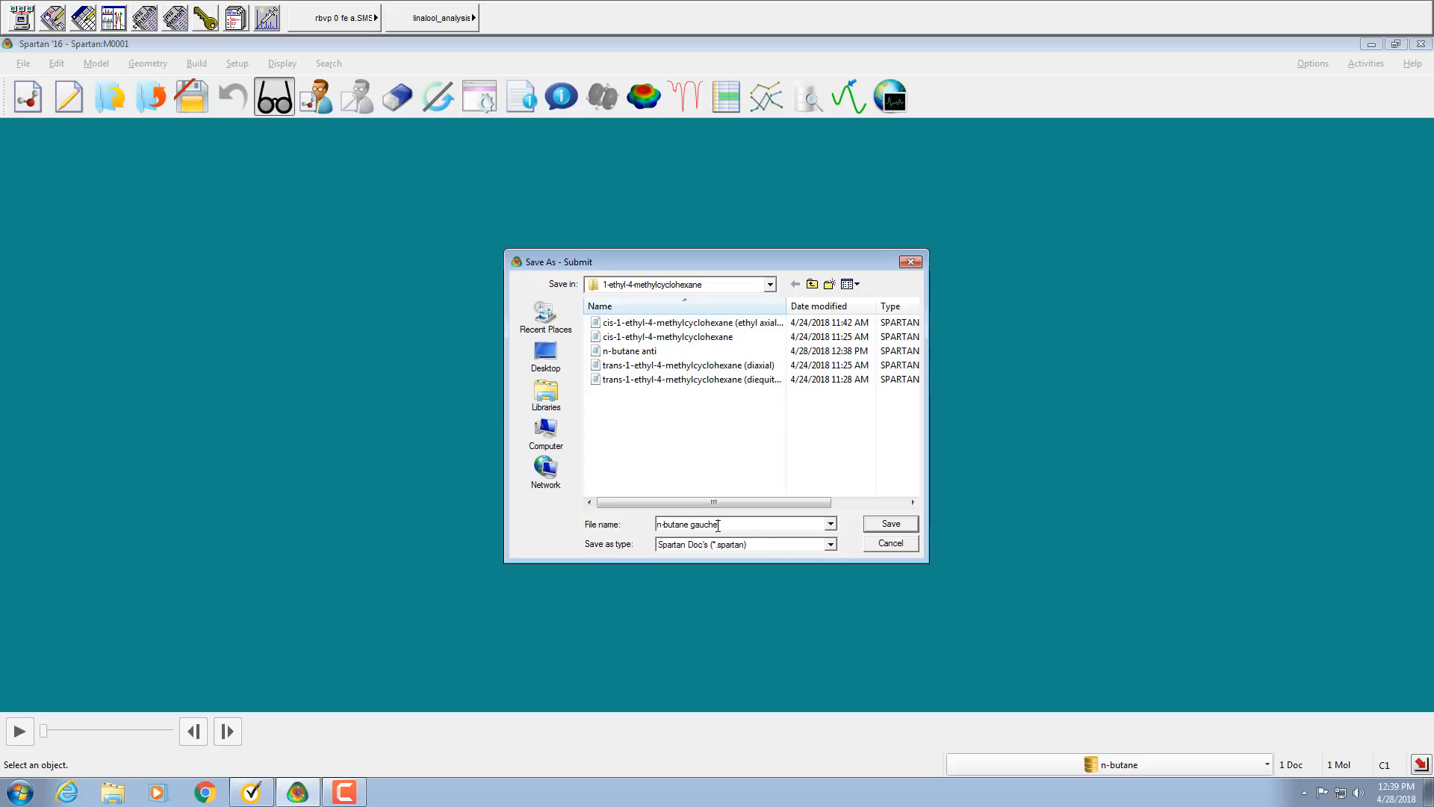
{"action": "left_click", "coordinate": [892, 526]}
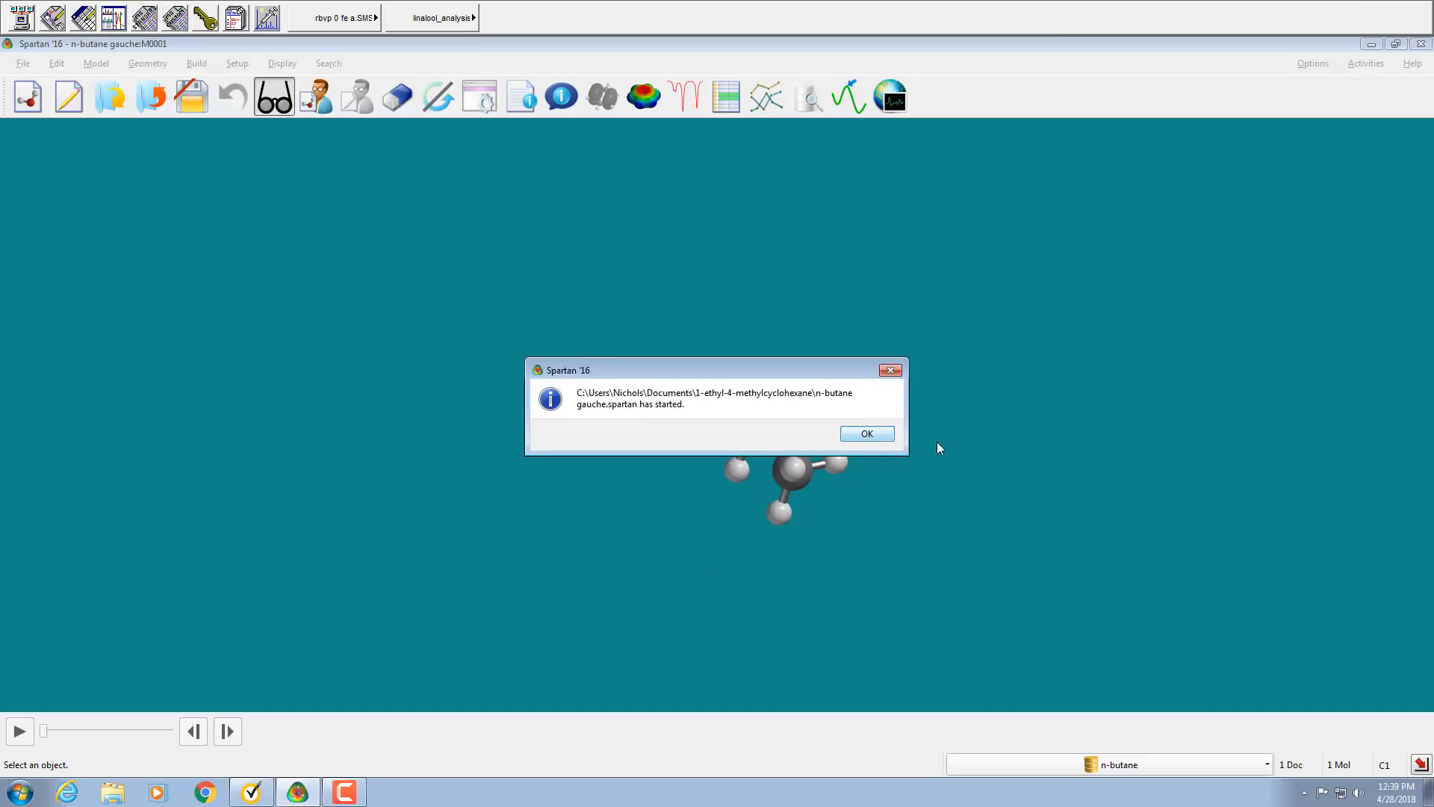
{"action": "left_click", "coordinate": [866, 433]}
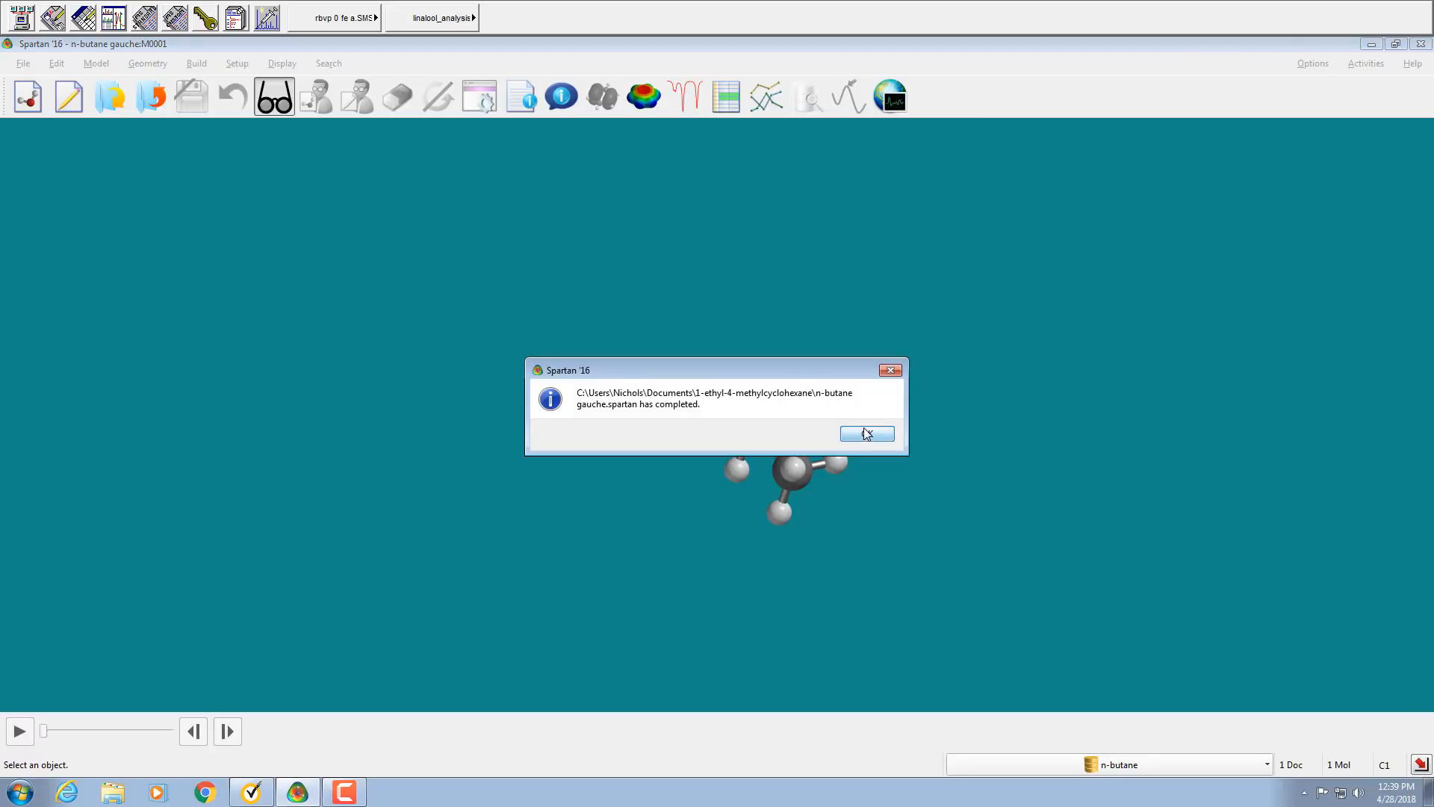
{"action": "left_click", "coordinate": [878, 434]}
Inspect the optimized gauche n-butane from different angles, review its molecule properties such as energy and dipole moment, and close them.
{"action": "left_click_drag", "start_coordinate": [894, 532], "coordinate": [853, 493]}
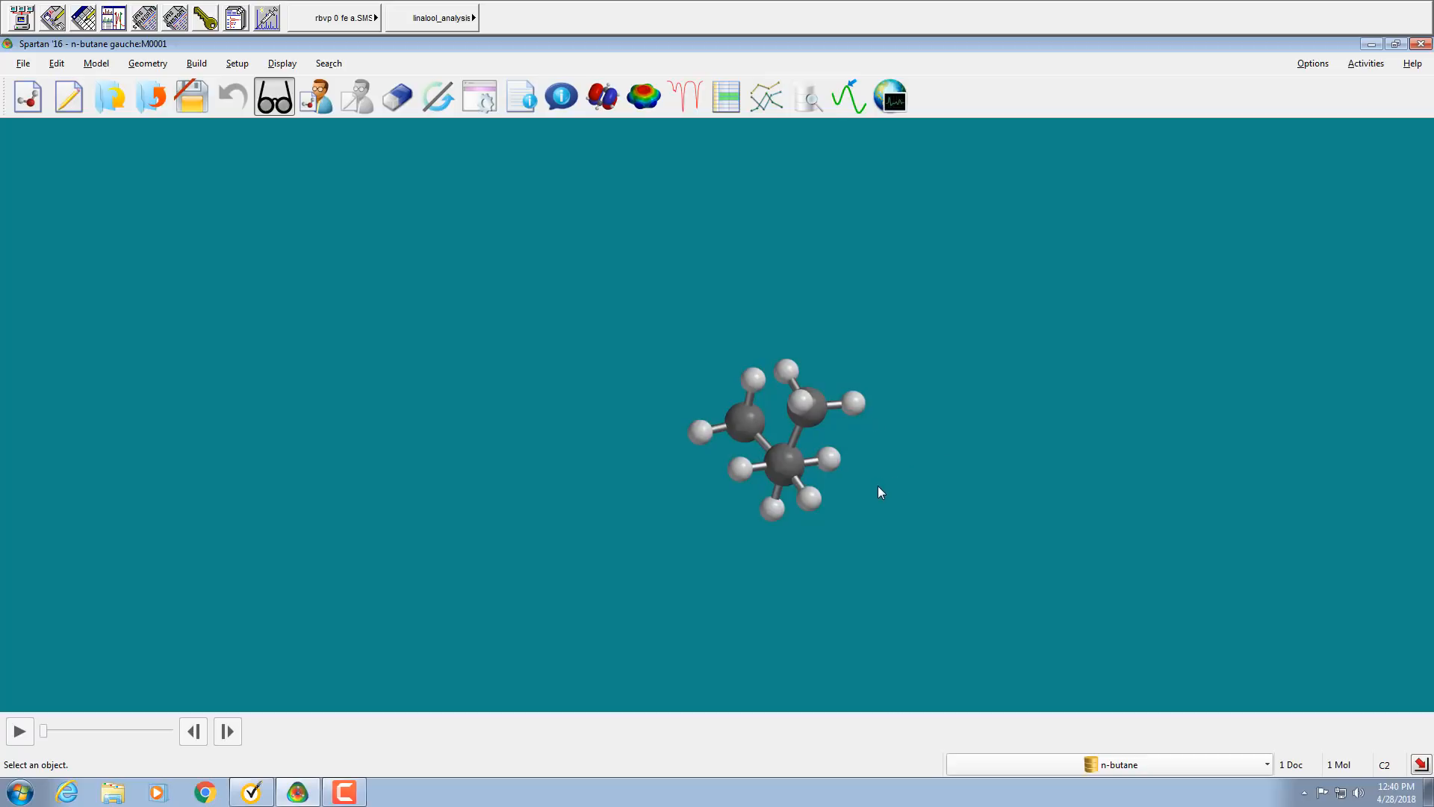
{"action": "mouse_move", "coordinate": [877, 486]}
{"action": "left_mouse_down"}
{"action": "mouse_move", "coordinate": [858, 496]}
{"action": "mouse_move", "coordinate": [878, 485]}
{"action": "left_mouse_up"}
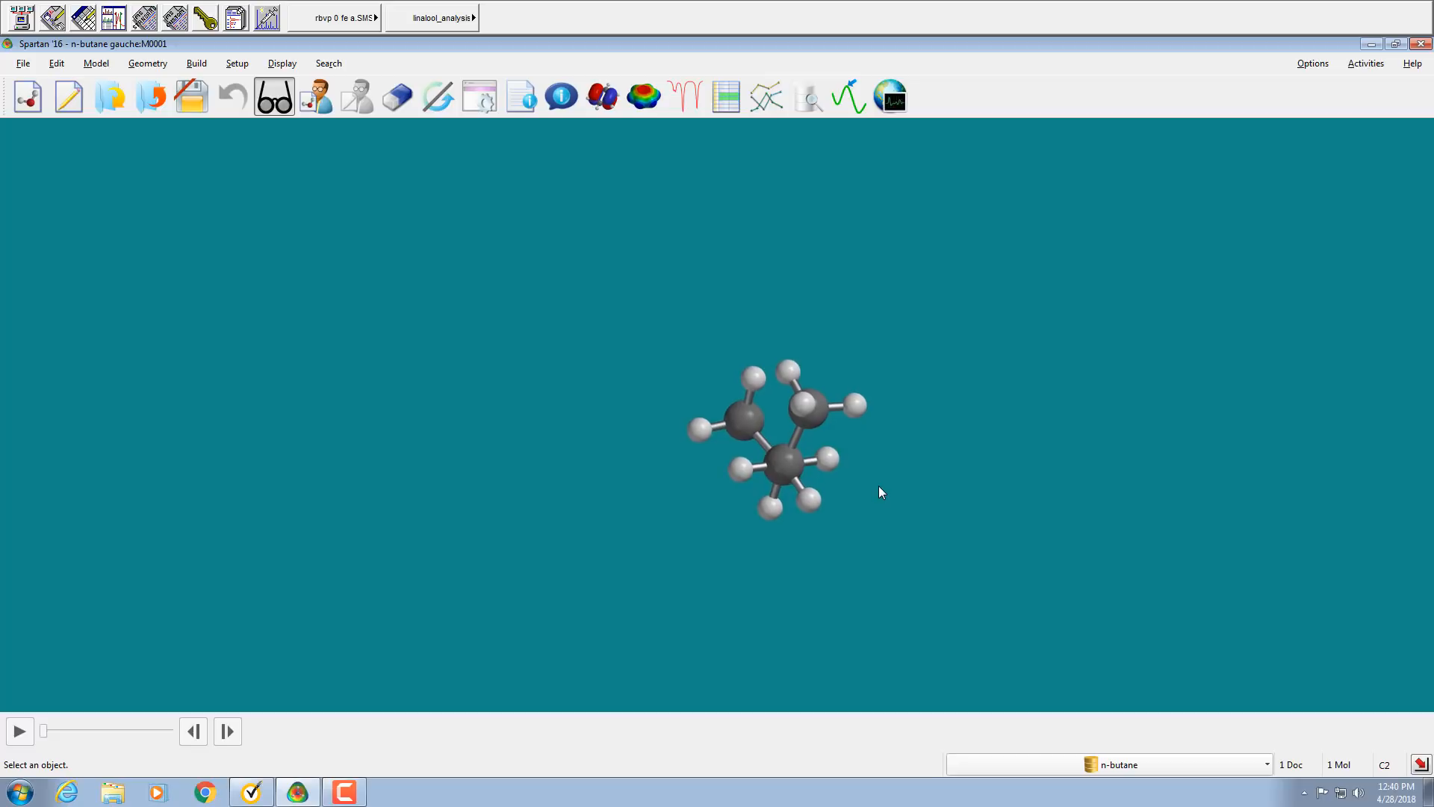
{"action": "left_click", "coordinate": [290, 67]}
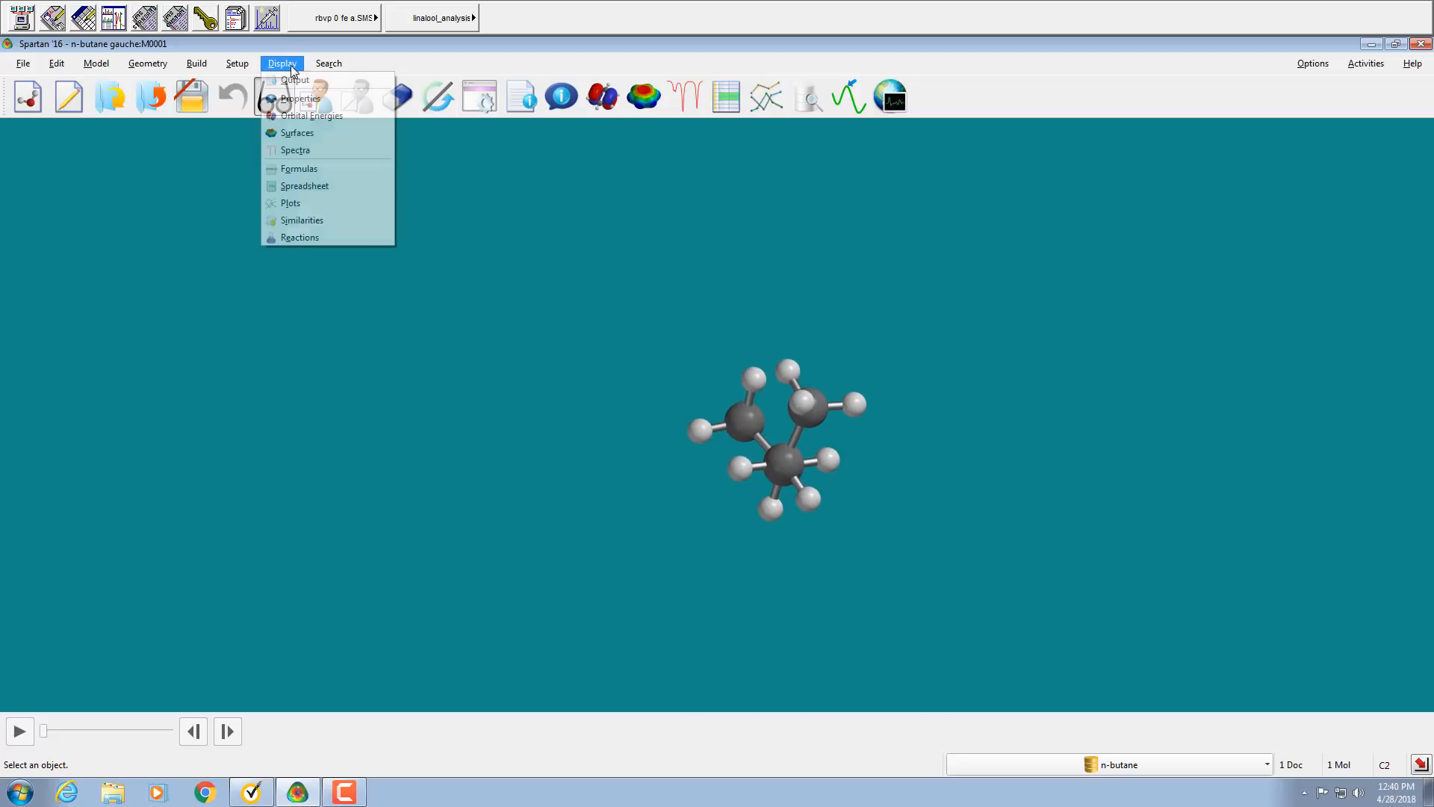
{"action": "left_click", "coordinate": [299, 97]}
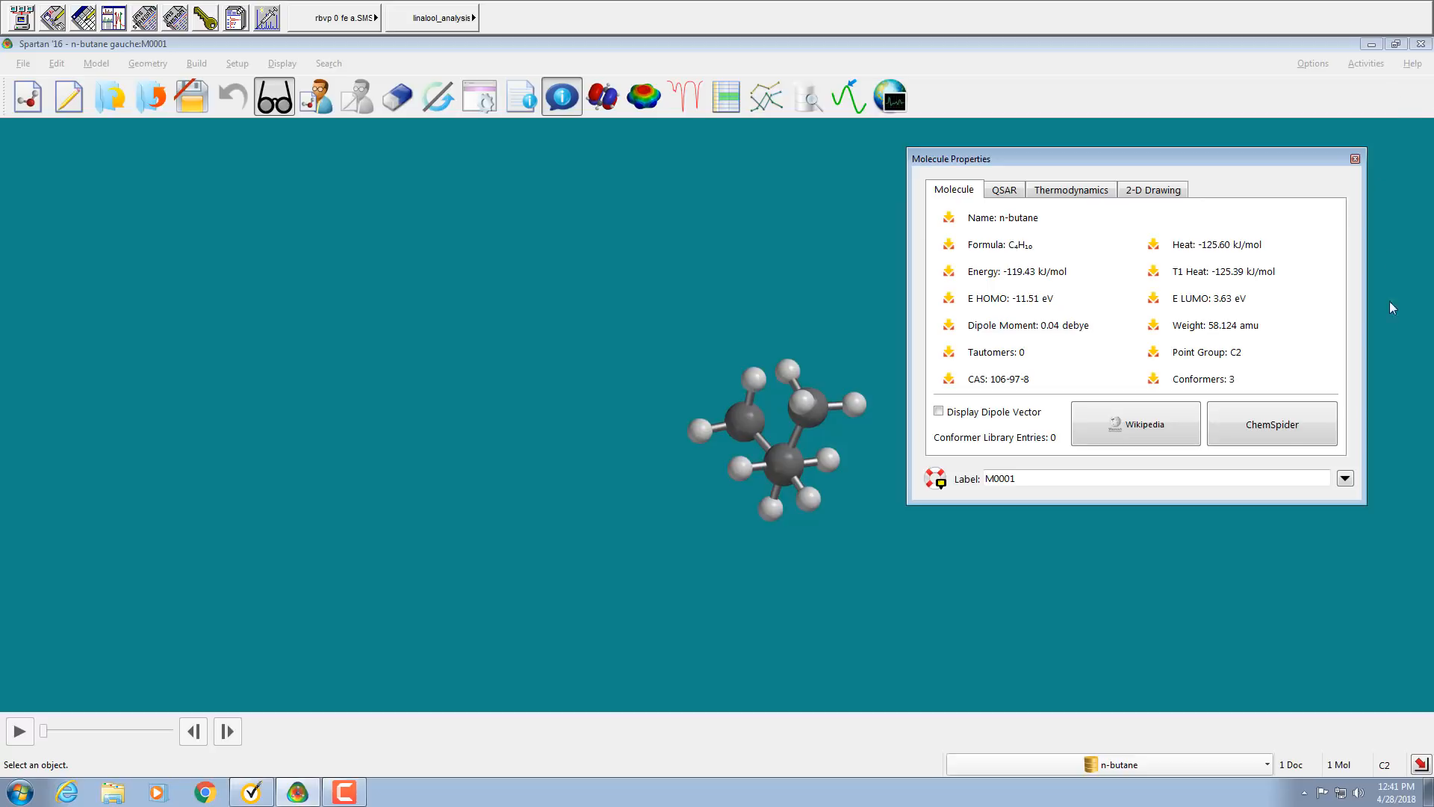
{"action": "left_click", "coordinate": [1356, 158]}
Close the gauche n-butane document and save its changes.
{"action": "left_click_drag", "start_coordinate": [901, 469], "coordinate": [813, 499]}
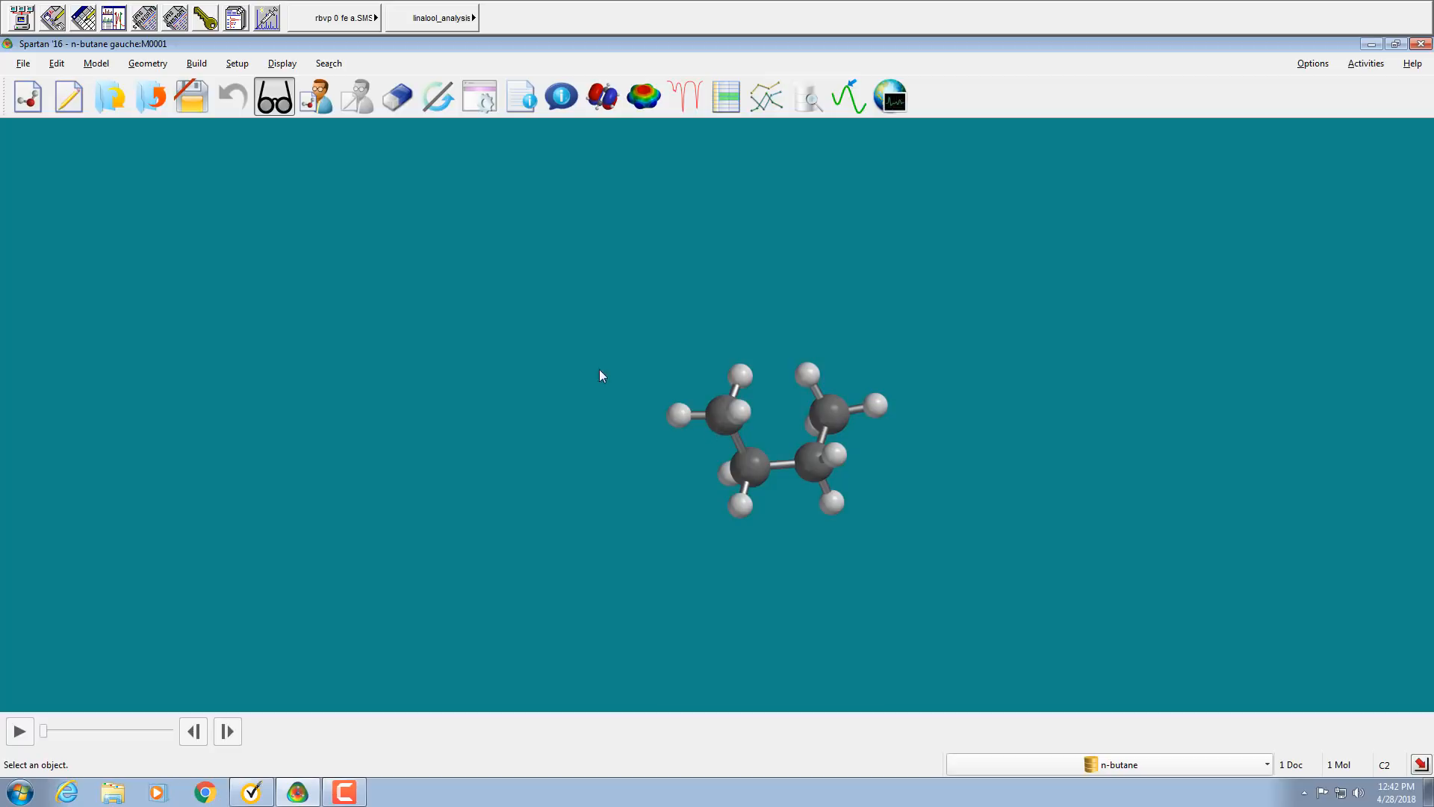
{"action": "left_click", "coordinate": [25, 66]}
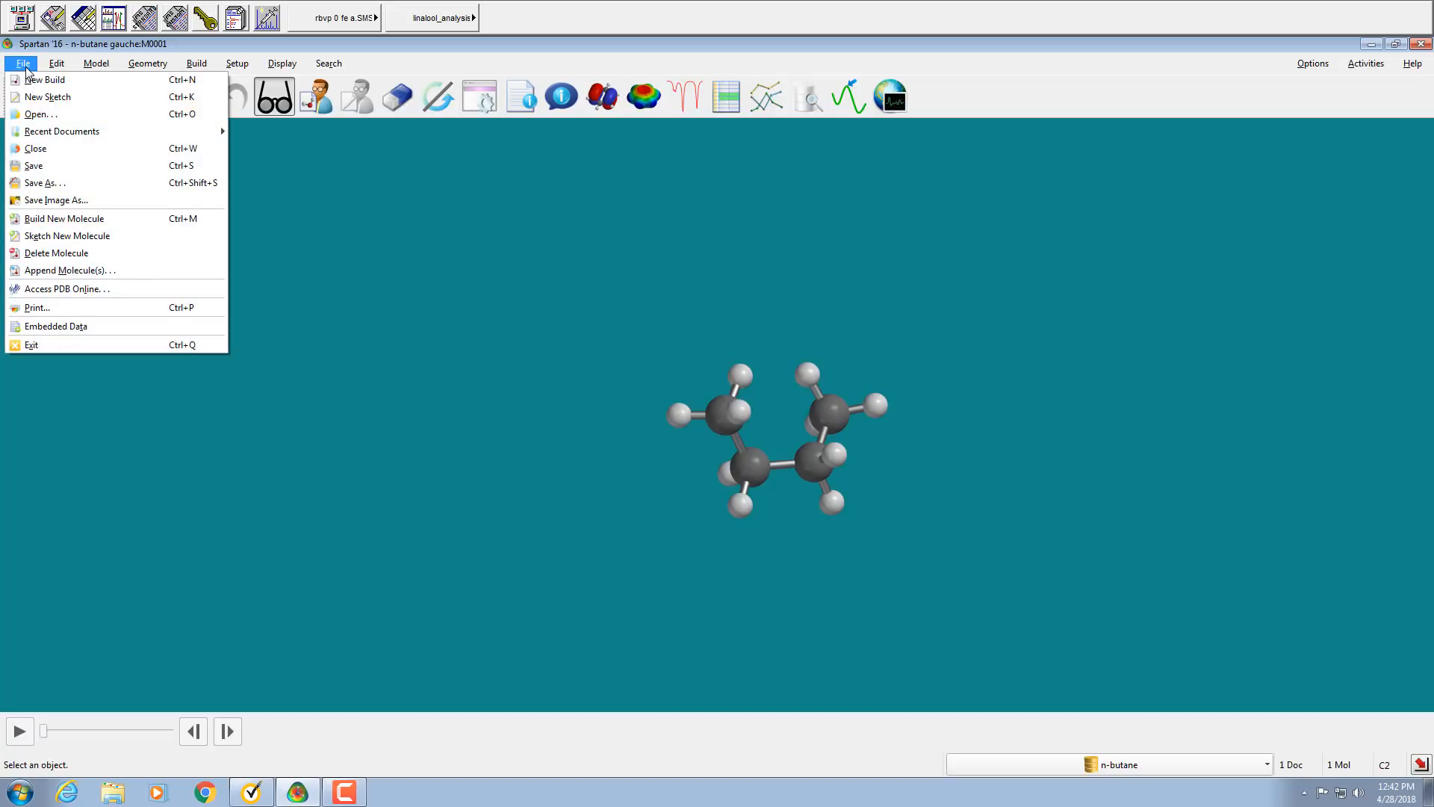
{"action": "left_click", "coordinate": [40, 150]}
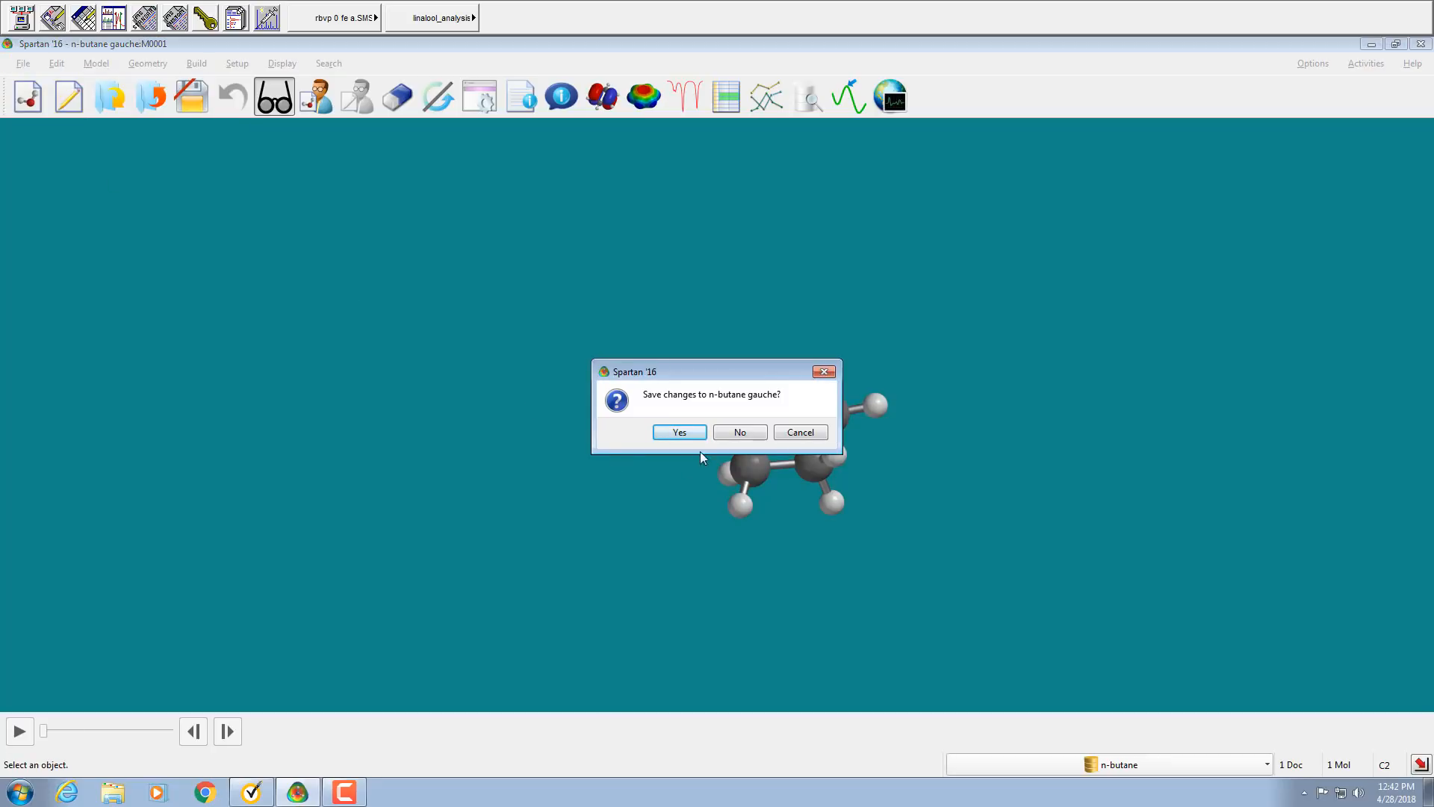
{"action": "left_click", "coordinate": [688, 432]}
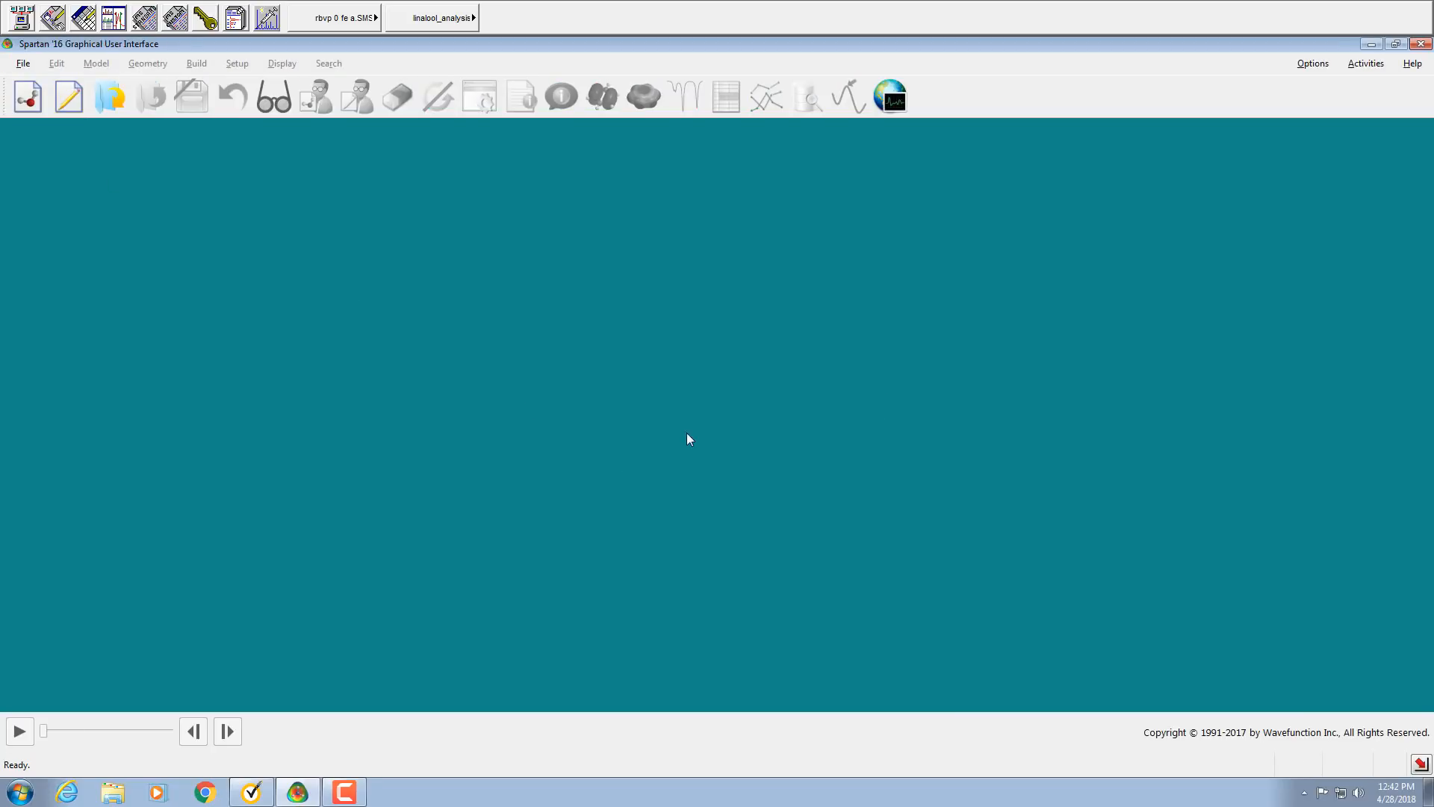
Build acetone in a new document from an sp³ carbon, an sp² carbon, an sp² oxygen and a second sp³ carbon, and view the finished model.
{"action": "left_click", "coordinate": [23, 114]}
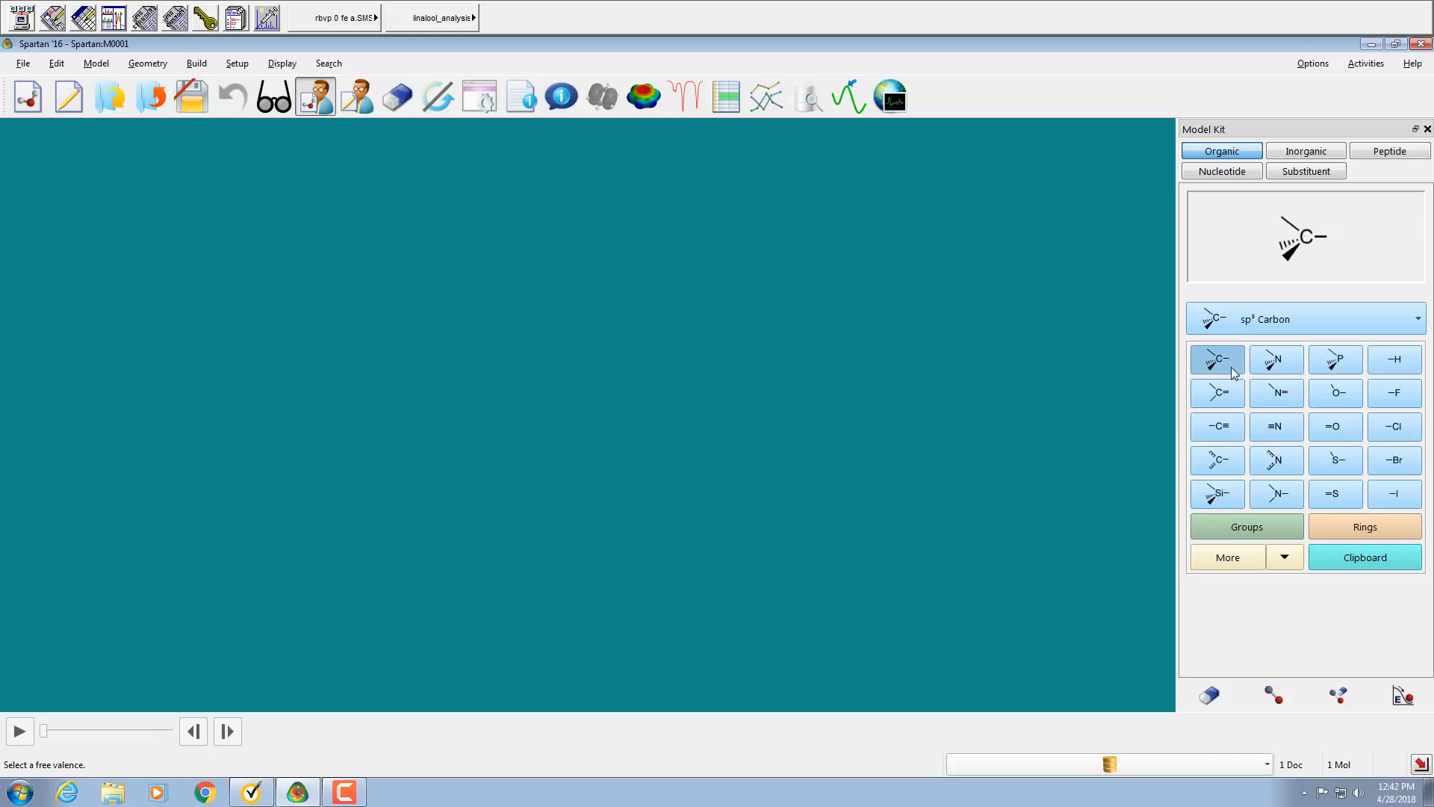
{"action": "left_click", "coordinate": [587, 443]}
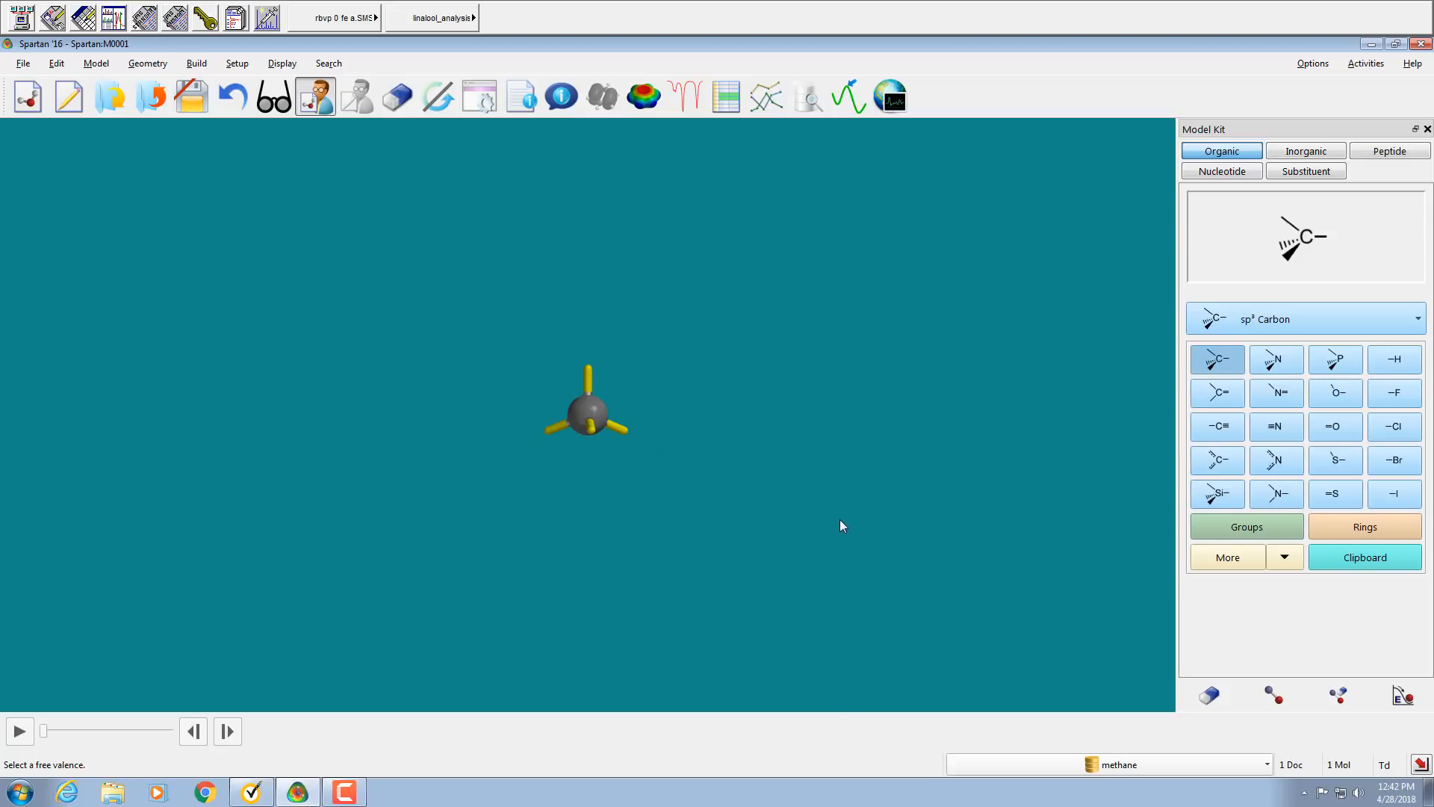
{"action": "left_click_drag", "start_coordinate": [840, 520], "coordinate": [969, 481]}
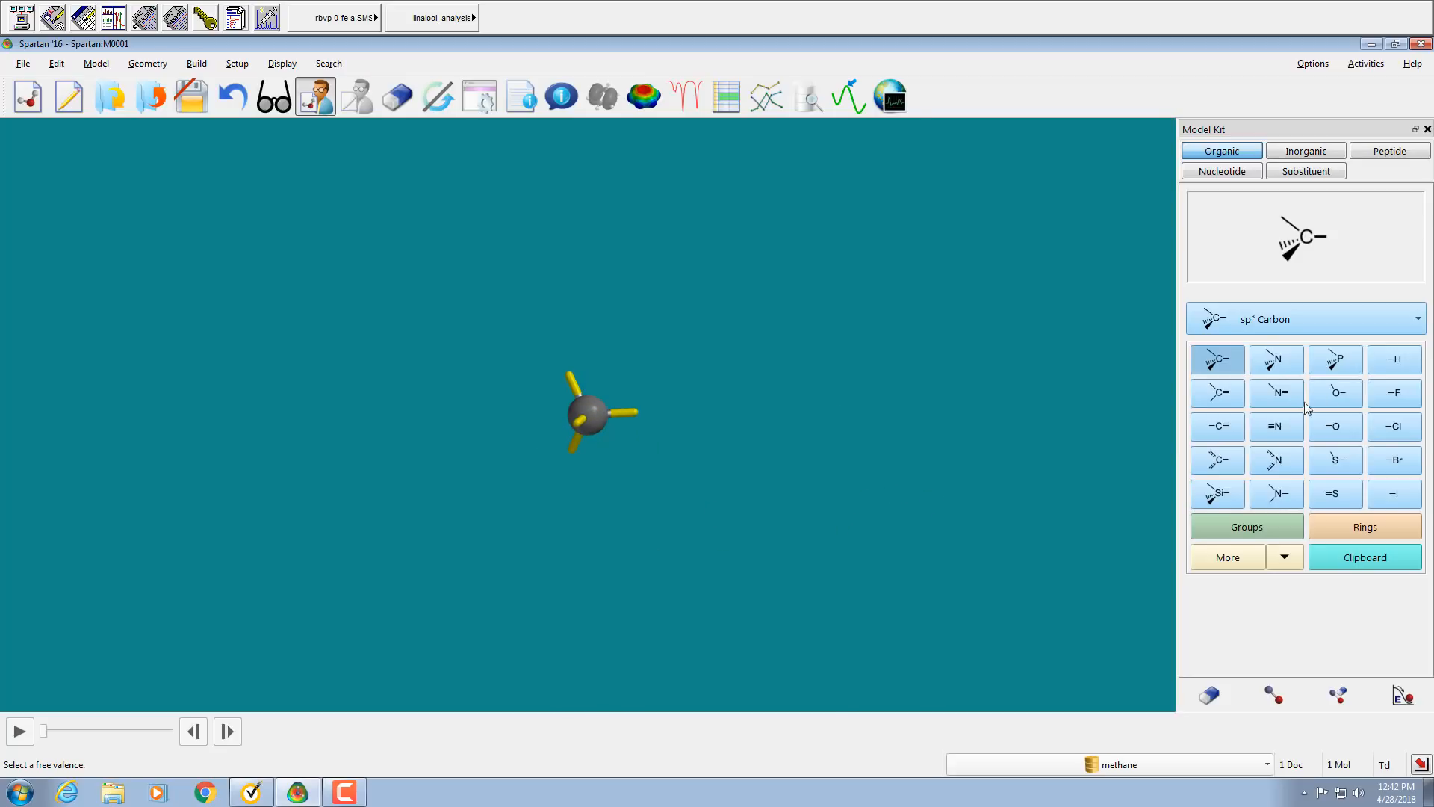
{"action": "left_click", "coordinate": [1218, 392]}
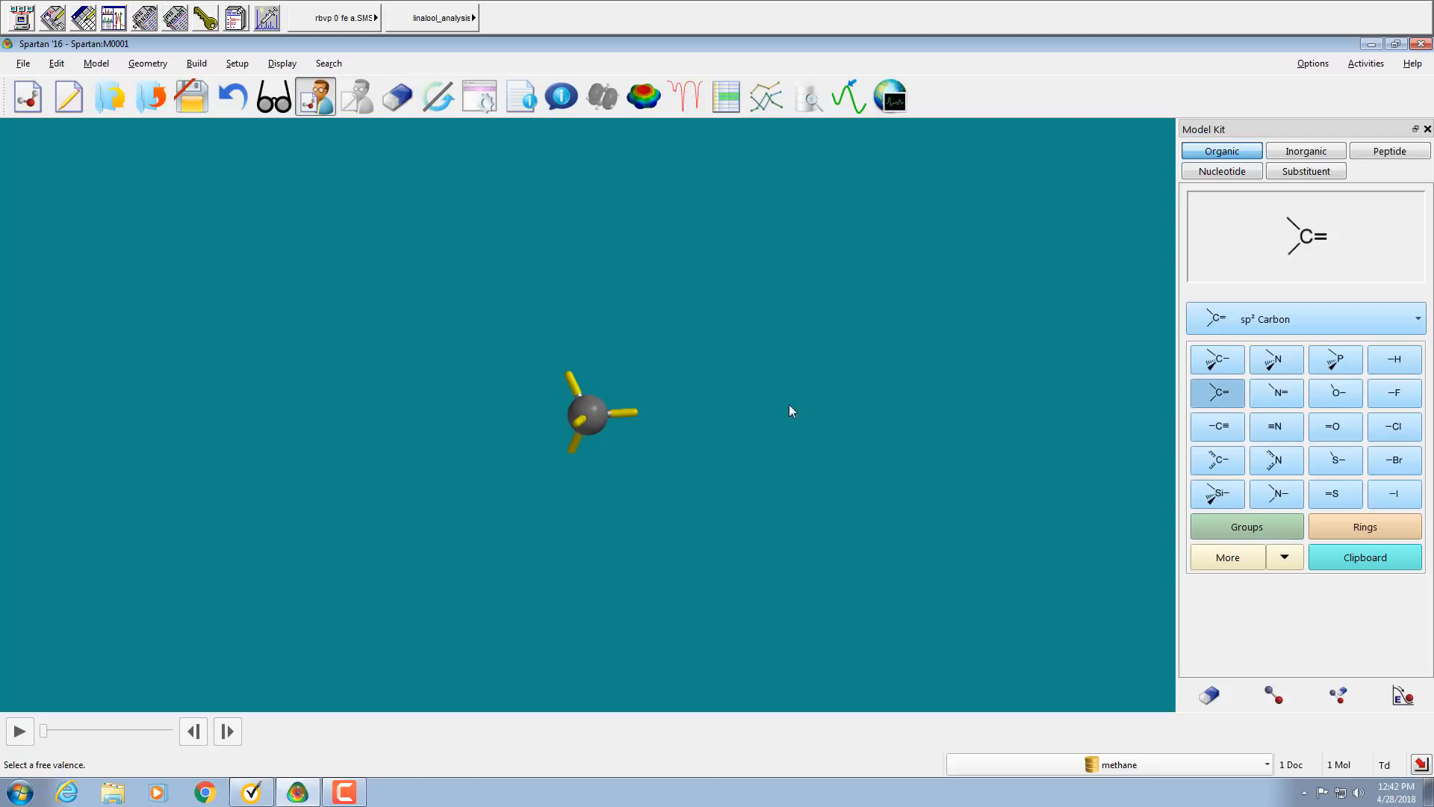
{"action": "left_click", "coordinate": [634, 415]}
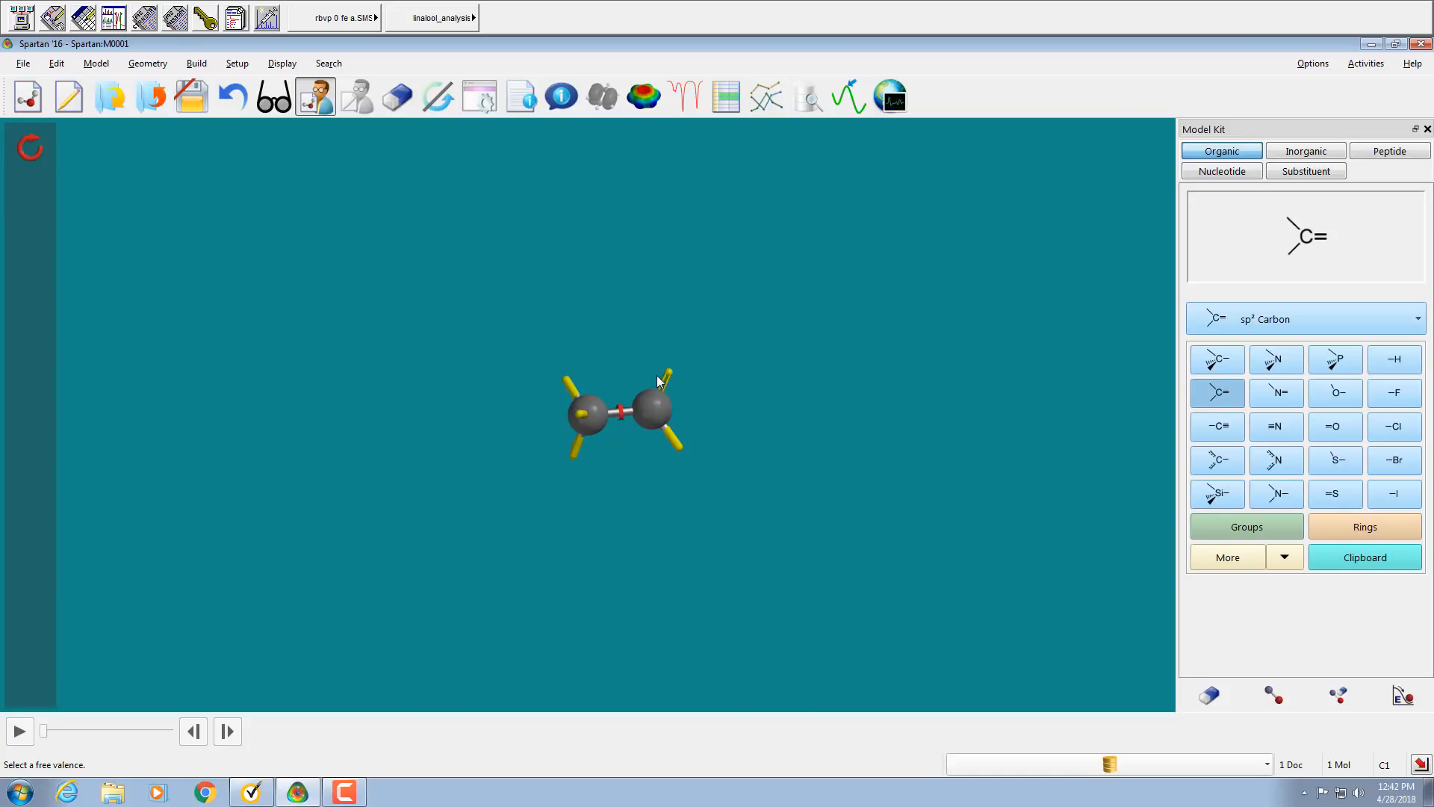
{"action": "left_click", "coordinate": [1316, 426]}
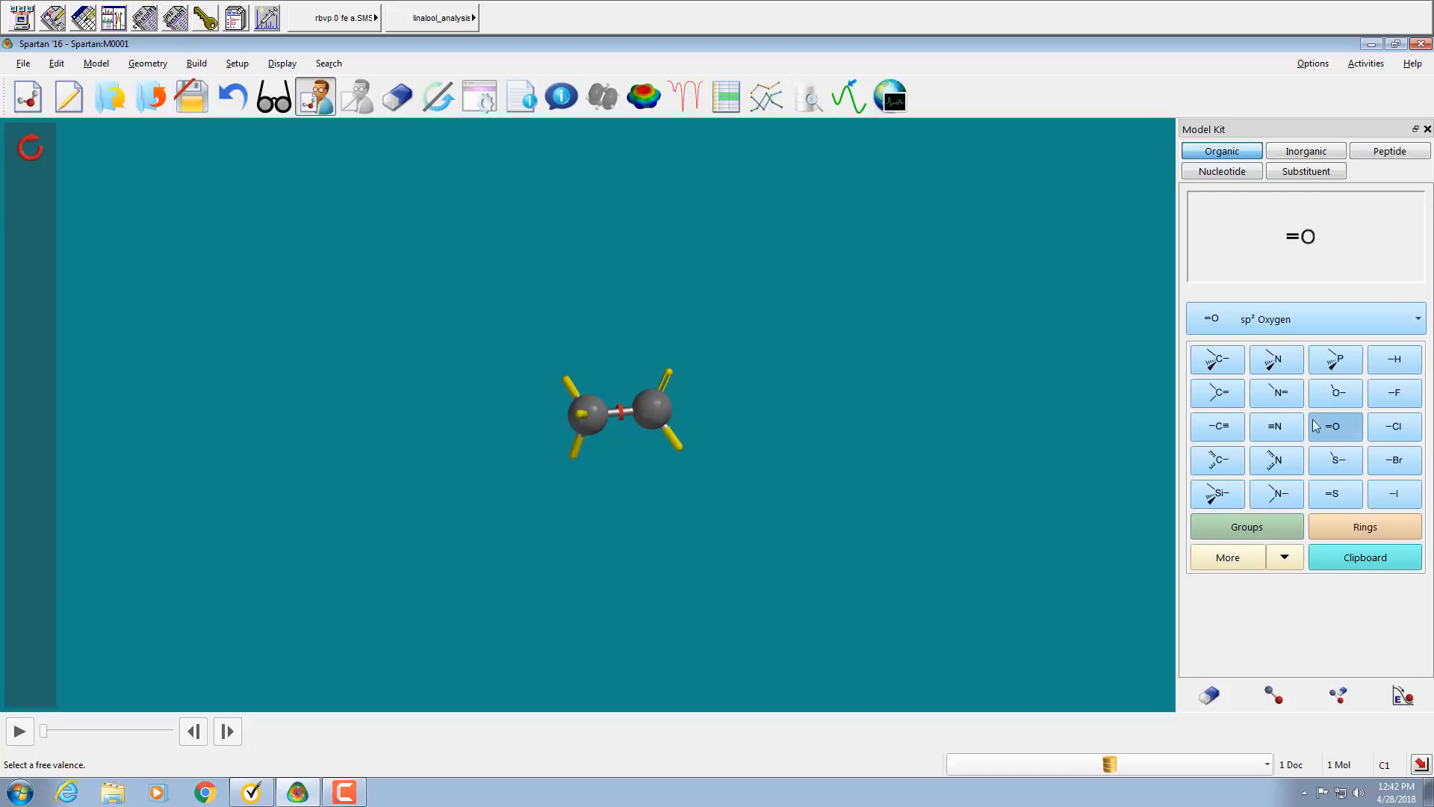
{"action": "left_click", "coordinate": [670, 373]}
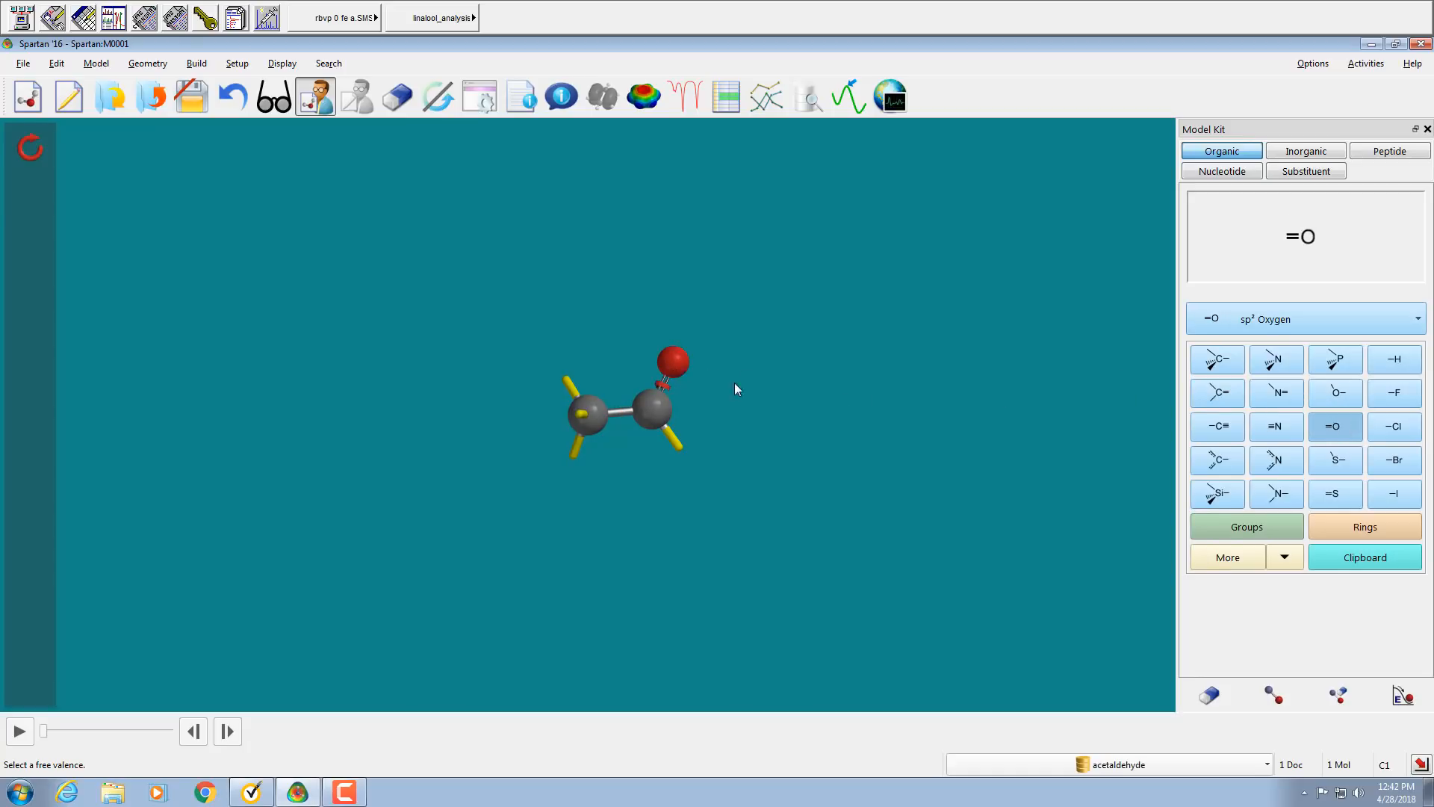
{"action": "left_click", "coordinate": [1226, 366]}
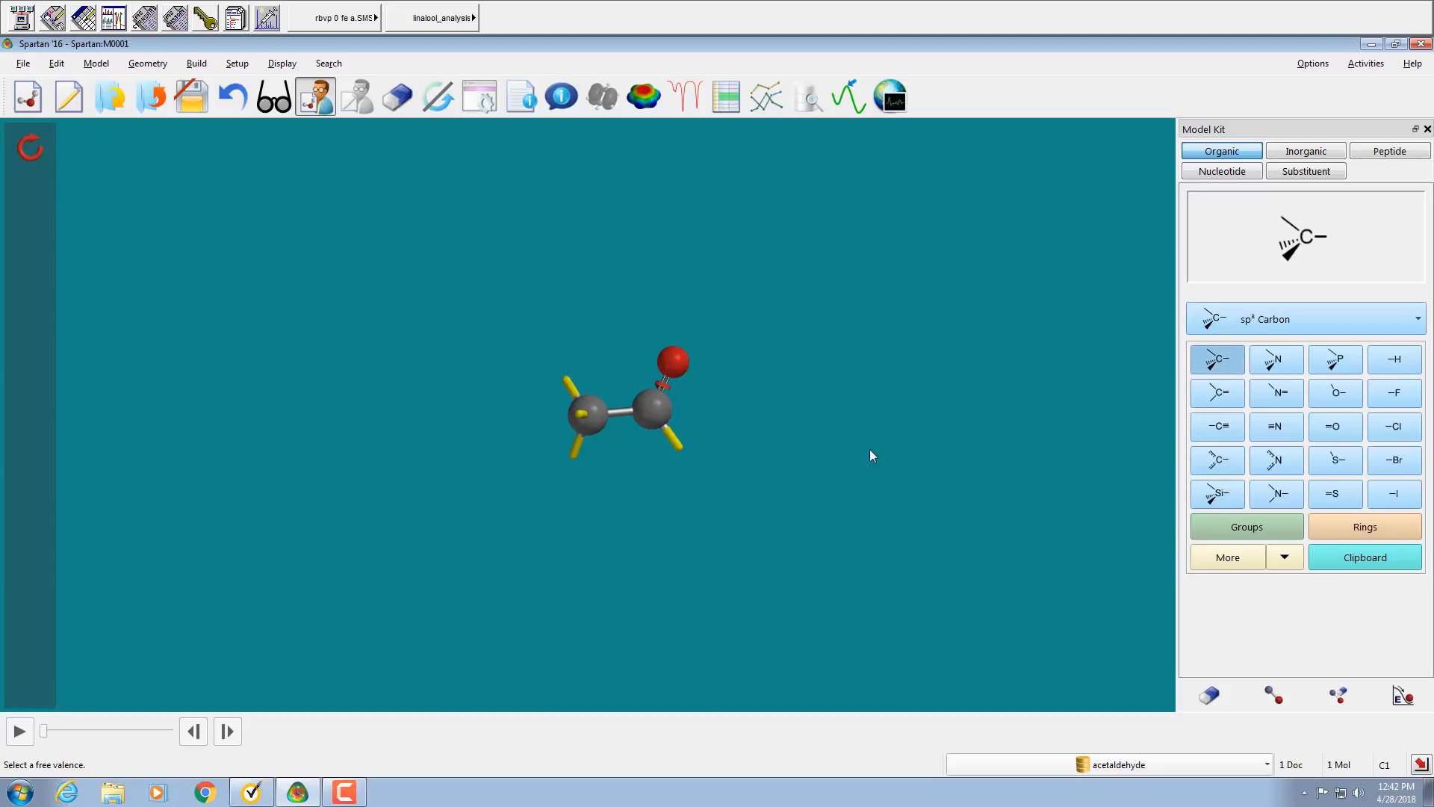
{"action": "left_click", "coordinate": [680, 446]}
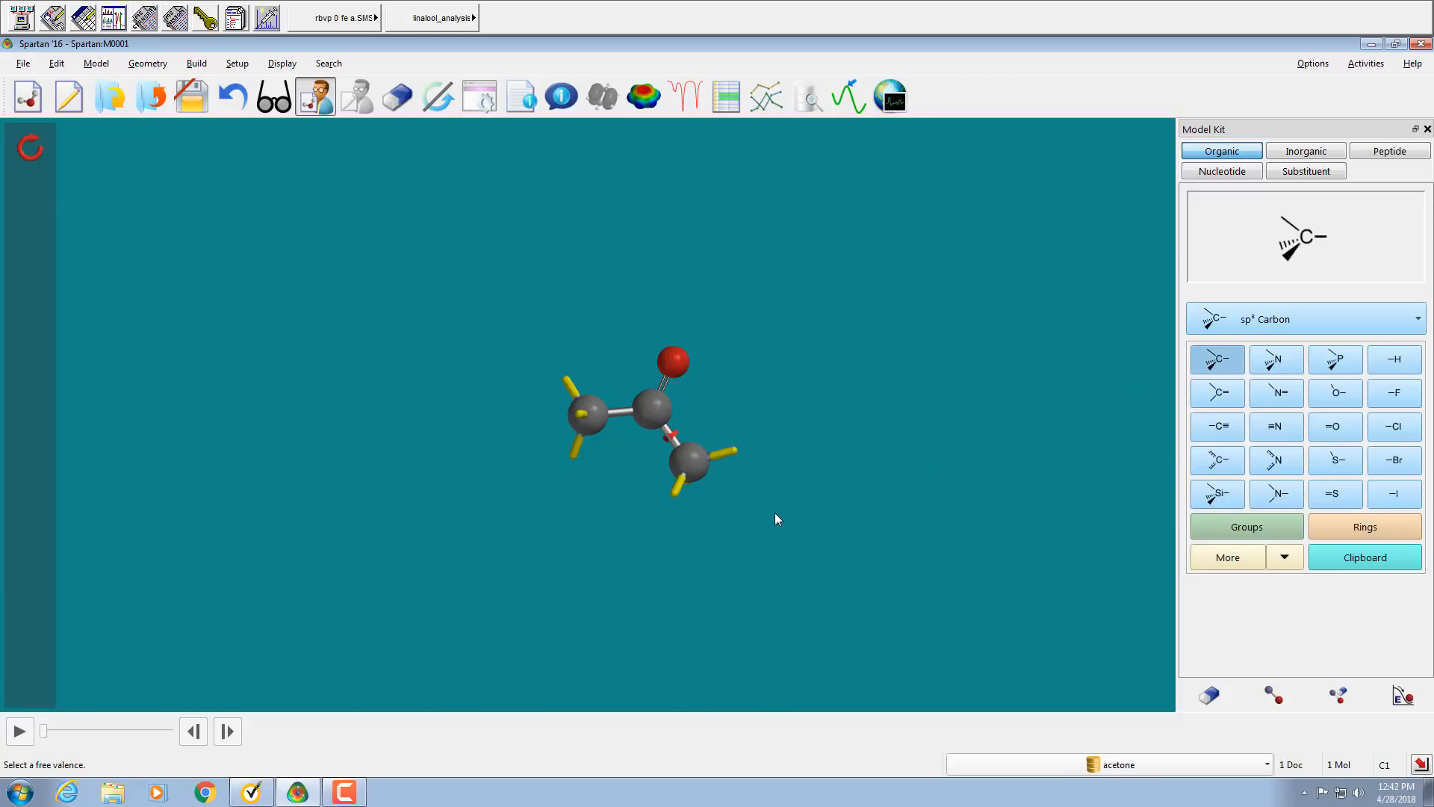
{"action": "left_click", "coordinate": [269, 107]}
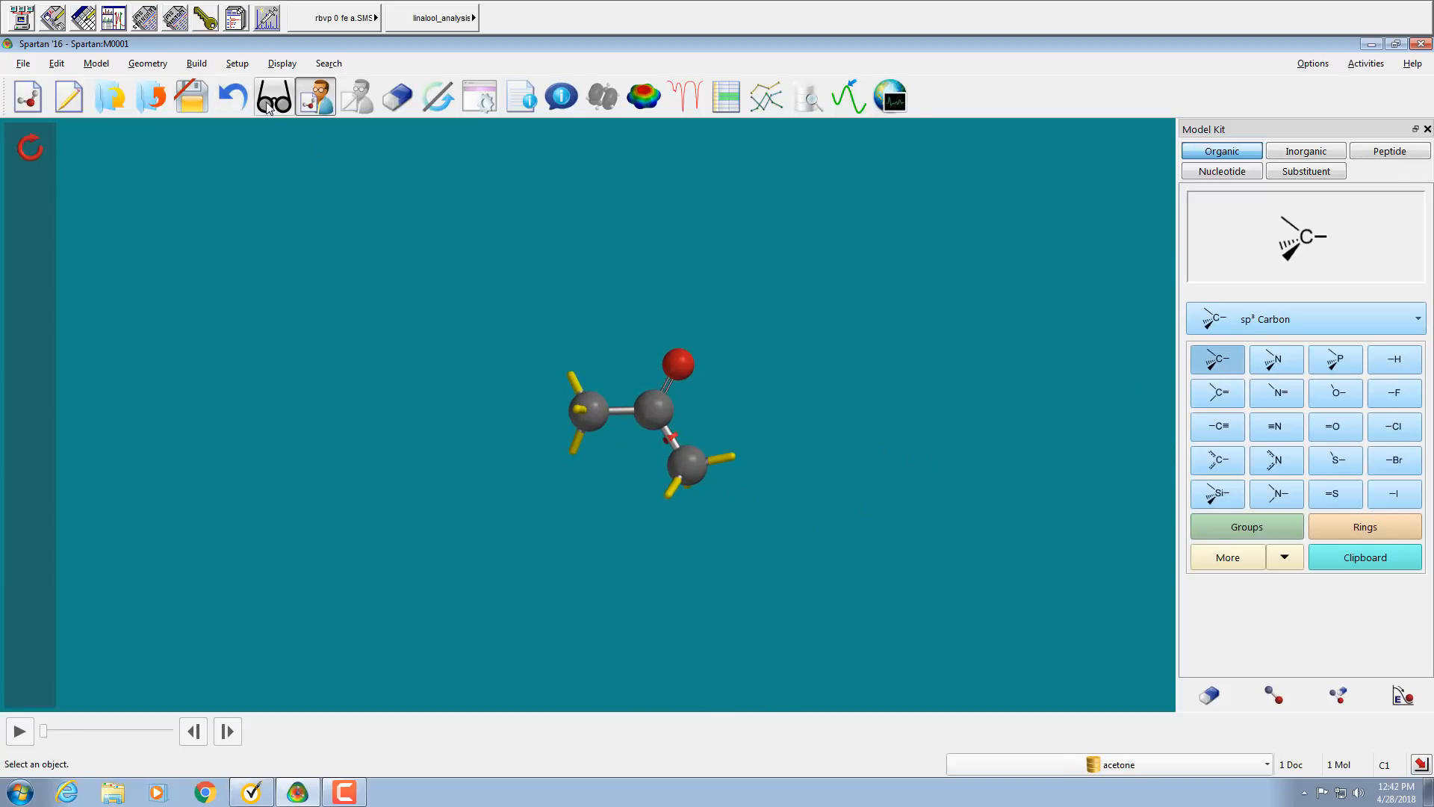
{"action": "left_click", "coordinate": [269, 106]}
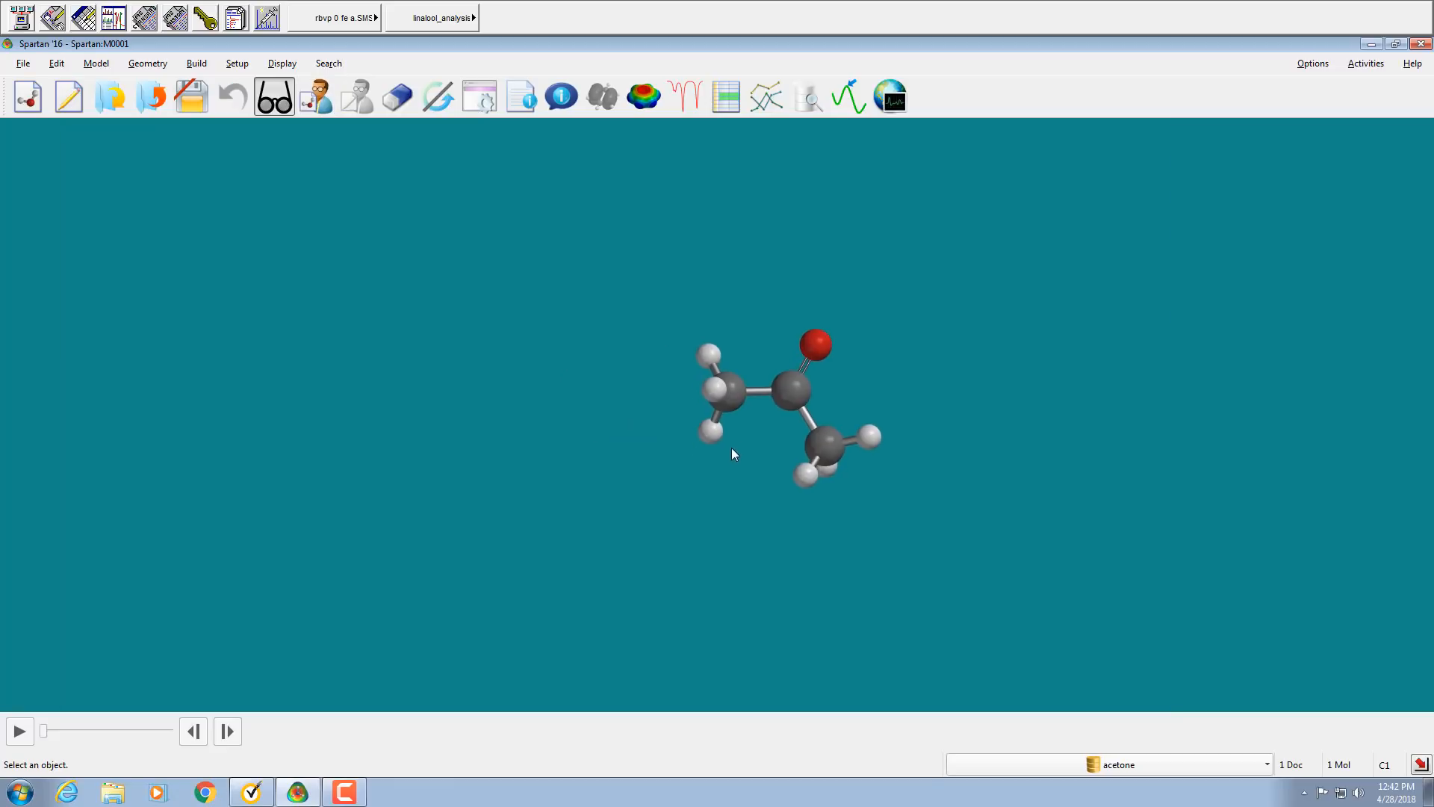
Set up an Equilibrium Geometry calculation for acetone at the Ground state in Gas with the Semi-Empirical PM3 method.
{"action": "right_click_drag", "start_coordinate": [729, 452], "coordinate": [589, 453]}
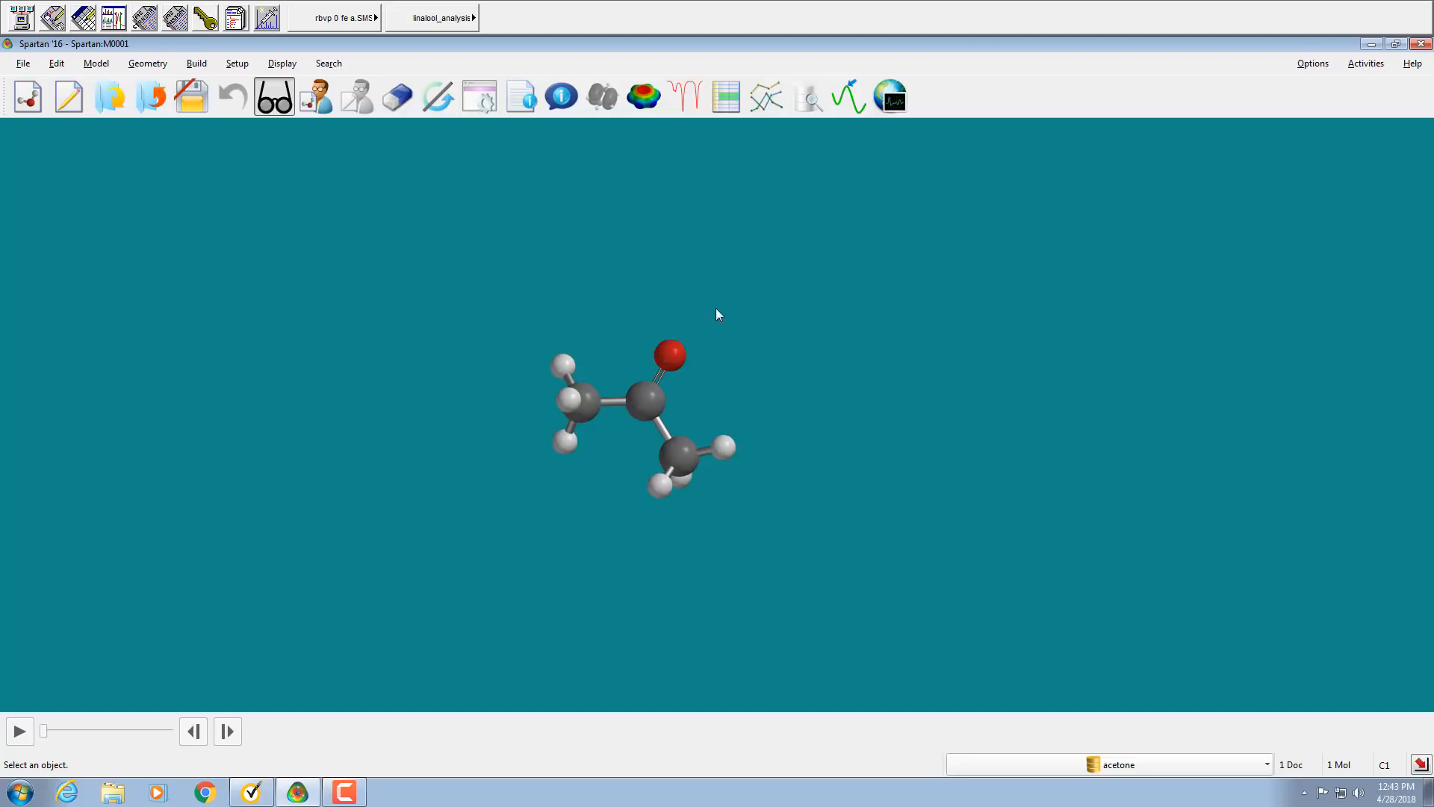
{"action": "left_click", "coordinate": [245, 67]}
{"action": "left_click", "coordinate": [249, 81]}
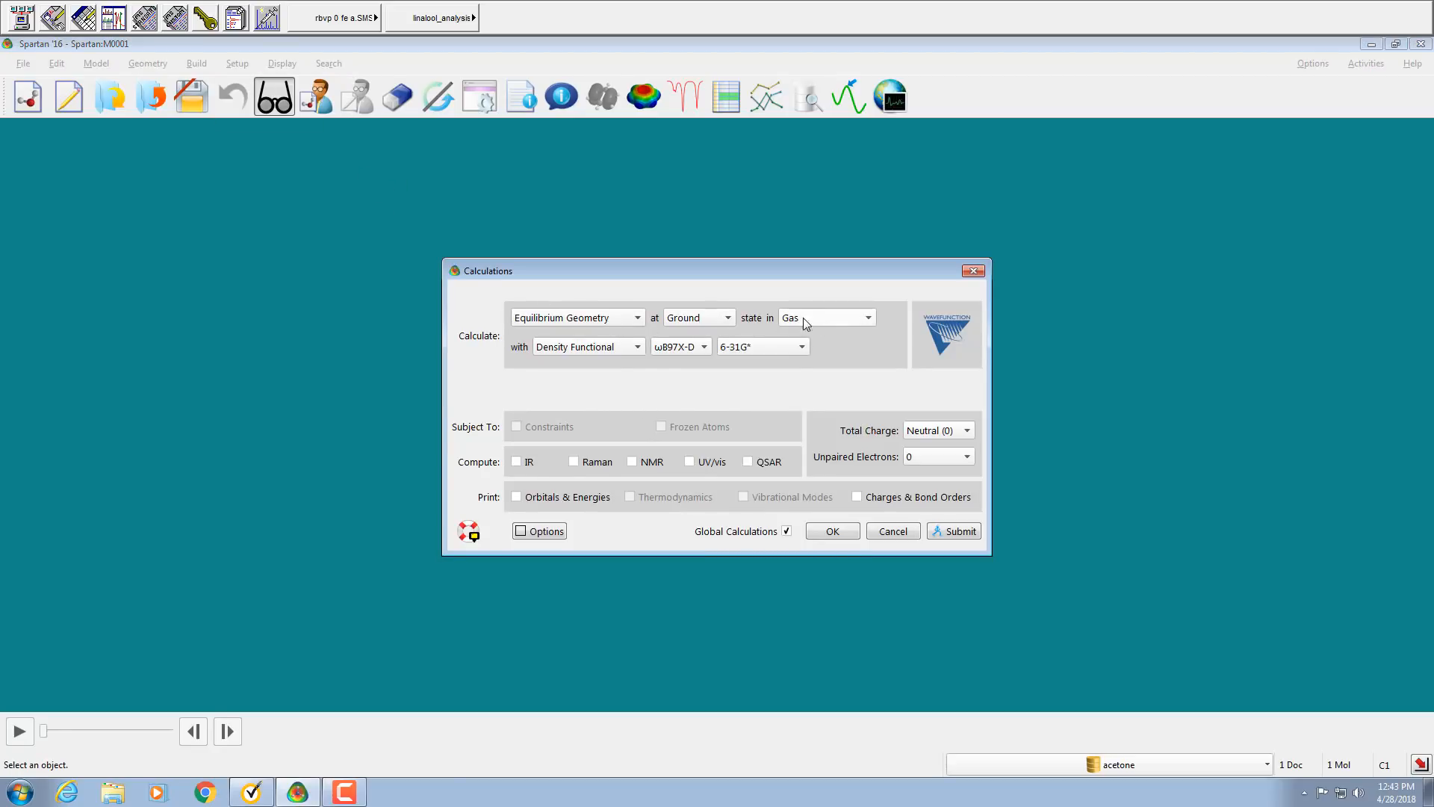
{"action": "left_click", "coordinate": [629, 348]}
{"action": "left_click", "coordinate": [583, 320]}
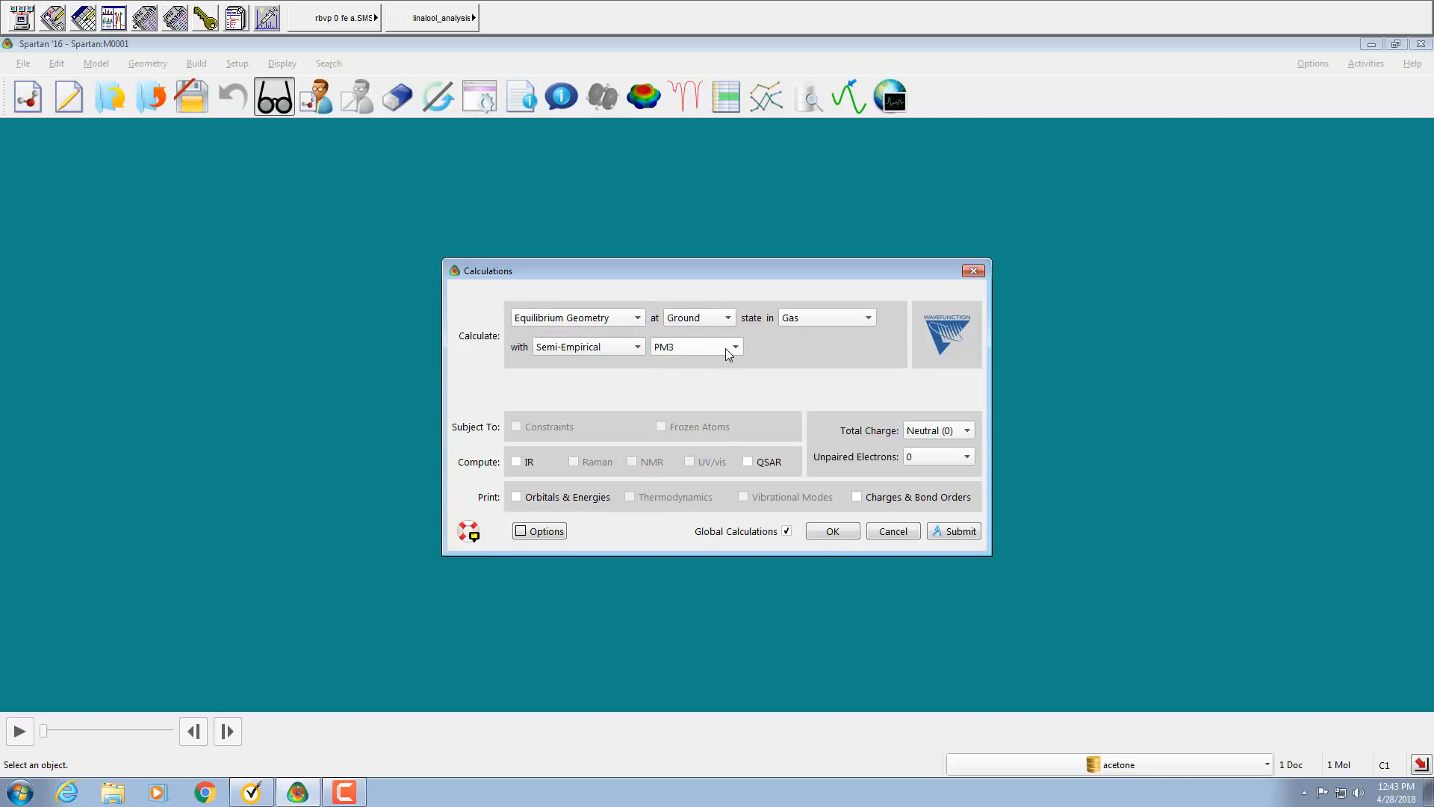
Submit the calculation with the file saved as "acetone" and dismiss the start and completion messages.
{"action": "left_click", "coordinate": [953, 533]}
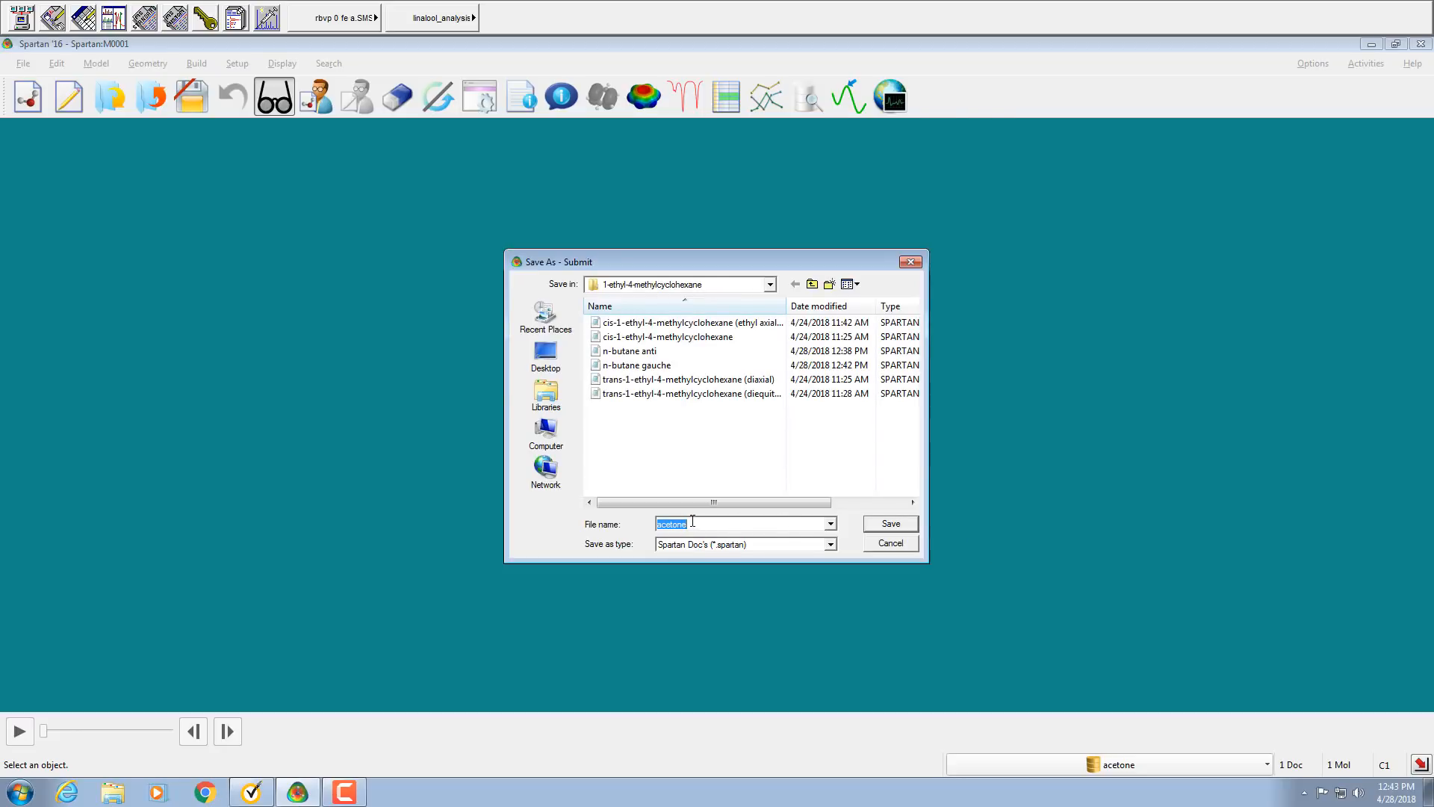
{"action": "left_click", "coordinate": [889, 524]}
{"action": "left_click", "coordinate": [879, 435]}
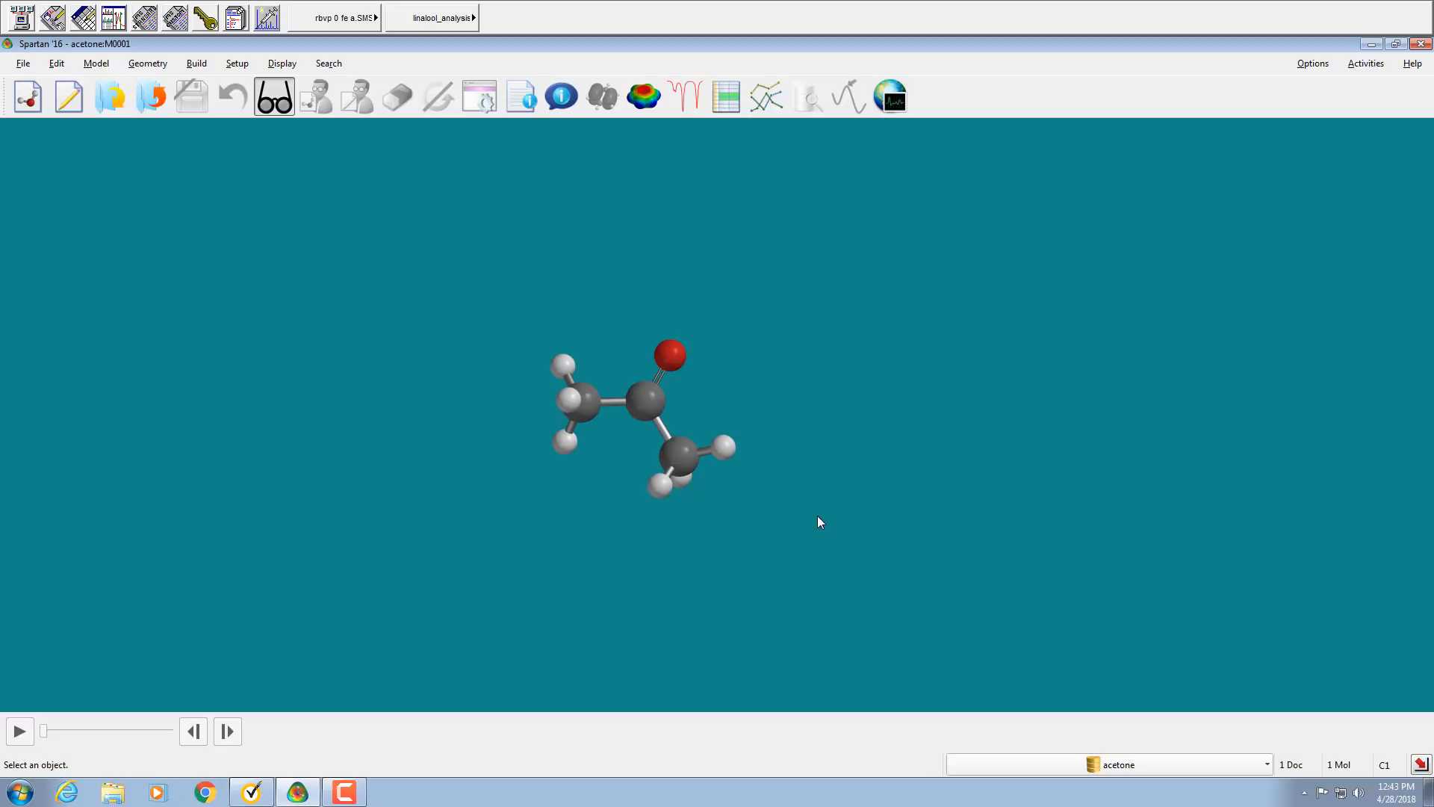
{"action": "left_click", "coordinate": [869, 438]}
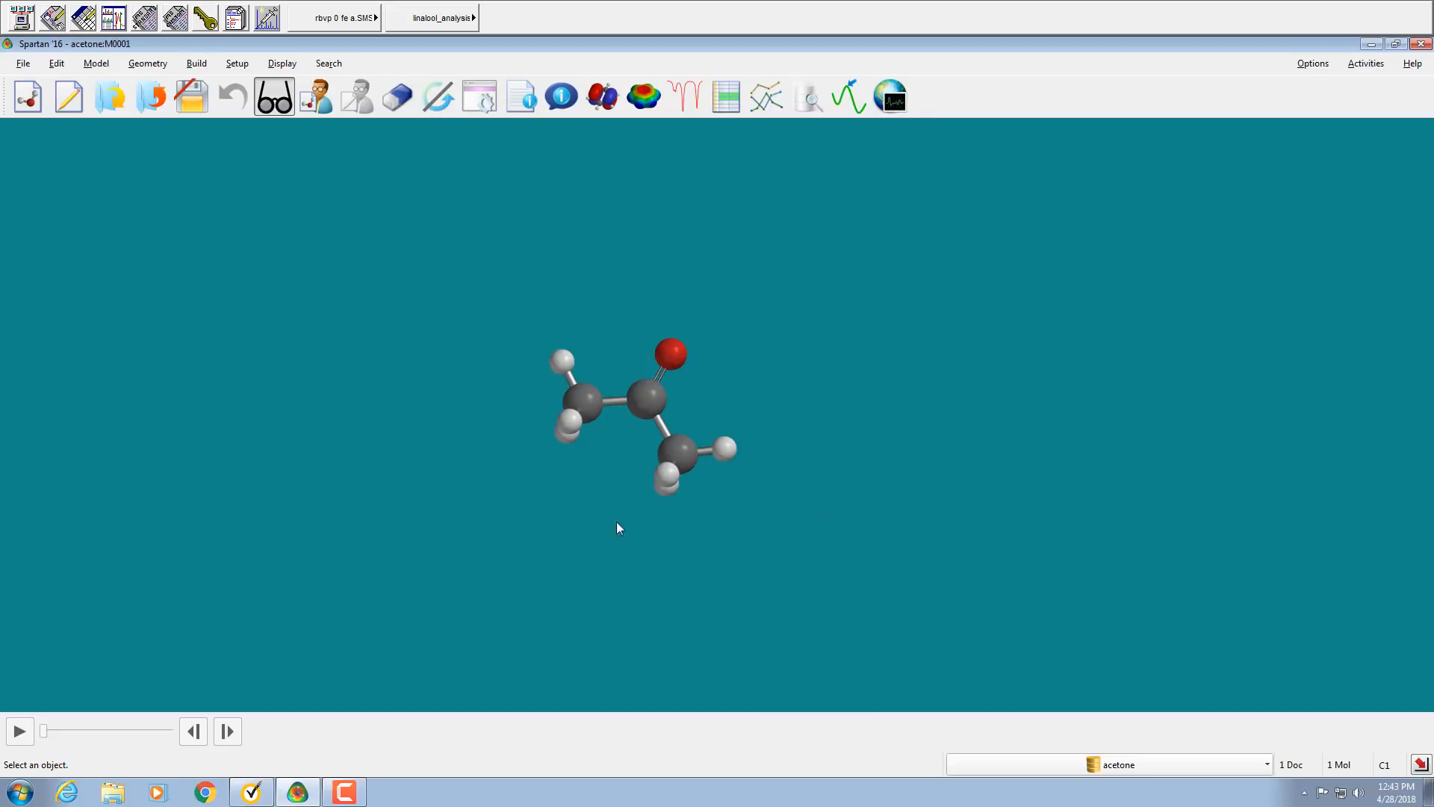
Inspect the optimized acetone model and review its molecule properties, including the dipole moment.
{"action": "mouse_move", "coordinate": [616, 522]}
{"action": "left_mouse_down"}
{"action": "mouse_move", "coordinate": [645, 561]}
{"action": "mouse_move", "coordinate": [632, 544]}
{"action": "left_mouse_up"}
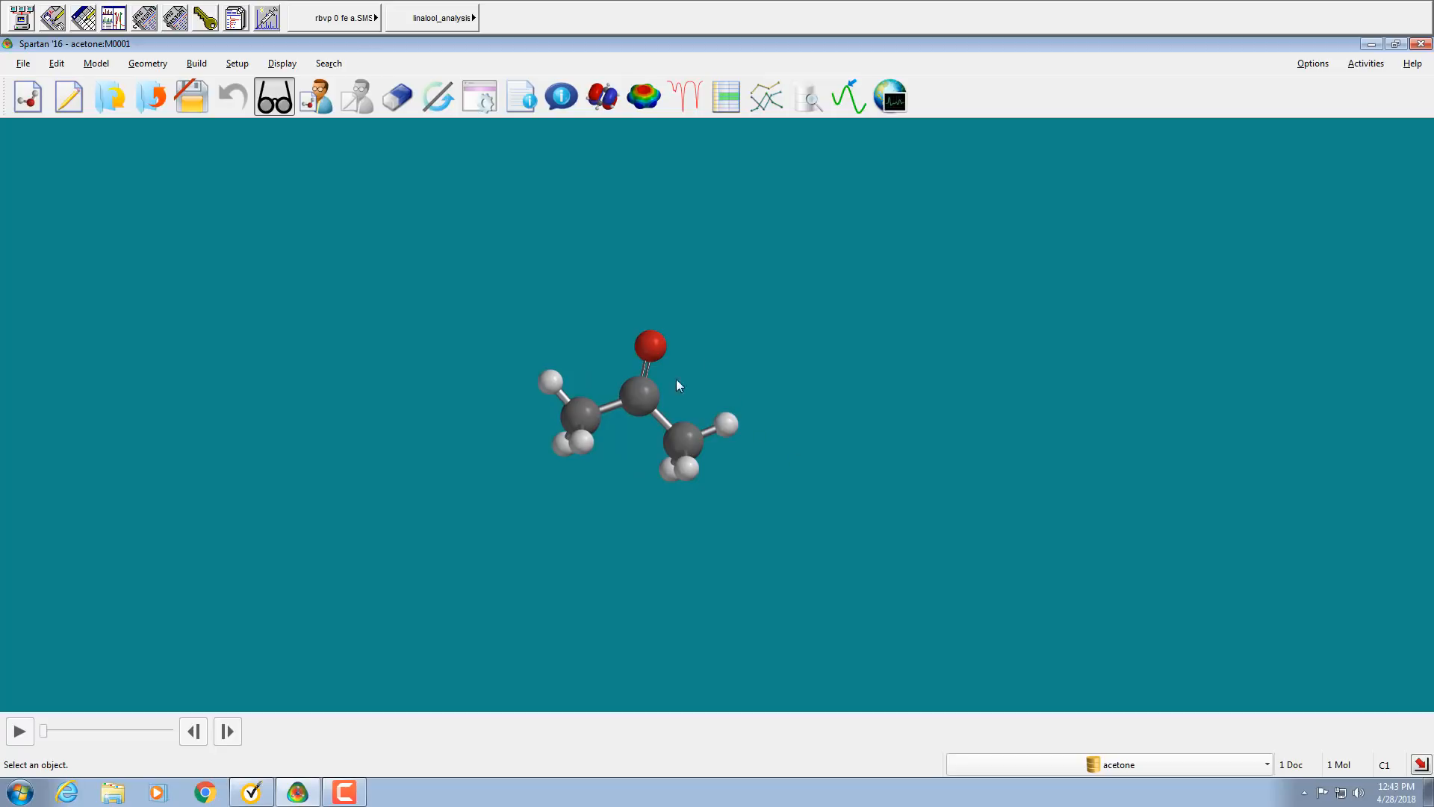
{"action": "left_click", "coordinate": [295, 65]}
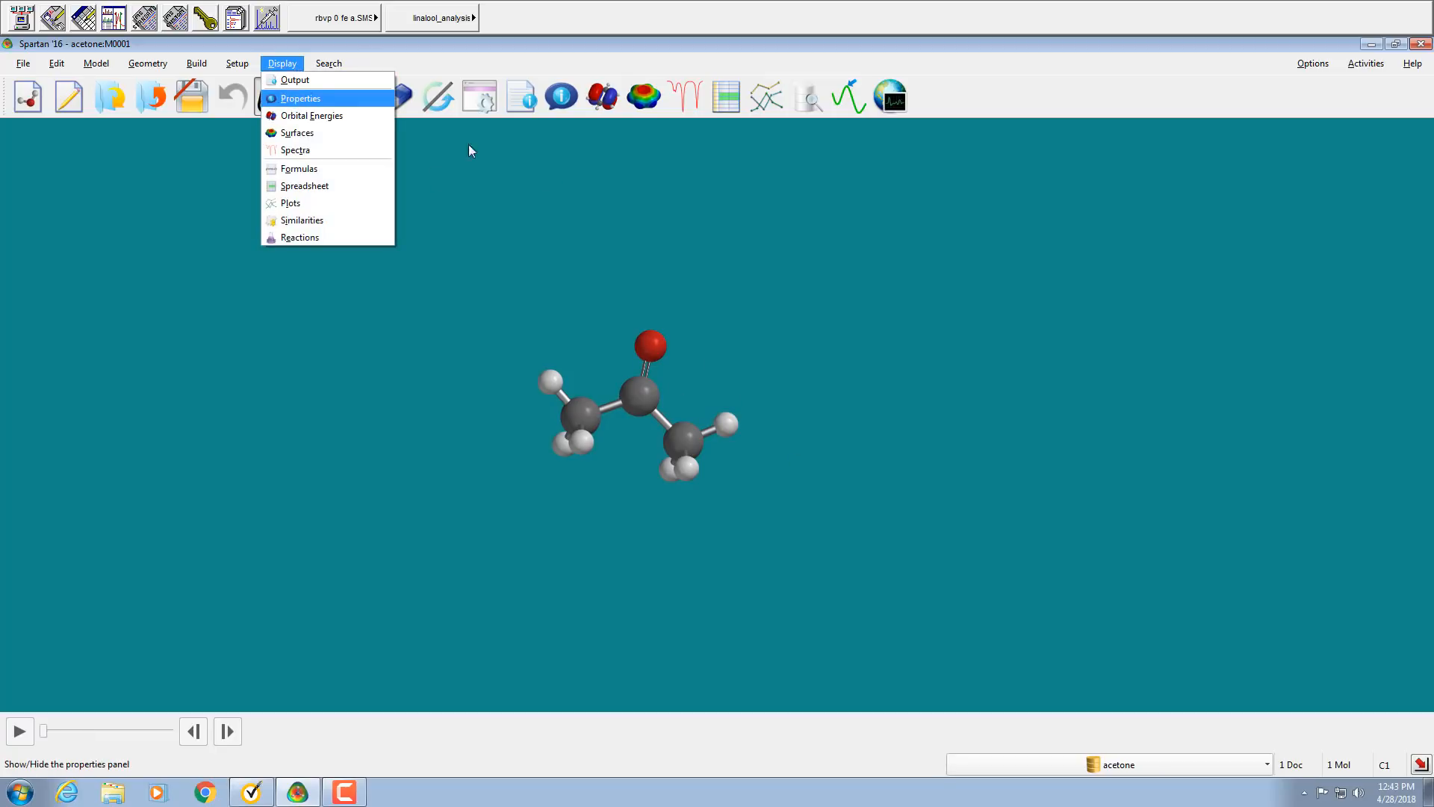
{"action": "left_click", "coordinate": [299, 98]}
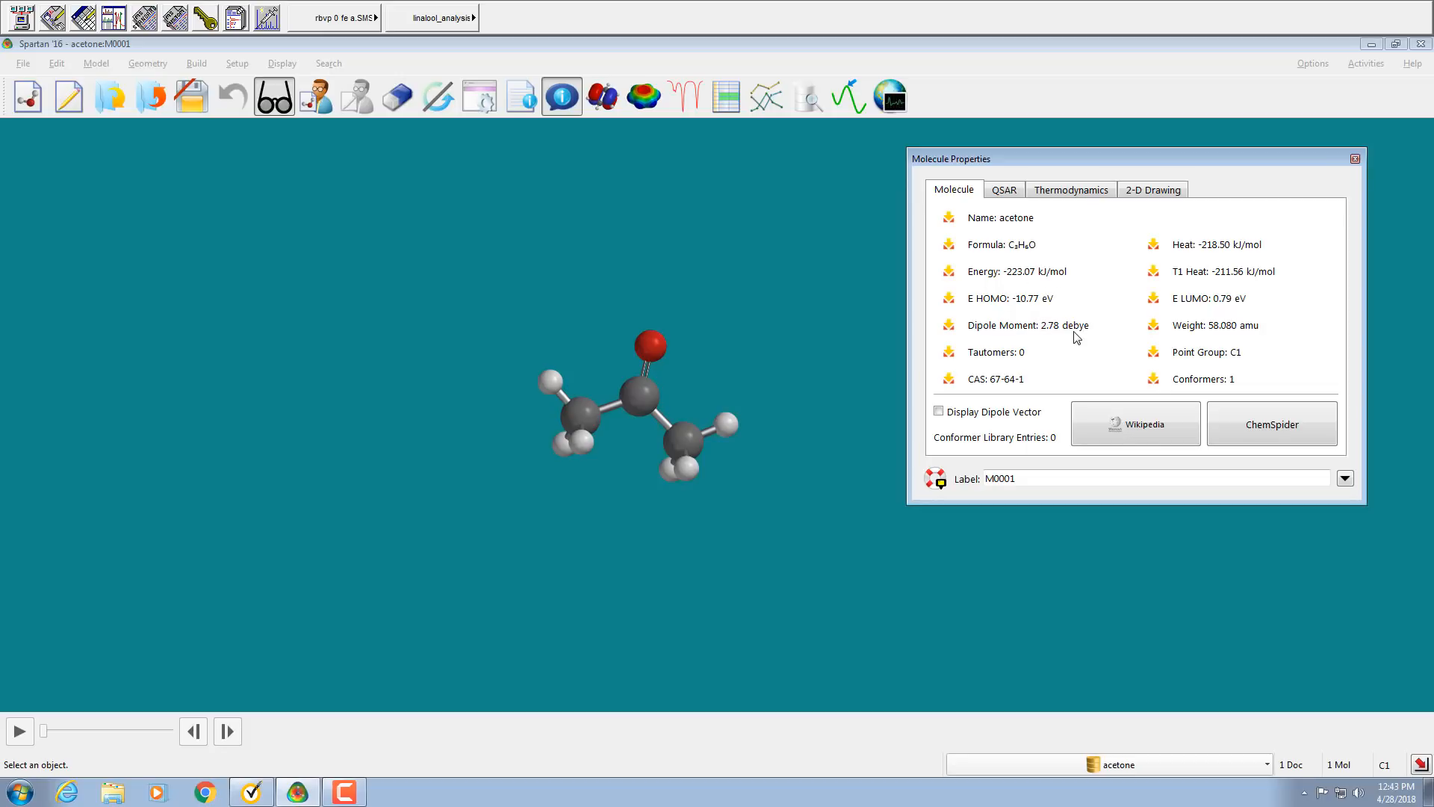
{"action": "mouse_move", "coordinate": [1077, 336]}
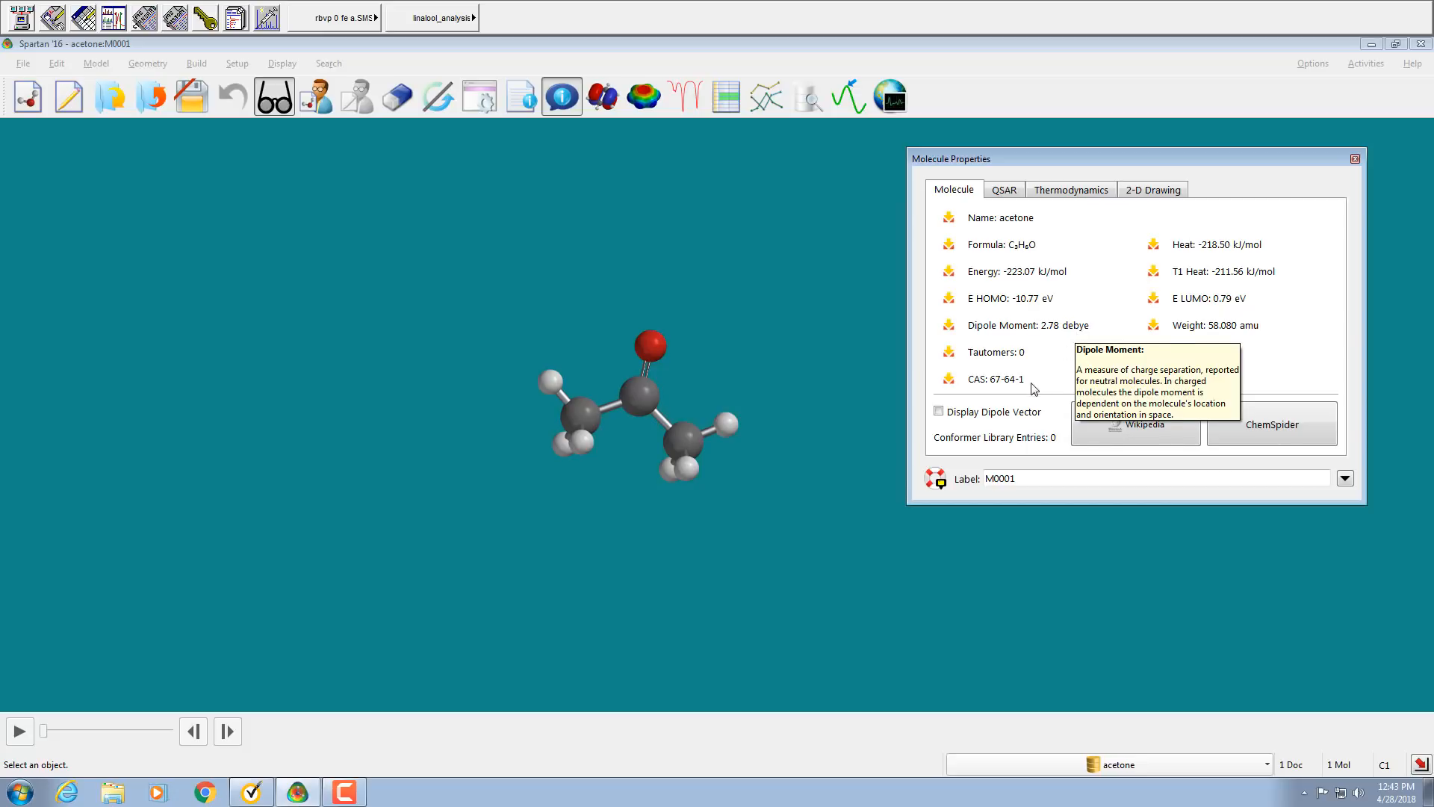
Display the dipole vector on acetone to examine its direction, hide it again and close the molecule properties.
{"action": "left_click", "coordinate": [939, 412]}
{"action": "left_click", "coordinate": [940, 412]}
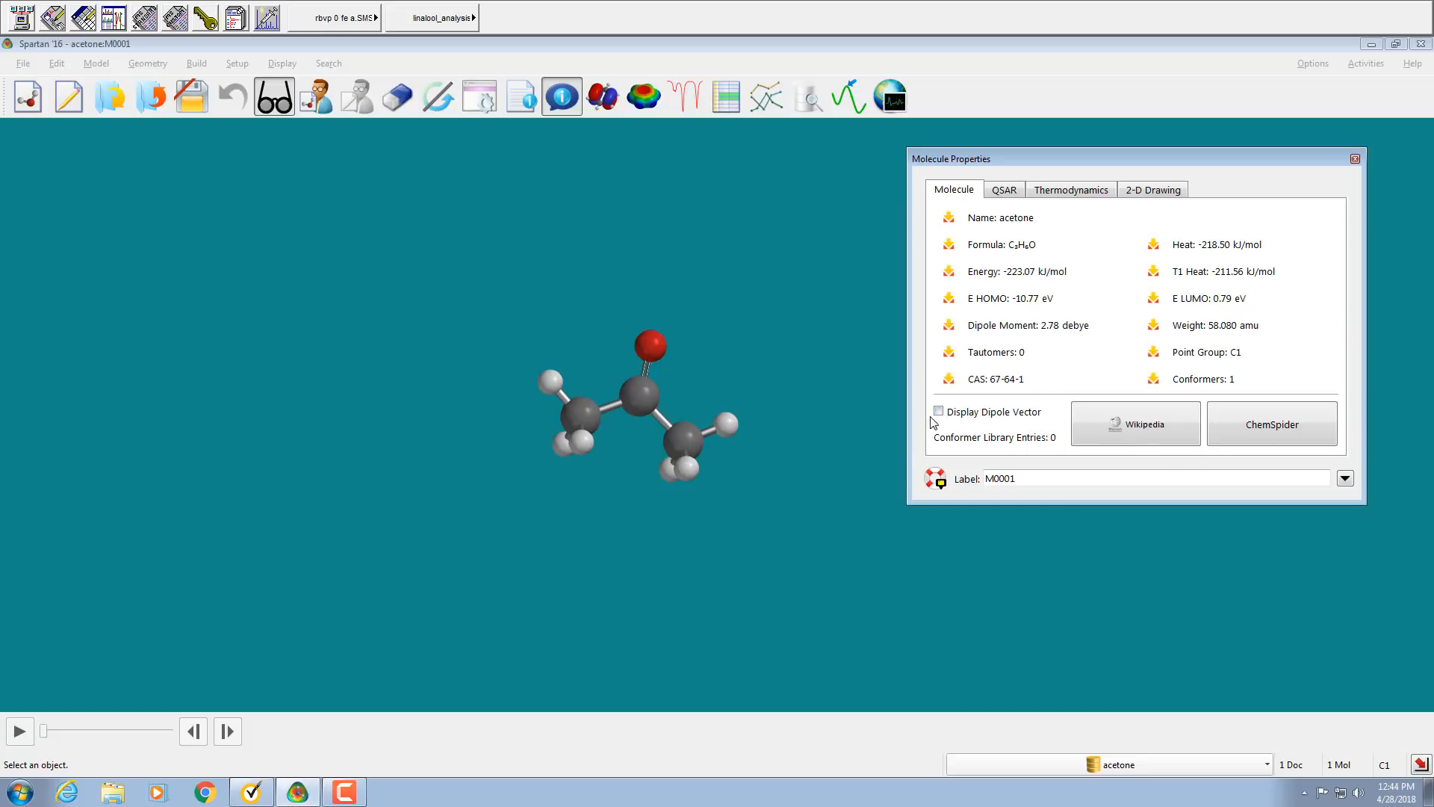
{"action": "left_click", "coordinate": [939, 413]}
{"action": "mouse_move", "coordinate": [807, 520]}
{"action": "left_mouse_down"}
{"action": "mouse_move", "coordinate": [560, 496]}
{"action": "mouse_move", "coordinate": [808, 511]}
{"action": "left_mouse_up"}
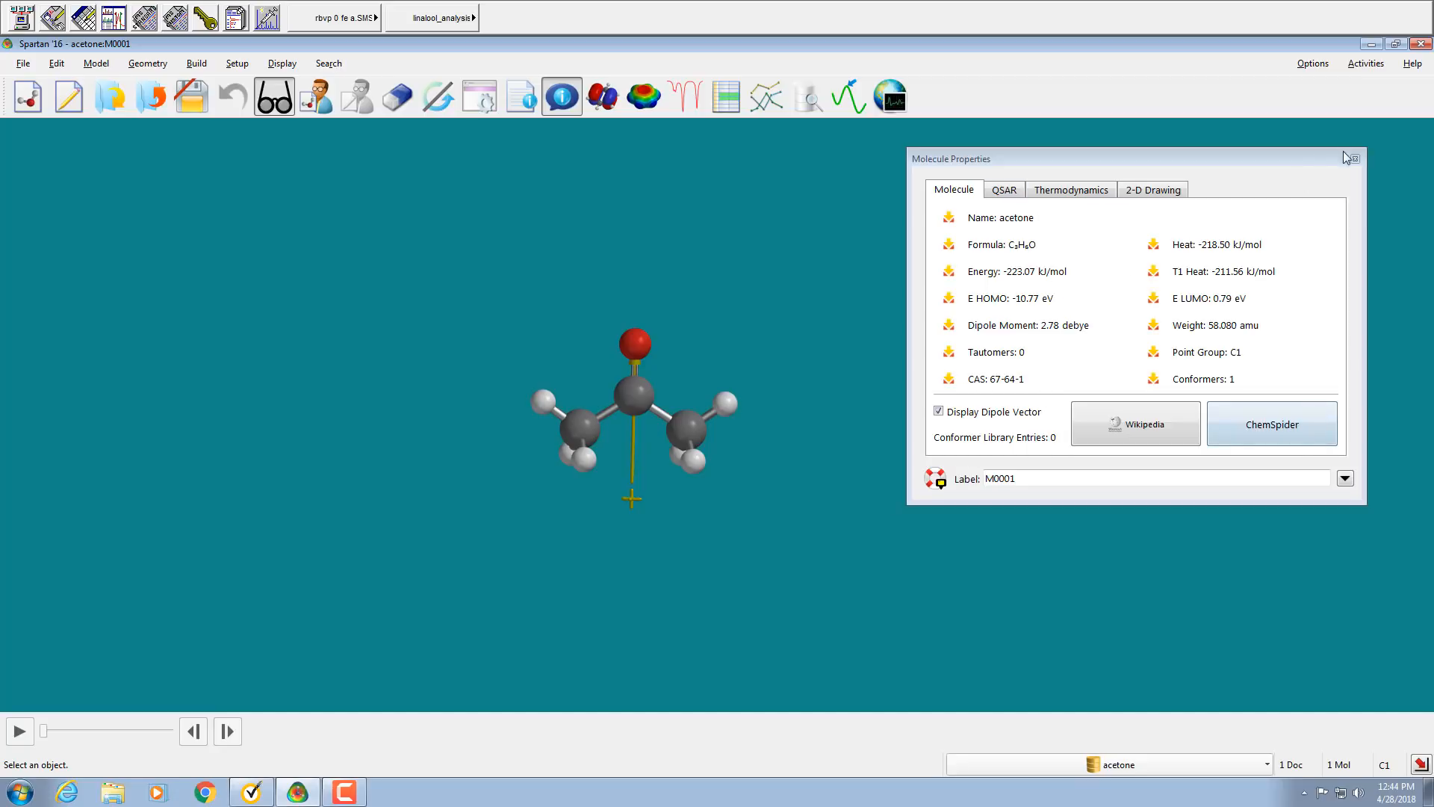
{"action": "left_click", "coordinate": [939, 413]}
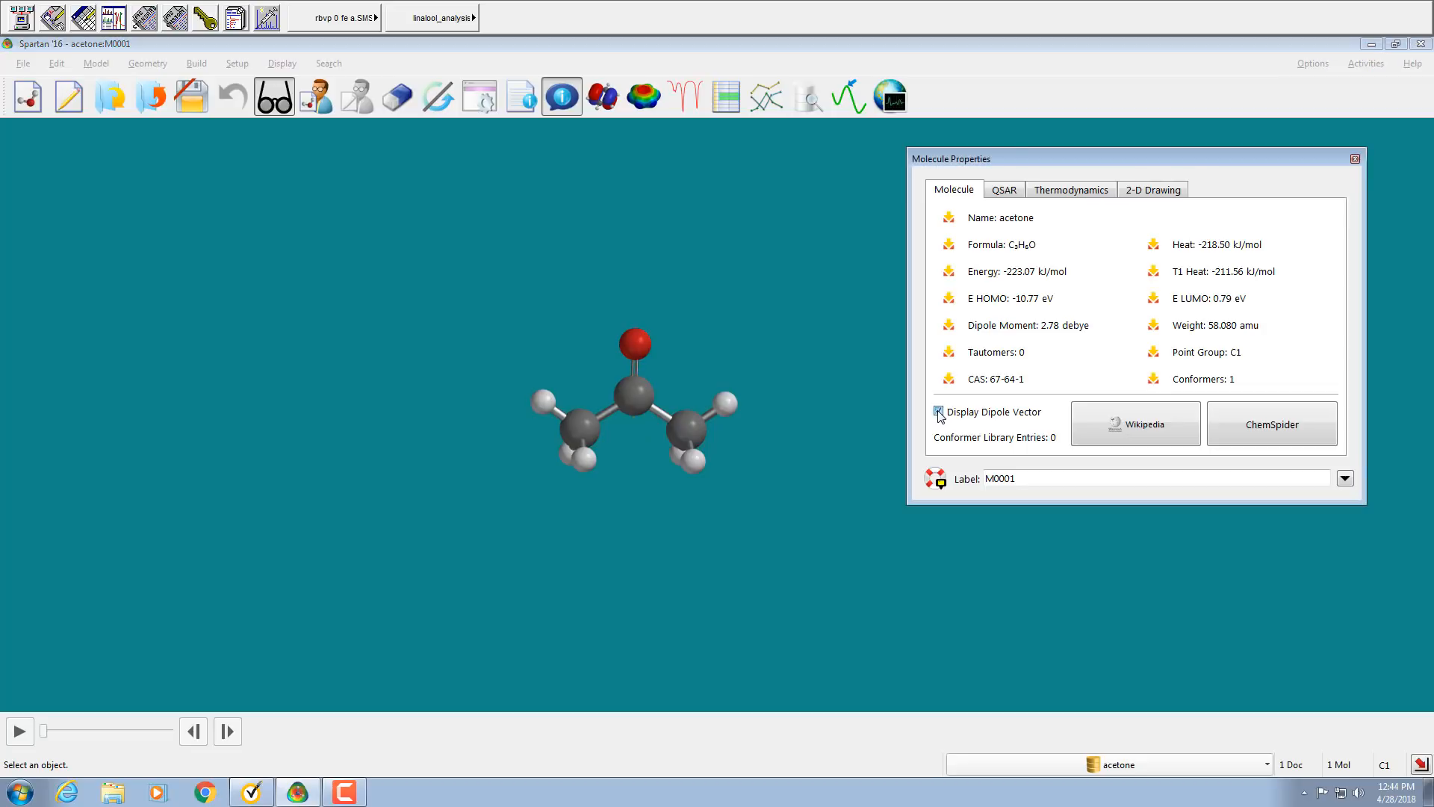
{"action": "left_click", "coordinate": [1355, 160]}
Add a density surface to acetone, display it on the model and inspect its shape.
{"action": "left_click", "coordinate": [289, 67]}
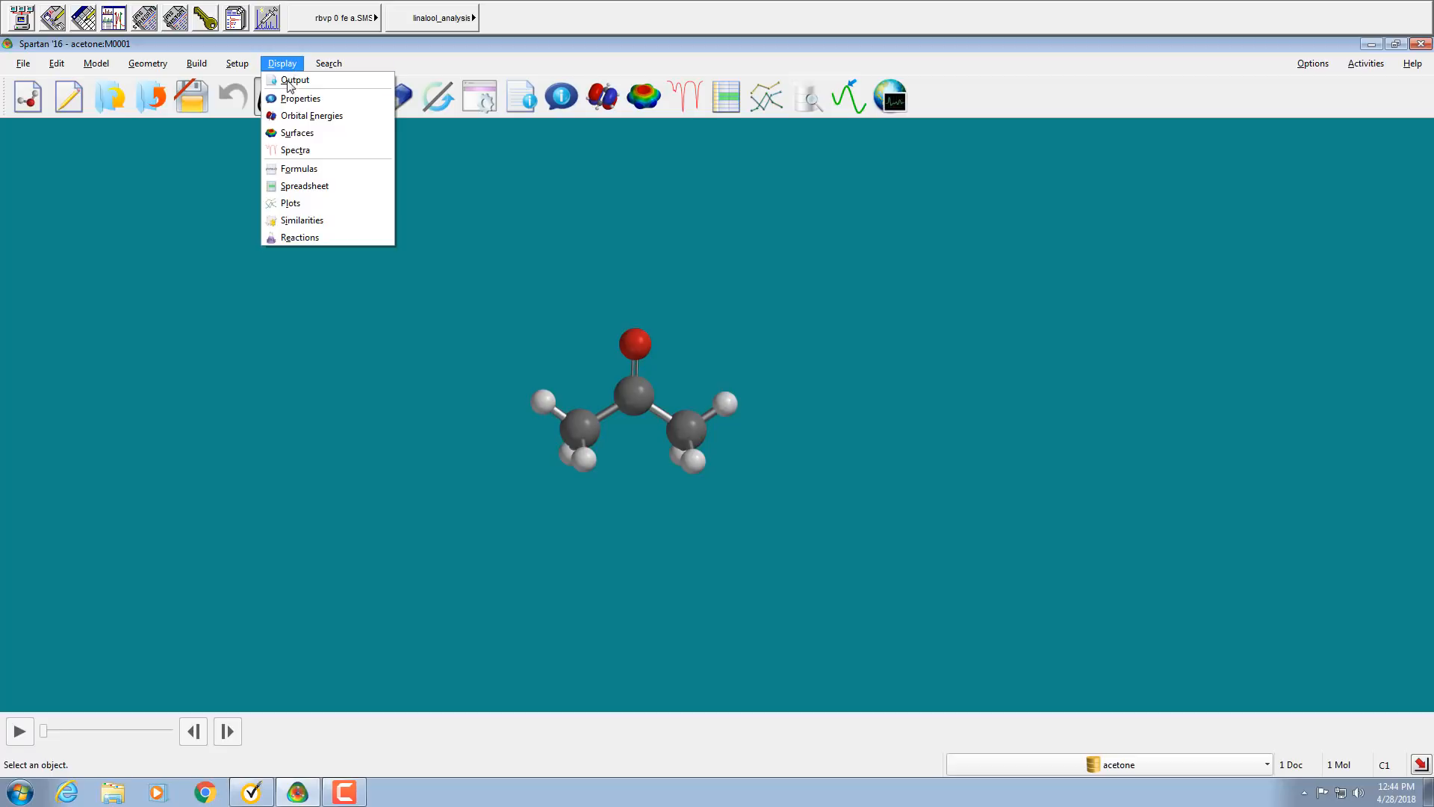
{"action": "left_click", "coordinate": [287, 135]}
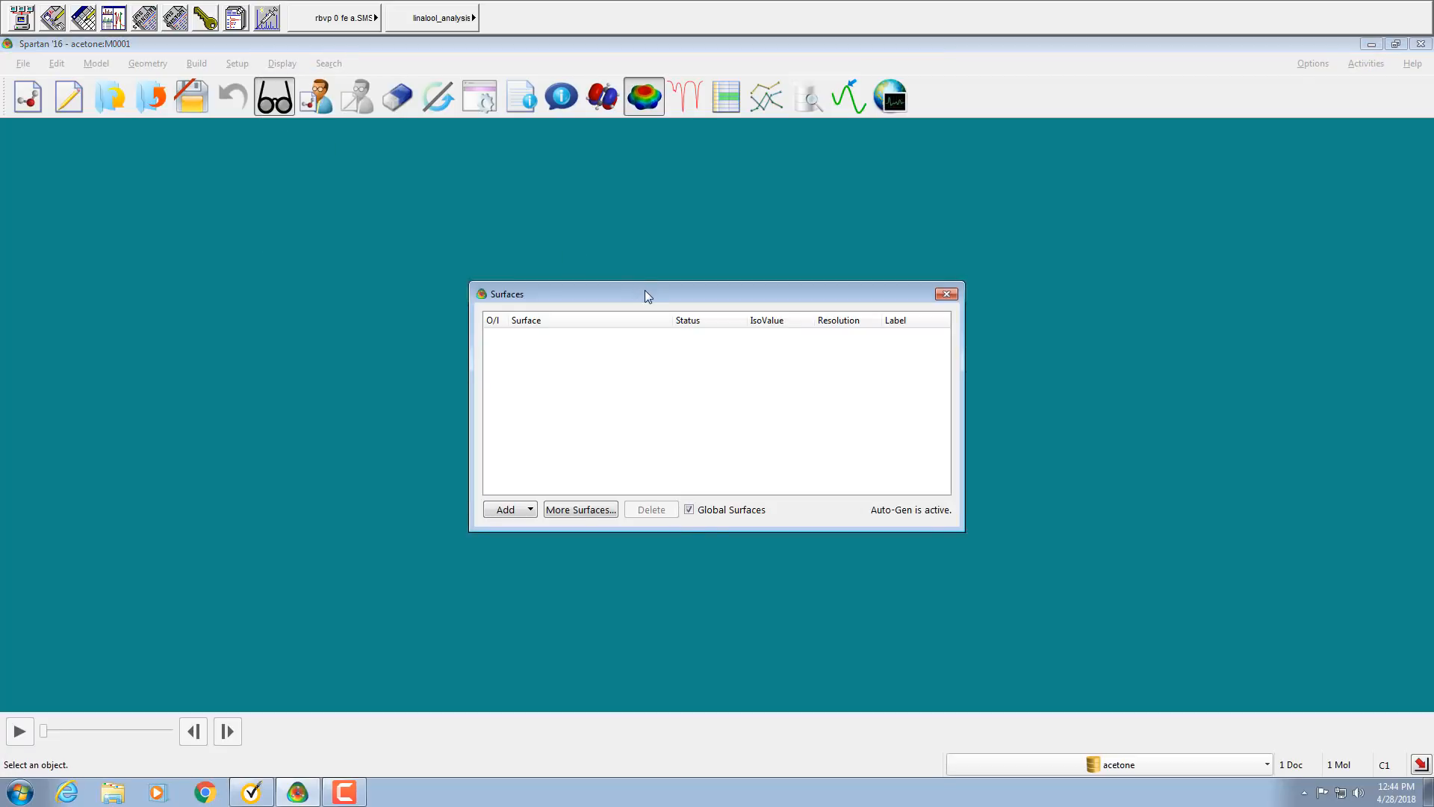
{"action": "left_click_drag", "start_coordinate": [647, 296], "coordinate": [1028, 238]}
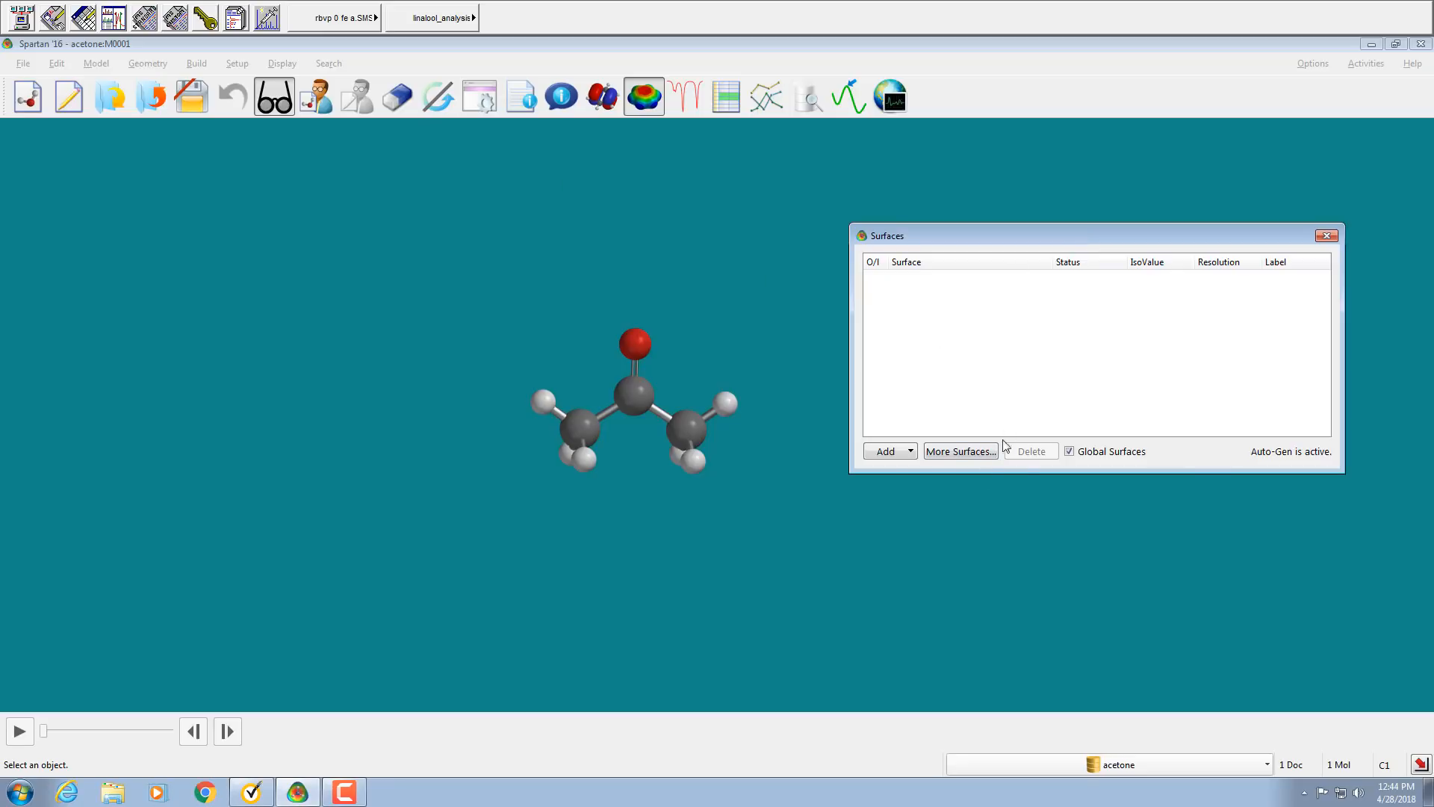
{"action": "left_click", "coordinate": [911, 453]}
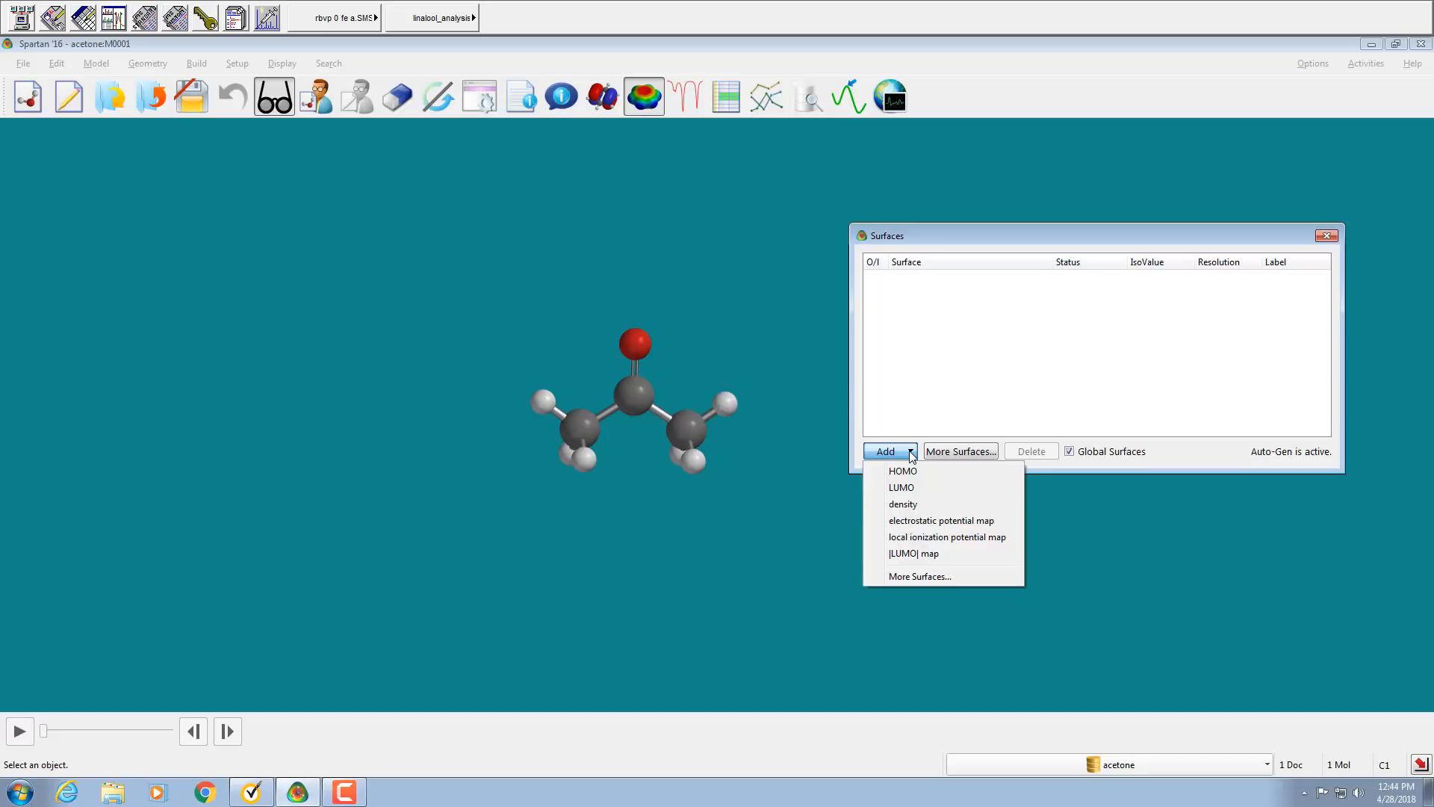
{"action": "left_click", "coordinate": [913, 505]}
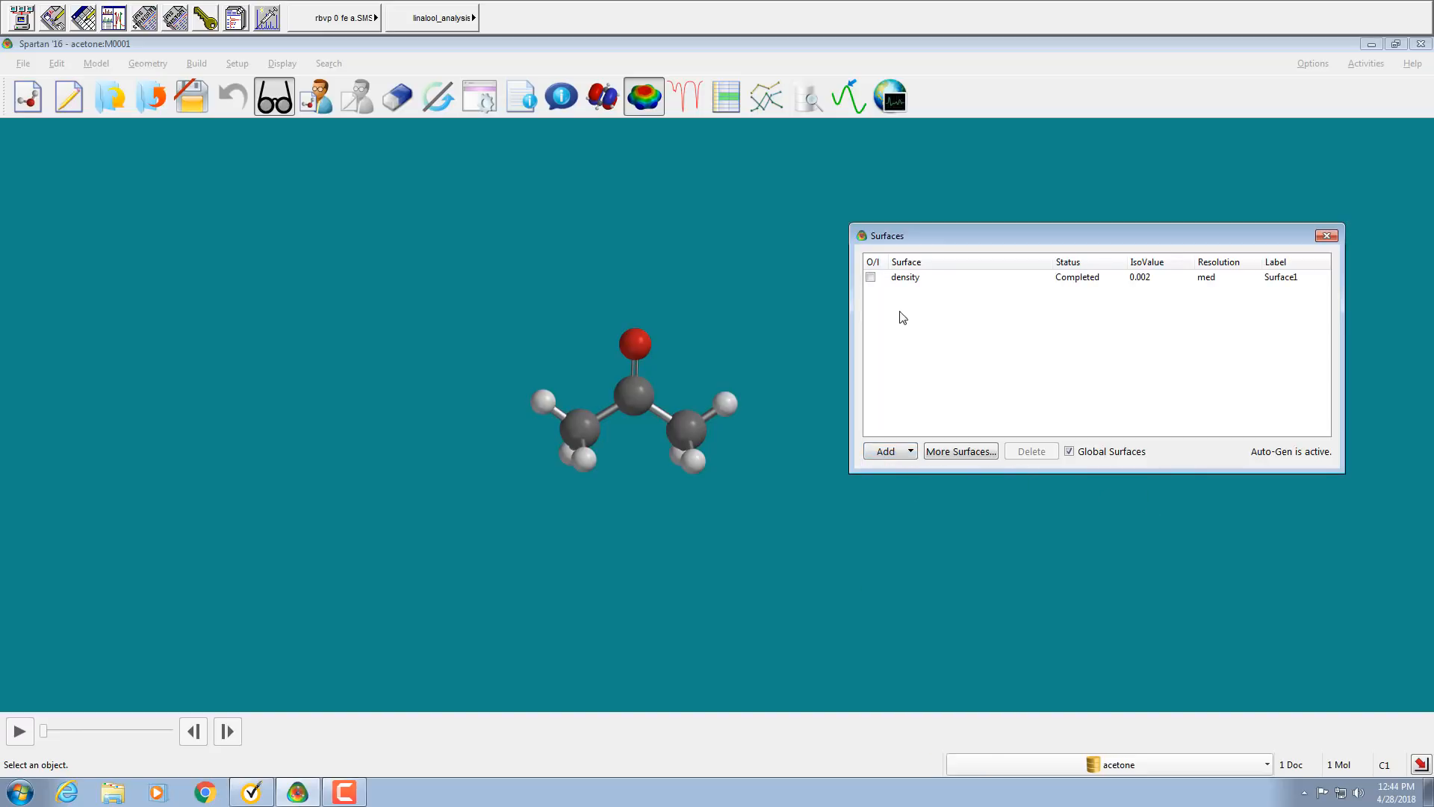
{"action": "left_click", "coordinate": [871, 277]}
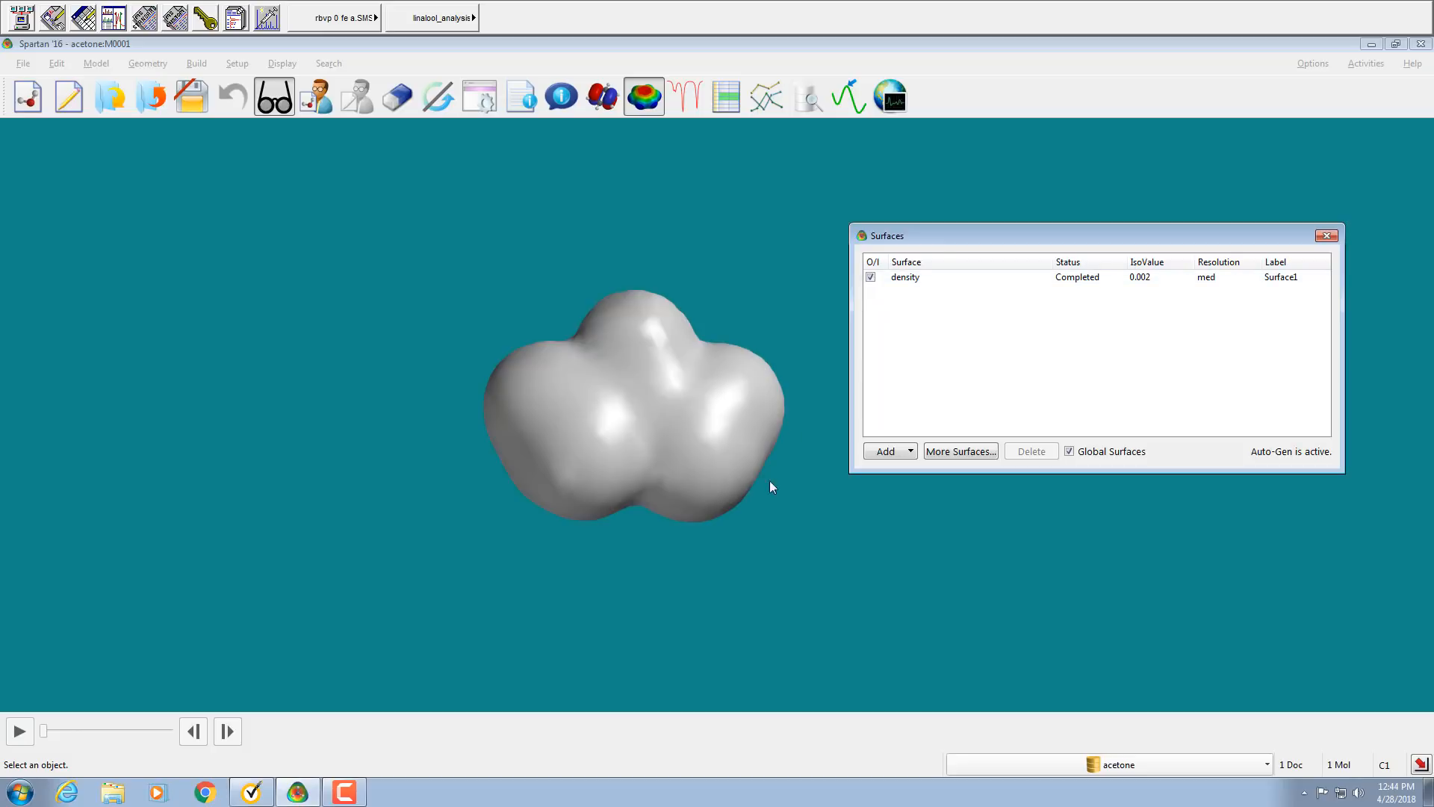
{"action": "left_click_drag", "start_coordinate": [670, 484], "coordinate": [745, 491]}
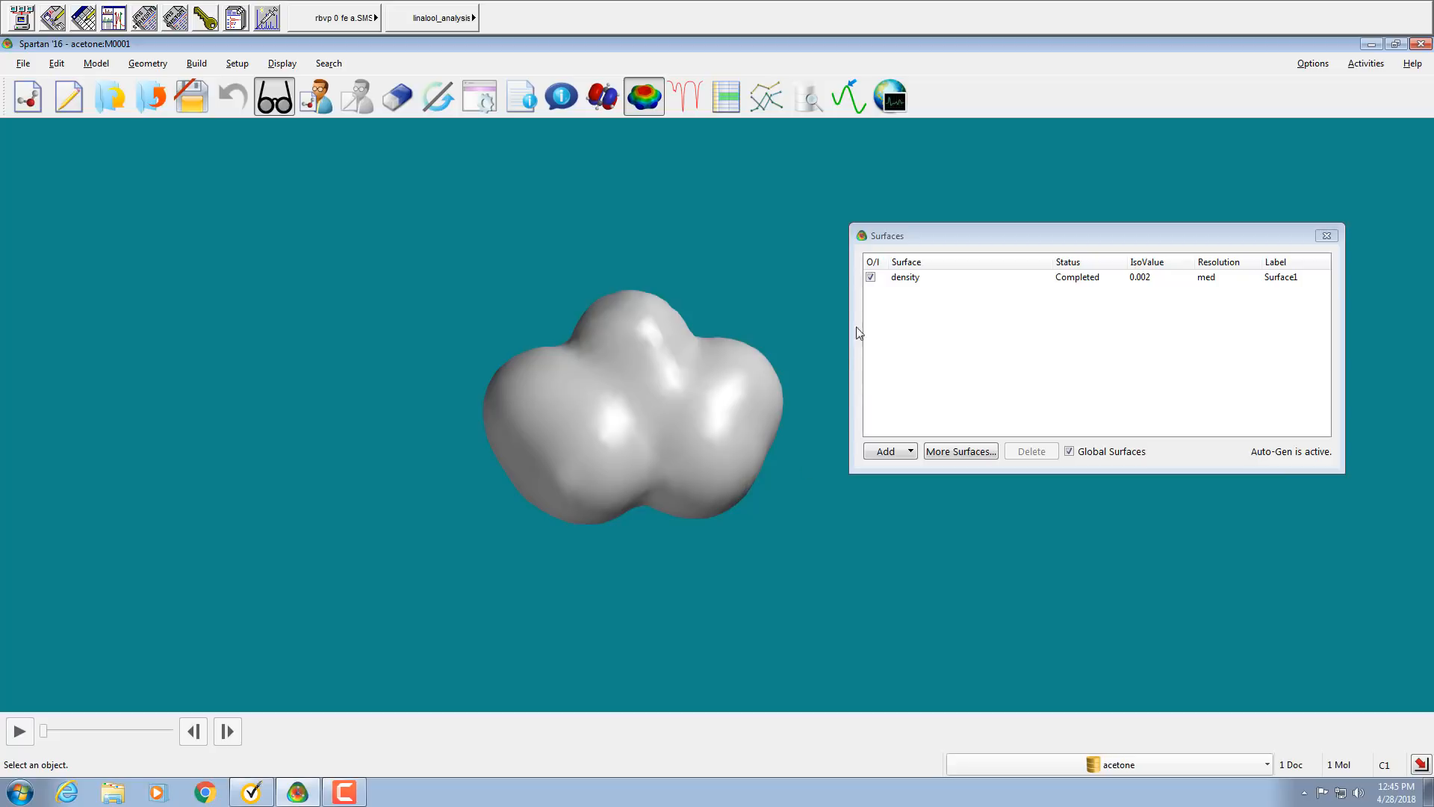
Hide acetone's density surface, add an electrostatic potential map, display it and inspect its color regions.
{"action": "left_click", "coordinate": [870, 278]}
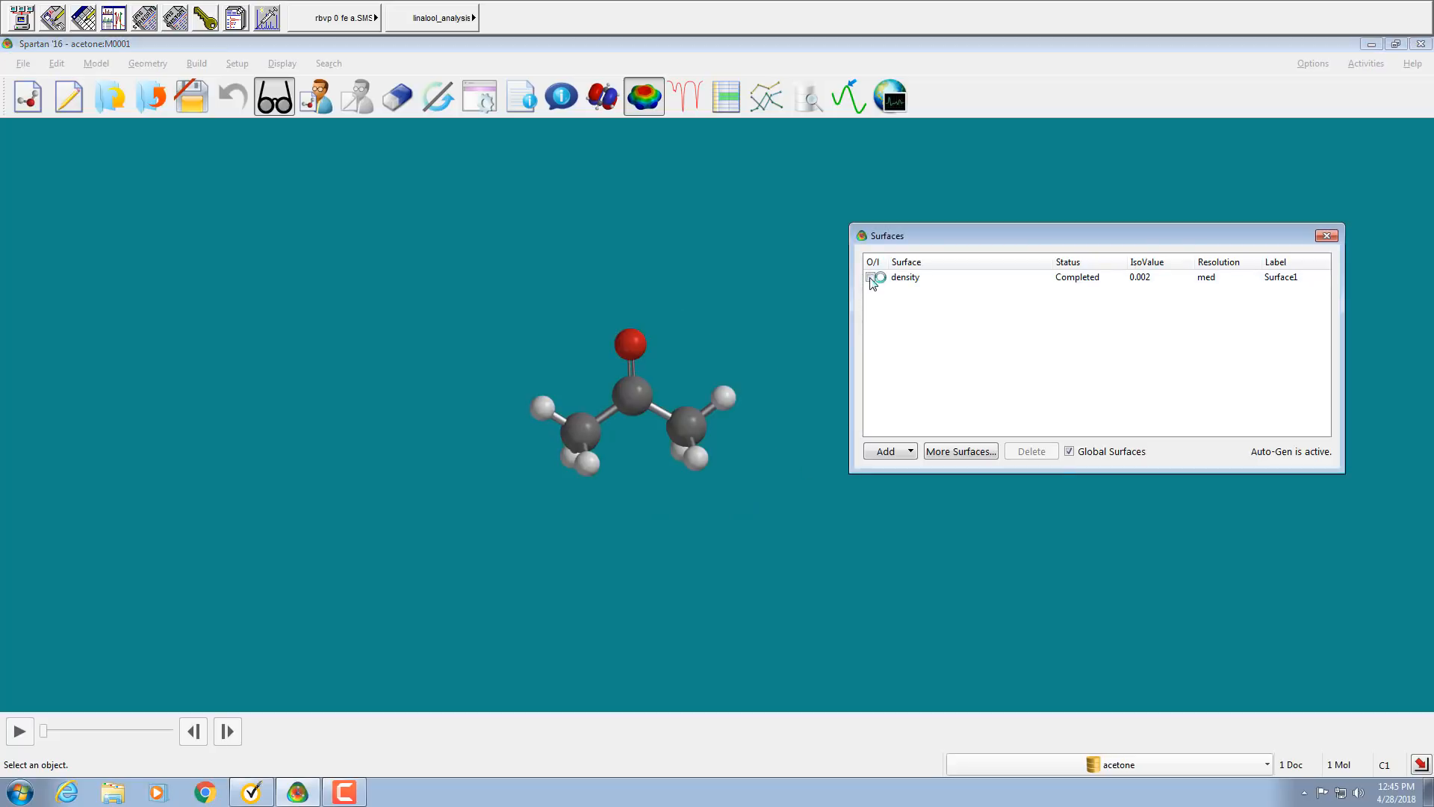
{"action": "left_click", "coordinate": [912, 451]}
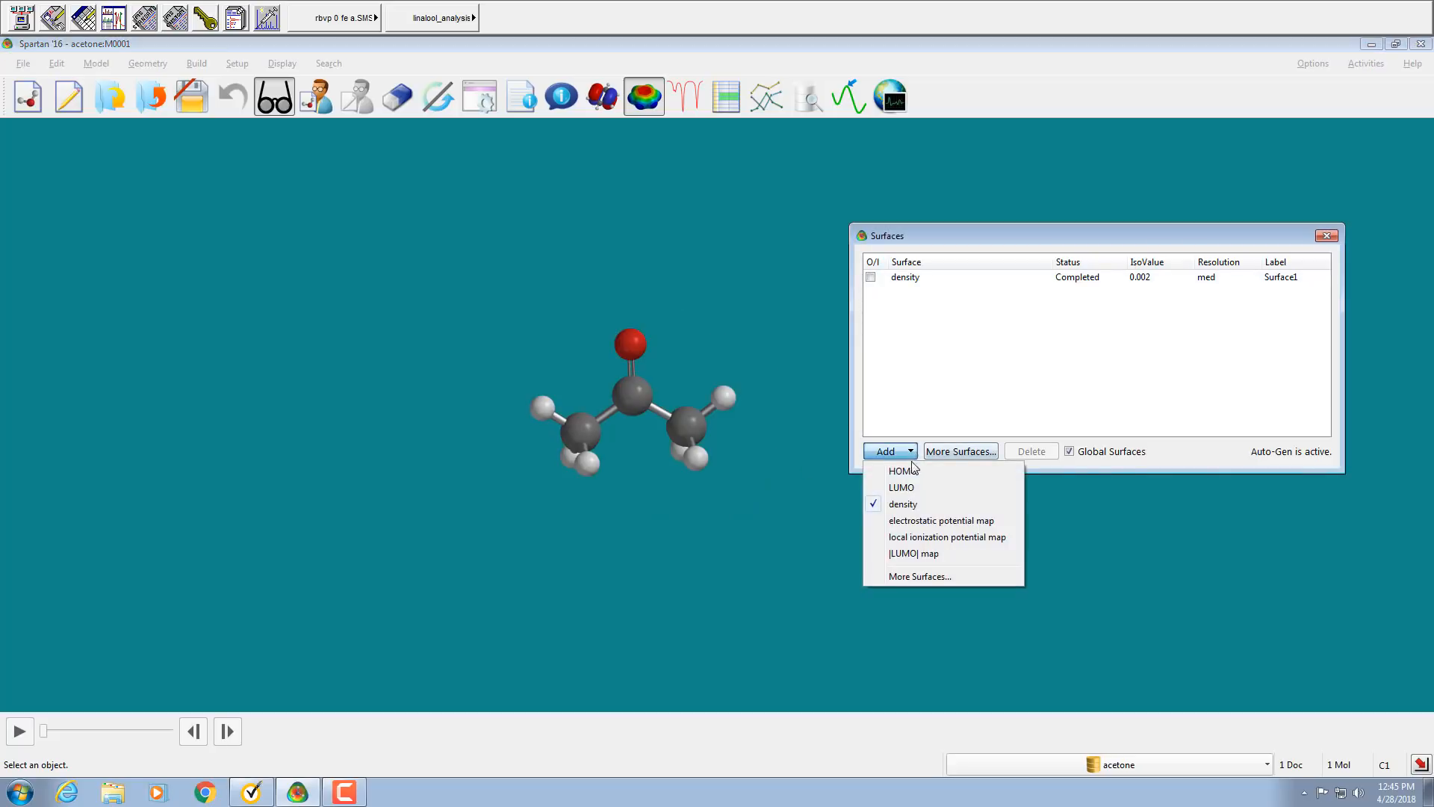
{"action": "left_click", "coordinate": [907, 521]}
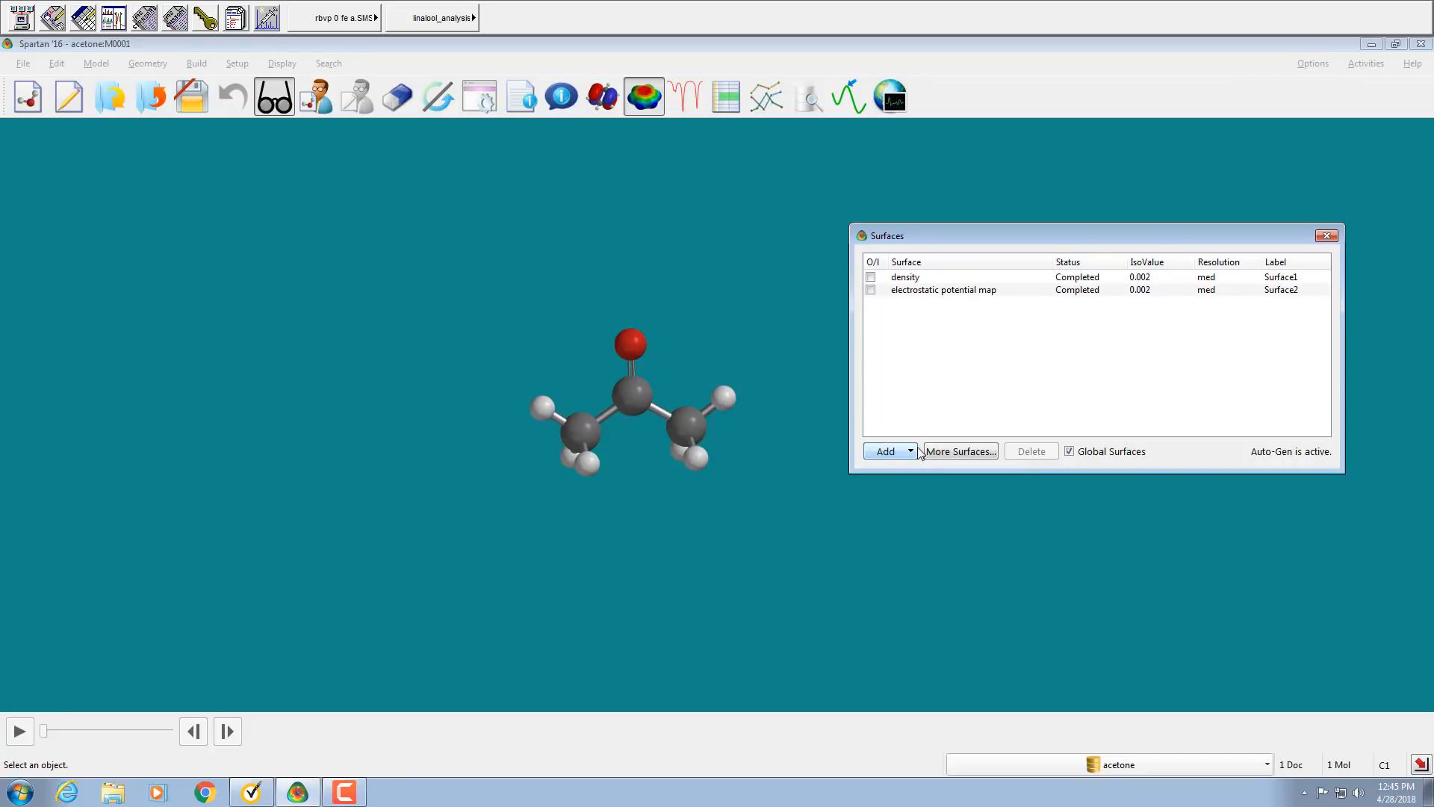
{"action": "left_click", "coordinate": [871, 290]}
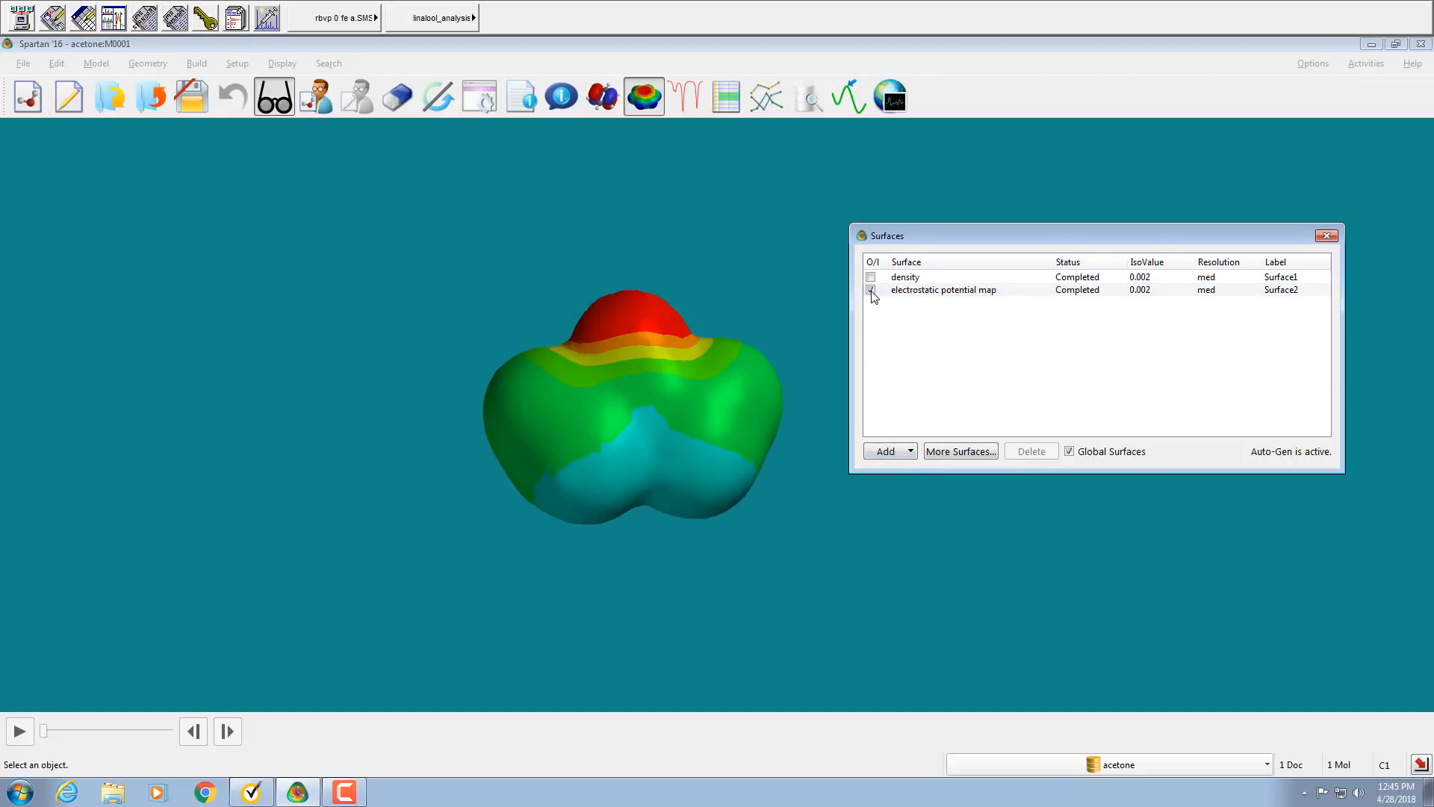
{"action": "left_click_drag", "start_coordinate": [781, 540], "coordinate": [546, 544]}
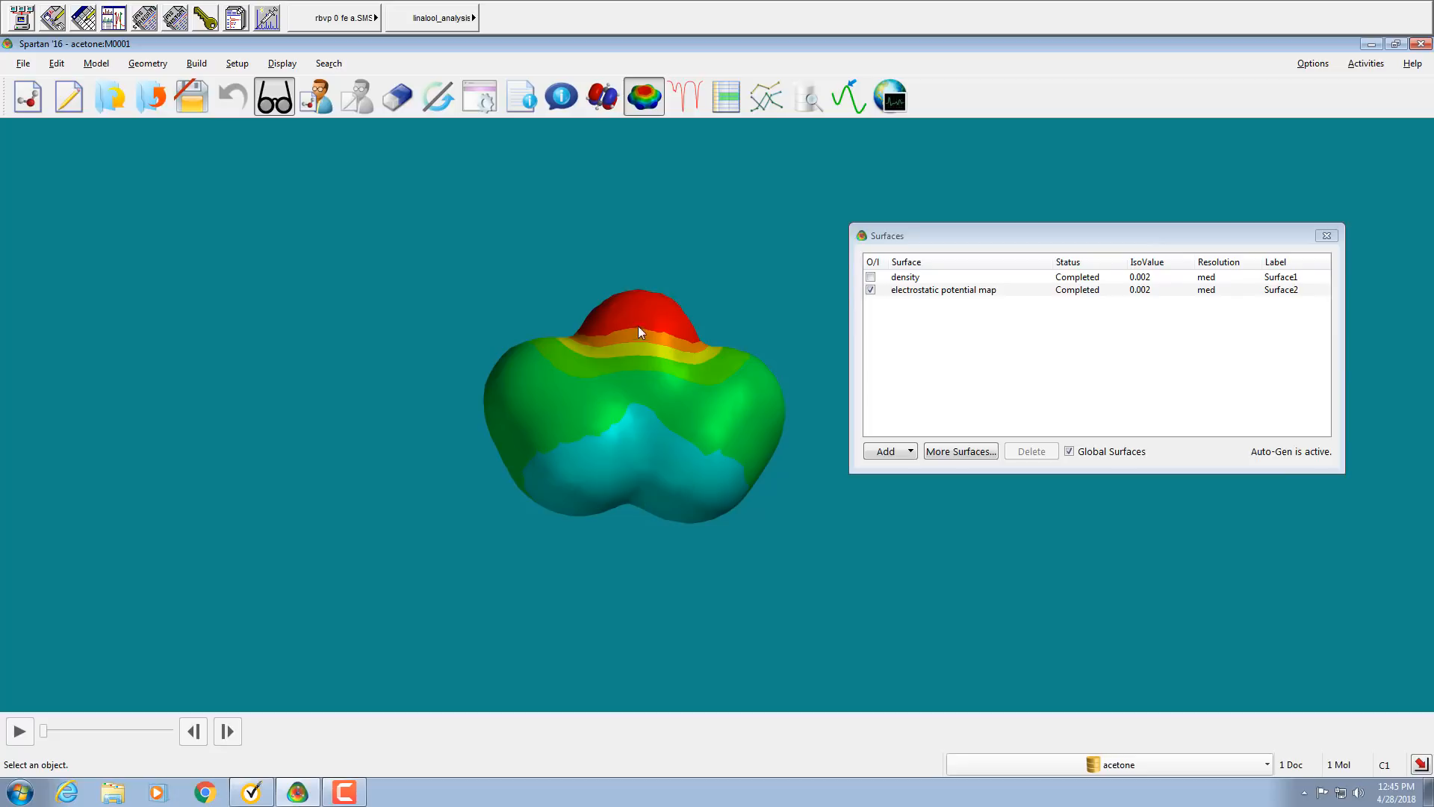
{"action": "mouse_move", "coordinate": [646, 455]}
{"action": "left_mouse_down"}
{"action": "mouse_move", "coordinate": [640, 493]}
{"action": "mouse_move", "coordinate": [650, 452]}
{"action": "left_mouse_up"}
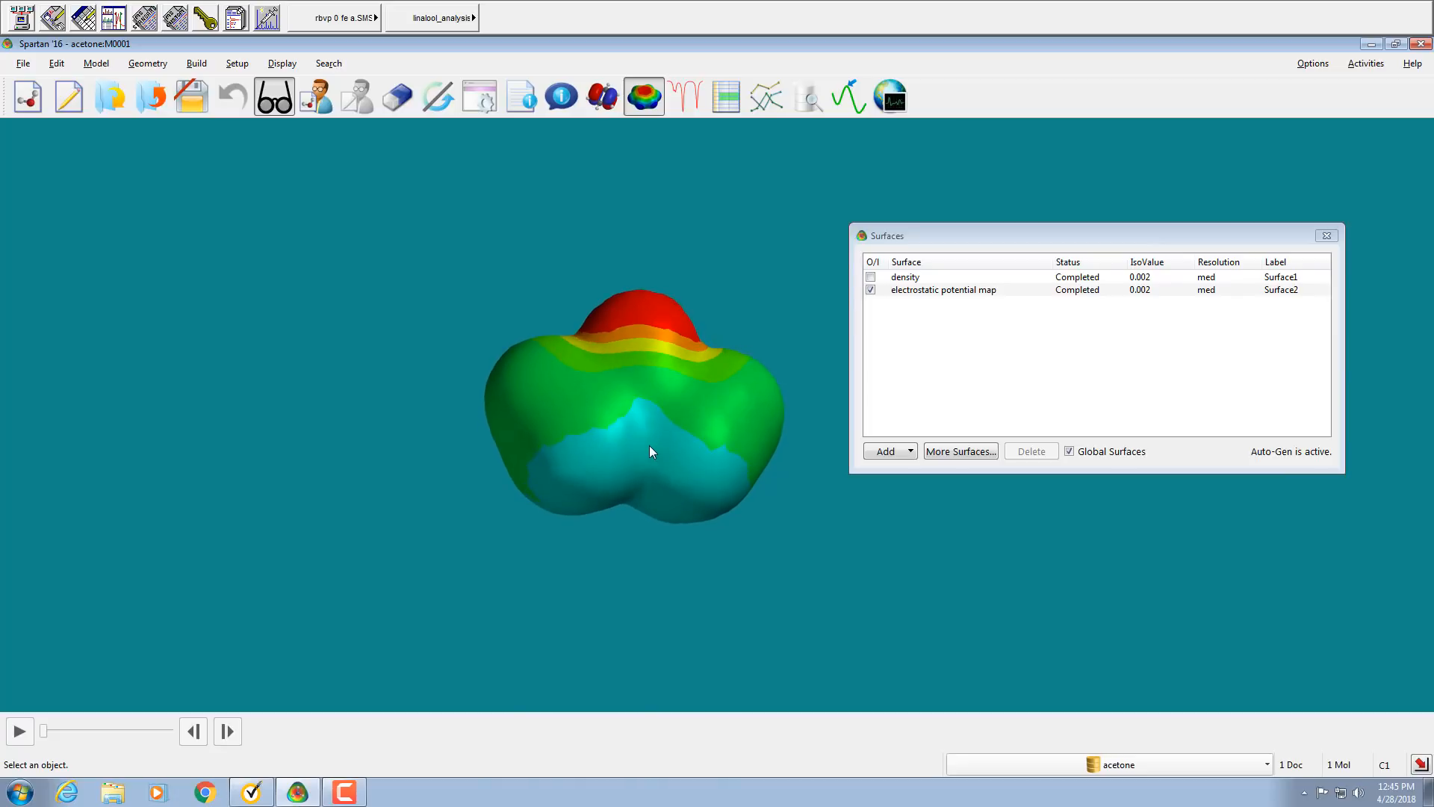
Show the electrostatic potential map in Mesh, Dots and Transparent styles and inspect the acetone structure inside it.
{"action": "left_click", "coordinate": [678, 400]}
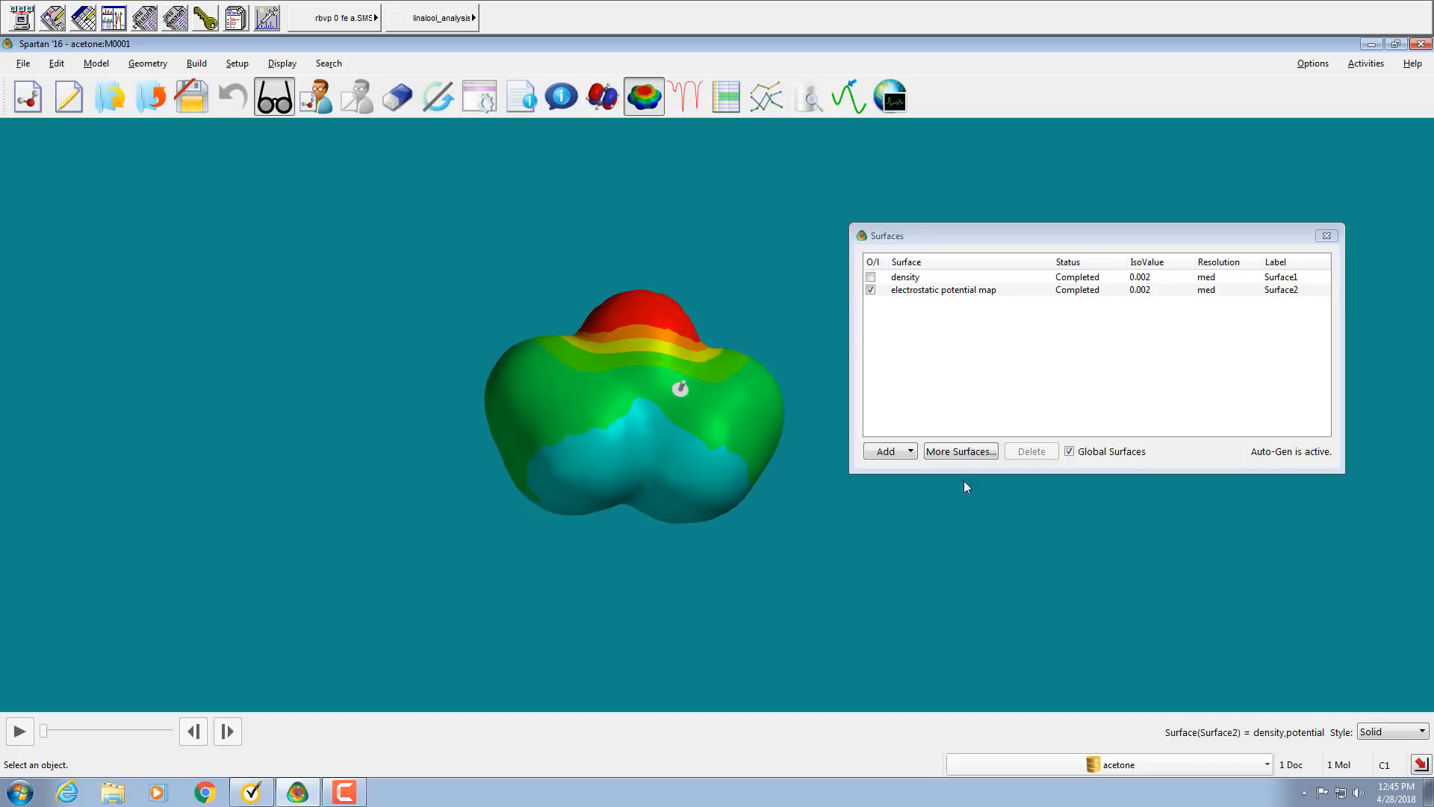
{"action": "left_click", "coordinate": [1422, 732]}
{"action": "left_click", "coordinate": [1407, 764]}
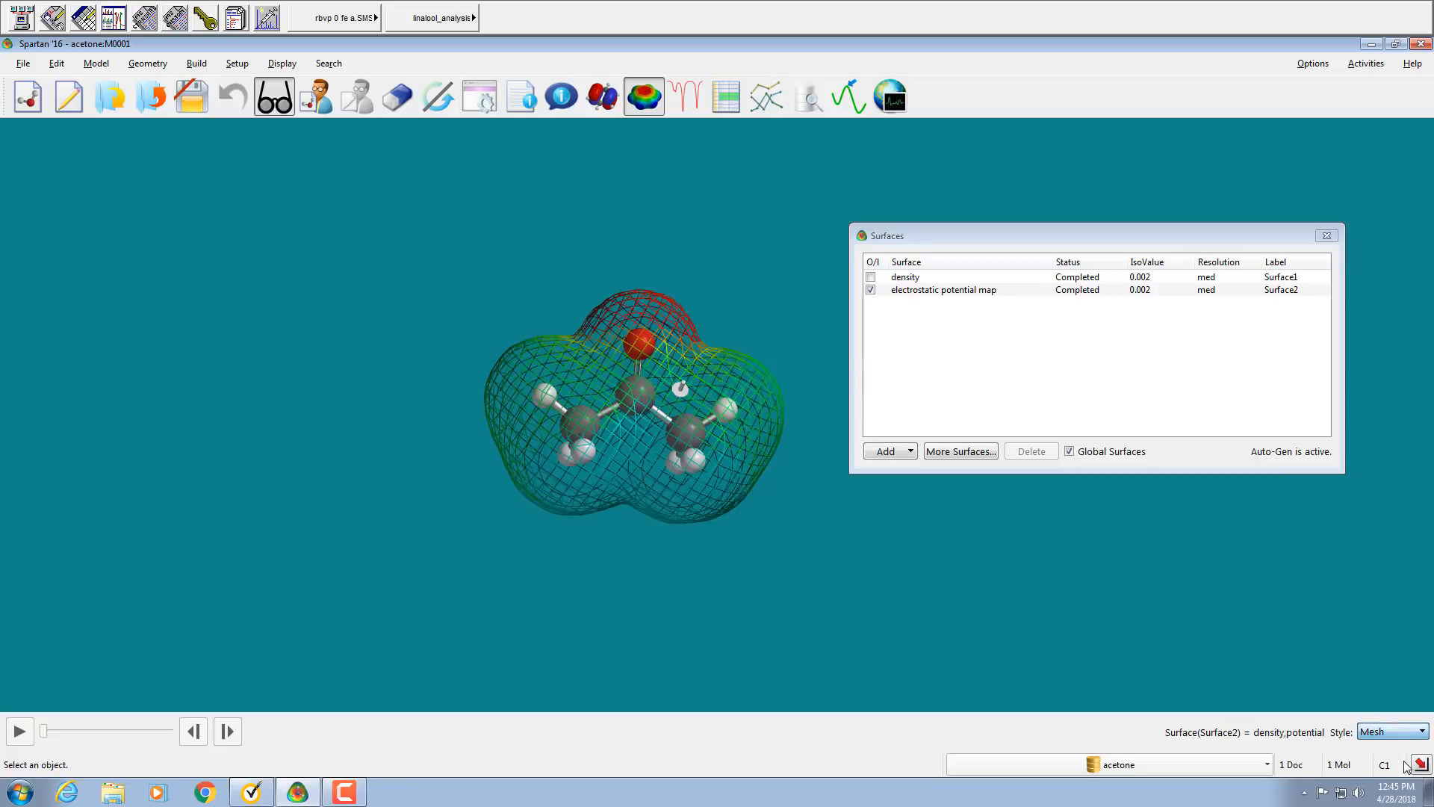
{"action": "left_click", "coordinate": [1421, 732]}
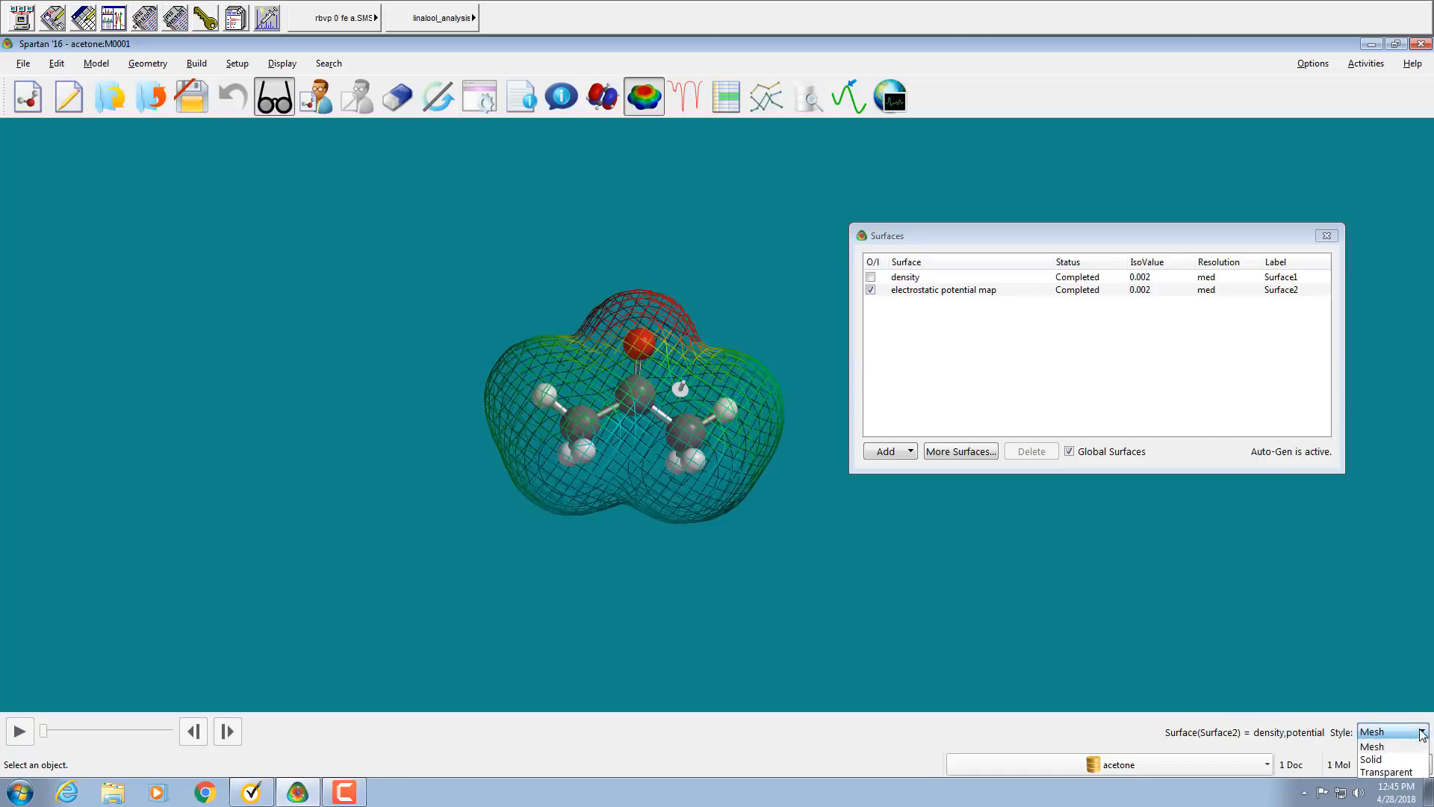
{"action": "left_click", "coordinate": [1395, 748]}
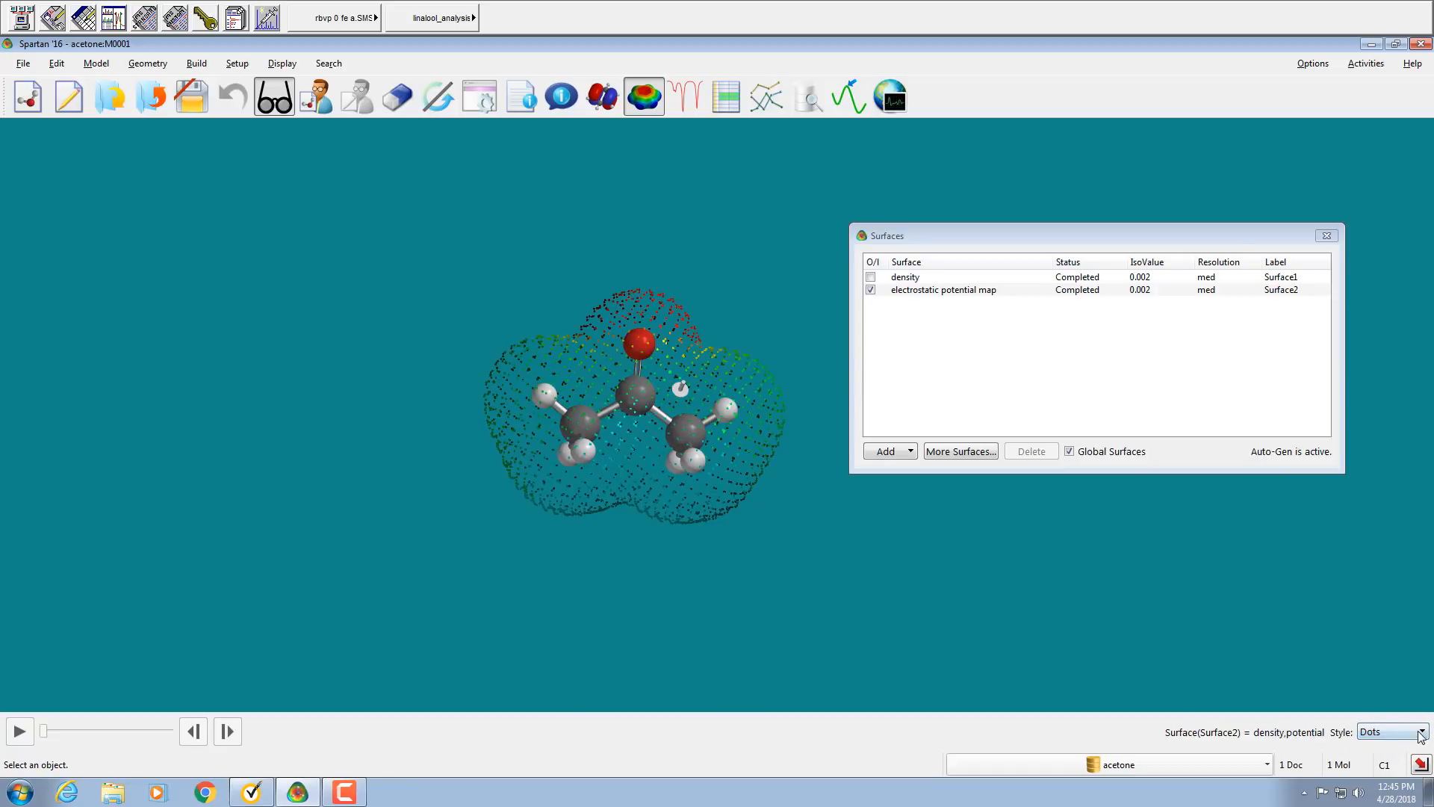
{"action": "left_click", "coordinate": [1422, 733]}
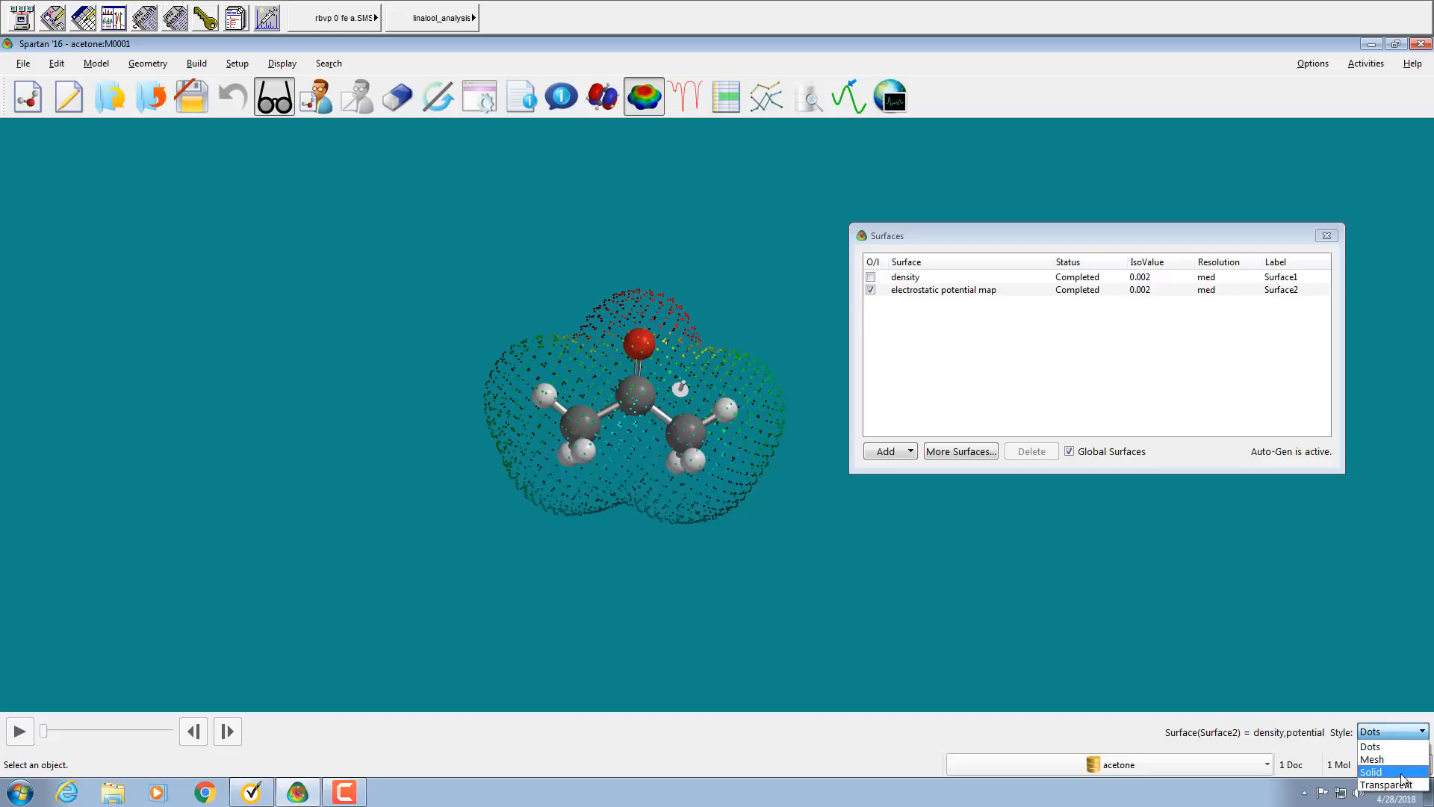
{"action": "left_click", "coordinate": [1405, 784]}
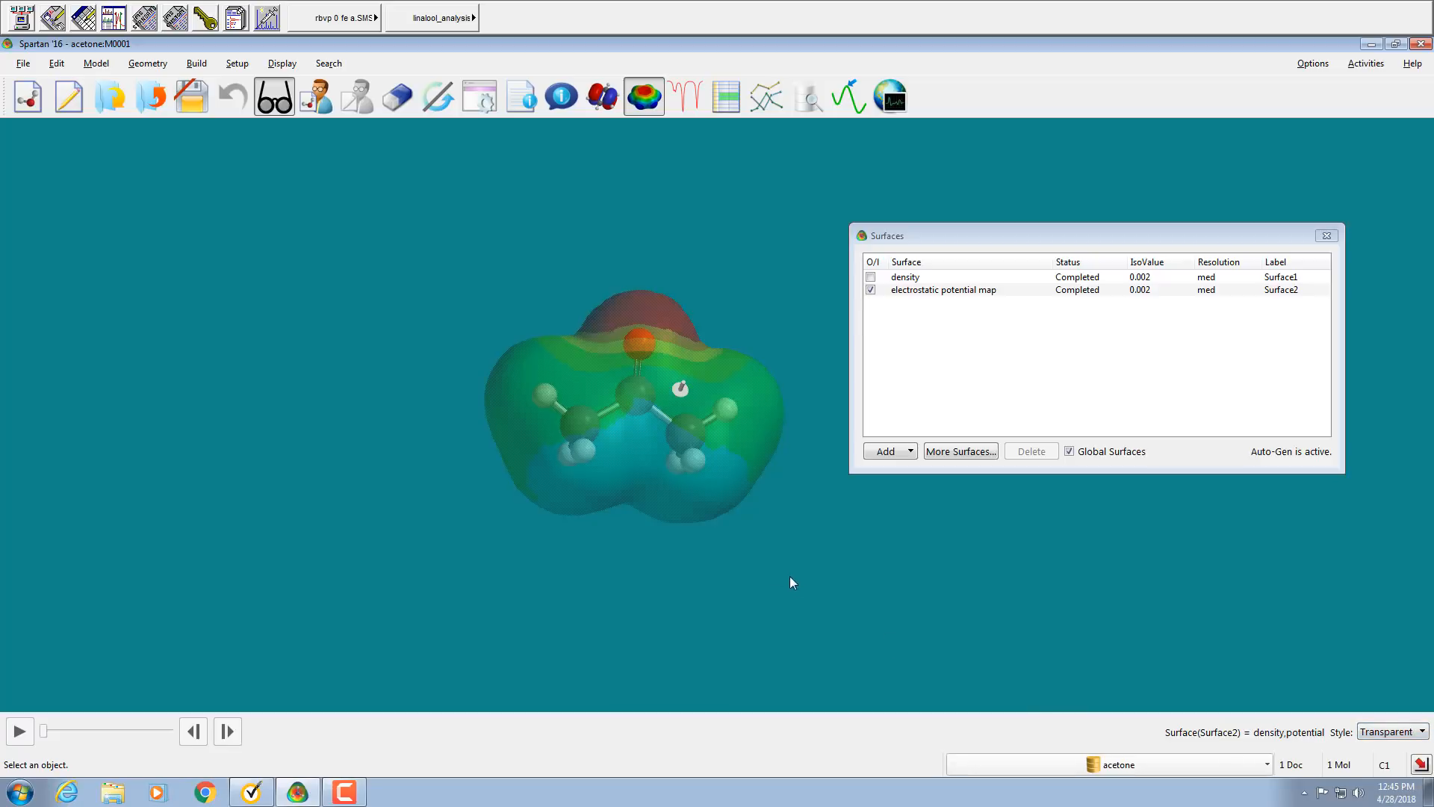
{"action": "mouse_move", "coordinate": [724, 542]}
{"action": "left_mouse_down"}
{"action": "mouse_move", "coordinate": [724, 567]}
{"action": "mouse_move", "coordinate": [723, 505]}
{"action": "mouse_move", "coordinate": [718, 550]}
{"action": "mouse_move", "coordinate": [827, 554]}
{"action": "mouse_move", "coordinate": [712, 544]}
{"action": "left_mouse_up"}
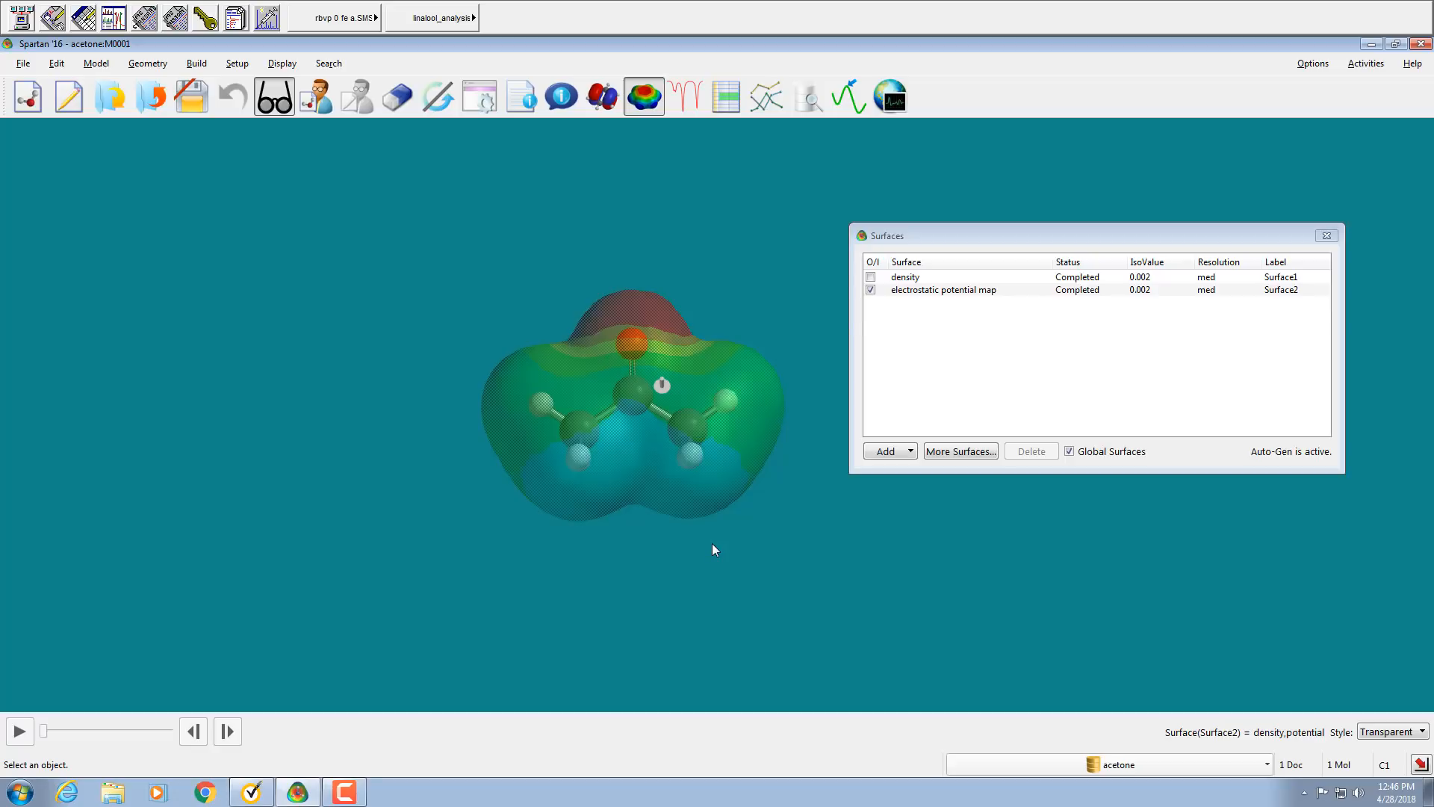
Close the surfaces list and set the electrostatic potential map's style back to Solid.
{"action": "left_click", "coordinate": [1326, 237]}
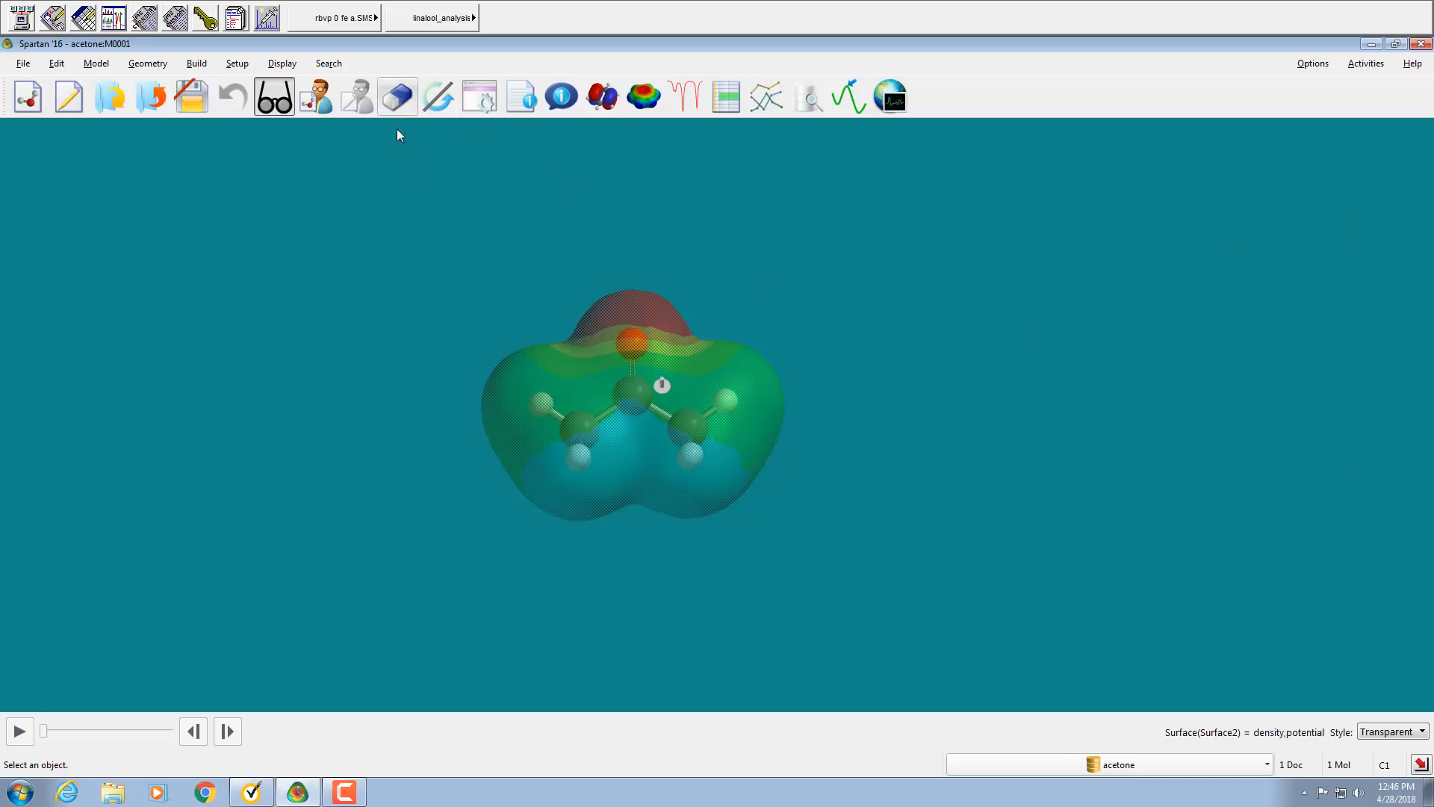
{"action": "left_click", "coordinate": [1418, 733]}
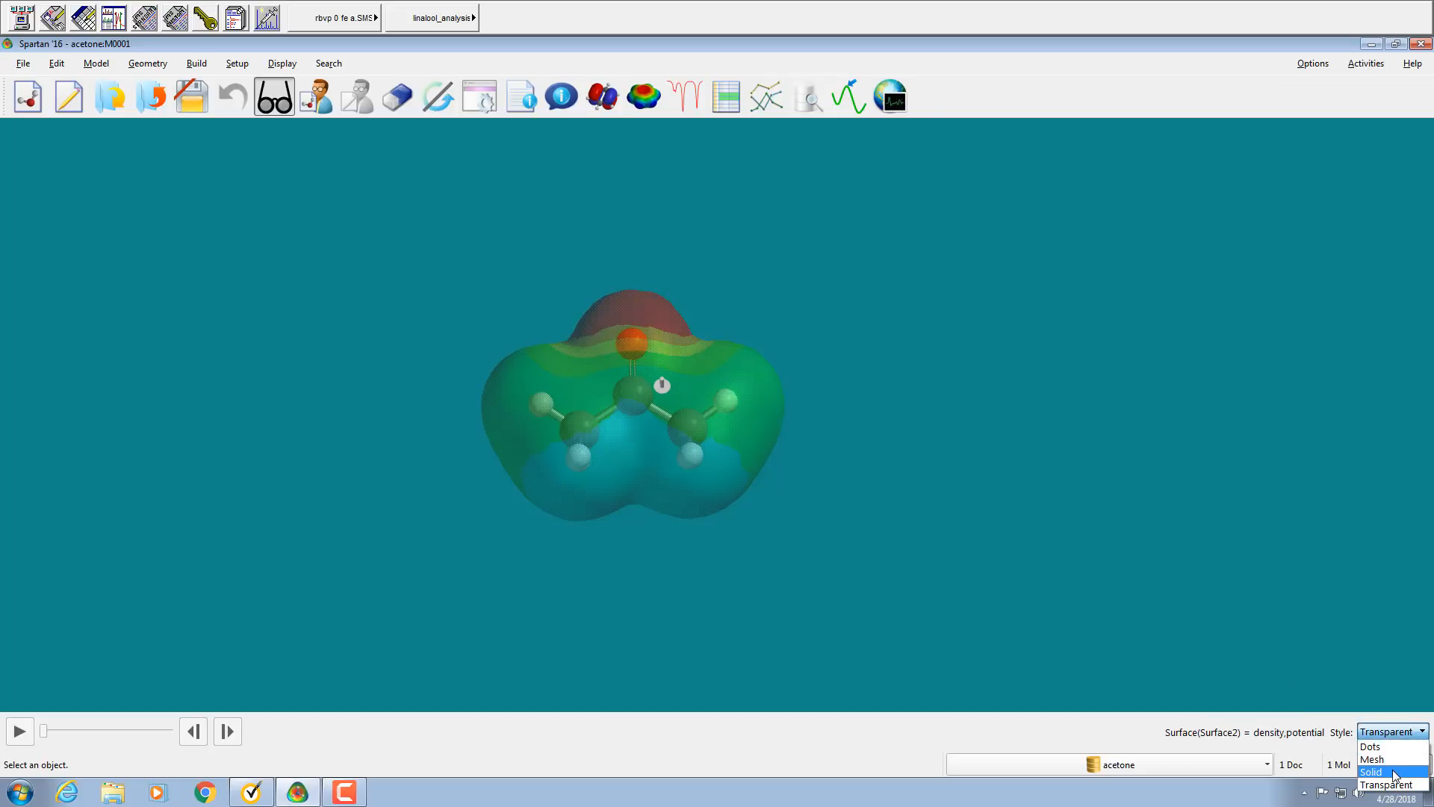
{"action": "left_click", "coordinate": [1394, 773]}
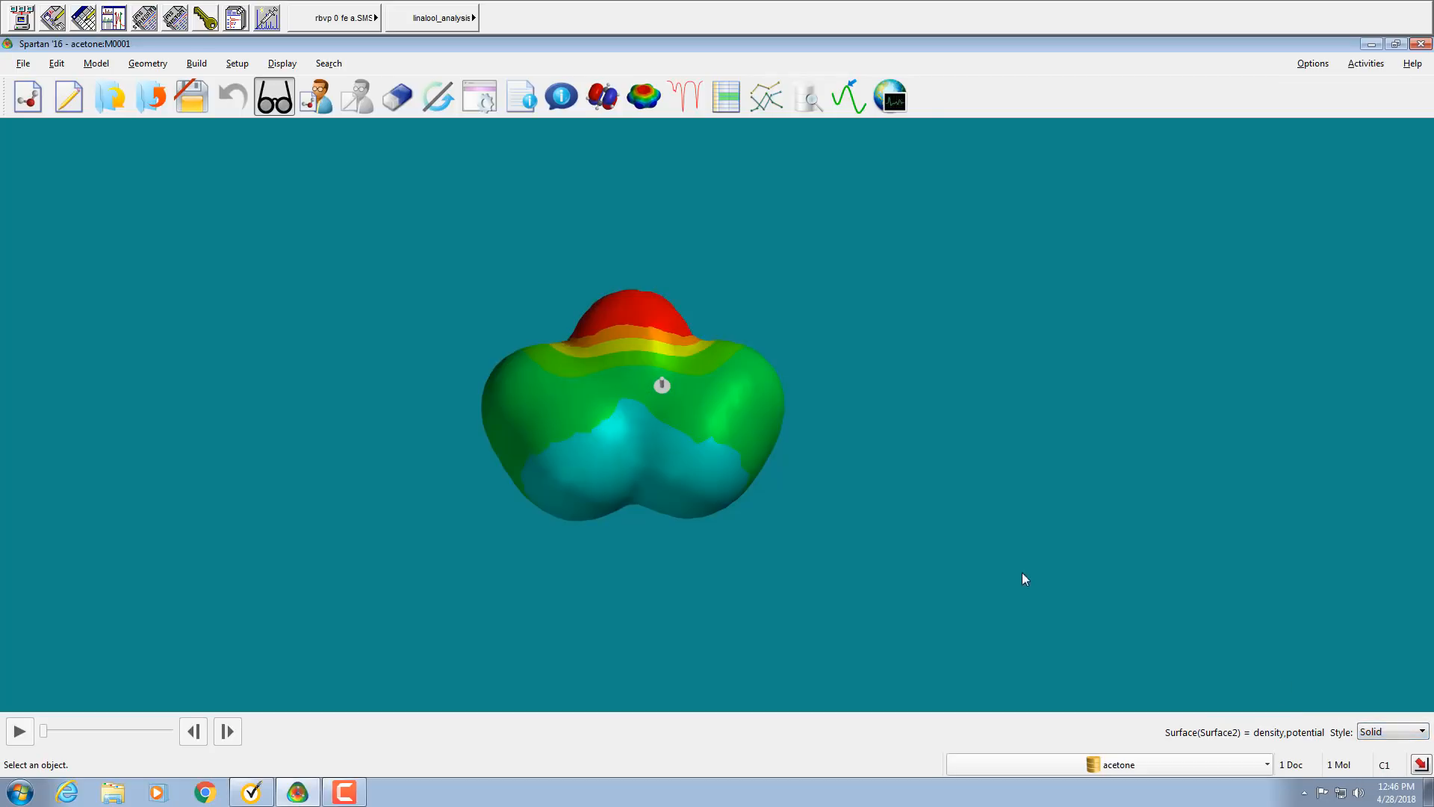
Reopen acetone's surfaces list and turn off the display of the electrostatic potential map.
{"action": "left_click", "coordinate": [281, 66]}
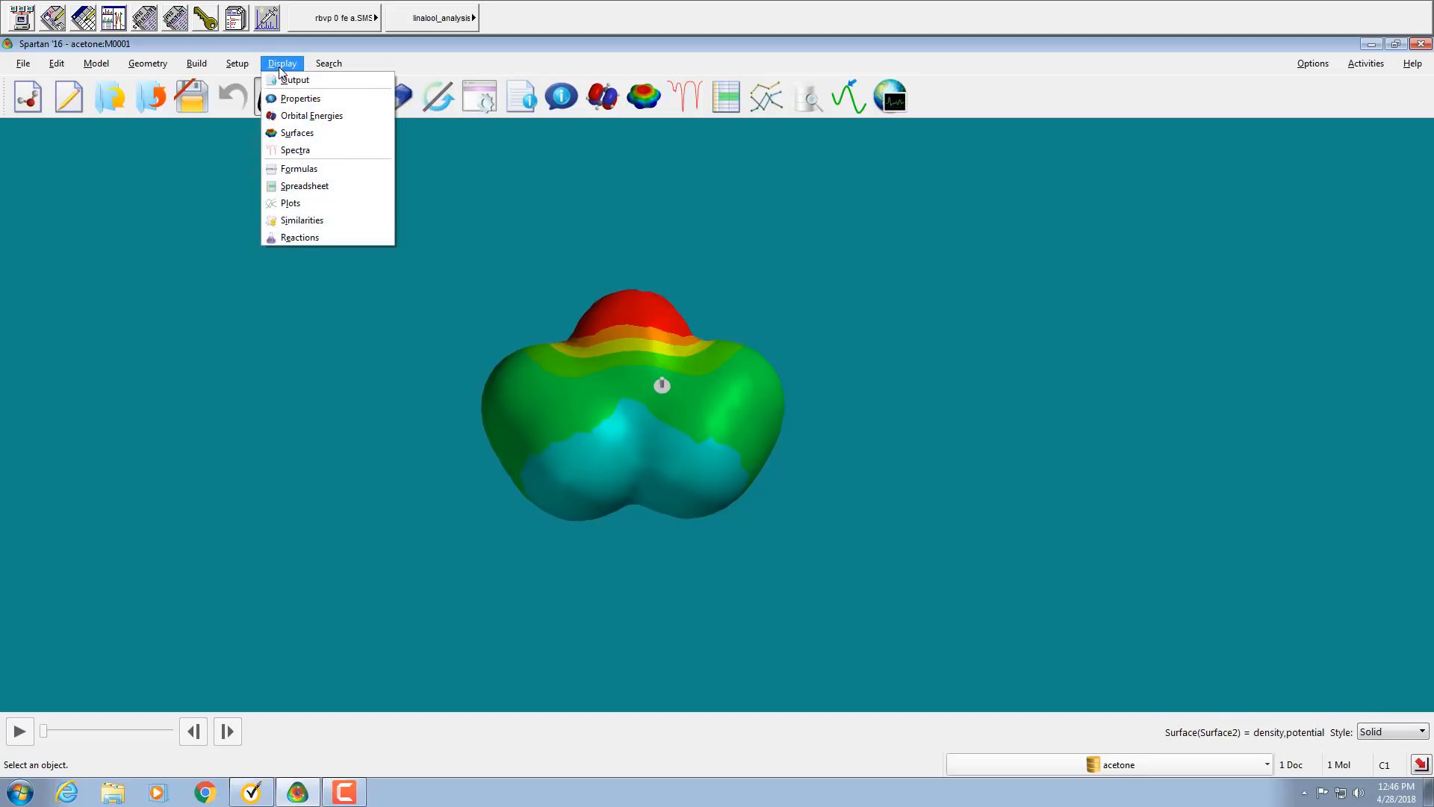
{"action": "left_click", "coordinate": [297, 133]}
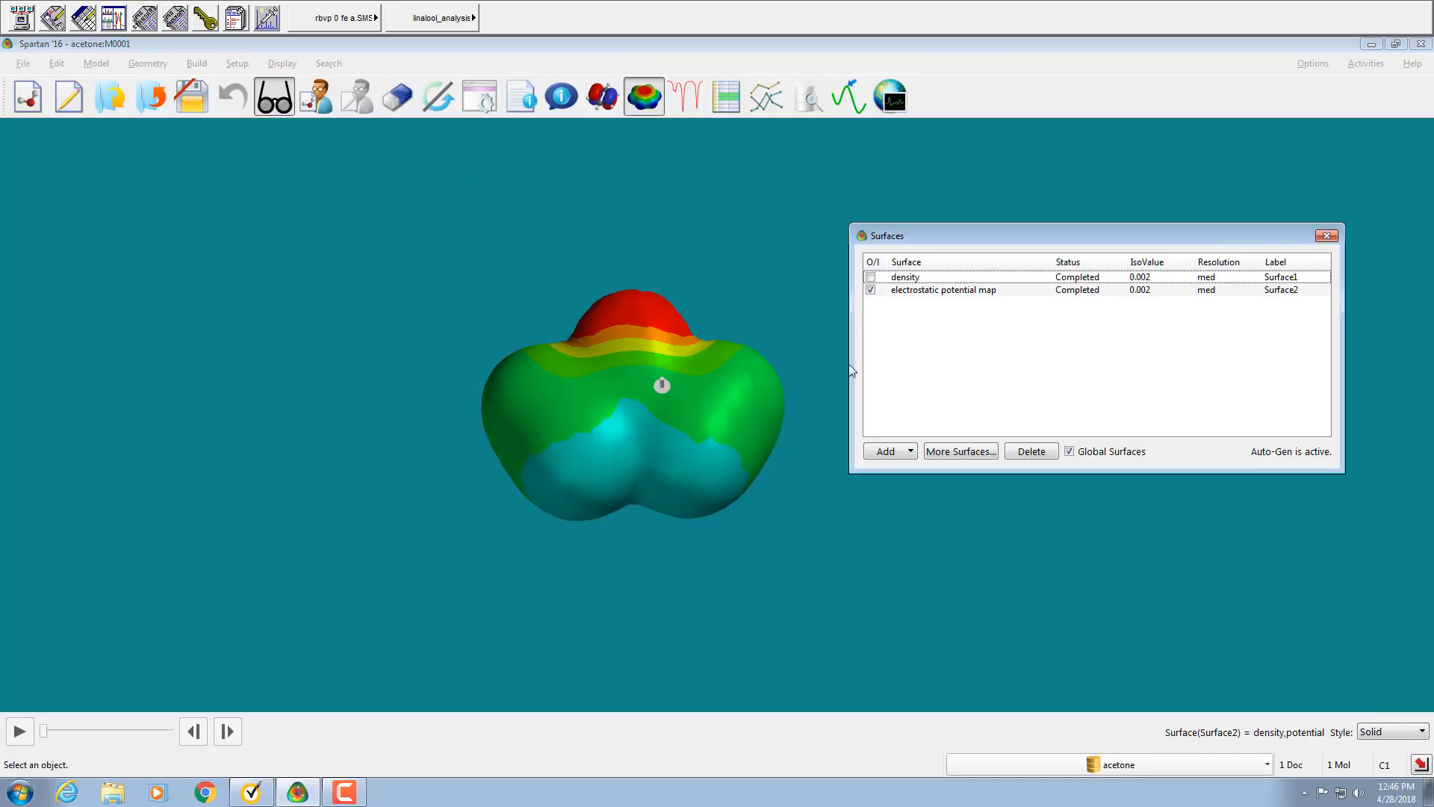
{"action": "left_click", "coordinate": [871, 290]}
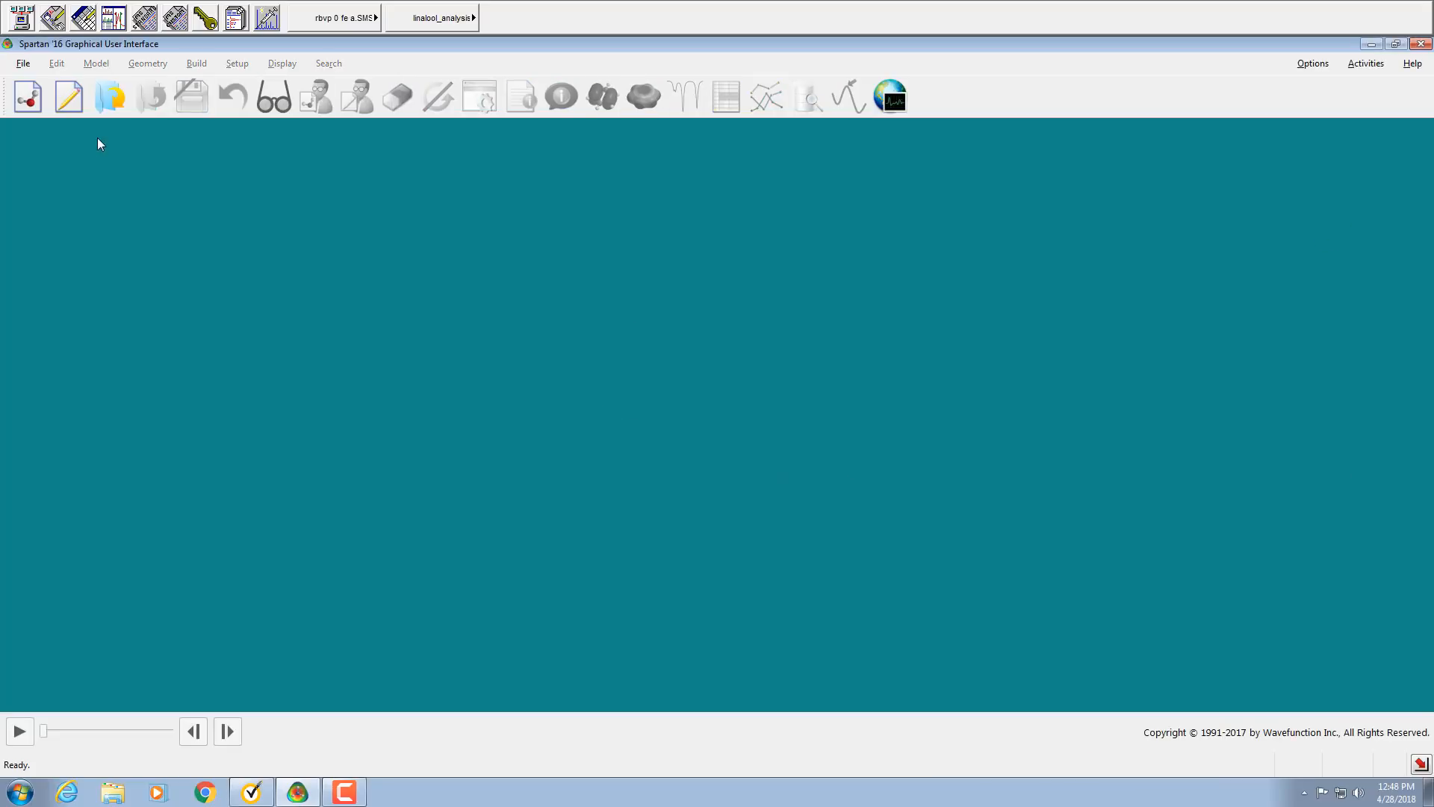